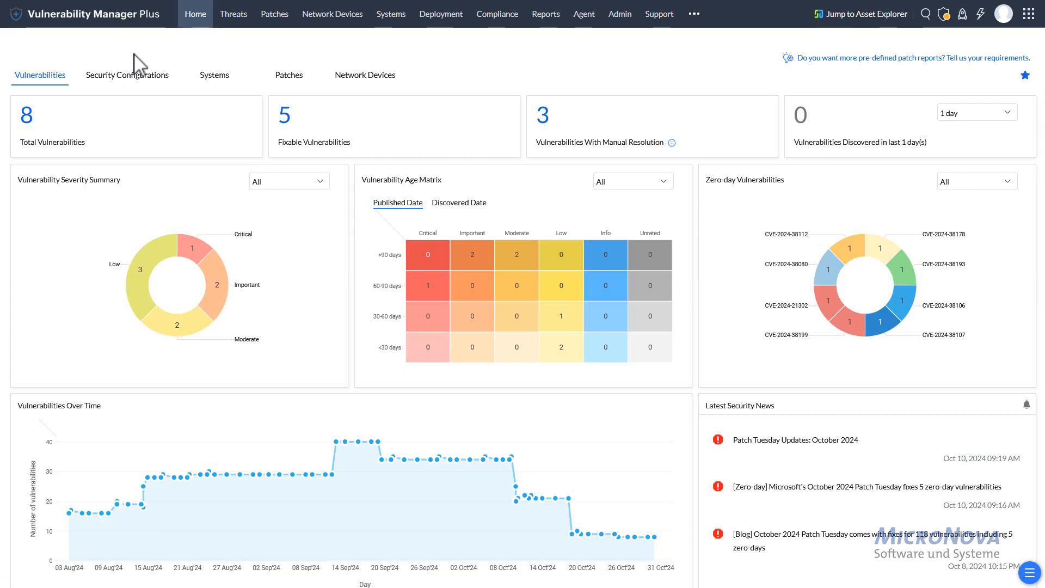
Start a new user in the user administration with Active Directory Authentication and the domain EM.
{"action": "mouse_move", "coordinate": [140, 9]}
{"action": "left_click", "coordinate": [626, 23]}
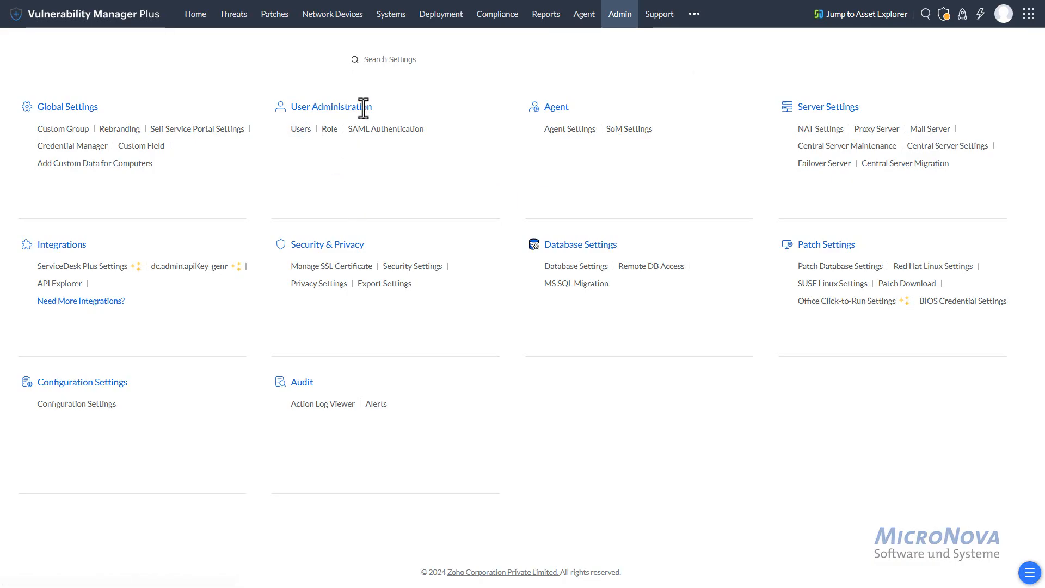
{"action": "left_click", "coordinate": [299, 129]}
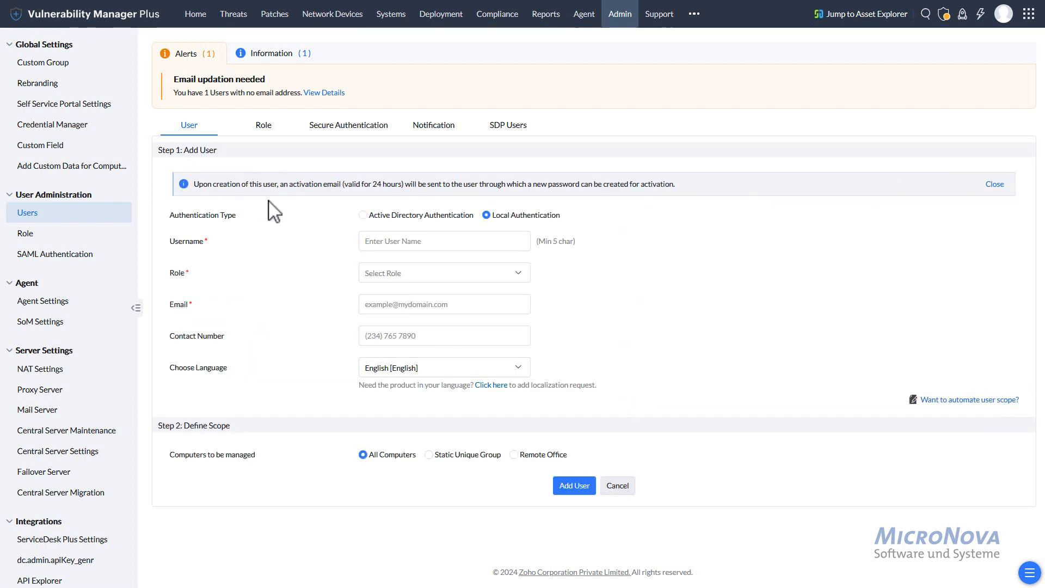
{"action": "left_click", "coordinate": [363, 215]}
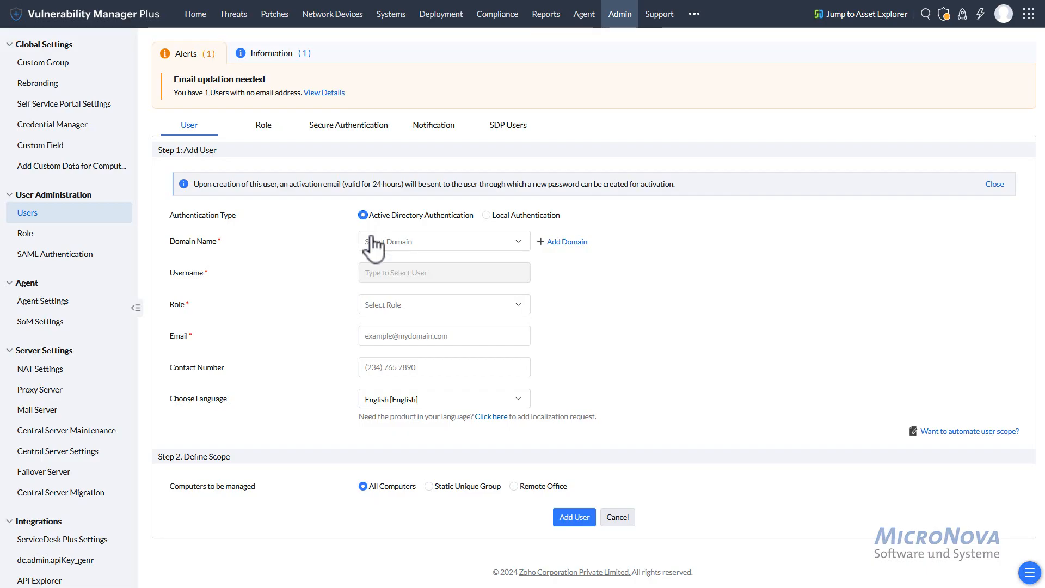
{"action": "left_click", "coordinate": [389, 245]}
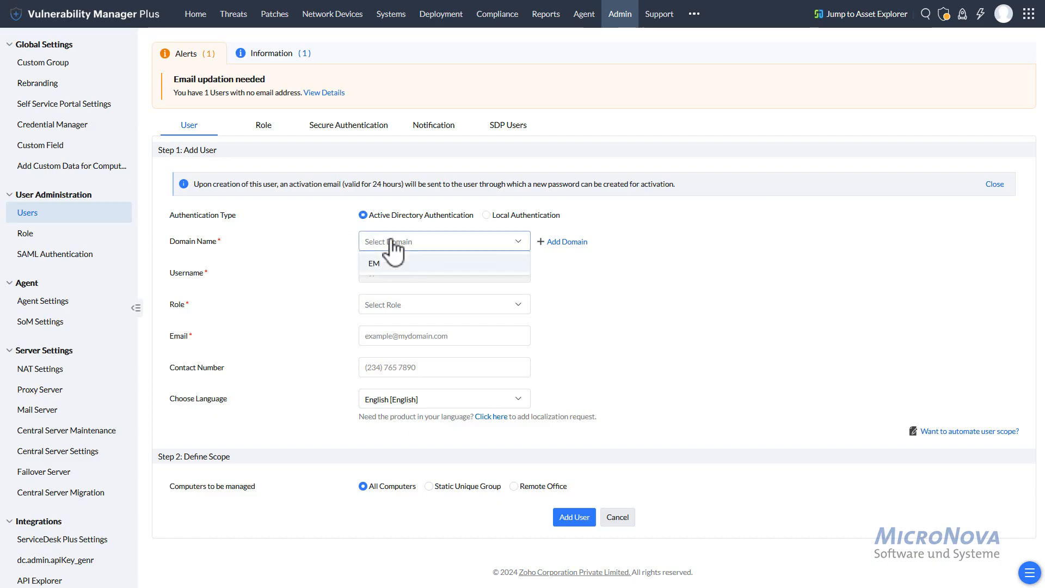
{"action": "left_click", "coordinate": [374, 268]}
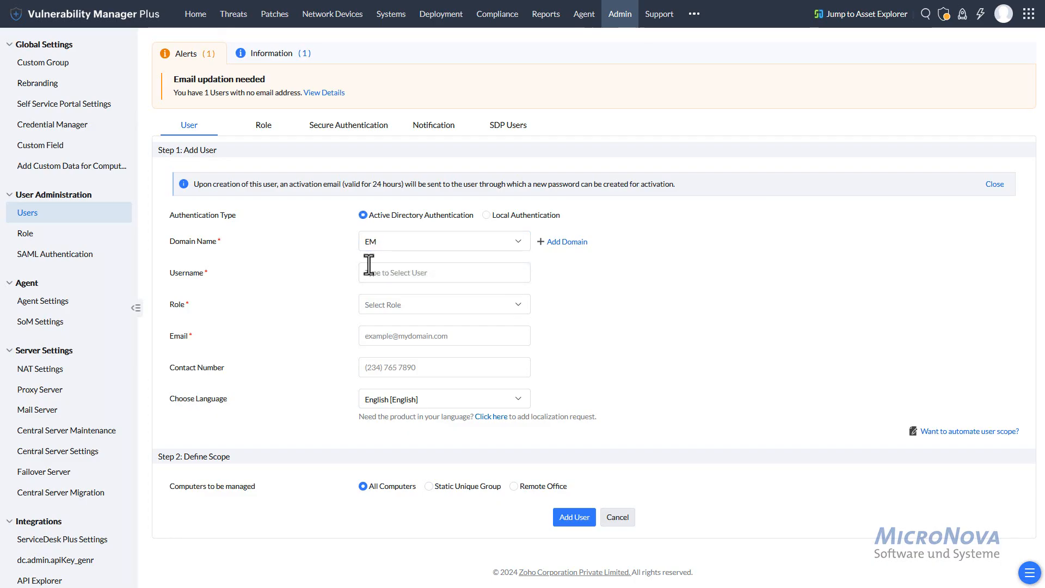
Review the roles available for assignment to the new user.
{"action": "left_click", "coordinate": [424, 305]}
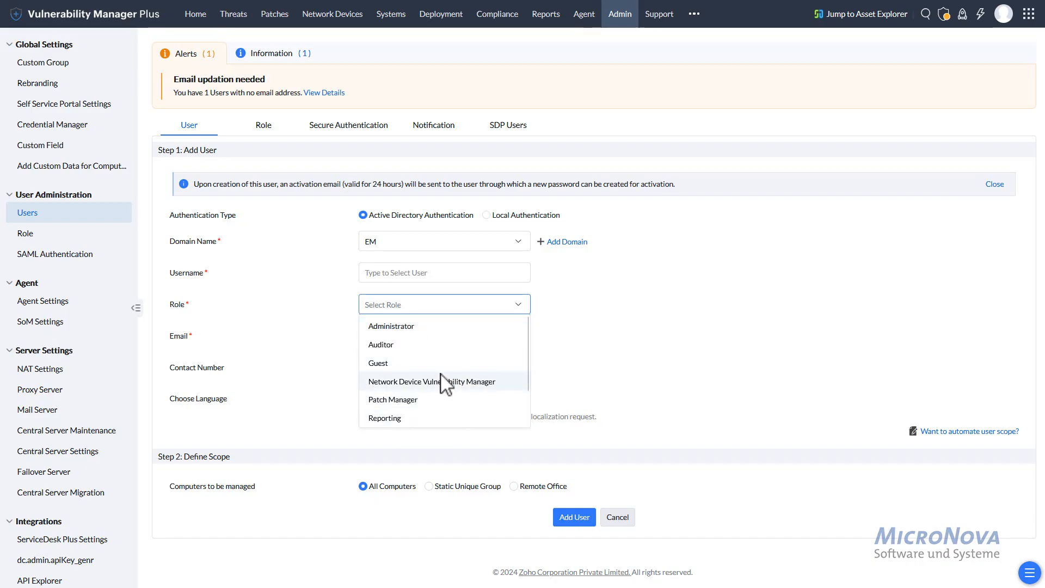
{"action": "scroll", "coordinate": [443, 381], "scroll_direction": "down", "scroll_amount": 2}
{"action": "left_click", "coordinate": [674, 325]}
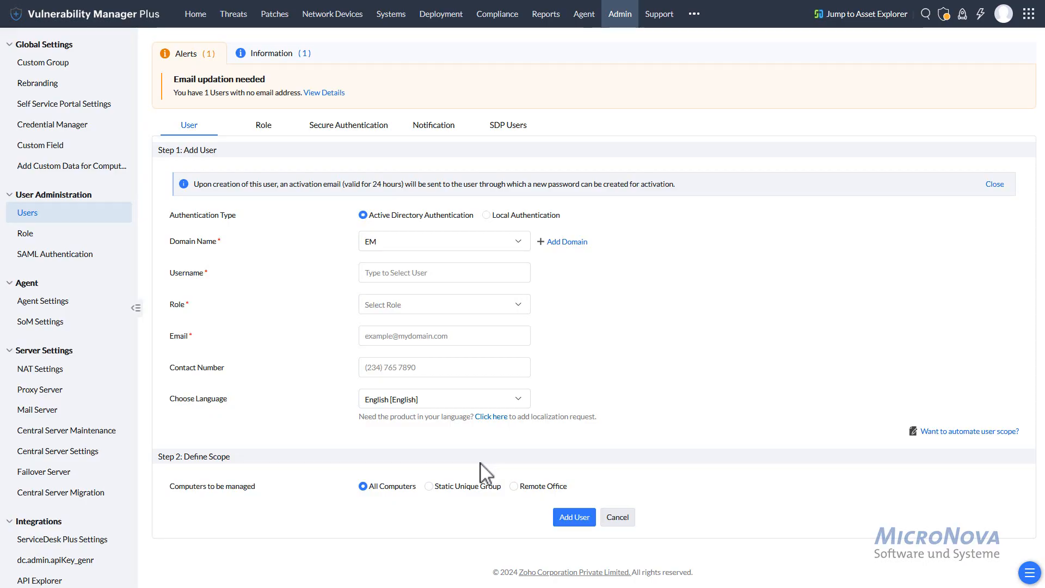
Set the new user's scope to Remote Office and review the remote offices offered for management.
{"action": "left_click", "coordinate": [517, 486]}
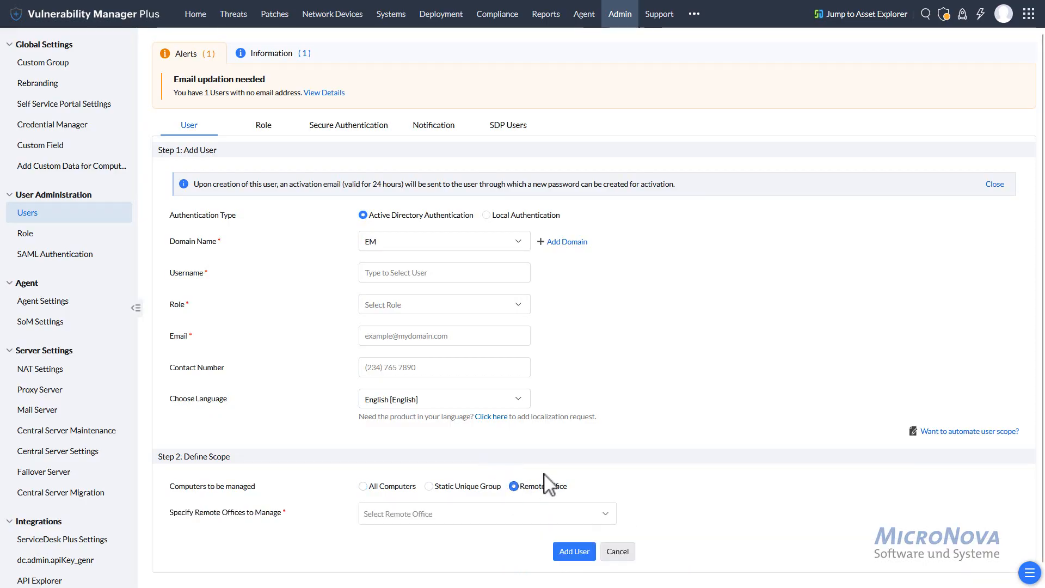
{"action": "left_click", "coordinate": [527, 514]}
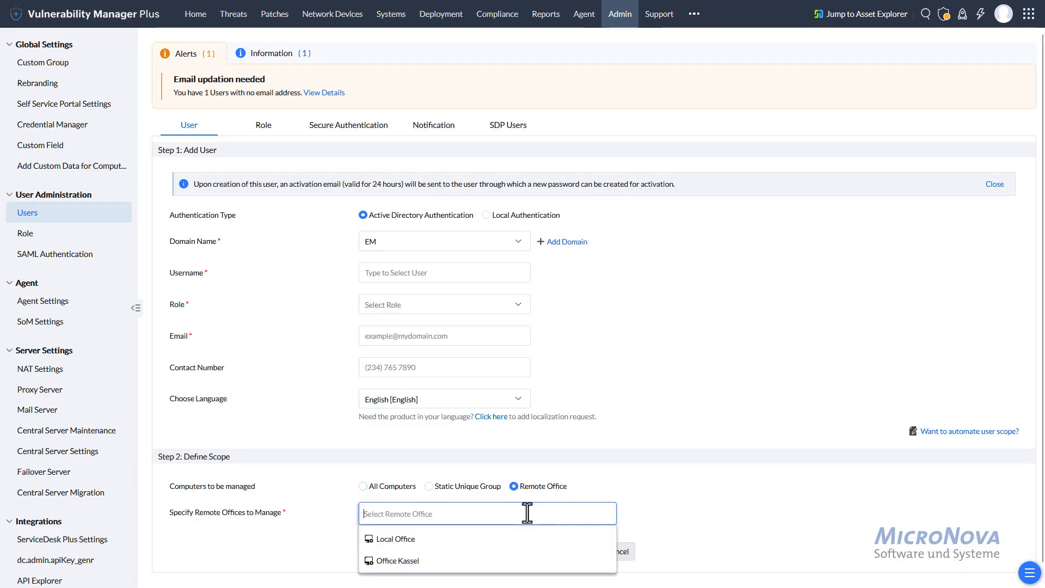
{"action": "left_click", "coordinate": [675, 493]}
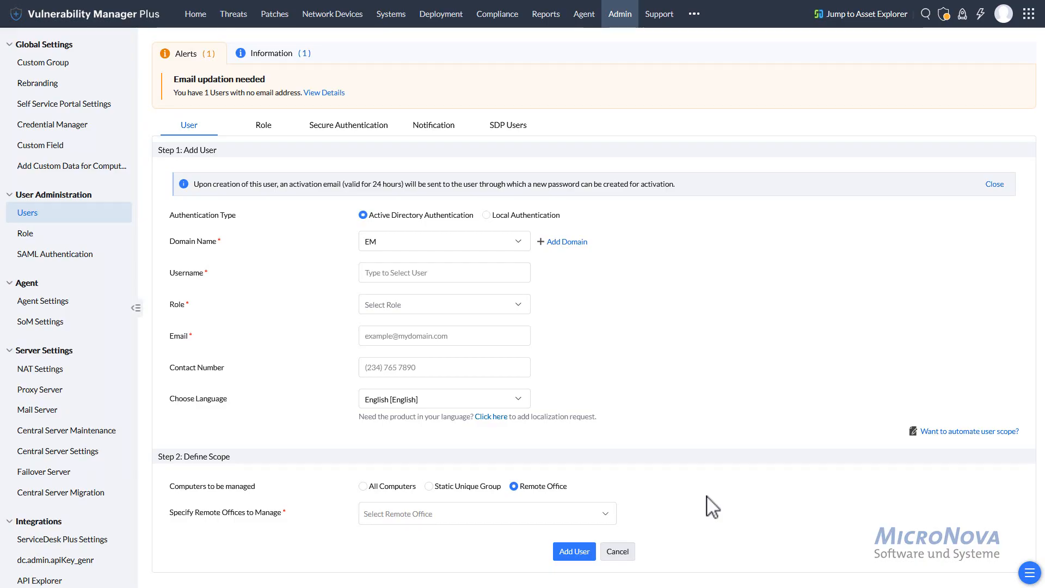
View the existing user roles and open the form for defining a new role.
{"action": "left_click", "coordinate": [264, 130]}
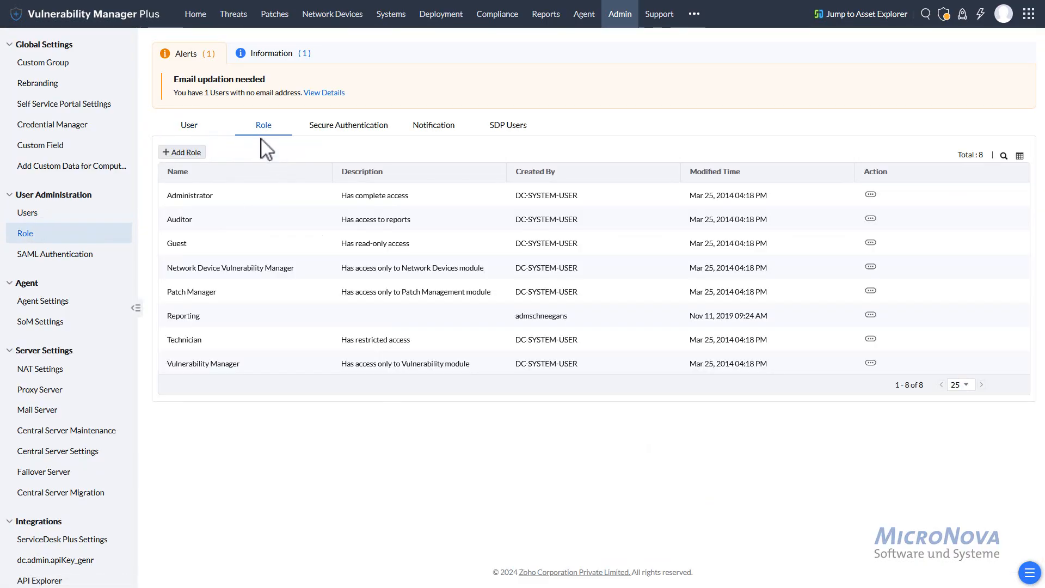
{"action": "left_click", "coordinate": [184, 155]}
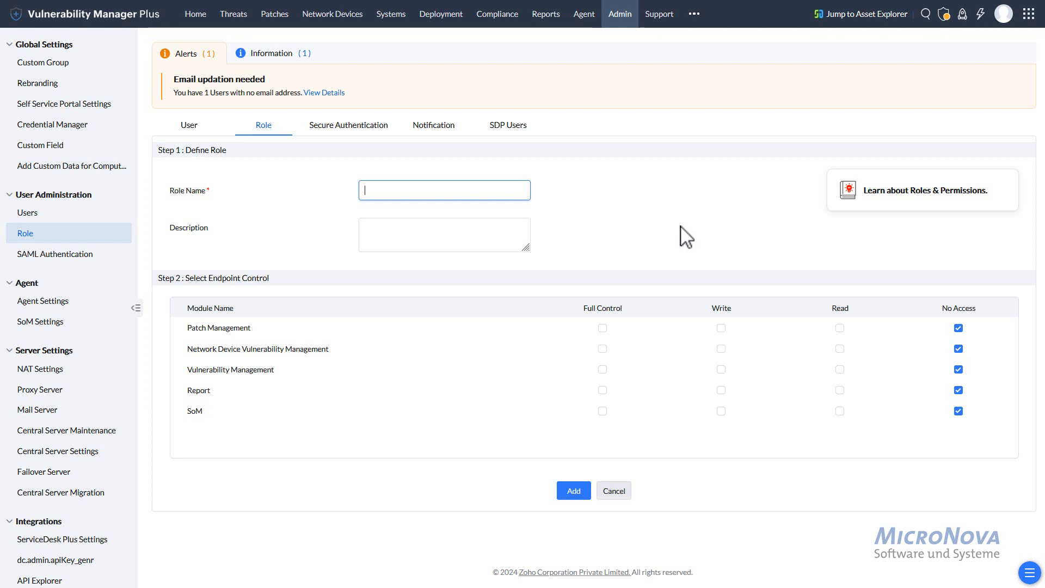
Set the two-factor mode of authentication to Authenticator App and examine the note on supported apps.
{"action": "left_click", "coordinate": [360, 129]}
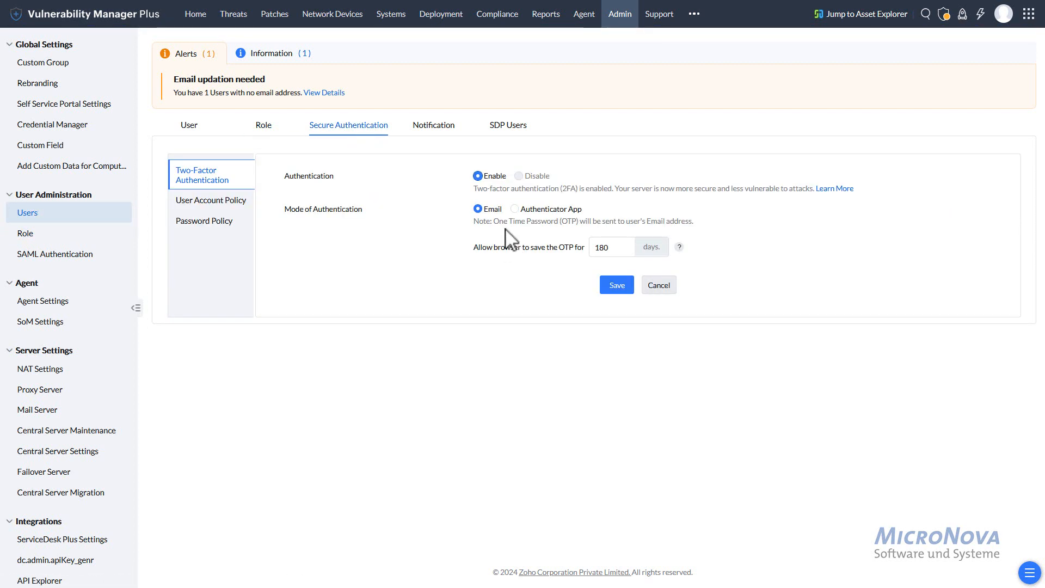
{"action": "left_click", "coordinate": [539, 213]}
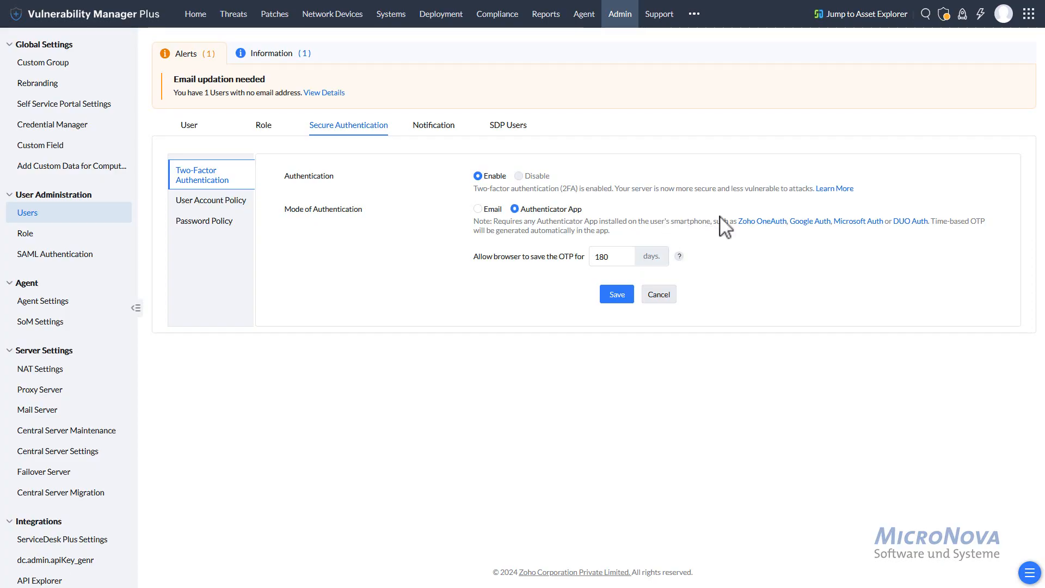
{"action": "left_click_drag", "start_coordinate": [715, 223], "coordinate": [881, 223]}
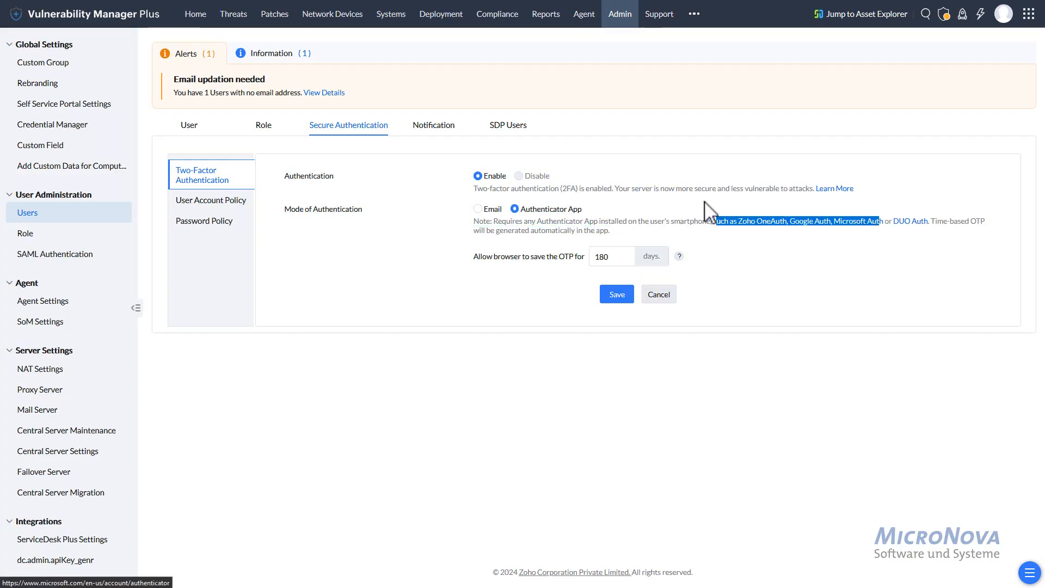
{"action": "left_click", "coordinate": [695, 223]}
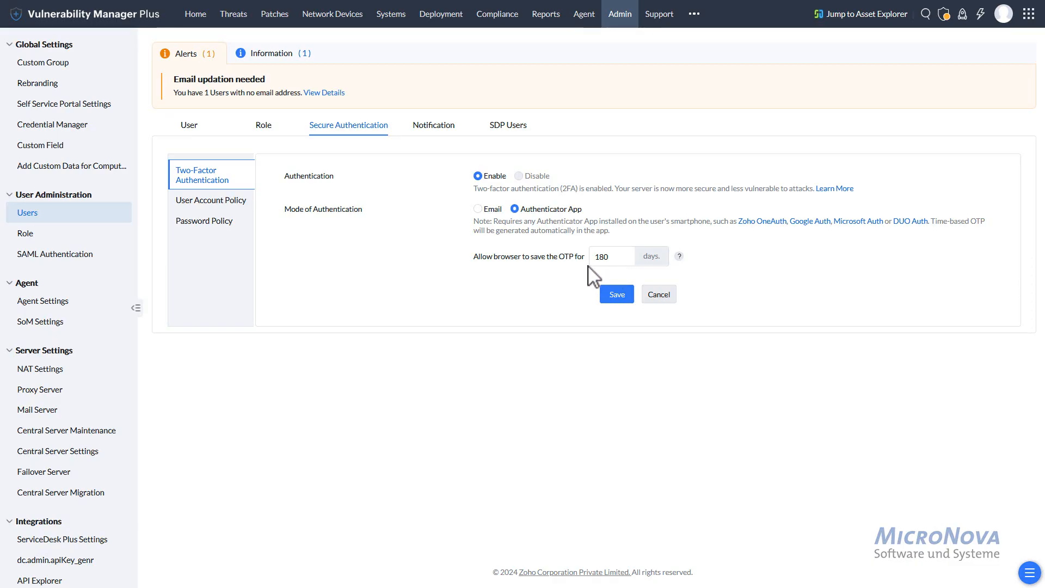
Allow browsers to save the OTP for 1 day and set the mode of authentication to Email.
{"action": "left_click", "coordinate": [613, 259]}
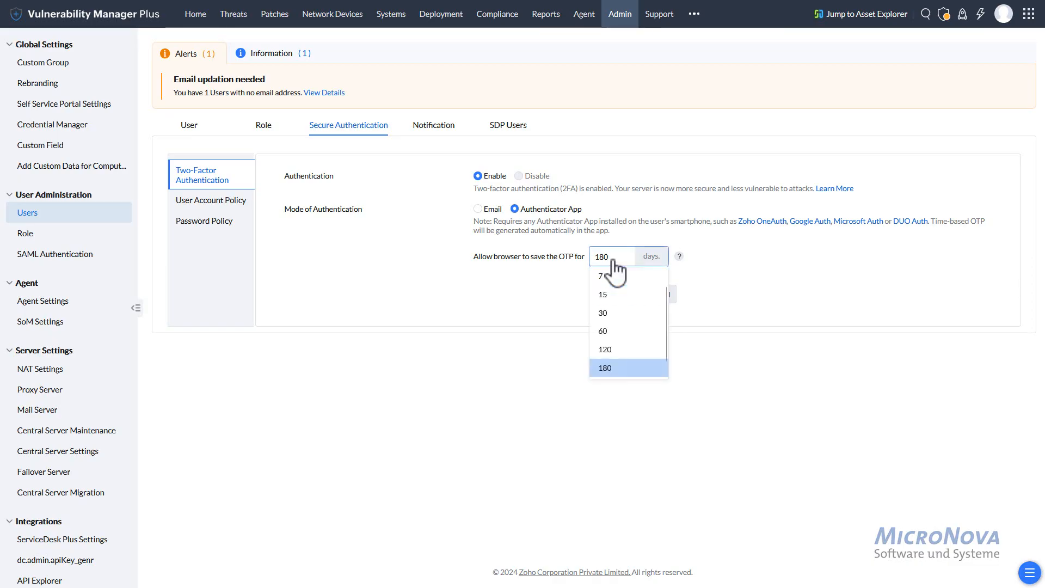
{"action": "left_click", "coordinate": [550, 281]}
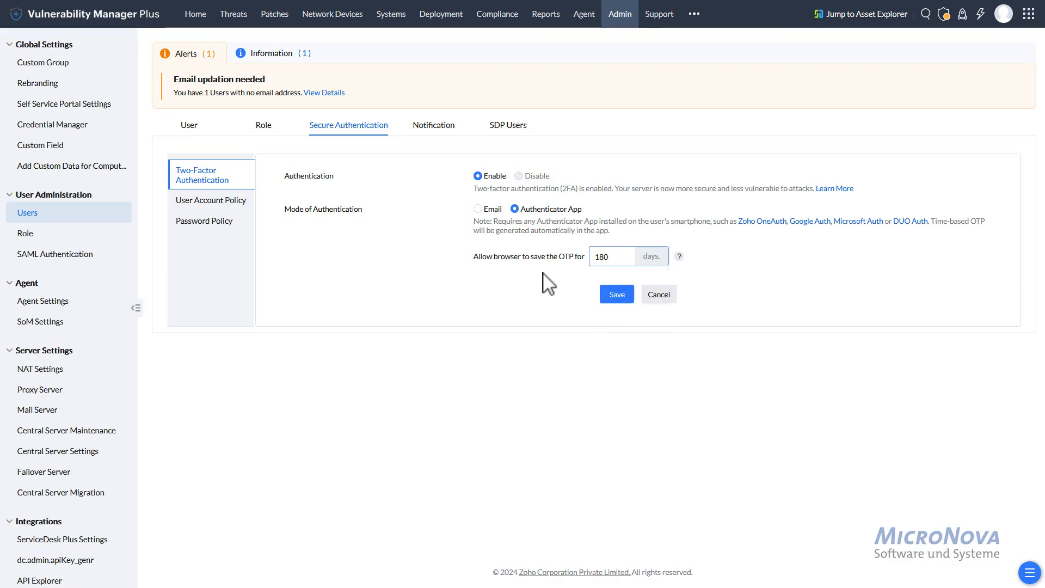
{"action": "left_click", "coordinate": [615, 262]}
{"action": "scroll", "coordinate": [652, 314], "scroll_direction": "up", "scroll_amount": 1}
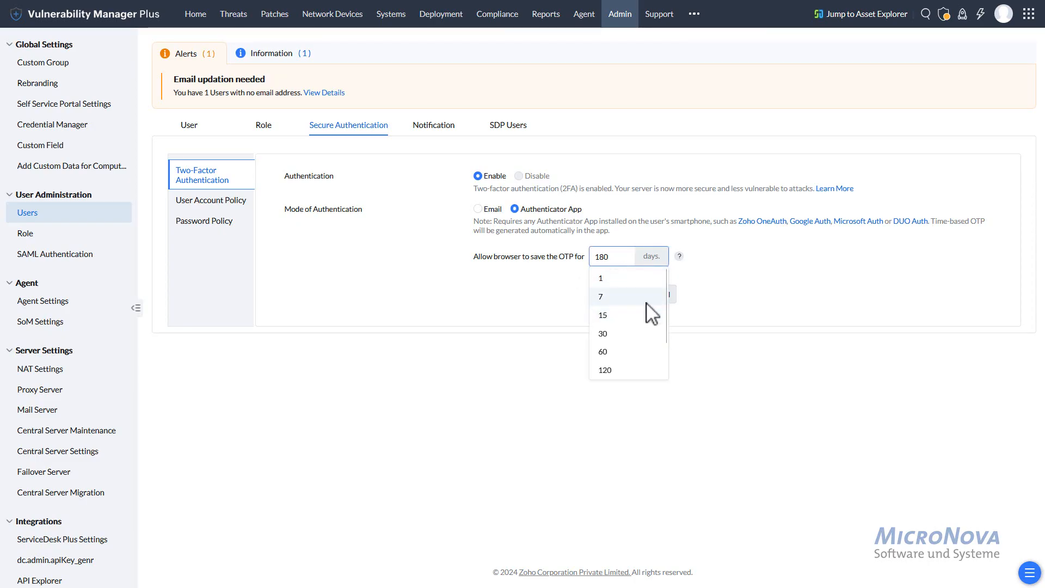
{"action": "left_click", "coordinate": [605, 278]}
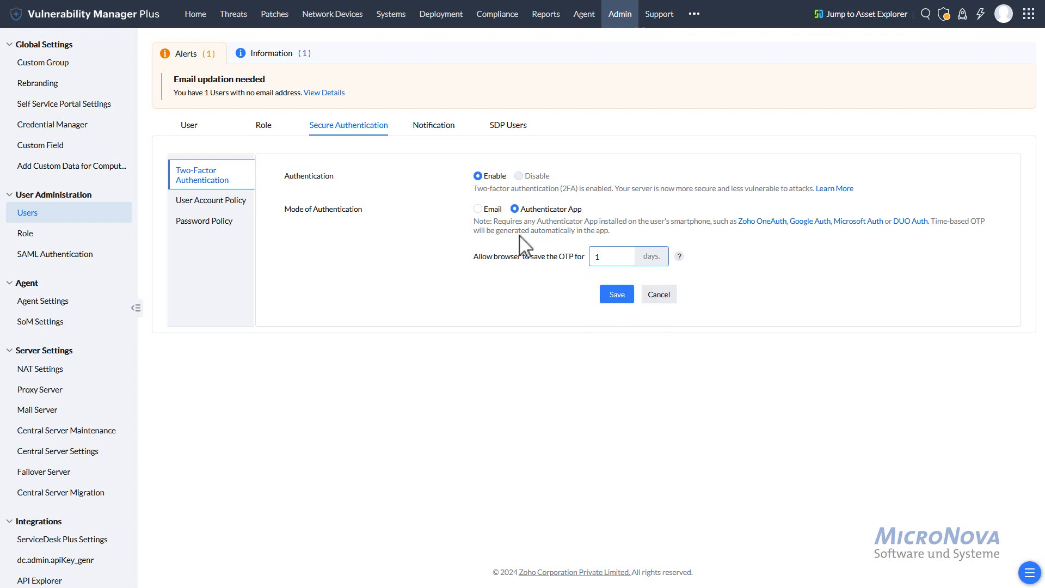
{"action": "left_click", "coordinate": [479, 210]}
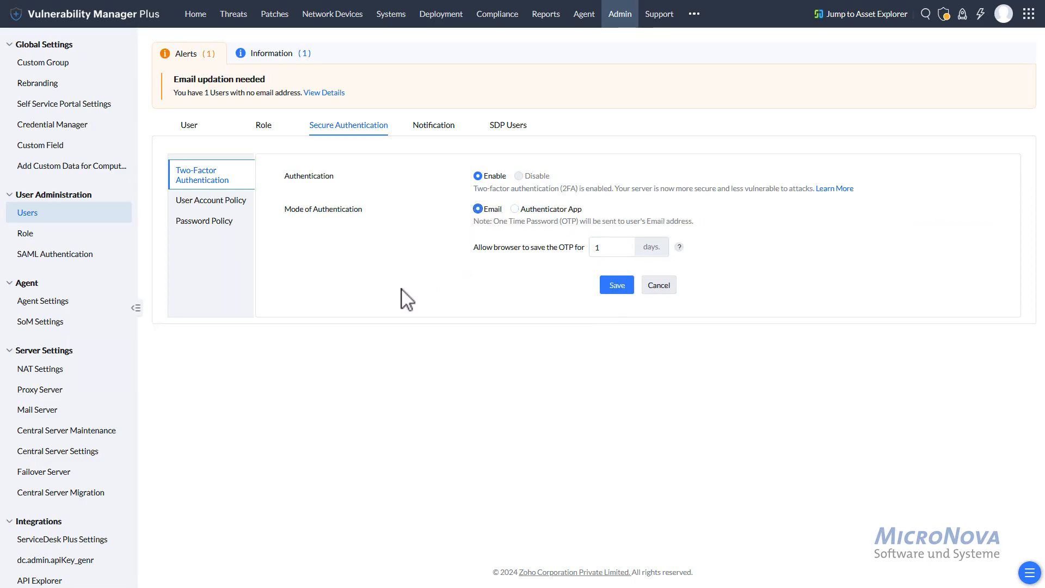
Review the User Account Policy settings and the Password Policy settings under secure authentication.
{"action": "left_click", "coordinate": [206, 207]}
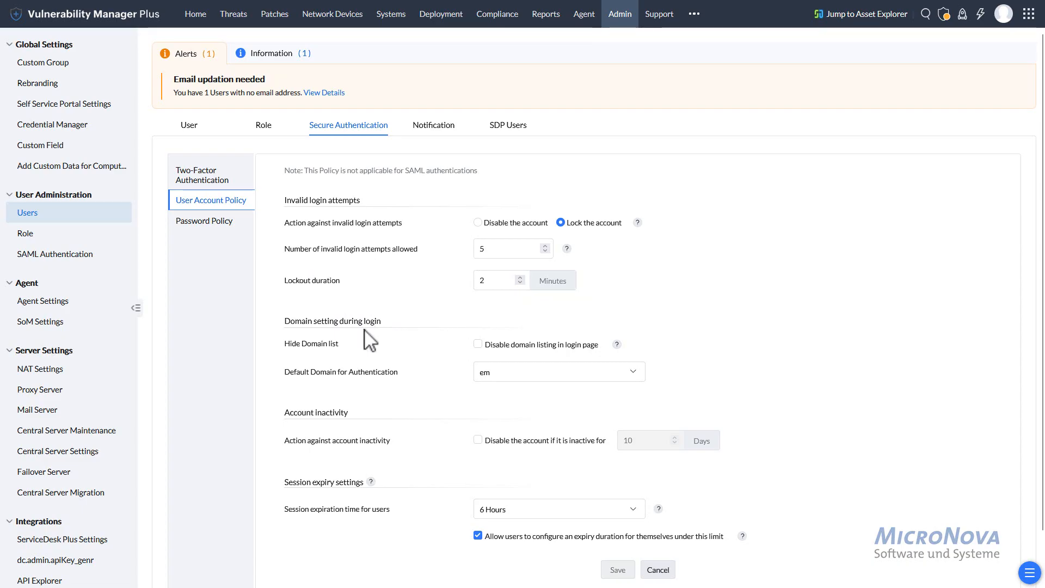
{"action": "scroll", "coordinate": [365, 335], "scroll_direction": "down", "scroll_amount": 1}
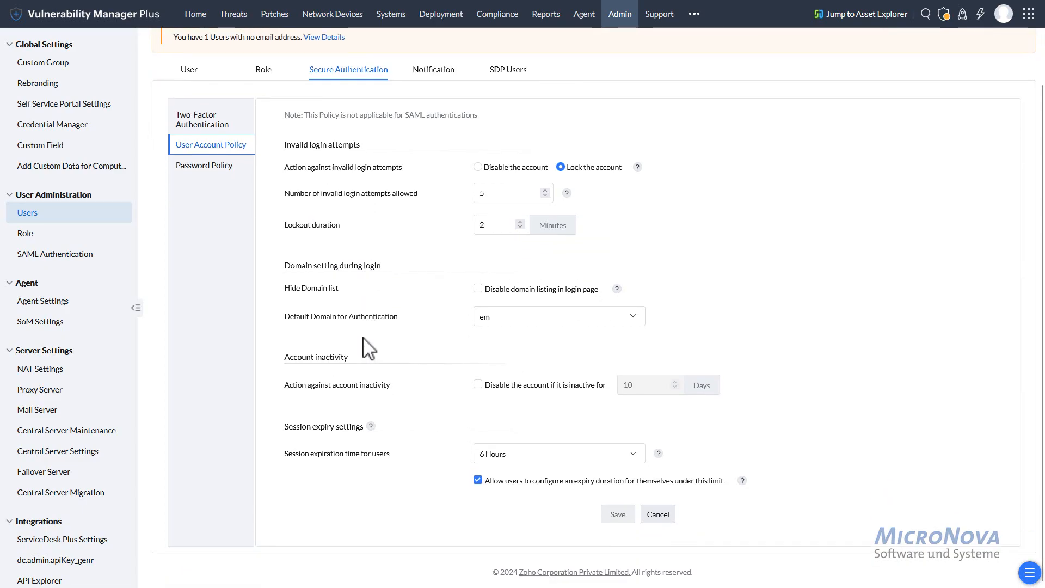
{"action": "scroll", "coordinate": [363, 339], "scroll_direction": "up", "scroll_amount": 1}
{"action": "left_click", "coordinate": [211, 223]}
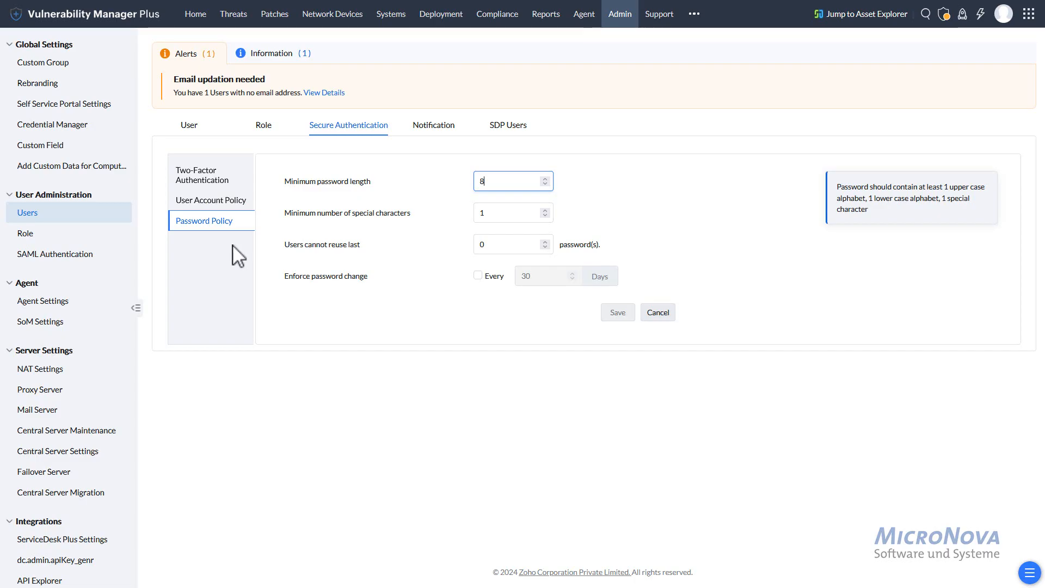
Open the new user form and compare its Active Directory Authentication and Local Authentication fields.
{"action": "left_click", "coordinate": [190, 126]}
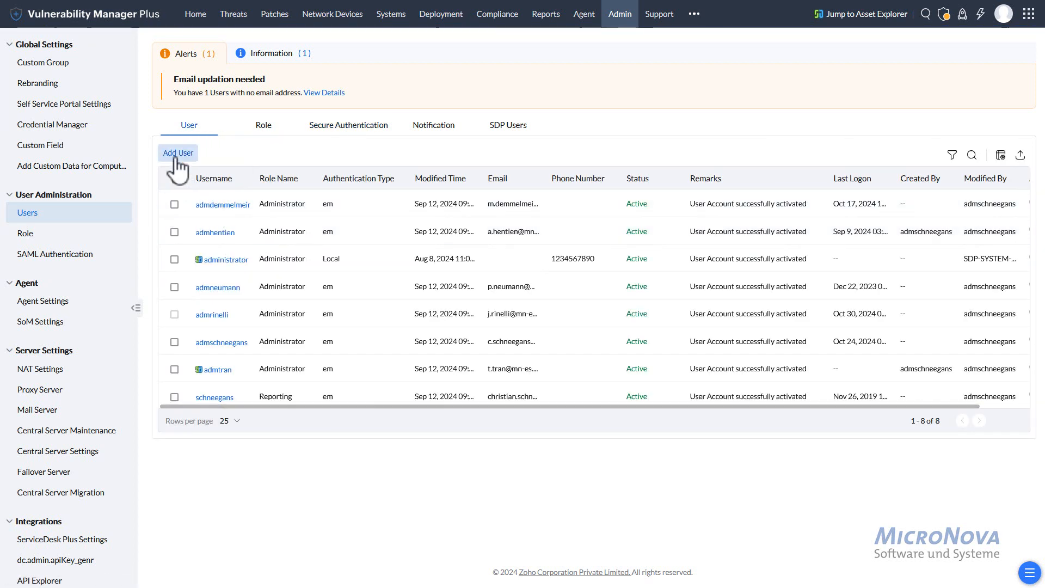
{"action": "left_click", "coordinate": [178, 154]}
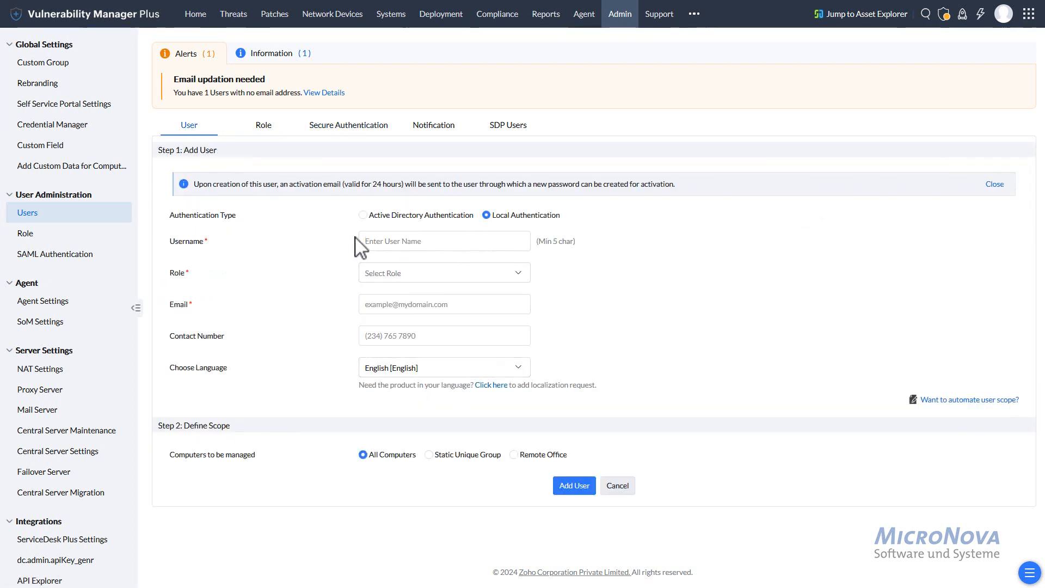
{"action": "left_click", "coordinate": [363, 217]}
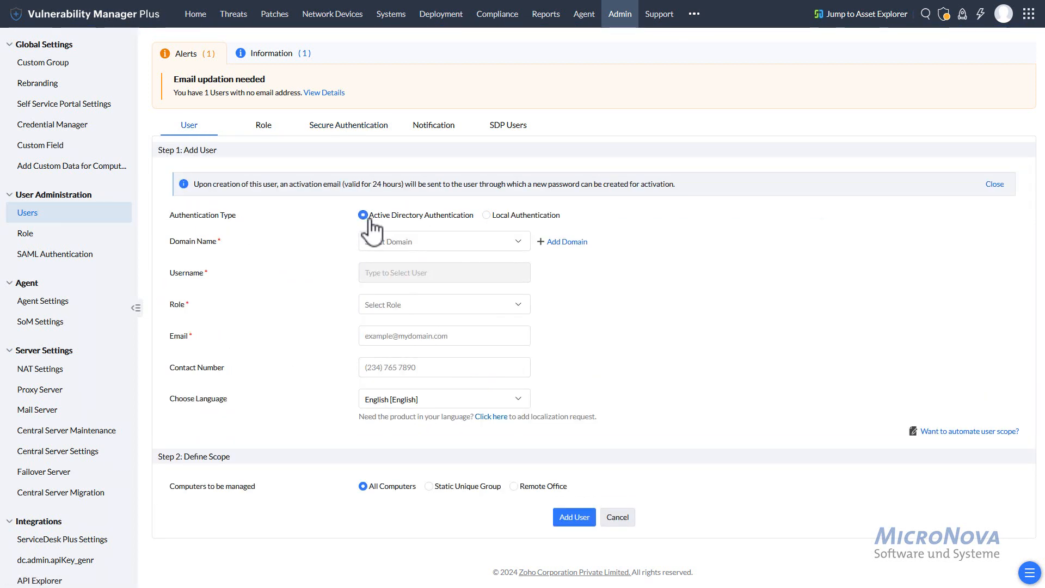
{"action": "left_click", "coordinate": [486, 216]}
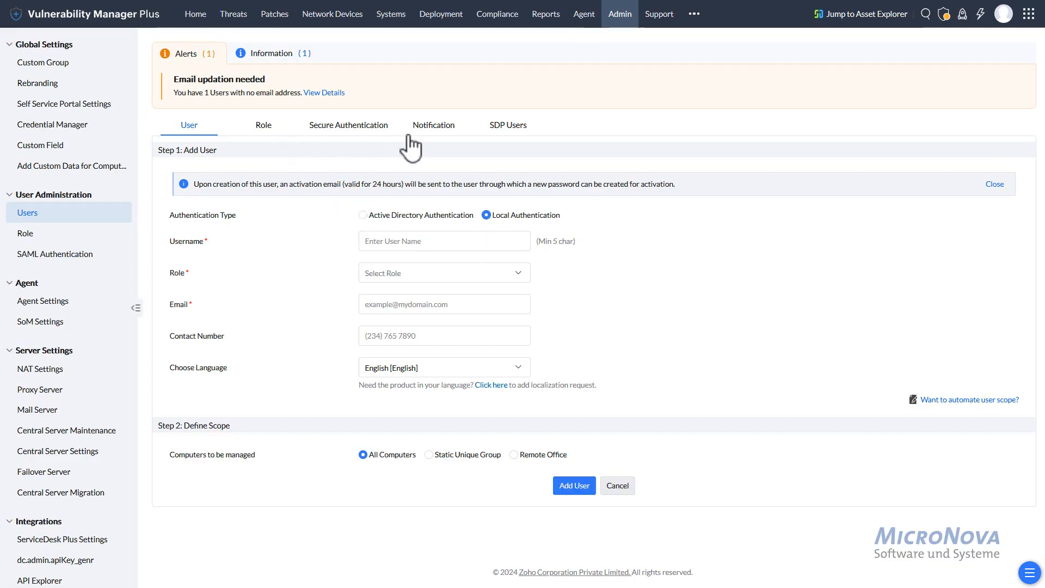
Review the Default Domain for Authentication choices in the User Account Policy and select em.
{"action": "left_click", "coordinate": [323, 133]}
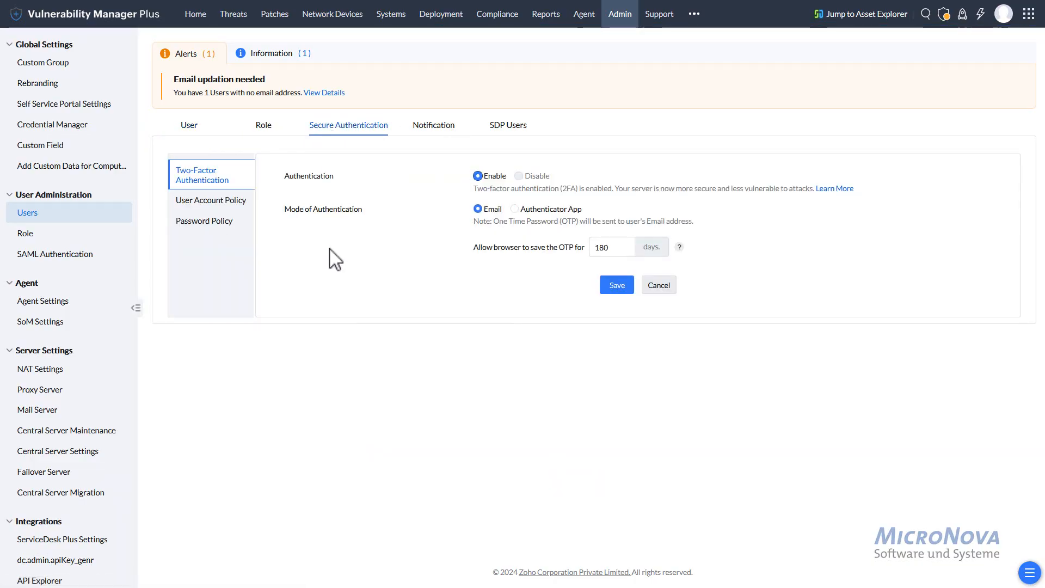
{"action": "left_click", "coordinate": [209, 201]}
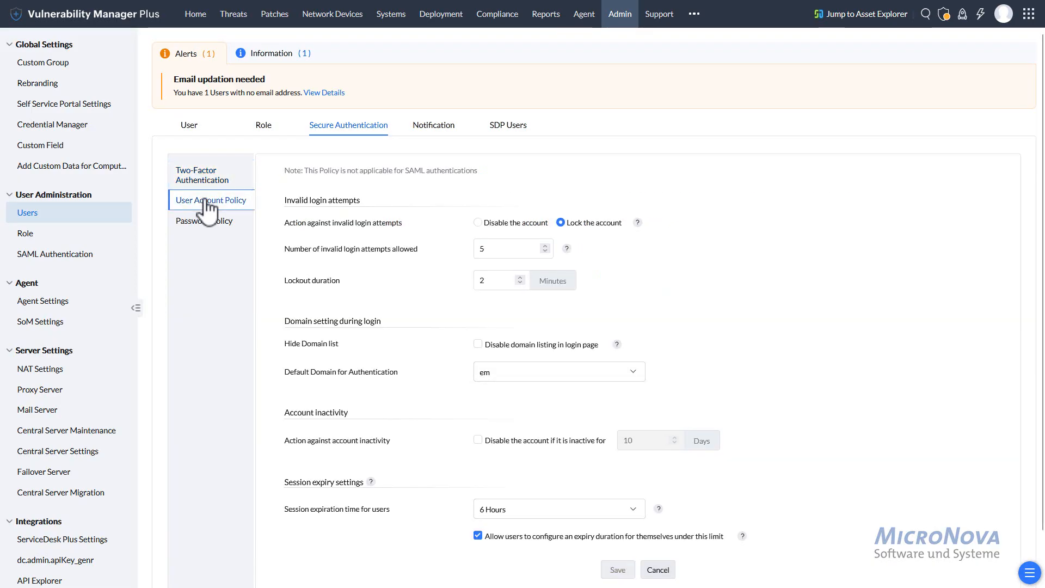
{"action": "scroll", "coordinate": [416, 373], "scroll_direction": "down", "scroll_amount": 1}
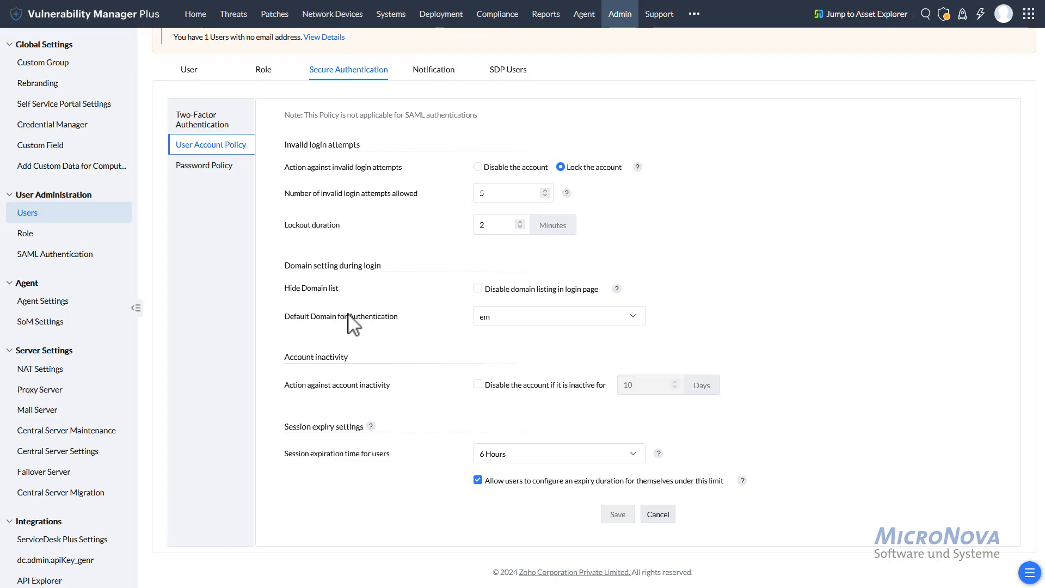
{"action": "left_click", "coordinate": [540, 321]}
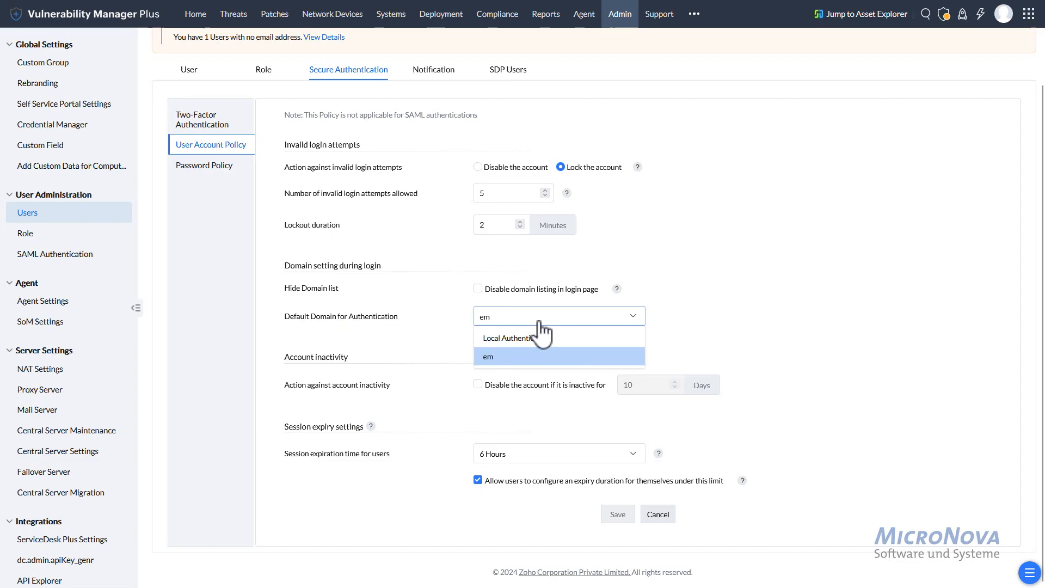
{"action": "left_click", "coordinate": [516, 358]}
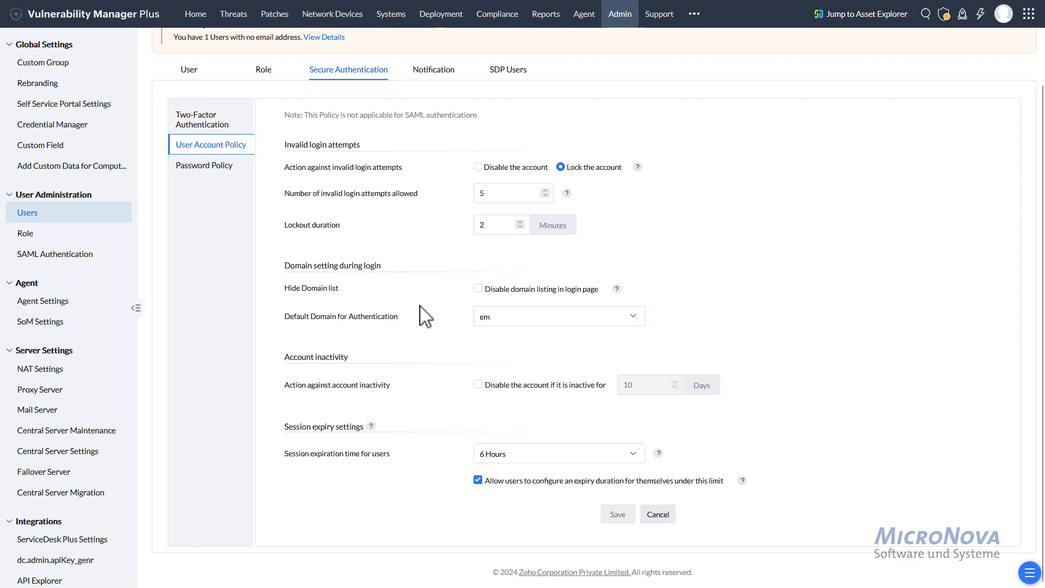
Open the database backup schedule in the administration's database settings.
{"action": "left_click", "coordinate": [614, 19]}
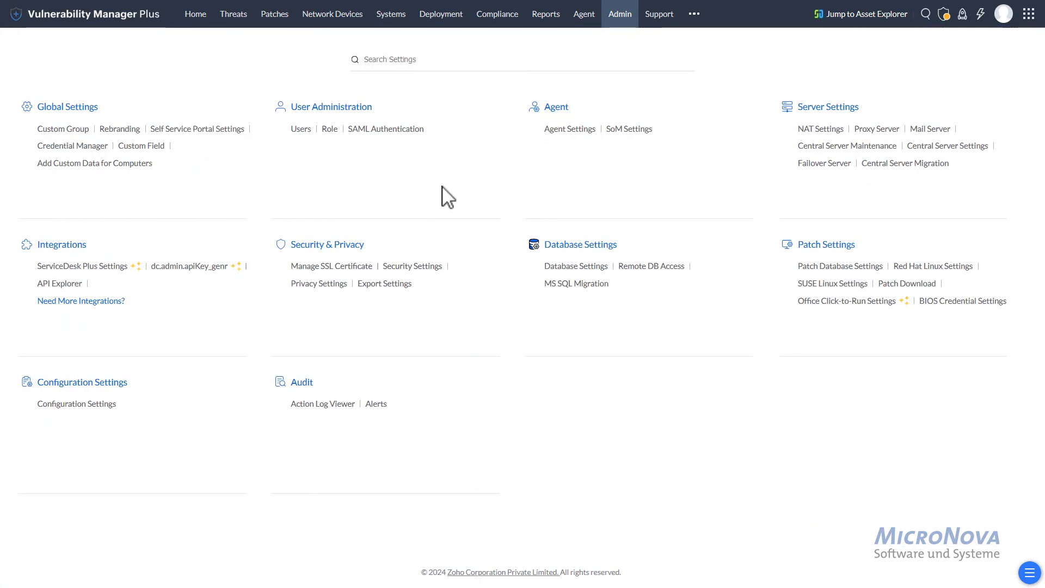
{"action": "left_click", "coordinate": [599, 280]}
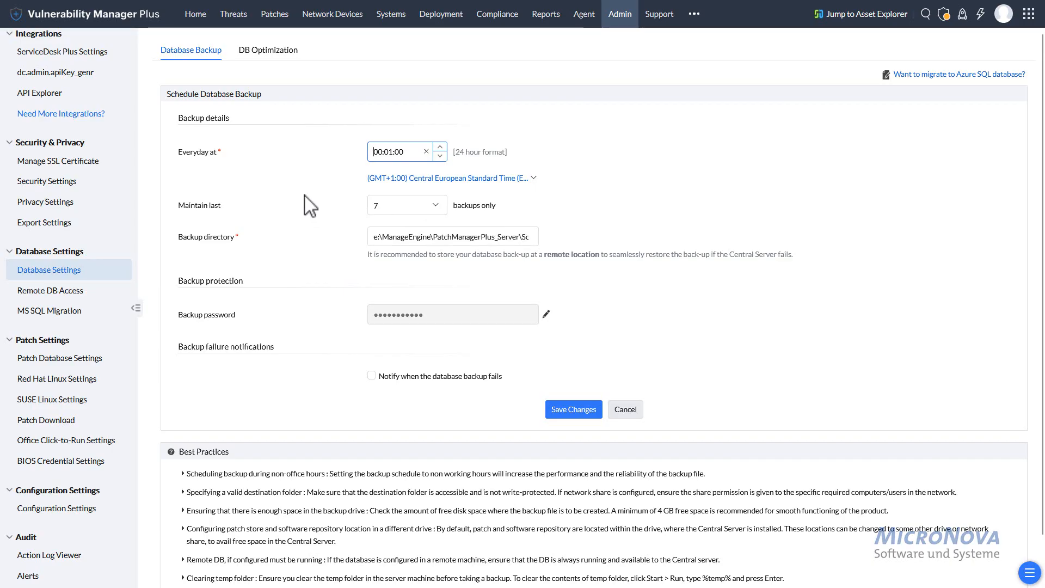
Review the backup directory and the email field for failure notifications in the database backup schedule, leaving without saving.
{"action": "left_click", "coordinate": [377, 238]}
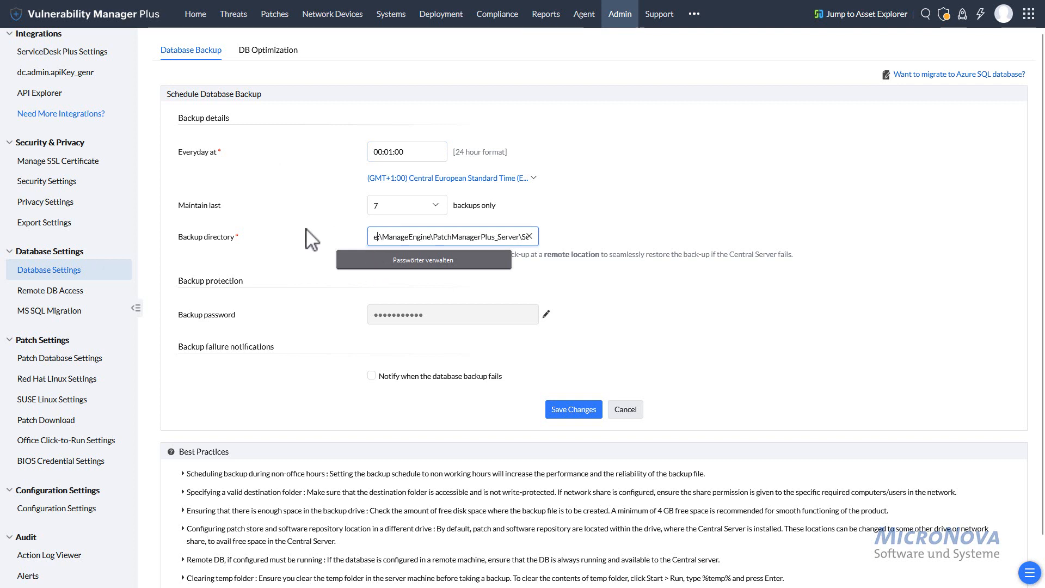
{"action": "left_click", "coordinate": [306, 229]}
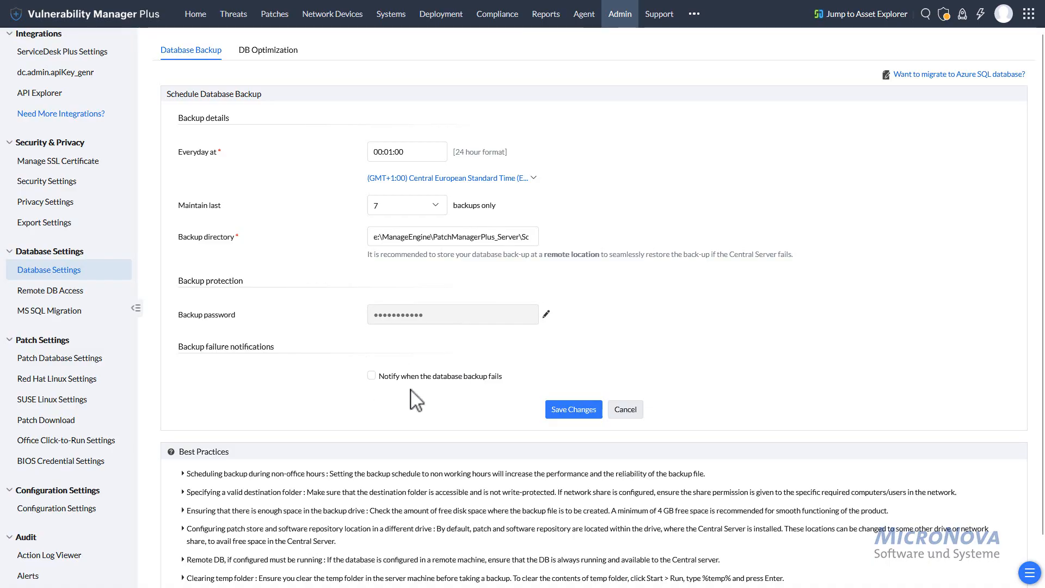
{"action": "left_click", "coordinate": [372, 375]}
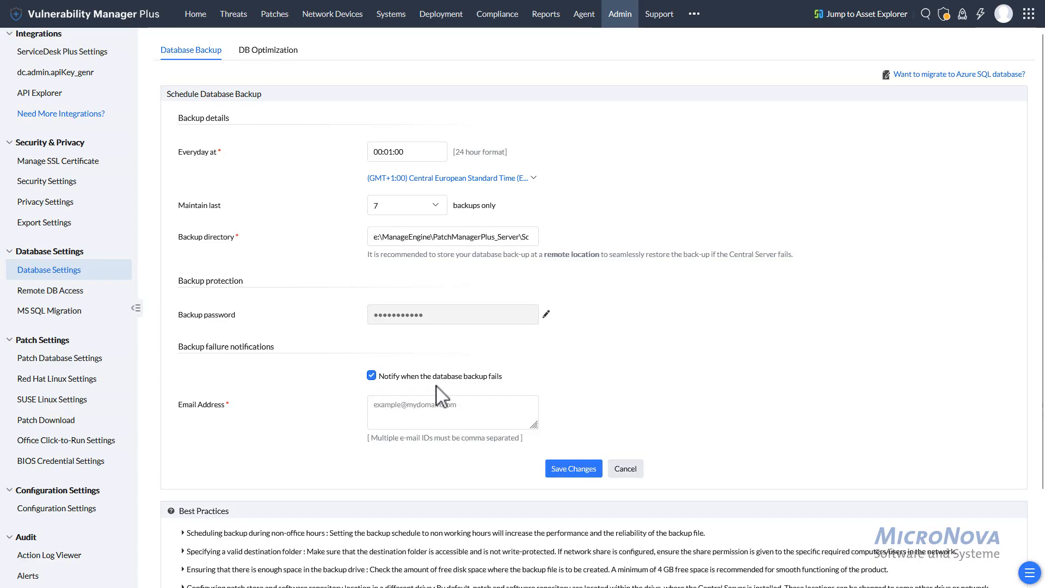
{"action": "left_click", "coordinate": [439, 415]}
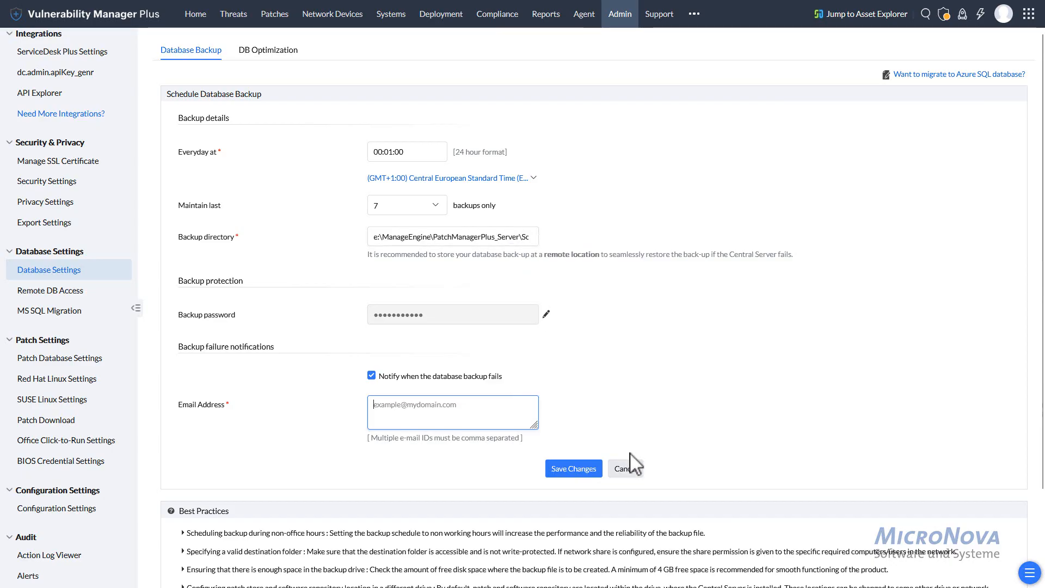
{"action": "left_click", "coordinate": [629, 472]}
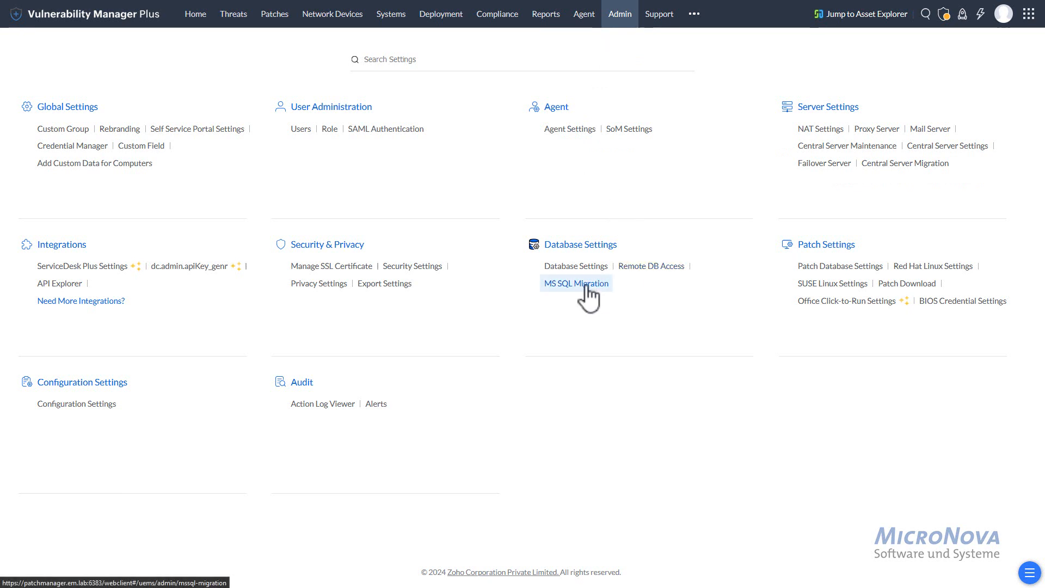
Open the DB Optimization settings, check the total RAM, and try a memory consumption limit of 39 %.
{"action": "left_click", "coordinate": [575, 268]}
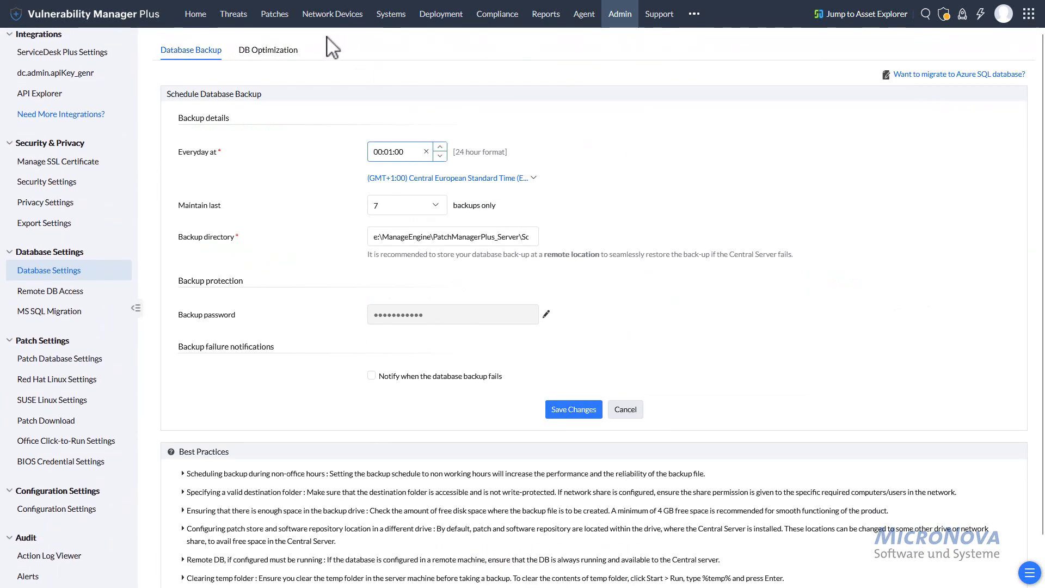
{"action": "left_click", "coordinate": [276, 56]}
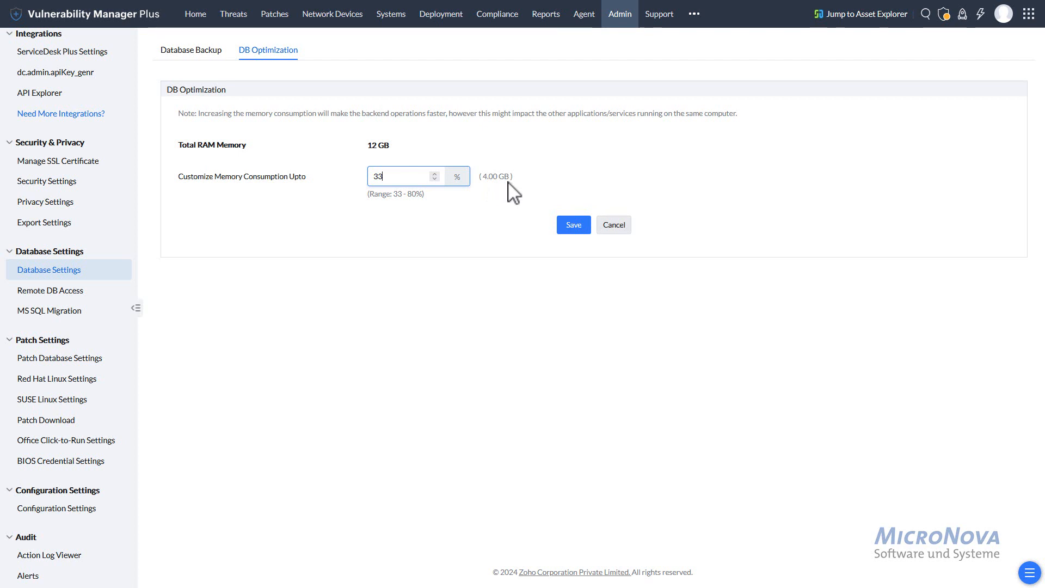
{"action": "left_click_drag", "start_coordinate": [356, 146], "coordinate": [392, 145]}
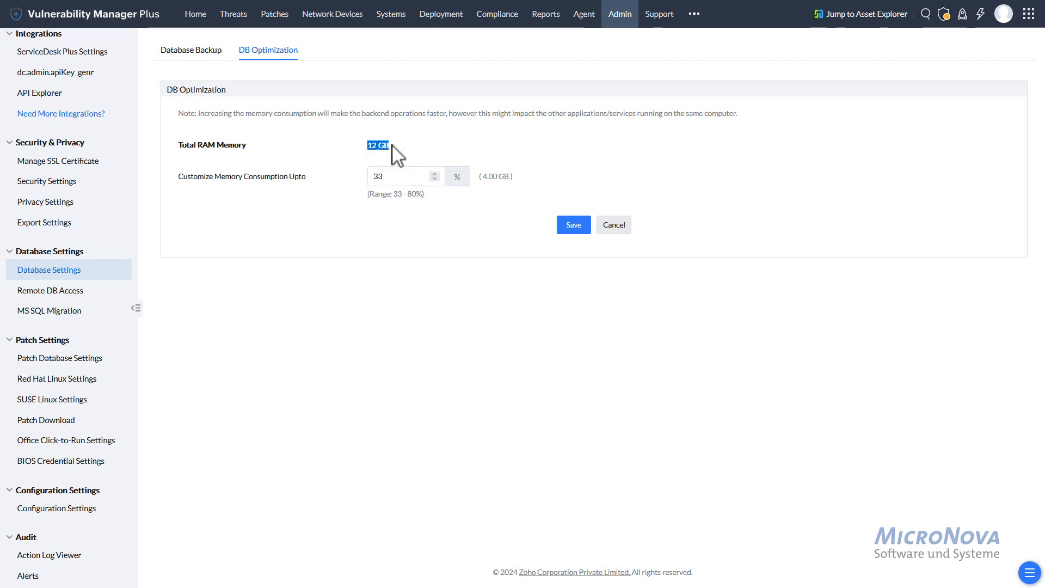
{"action": "left_click", "coordinate": [481, 136]}
{"action": "left_click", "coordinate": [436, 175]}
{"action": "left_click", "coordinate": [435, 175]}
{"action": "left_click", "coordinate": [436, 175]}
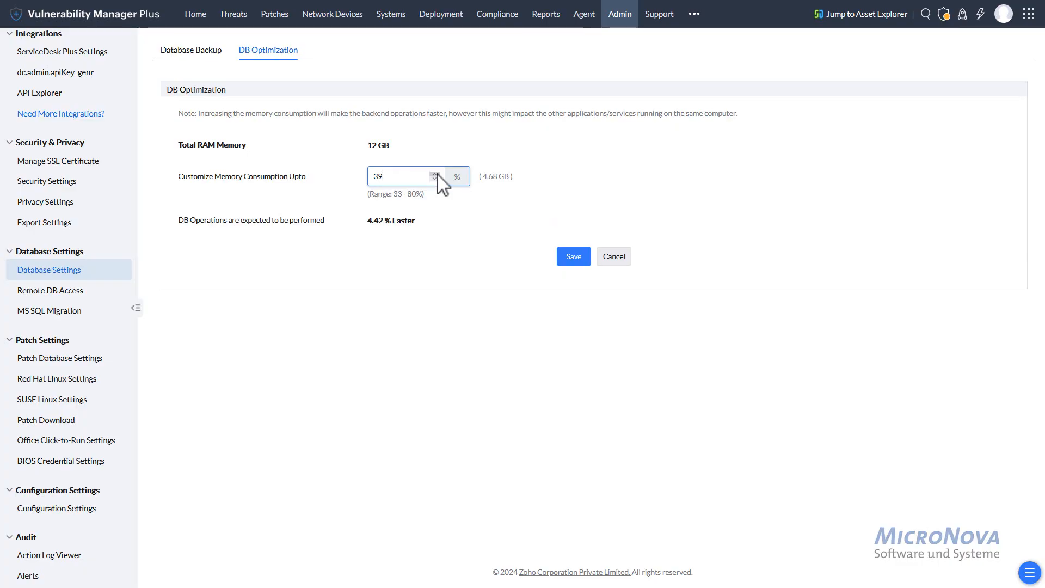
View the API Explorer's getting-started documentation from the integrations settings and return to the administration overview.
{"action": "left_click", "coordinate": [621, 15]}
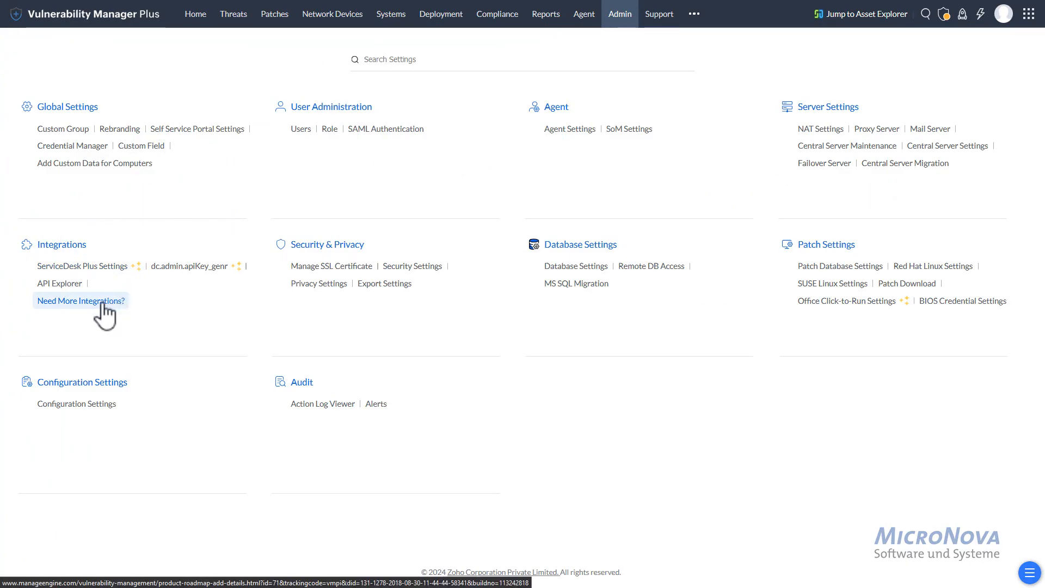
{"action": "left_click", "coordinate": [71, 284]}
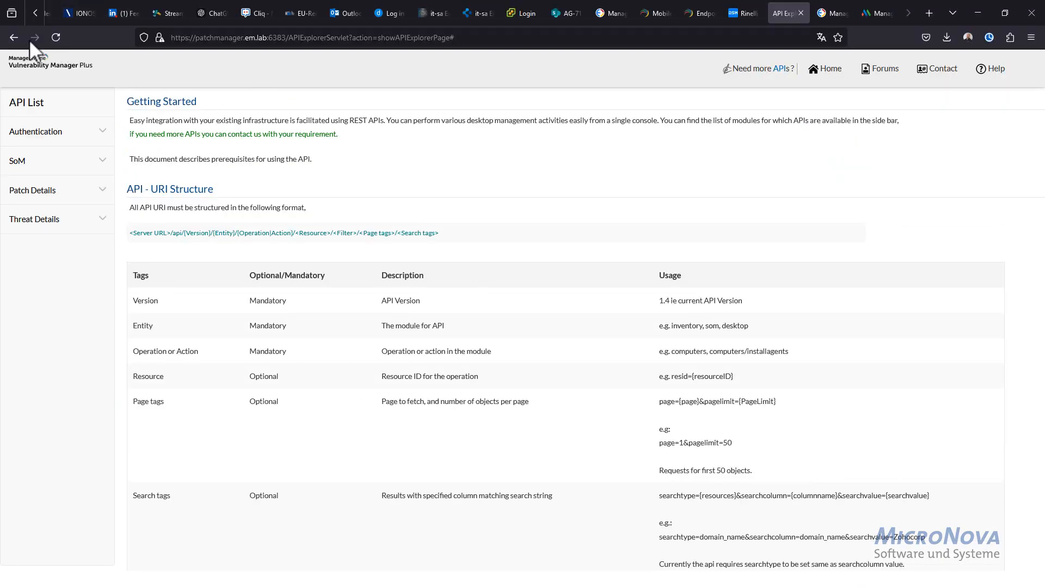
{"action": "left_click", "coordinate": [14, 37]}
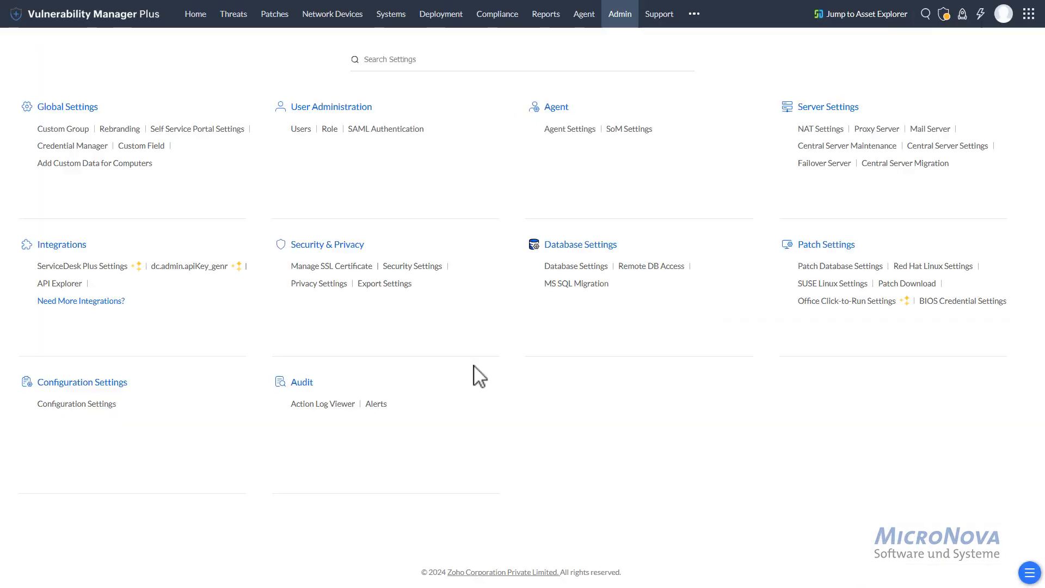
Review the personal information choices and file formats in the Export Settings, keeping Let the Technician Decide for exports.
{"action": "left_click", "coordinate": [385, 284]}
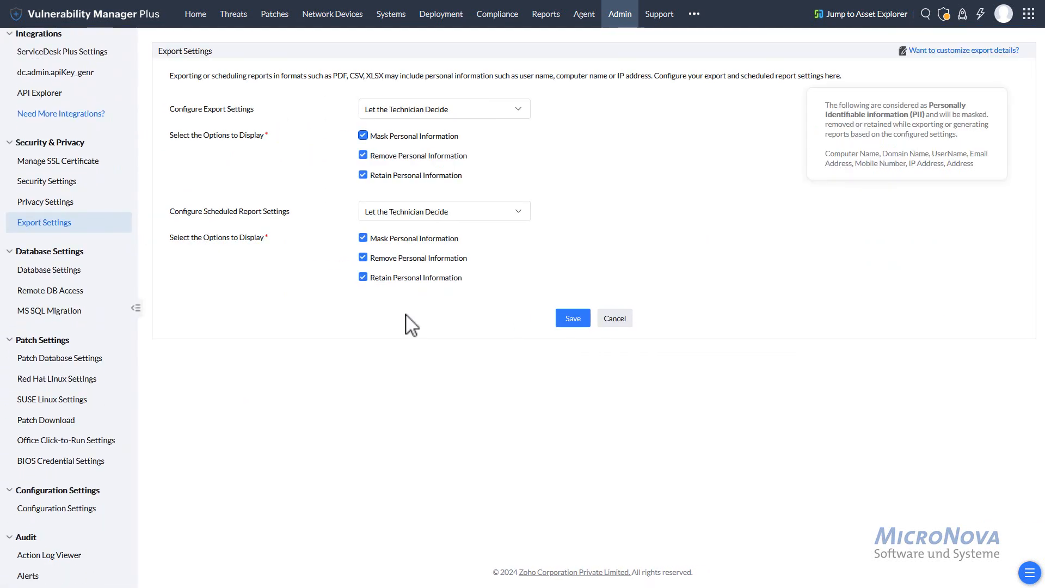
{"action": "left_click", "coordinate": [506, 112]}
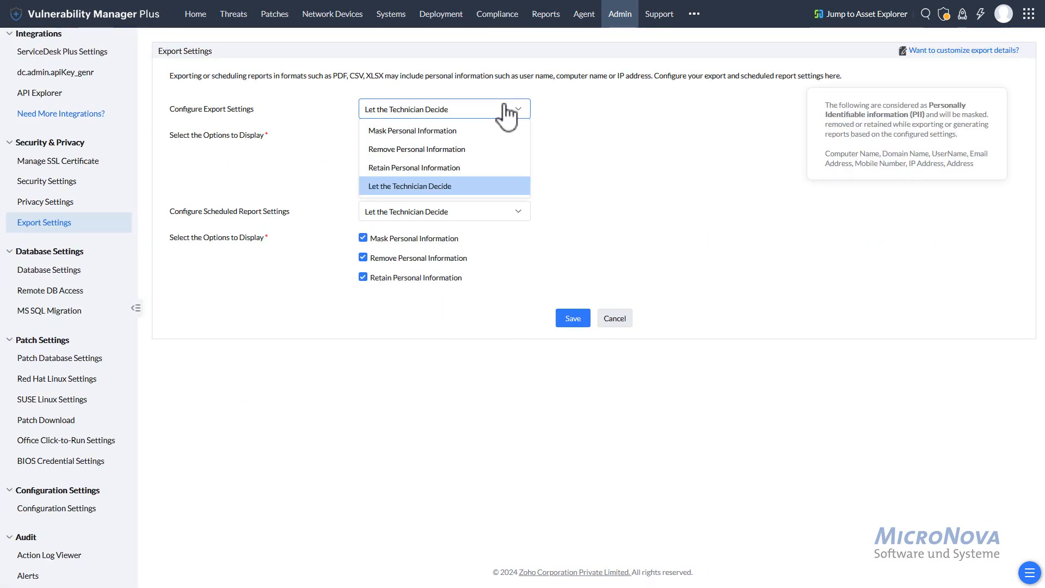
{"action": "left_click", "coordinate": [472, 188]}
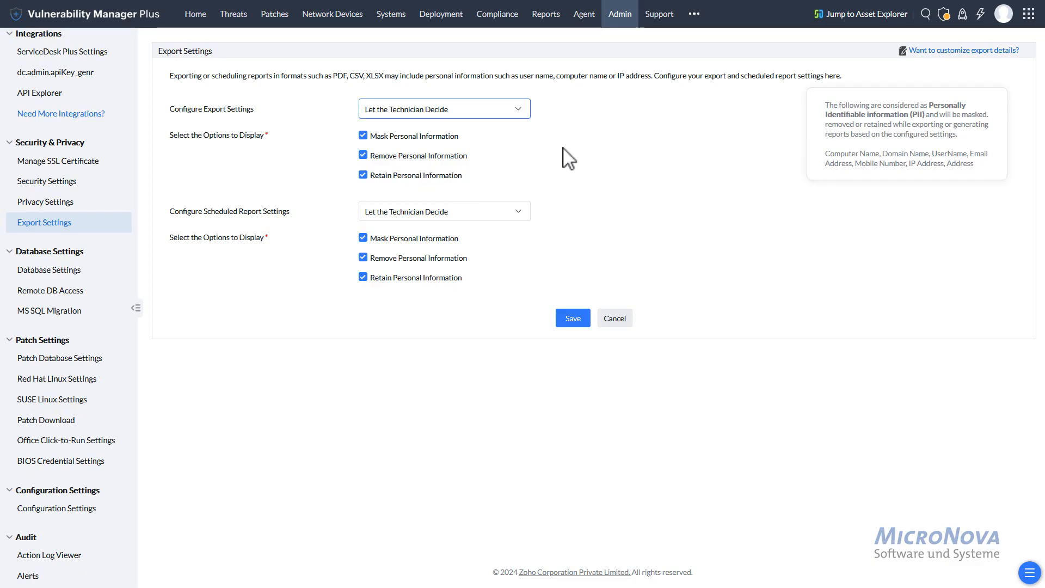
{"action": "double_click", "coordinate": [337, 76]}
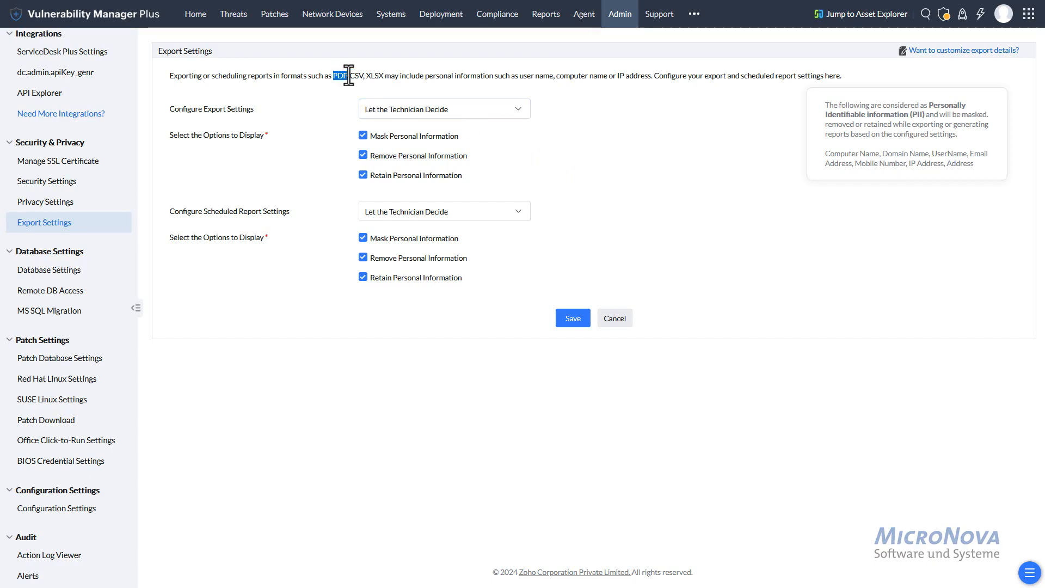
{"action": "double_click", "coordinate": [373, 75]}
{"action": "left_click", "coordinate": [643, 180]}
Open the Patch Database Settings and review the selectable patch types for Windows, Mac and Linux.
{"action": "left_click", "coordinate": [620, 14]}
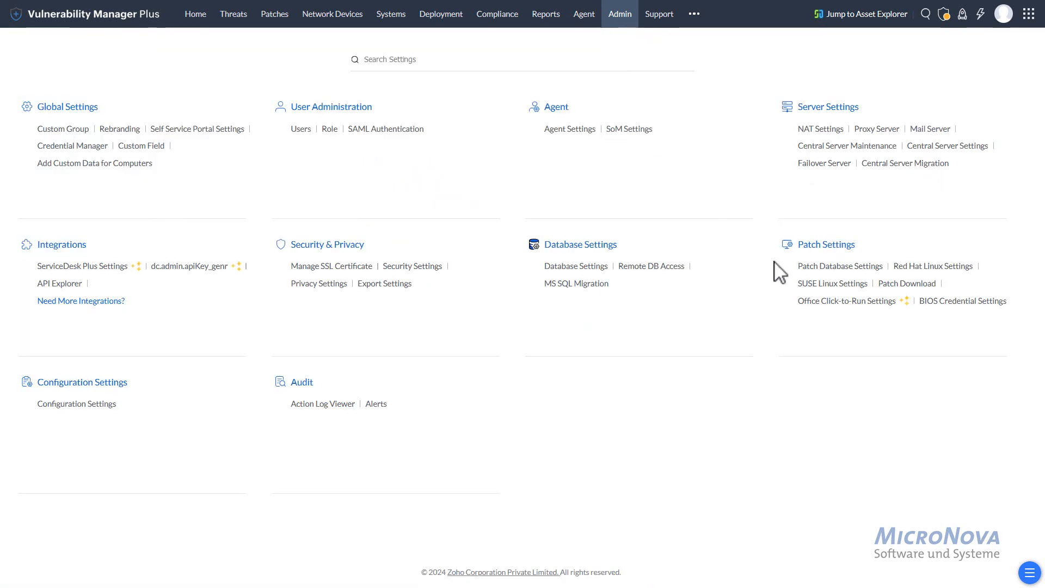
{"action": "left_click", "coordinate": [853, 267]}
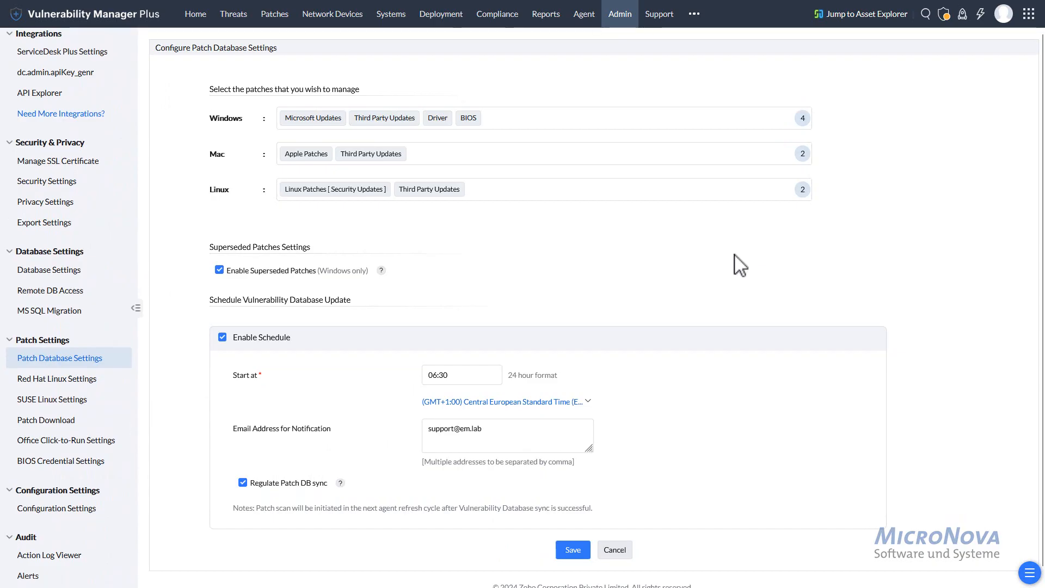
{"action": "left_click", "coordinate": [553, 123]}
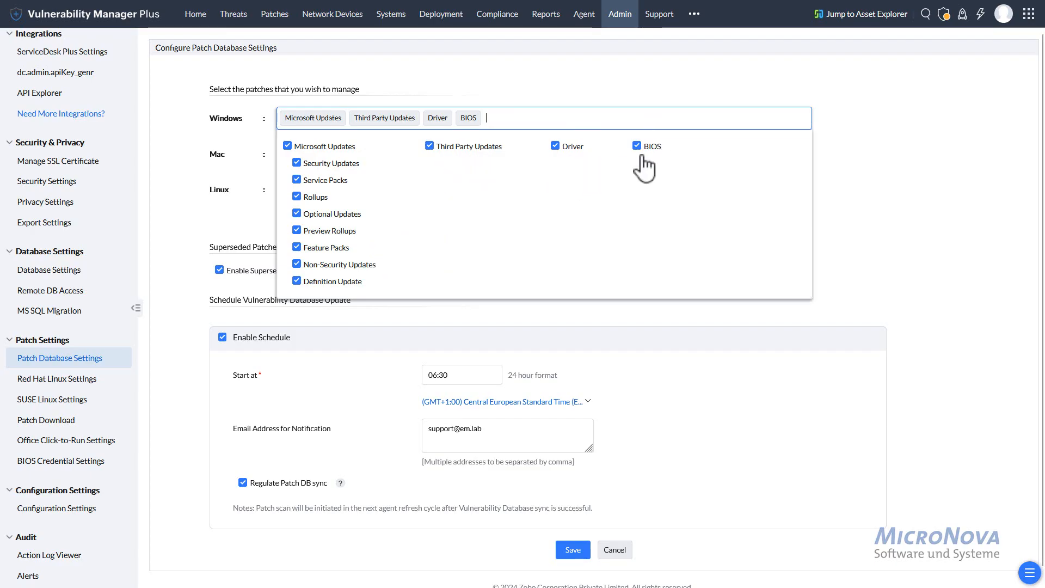
{"action": "left_click", "coordinate": [652, 100]}
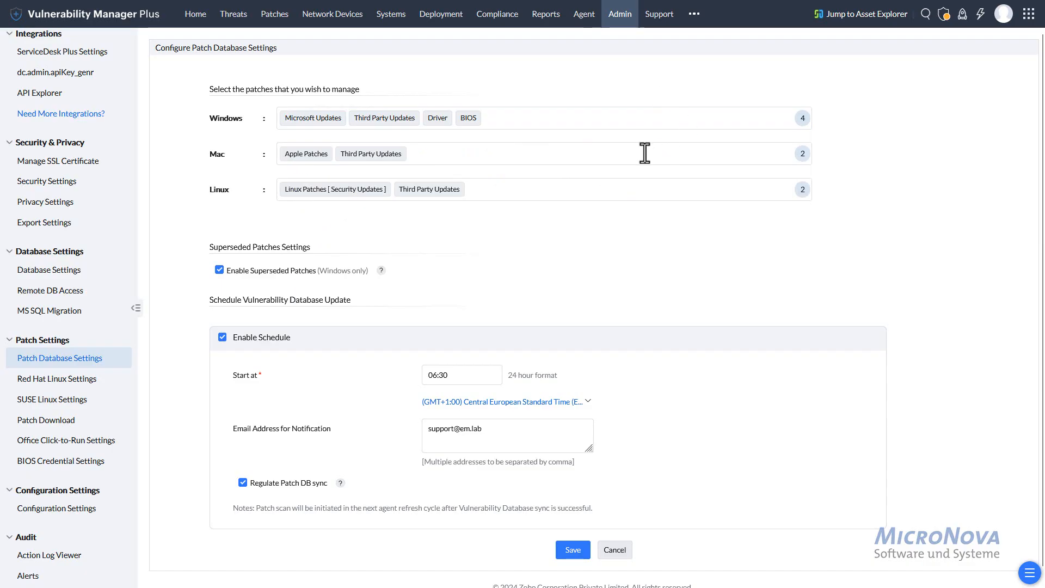
{"action": "left_click", "coordinate": [496, 146]}
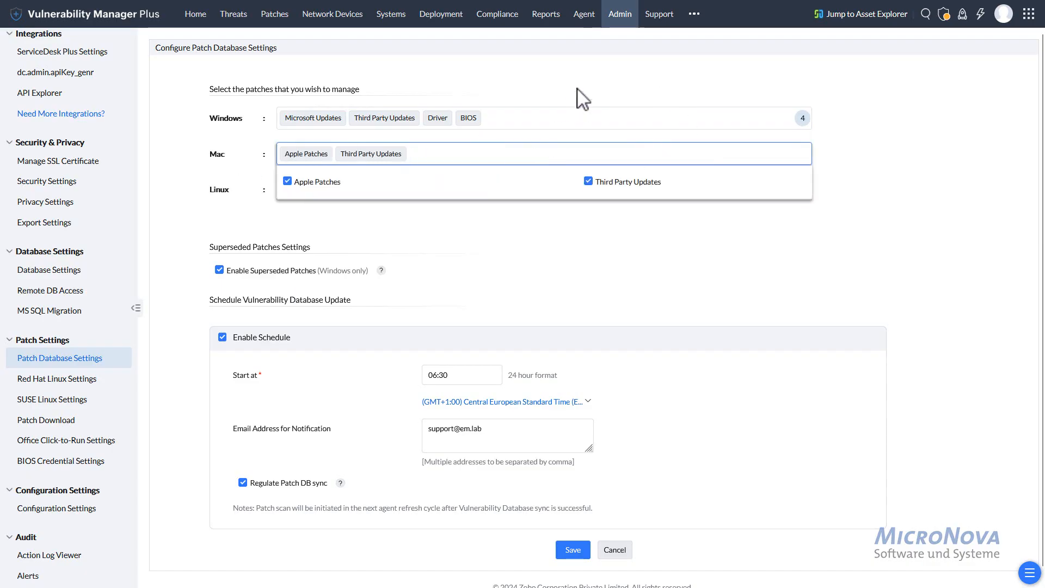
{"action": "left_click", "coordinate": [564, 195]}
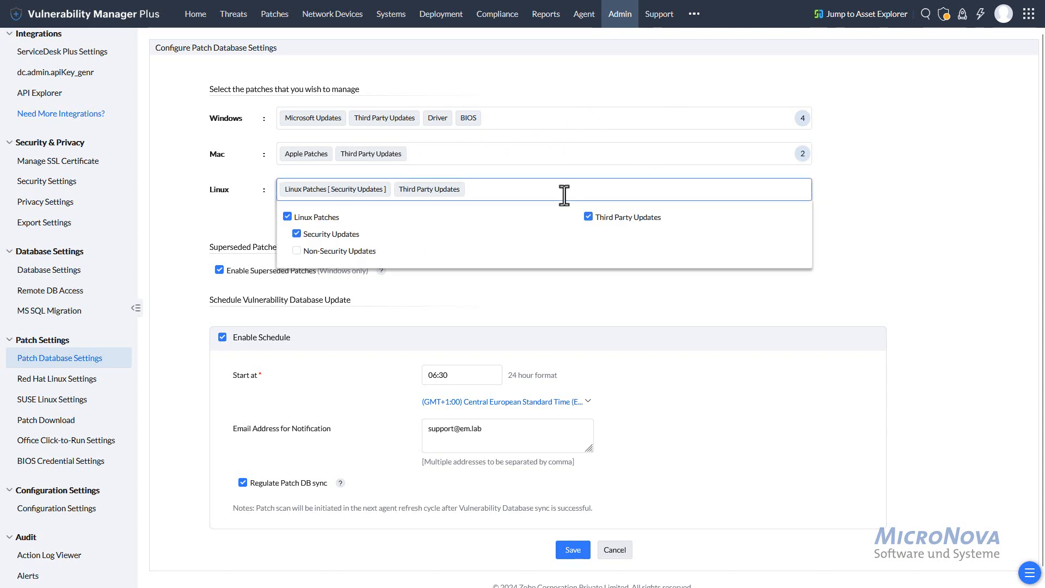
{"action": "left_click", "coordinate": [873, 191]}
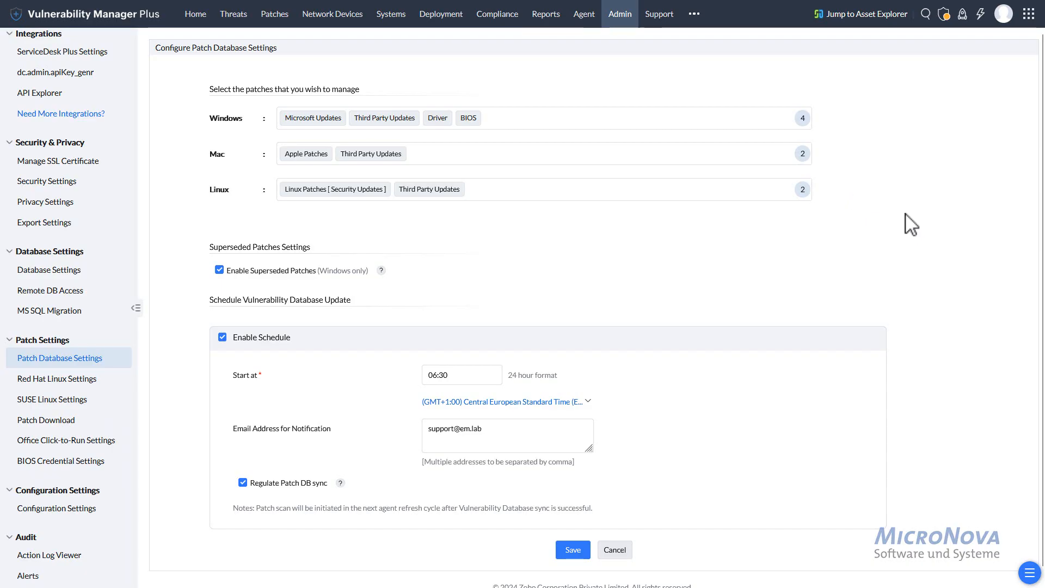
From the home dashboard, review the account's Personalize settings and Display Language choices without saving, and close the profile.
{"action": "left_click", "coordinate": [199, 21]}
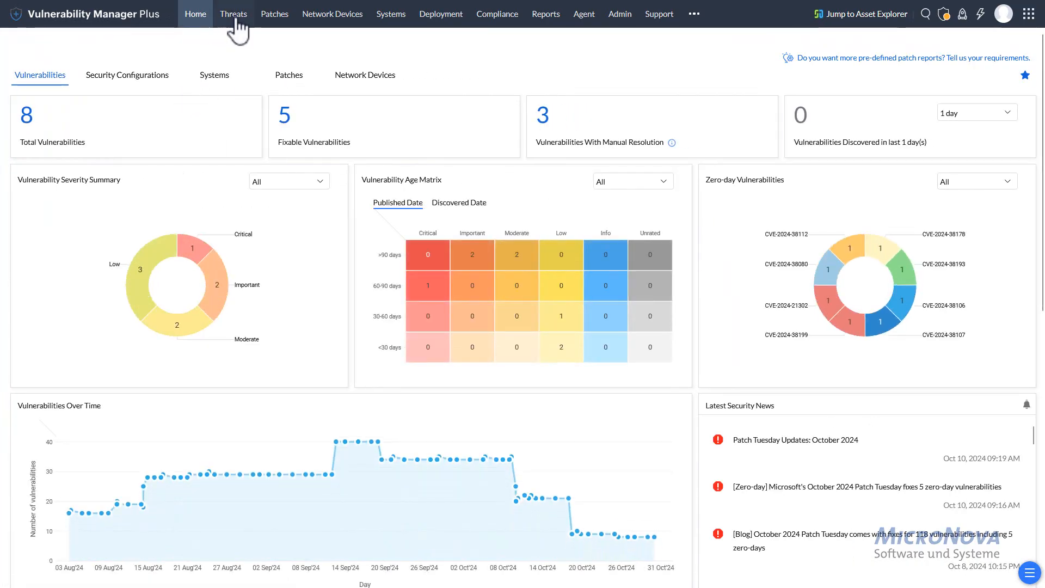
{"action": "left_click", "coordinate": [1002, 21]}
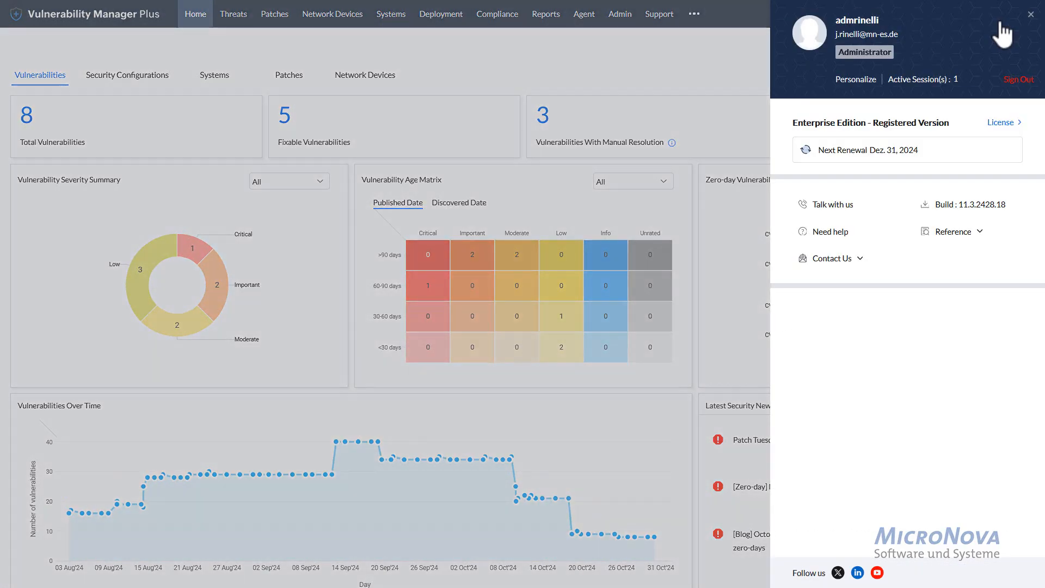
{"action": "left_click", "coordinate": [854, 82]}
{"action": "left_click", "coordinate": [530, 207]}
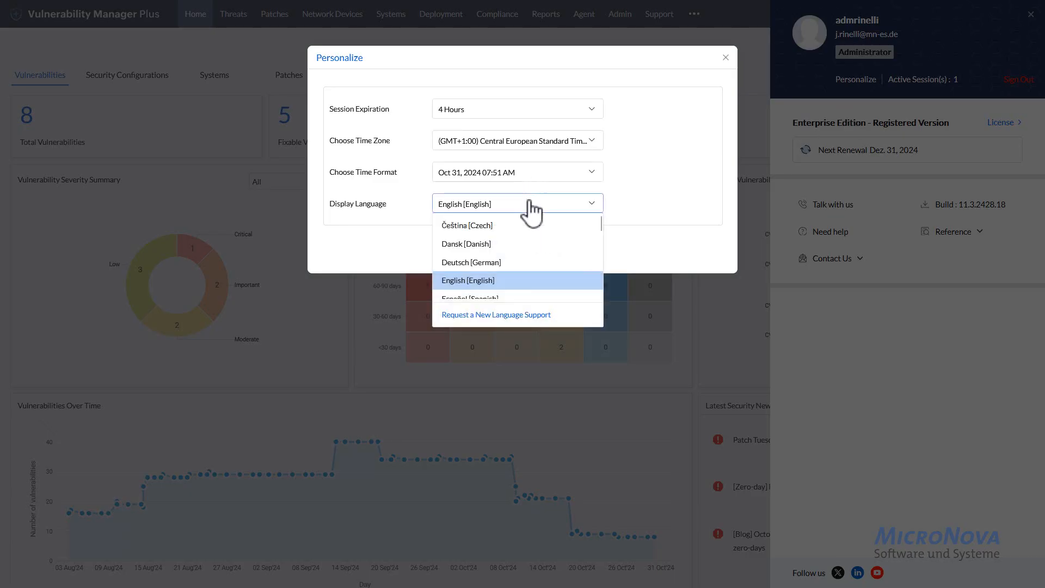
{"action": "left_click", "coordinate": [601, 68]}
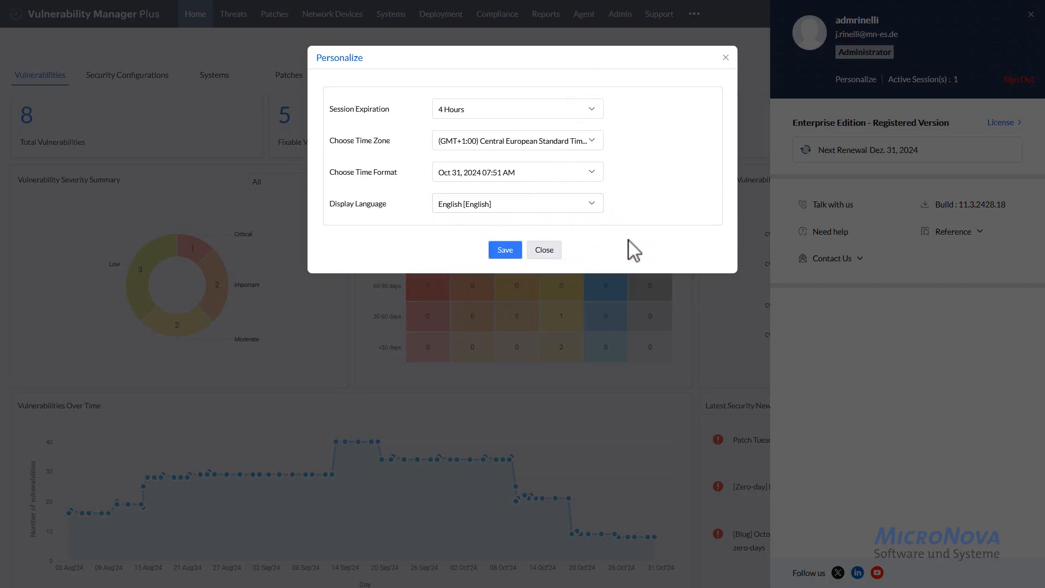
{"action": "left_click", "coordinate": [554, 251]}
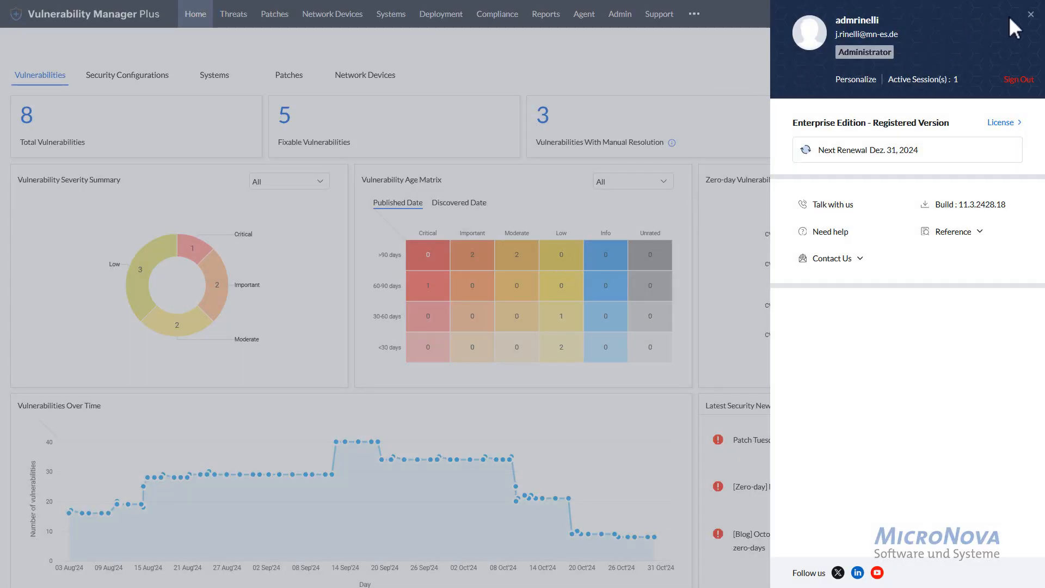
{"action": "left_click", "coordinate": [1031, 14]}
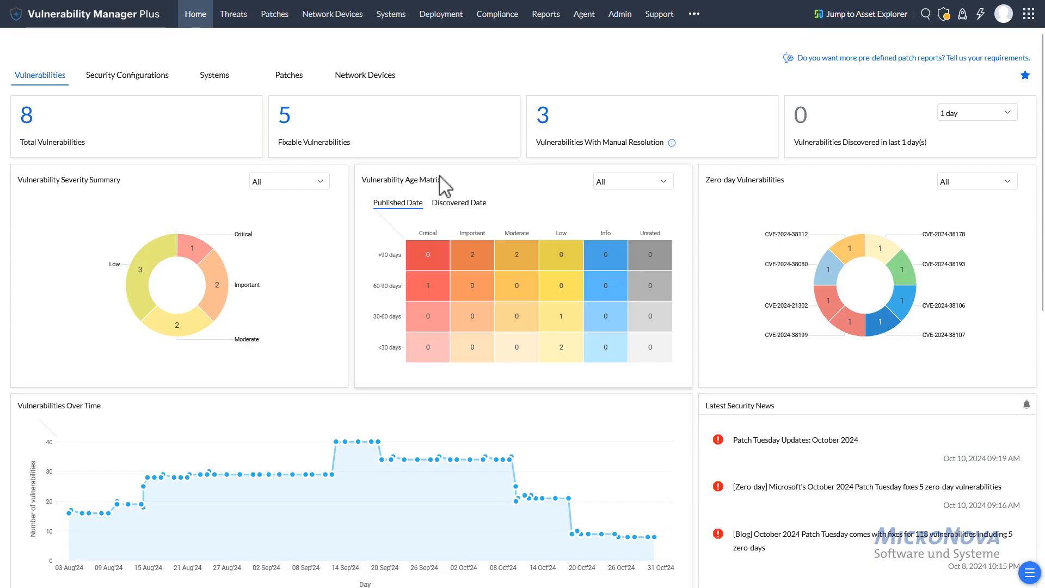
Open the list of critical vulnerabilities aged 60-90 days from the Vulnerability Age Matrix.
{"action": "scroll", "coordinate": [355, 299], "scroll_direction": "down", "scroll_amount": 1}
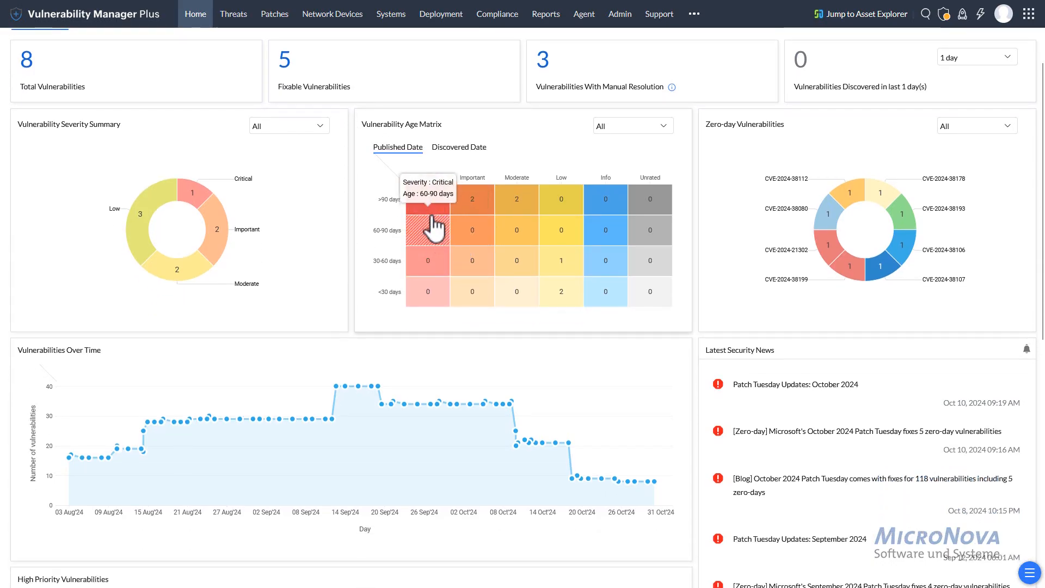
{"action": "mouse_move", "coordinate": [212, 207]}
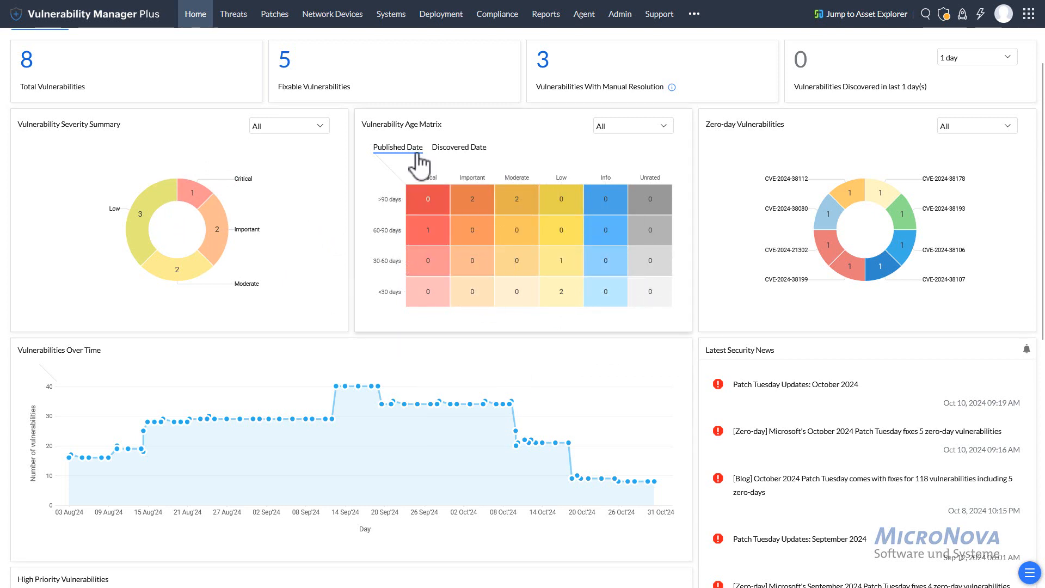
{"action": "left_click", "coordinate": [437, 231]}
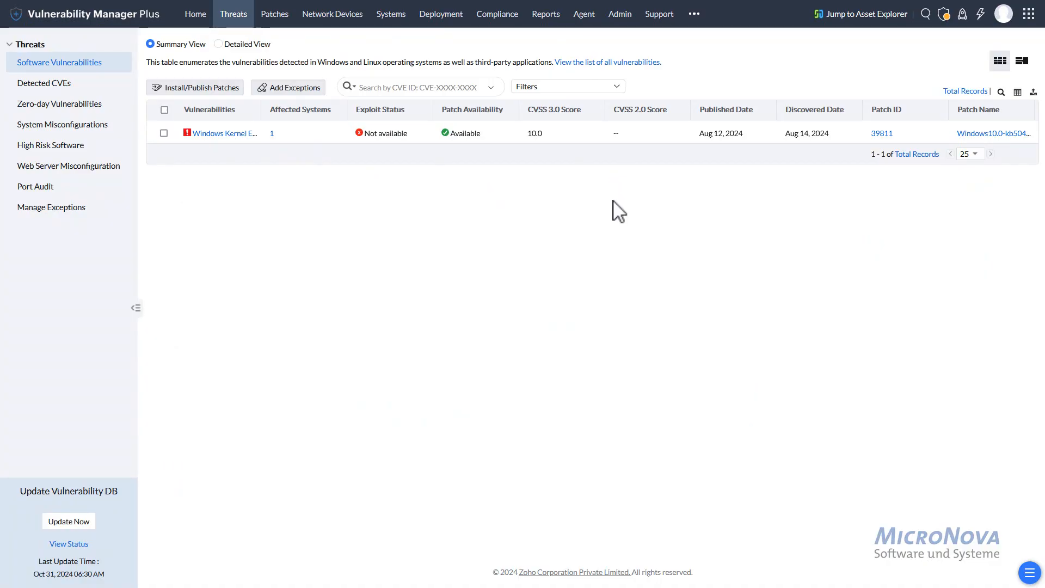
Return to the home dashboard and examine its High Priority Vulnerabilities and High Risk Software sections.
{"action": "left_click", "coordinate": [195, 14]}
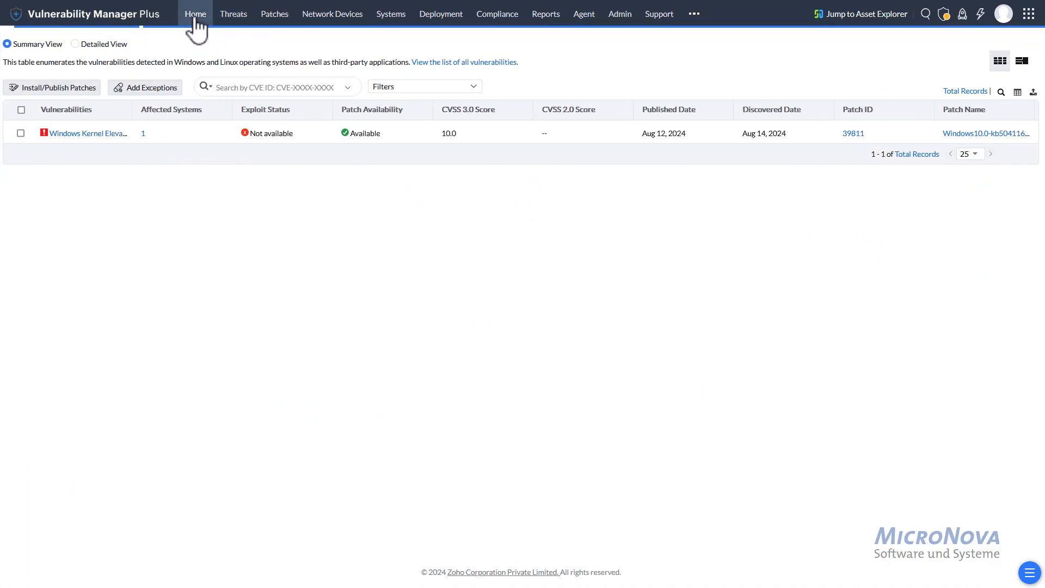
{"action": "scroll", "coordinate": [595, 340], "scroll_direction": "down", "scroll_amount": 5}
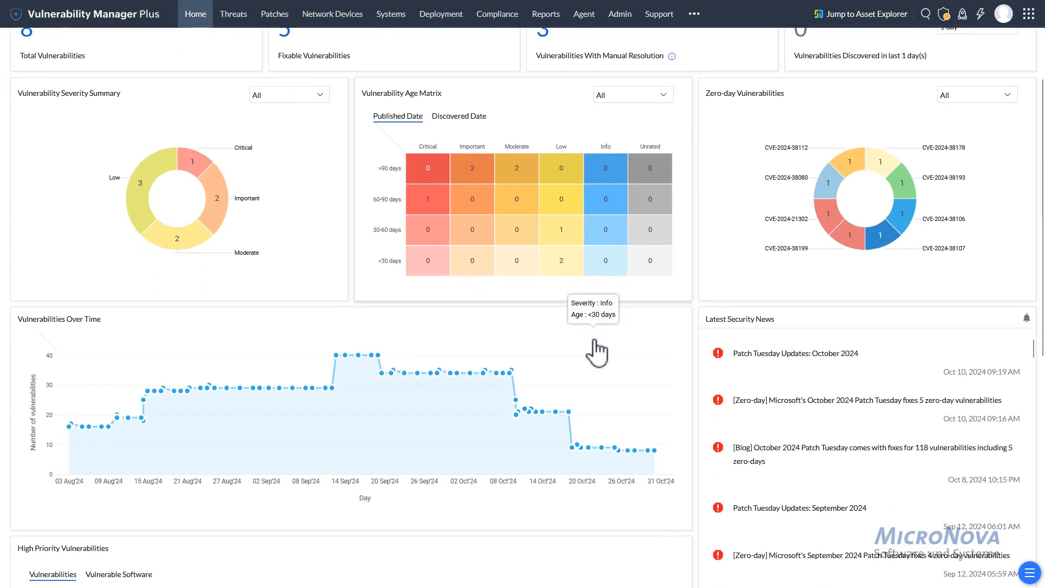
{"action": "scroll", "coordinate": [599, 354], "scroll_direction": "down", "scroll_amount": 5}
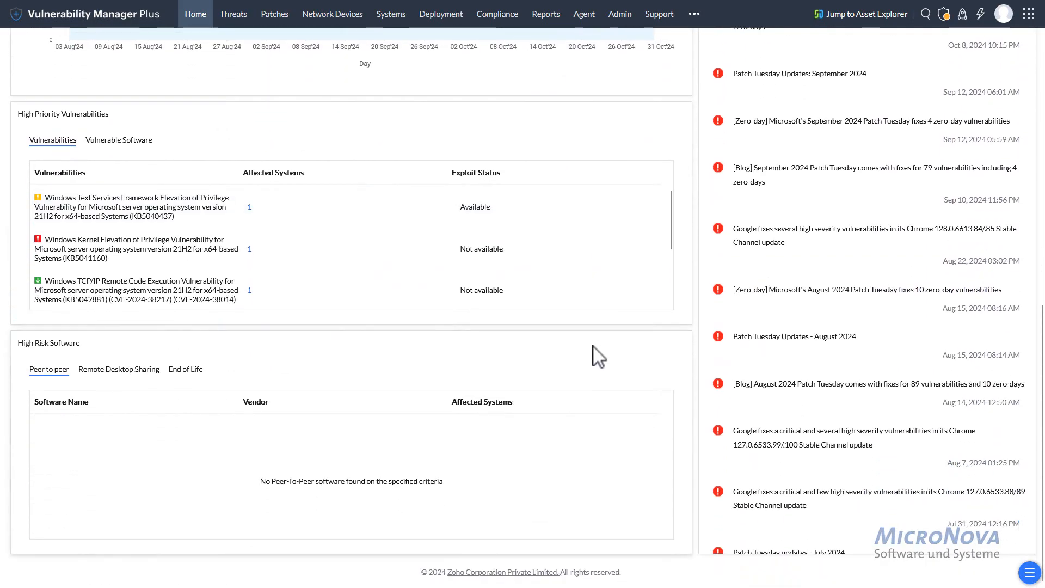
Review the home dashboard's Security Configurations, Systems, Patches and Network Devices views, and return to its Vulnerabilities view.
{"action": "scroll", "coordinate": [599, 357], "scroll_direction": "up", "scroll_amount": 10}
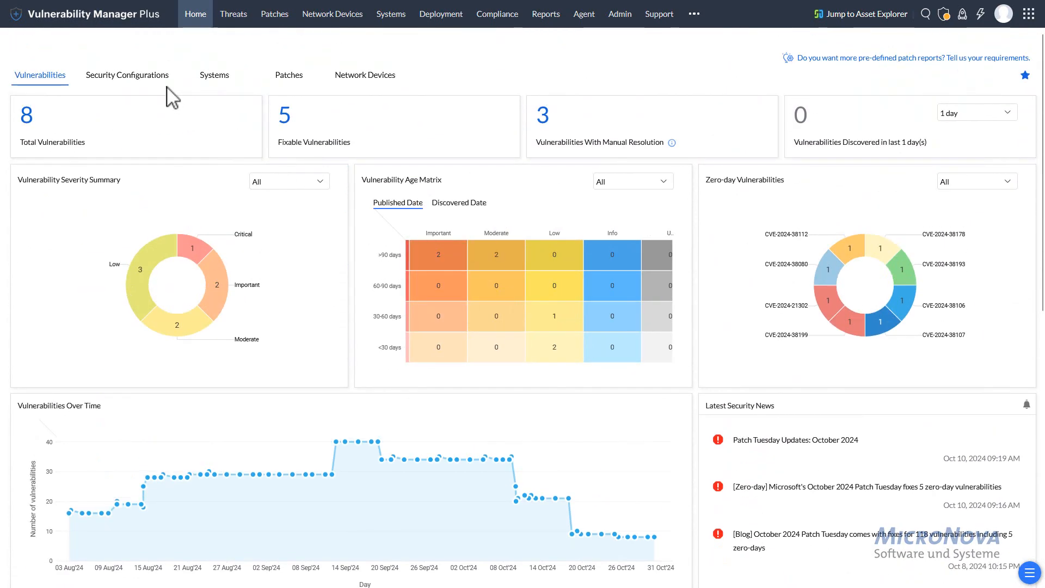
{"action": "left_click", "coordinate": [162, 83]}
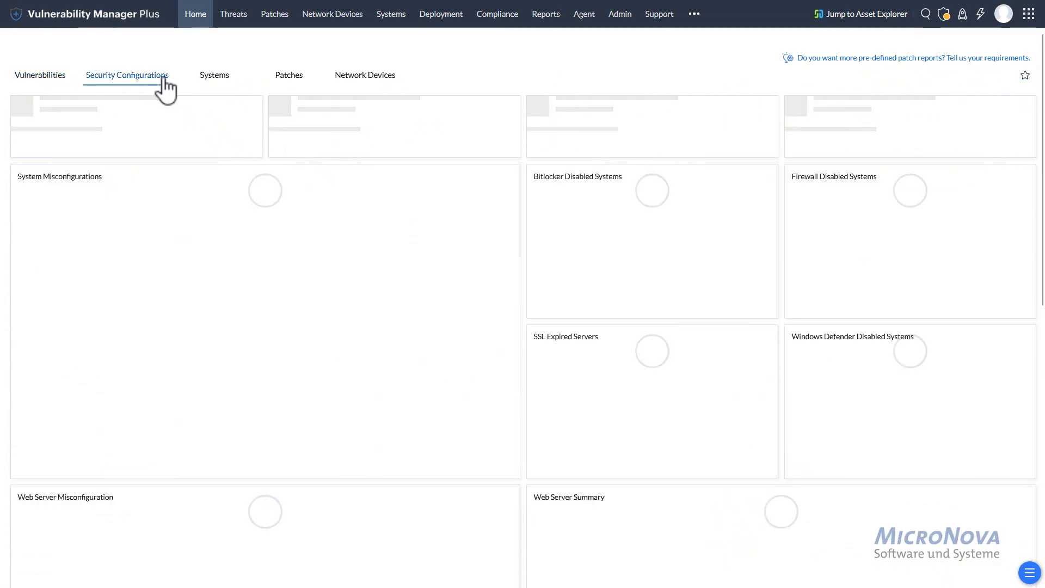
{"action": "left_click", "coordinate": [203, 82]}
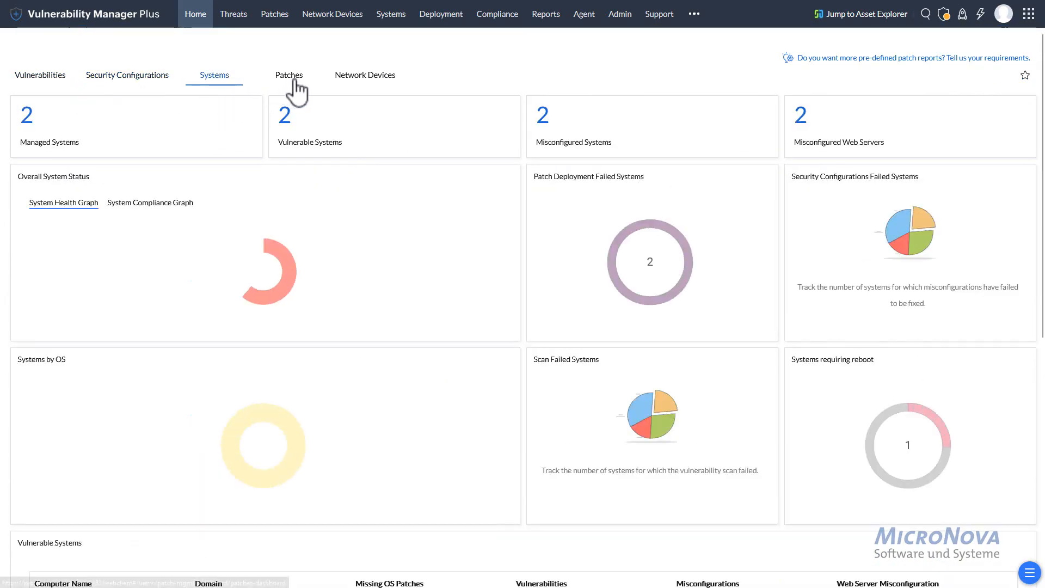
{"action": "left_click", "coordinate": [293, 81]}
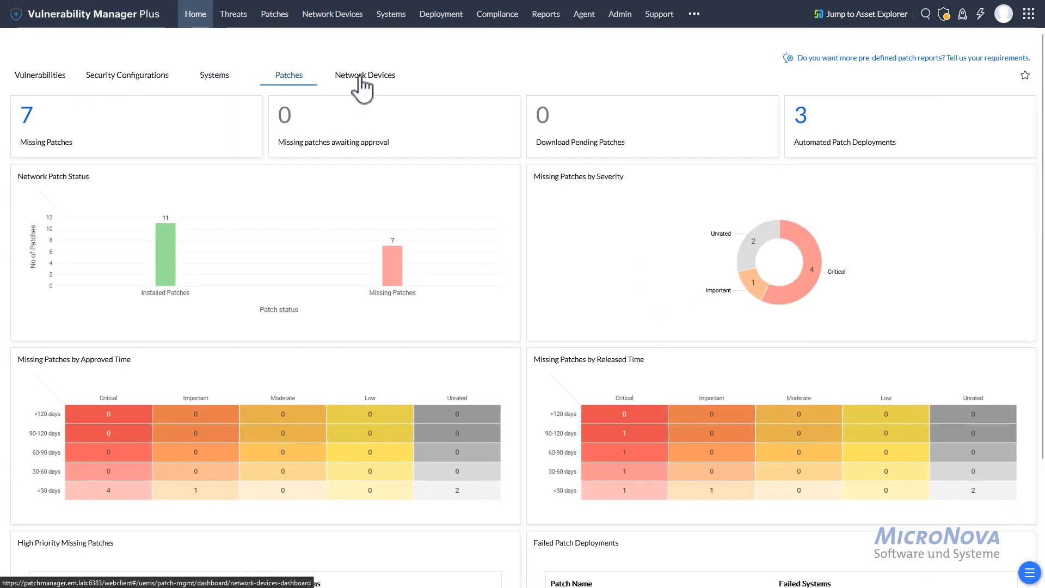
{"action": "left_click", "coordinate": [357, 79]}
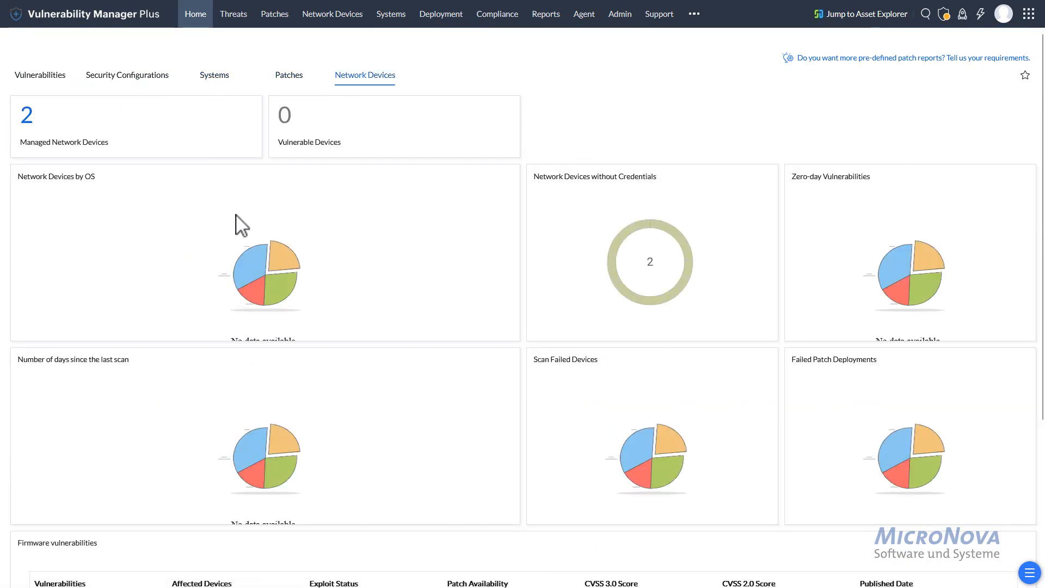
{"action": "mouse_move", "coordinate": [668, 273]}
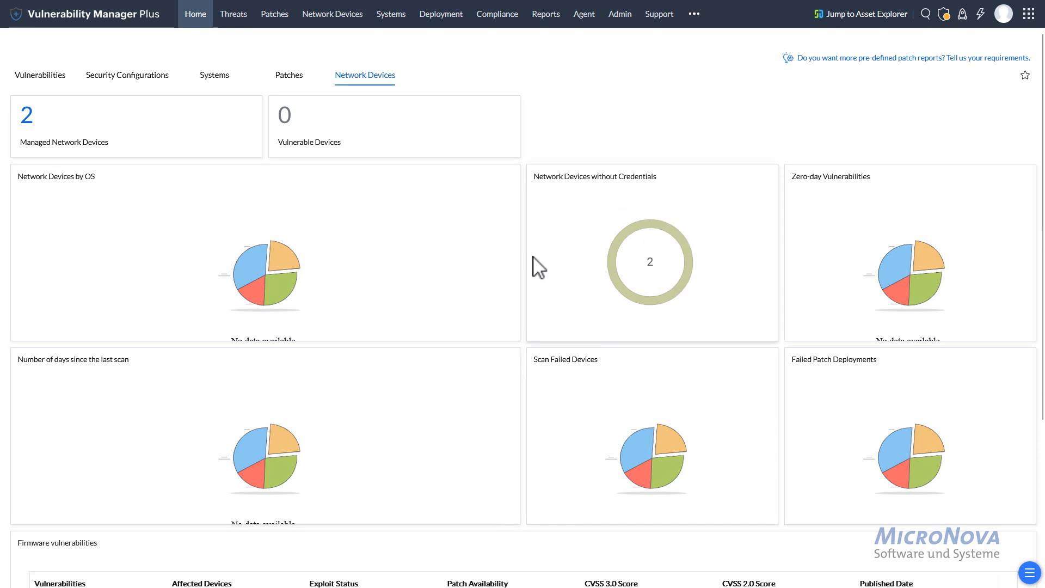
{"action": "left_click", "coordinate": [34, 78]}
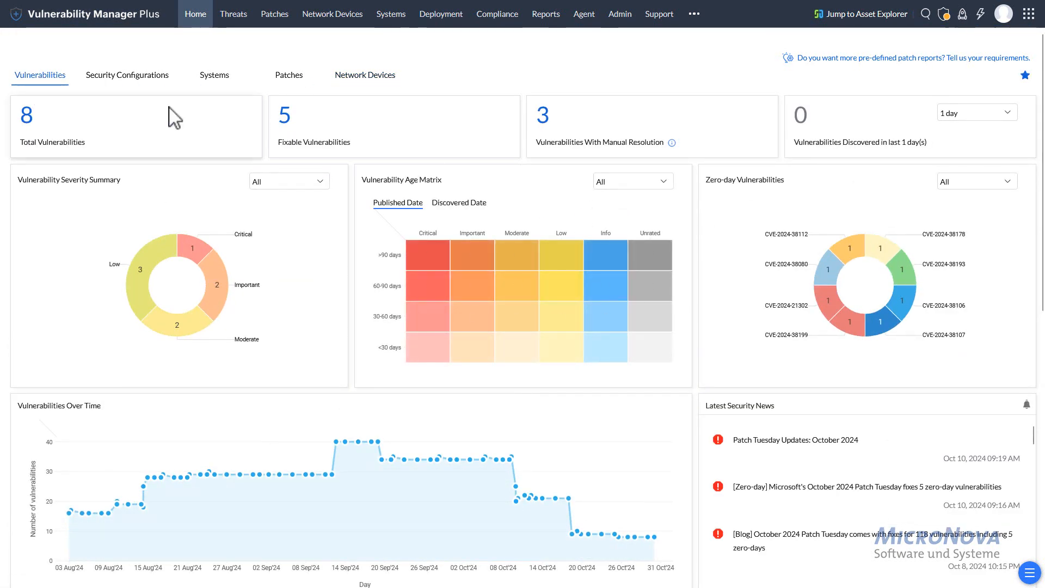
View the detected software vulnerabilities under Threats and the list of missing patches.
{"action": "left_click", "coordinate": [230, 25]}
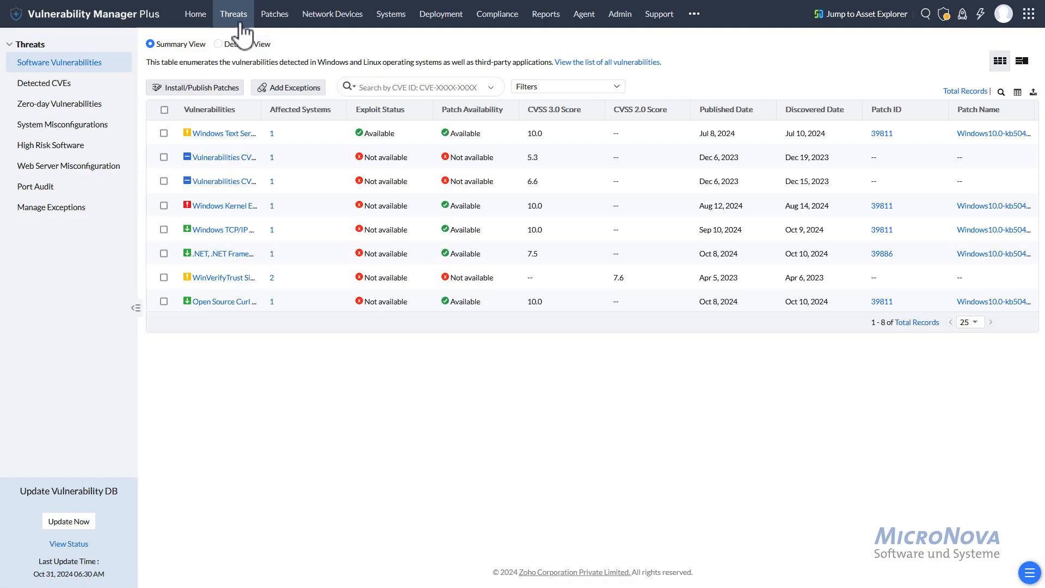
{"action": "left_click", "coordinate": [274, 23]}
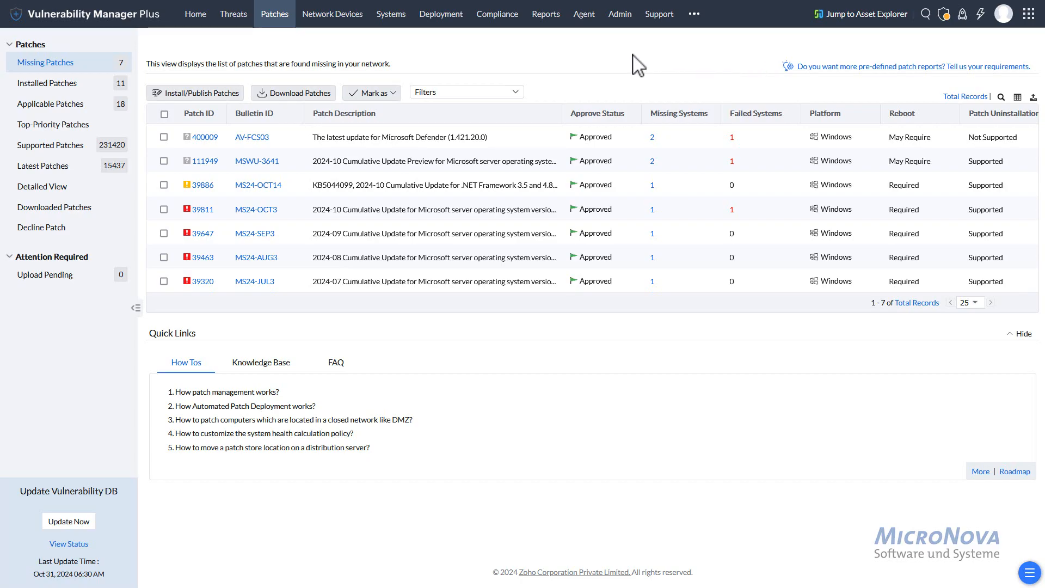
From the agent's managed computers, start adding computers and check which domains are available, keeping the em domain.
{"action": "left_click", "coordinate": [587, 16]}
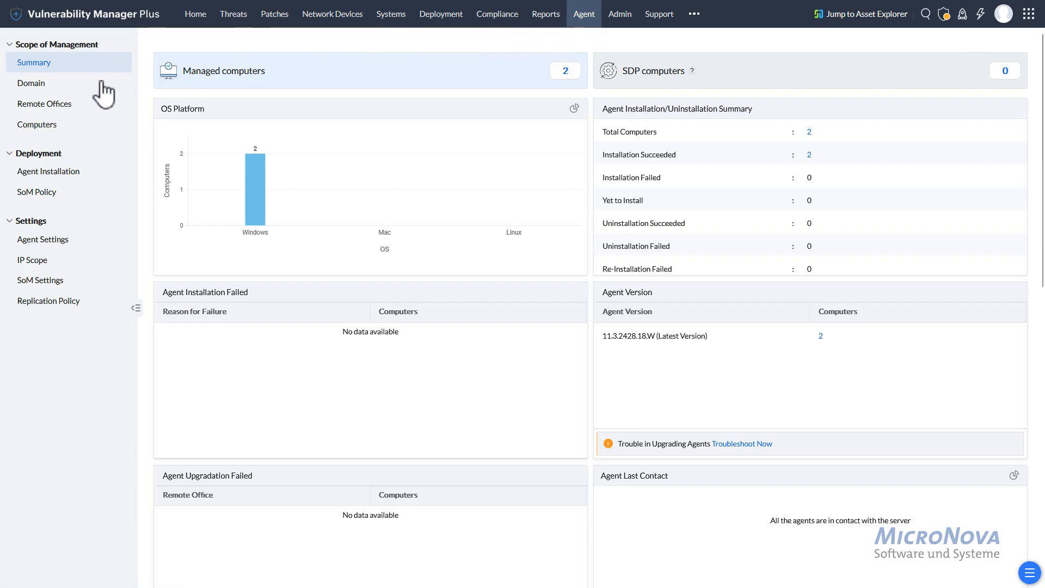
{"action": "left_click", "coordinate": [54, 131]}
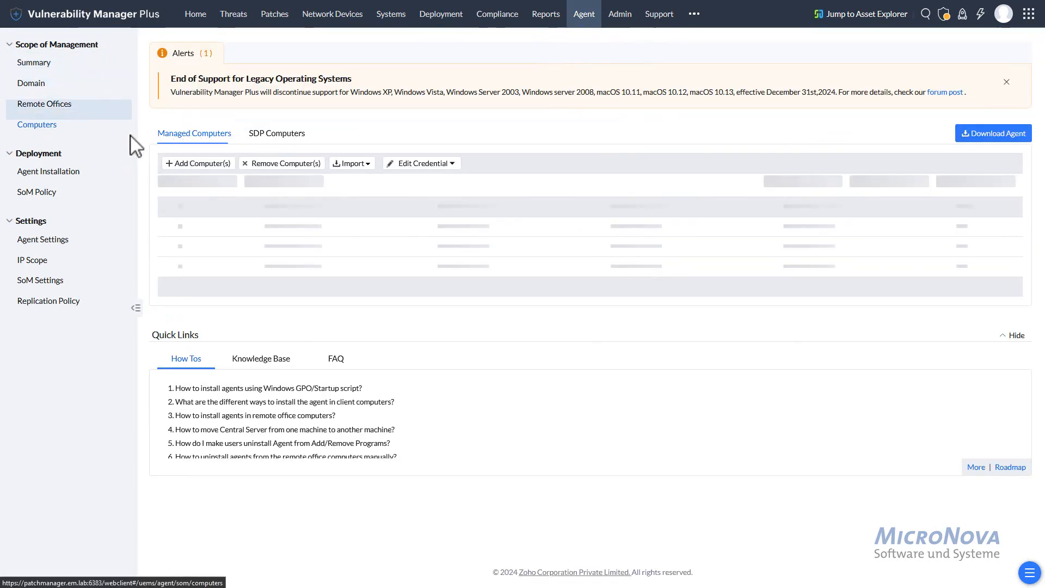
{"action": "left_click", "coordinate": [197, 163]}
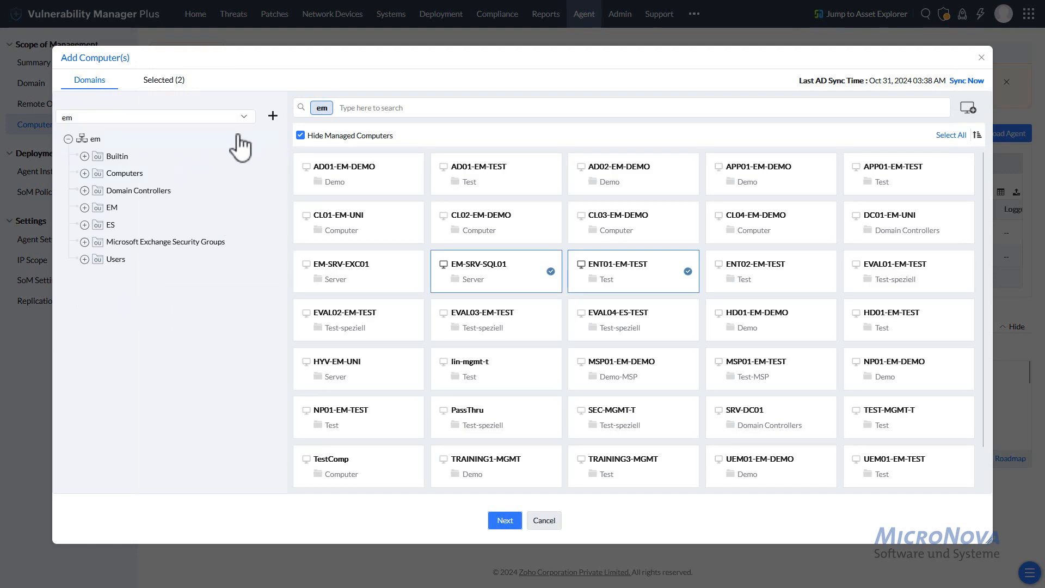
{"action": "left_click", "coordinate": [244, 120]}
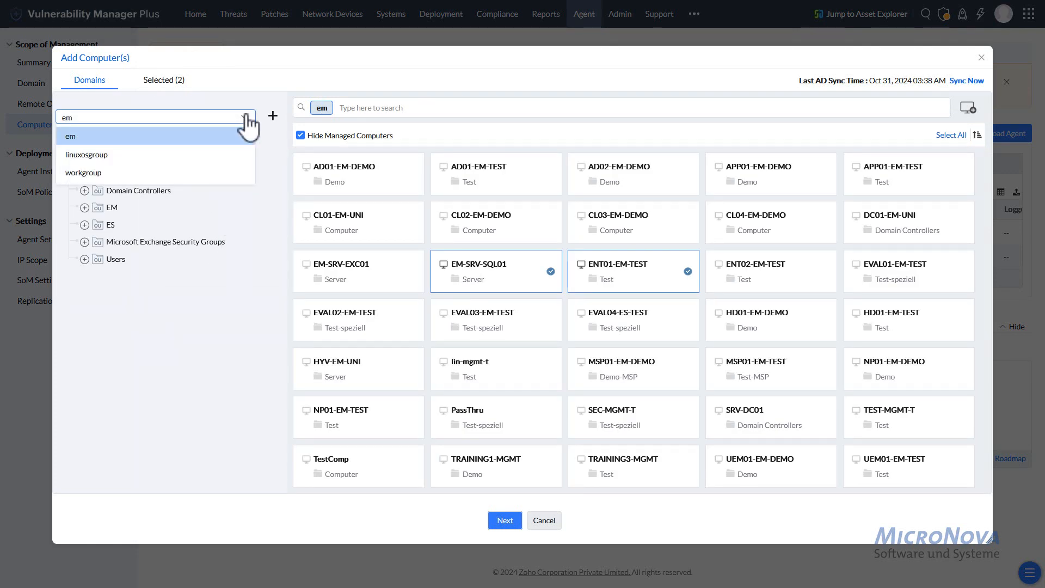
{"action": "left_click", "coordinate": [245, 117]}
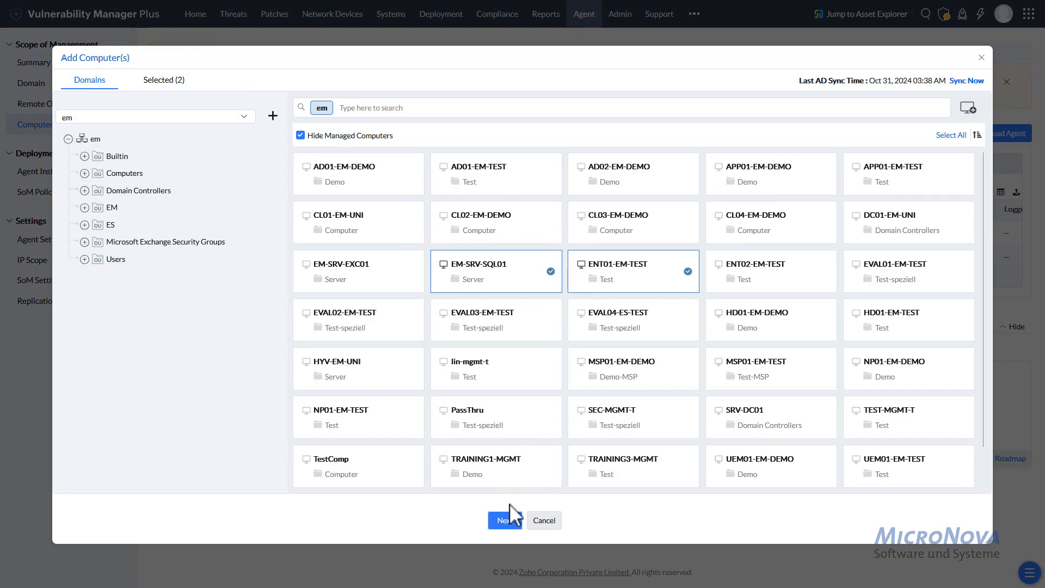
Proceed to the selected computers, check the Remote Office choices, and cancel adding the computers without installing agents.
{"action": "left_click", "coordinate": [505, 520]}
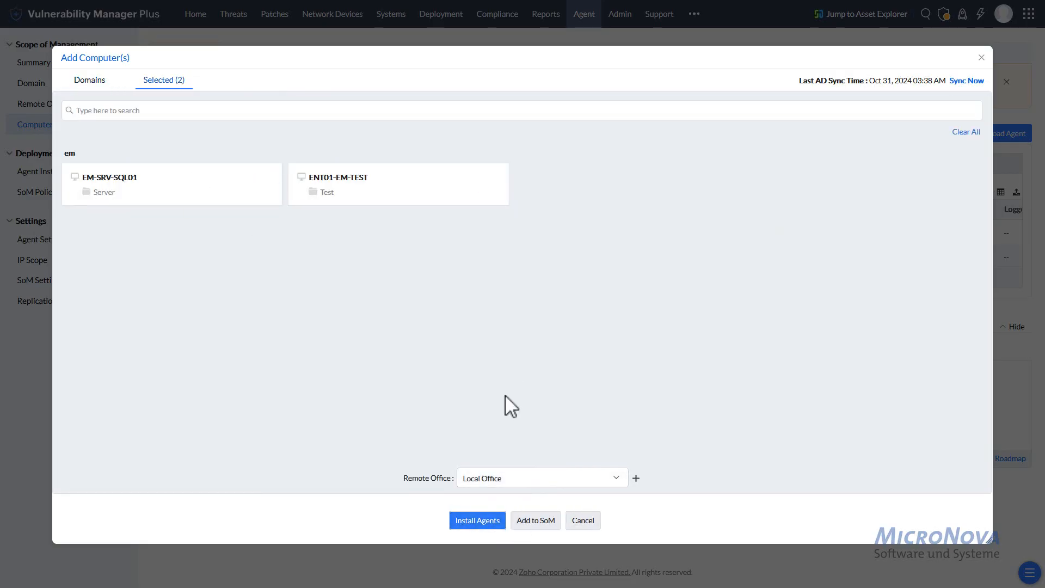
{"action": "left_click", "coordinate": [528, 482]}
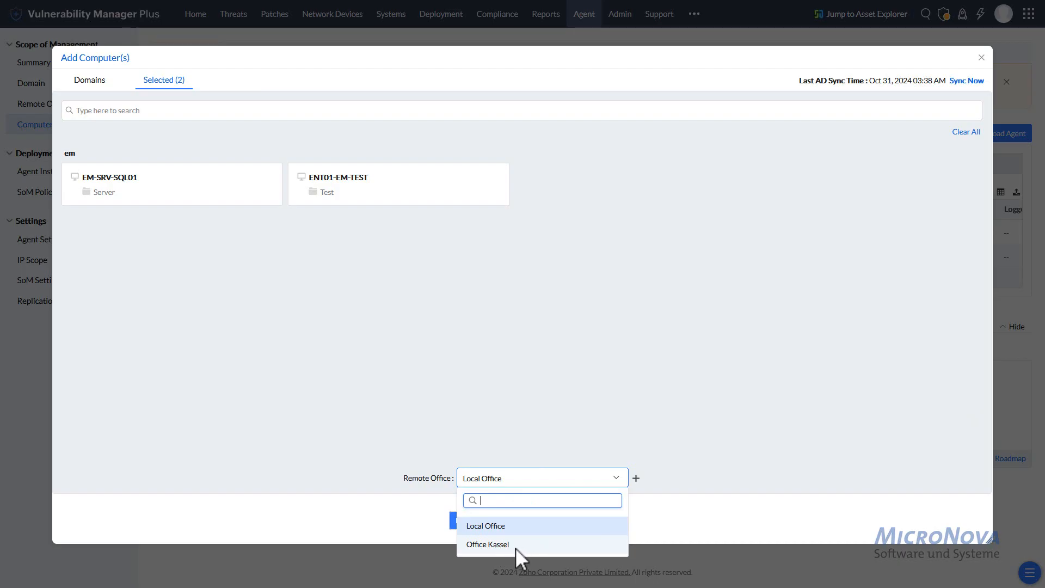
{"action": "left_click", "coordinate": [759, 520]}
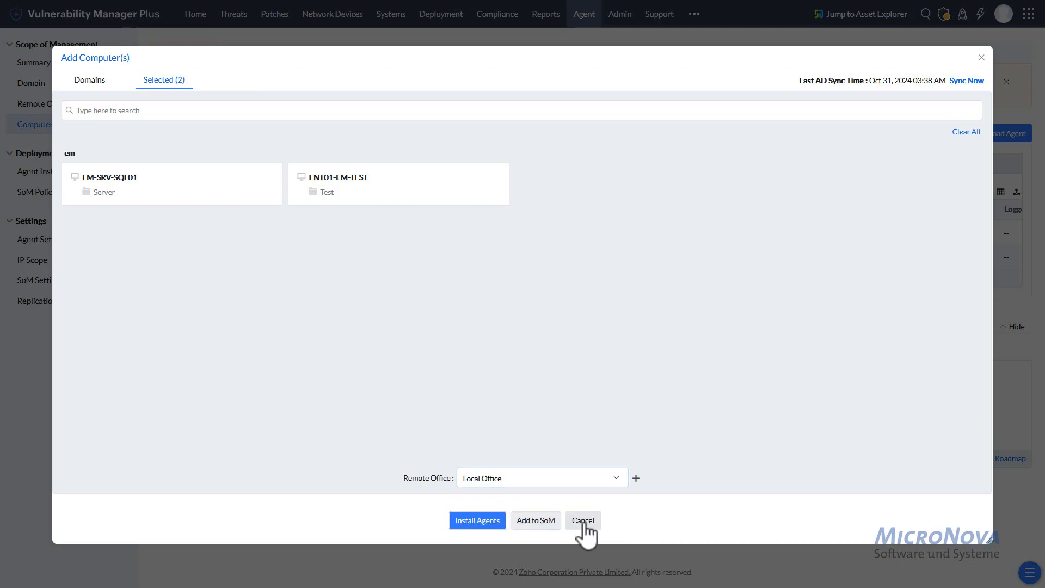
{"action": "left_click", "coordinate": [583, 521]}
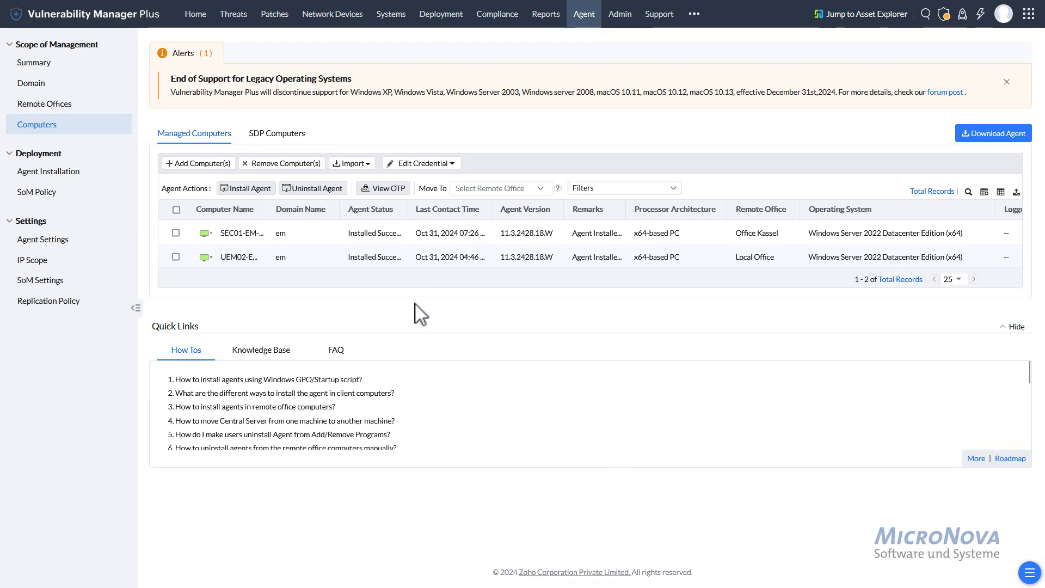
Review the agent installation options for directory services and for other methods such as Command Line, SCCM and AWS Instances.
{"action": "left_click", "coordinate": [36, 175]}
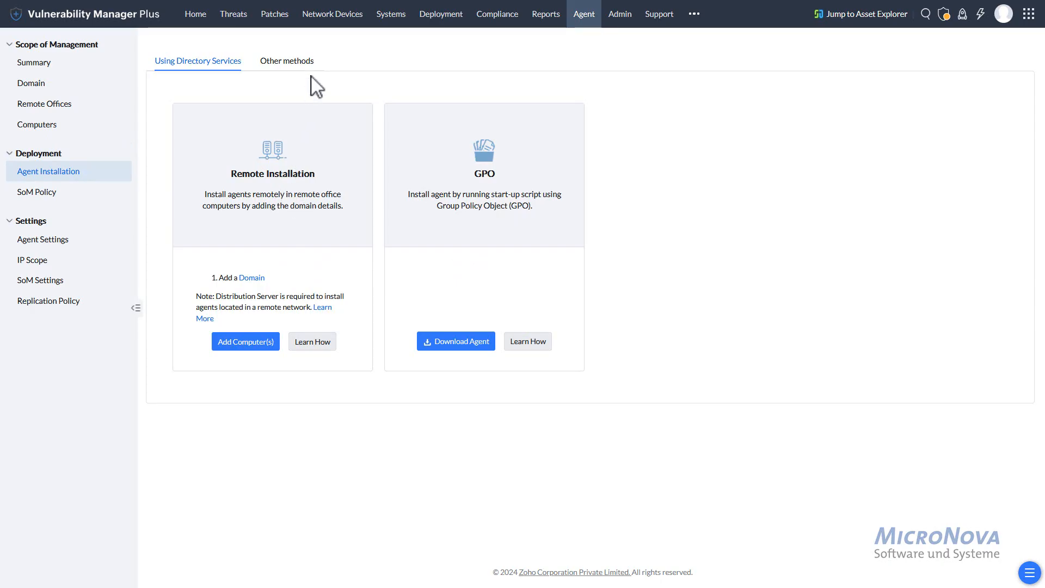
{"action": "left_click", "coordinate": [301, 61]}
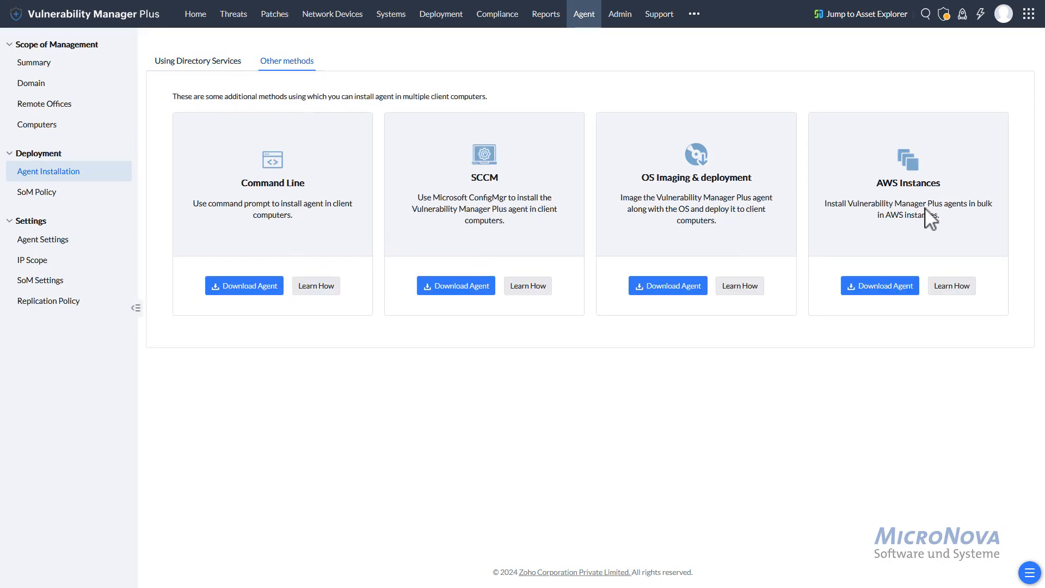
{"action": "left_click", "coordinate": [198, 61]}
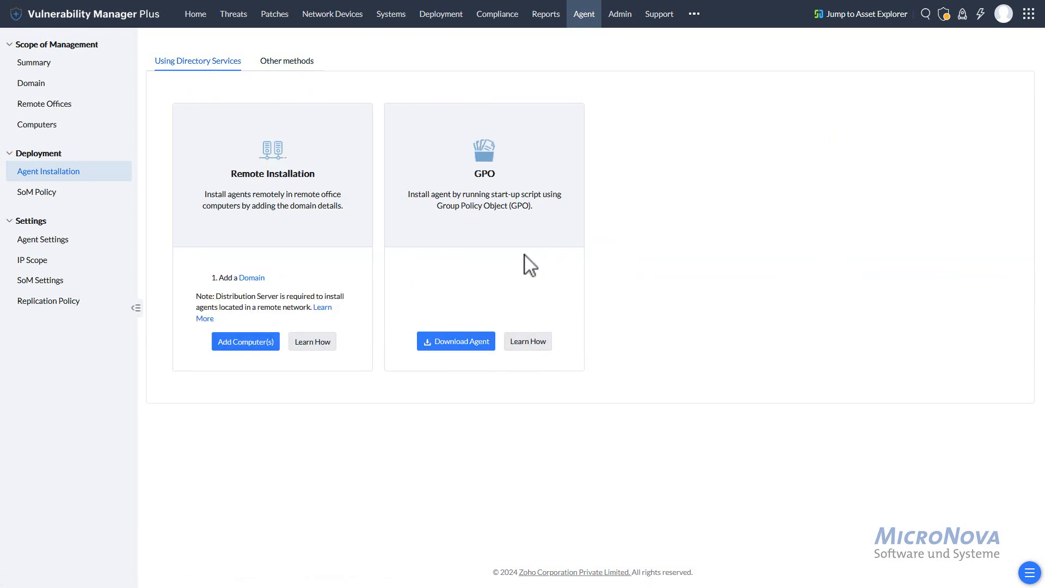
Open the GPO installation help, read the comparison of GPO Installation Methods, and return to the Agent Installation page.
{"action": "left_click", "coordinate": [531, 343]}
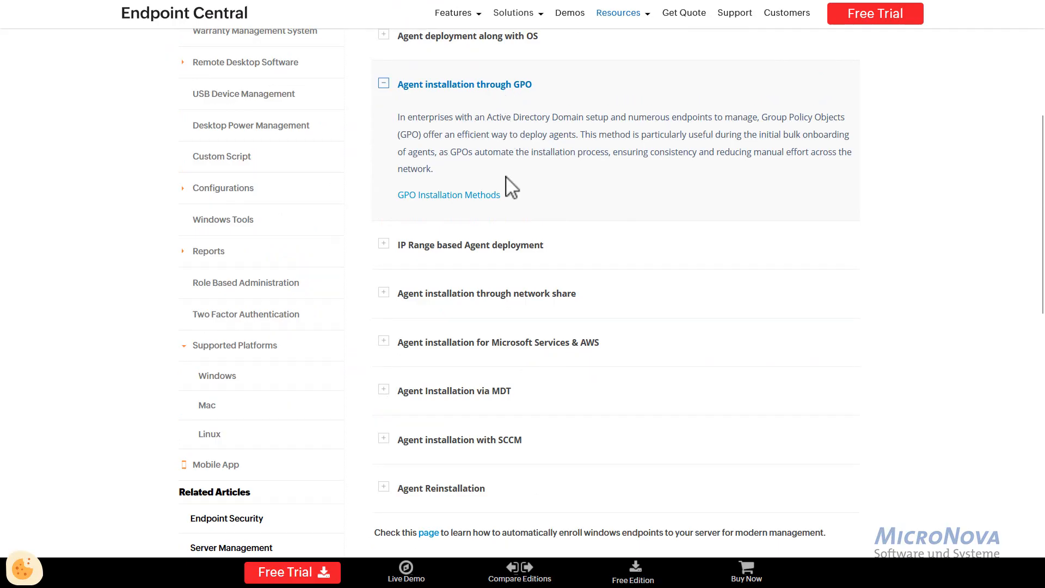
{"action": "left_click", "coordinate": [473, 195]}
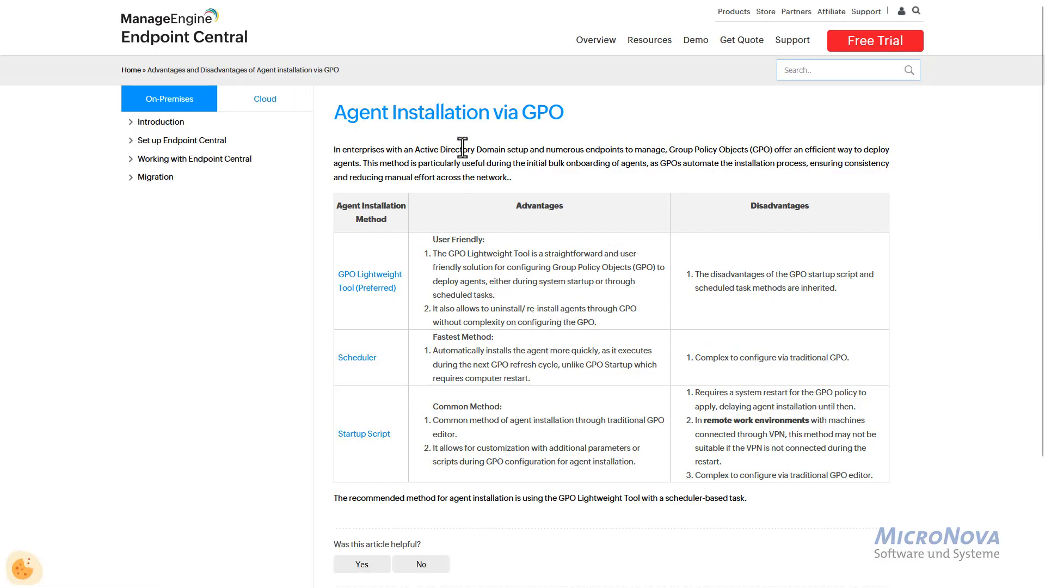
{"action": "scroll", "coordinate": [547, 386], "scroll_direction": "down", "scroll_amount": 2}
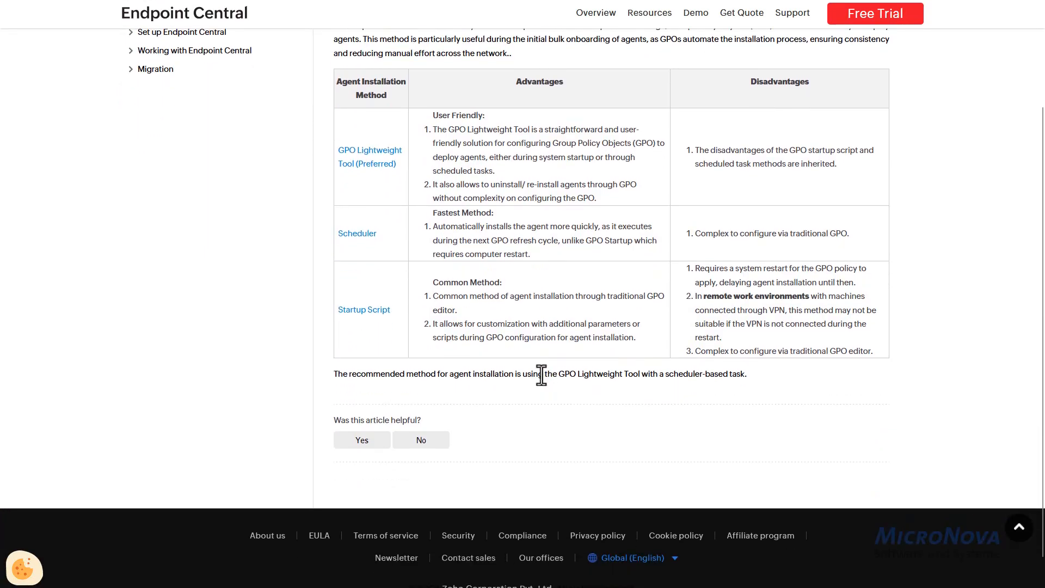
{"action": "scroll", "coordinate": [387, 163], "scroll_direction": "up", "scroll_amount": 2}
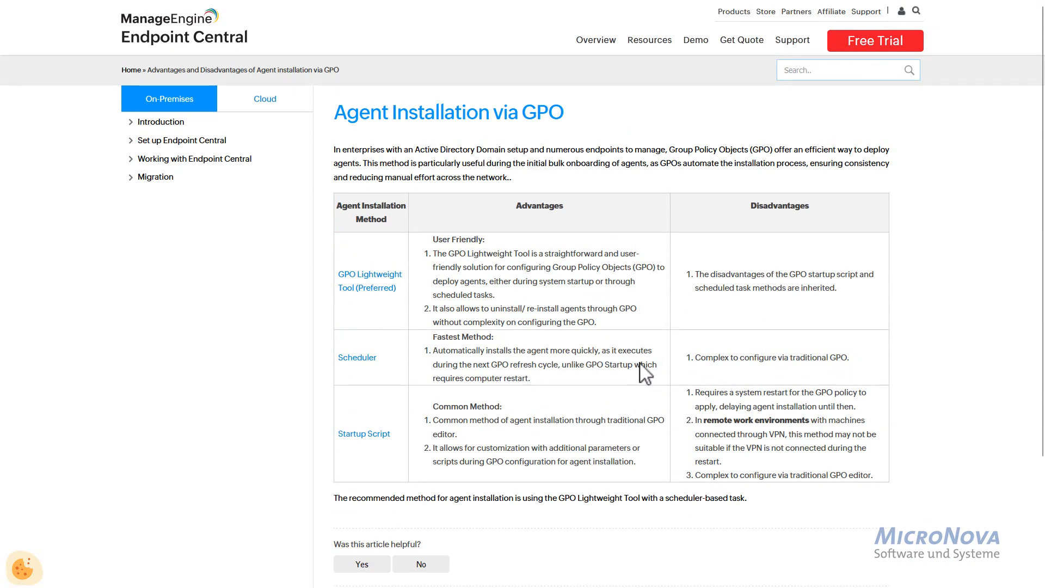
{"action": "mouse_move", "coordinate": [643, 4]}
{"action": "left_click", "coordinate": [834, 13]}
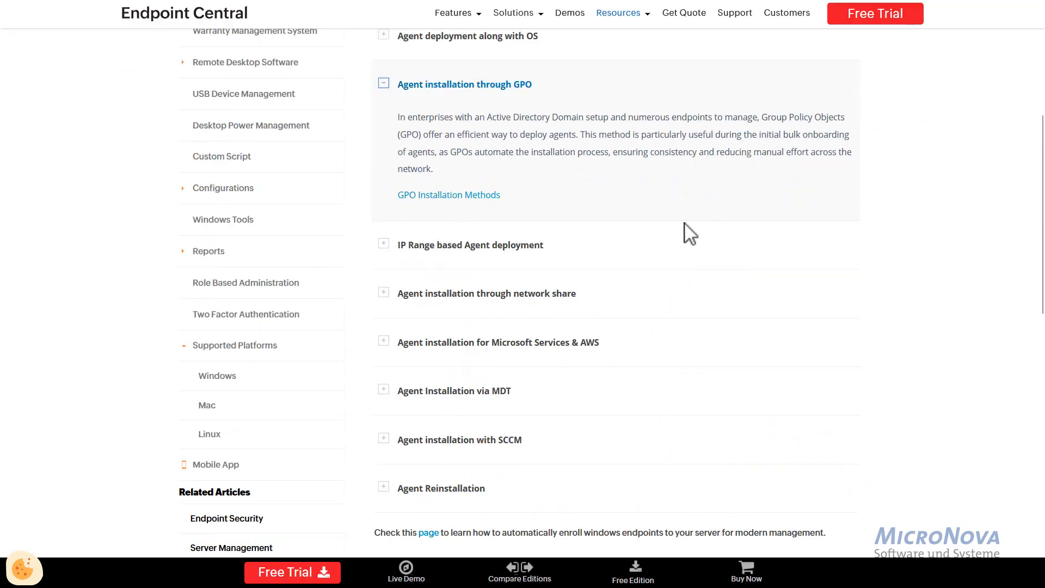
{"action": "left_click", "coordinate": [791, 14]}
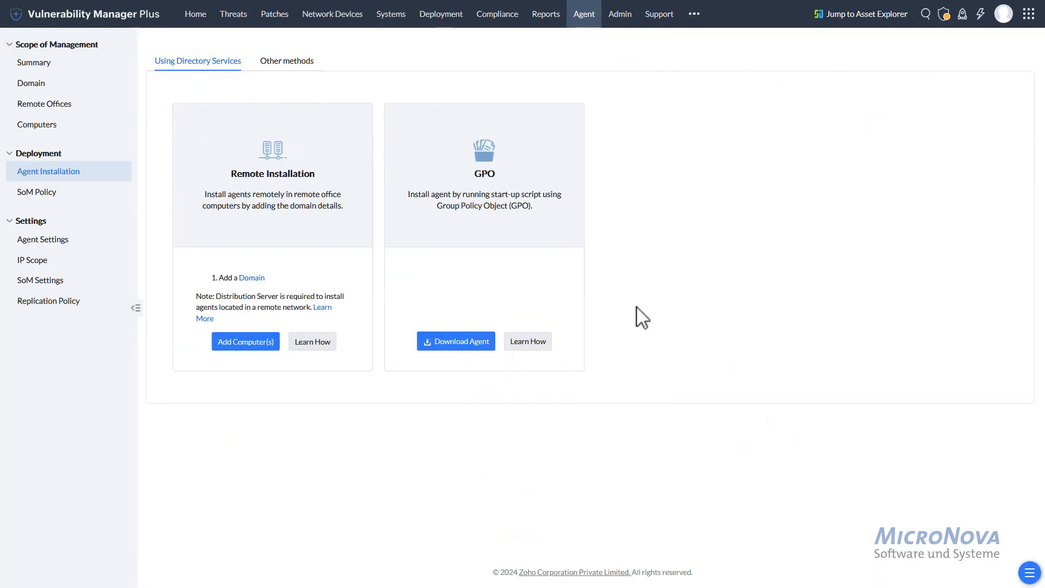
In the SoM Policy, enable Detect and Add New Computers, try Install Agent and Notify me, and settle on Notify me.
{"action": "left_click", "coordinate": [49, 194]}
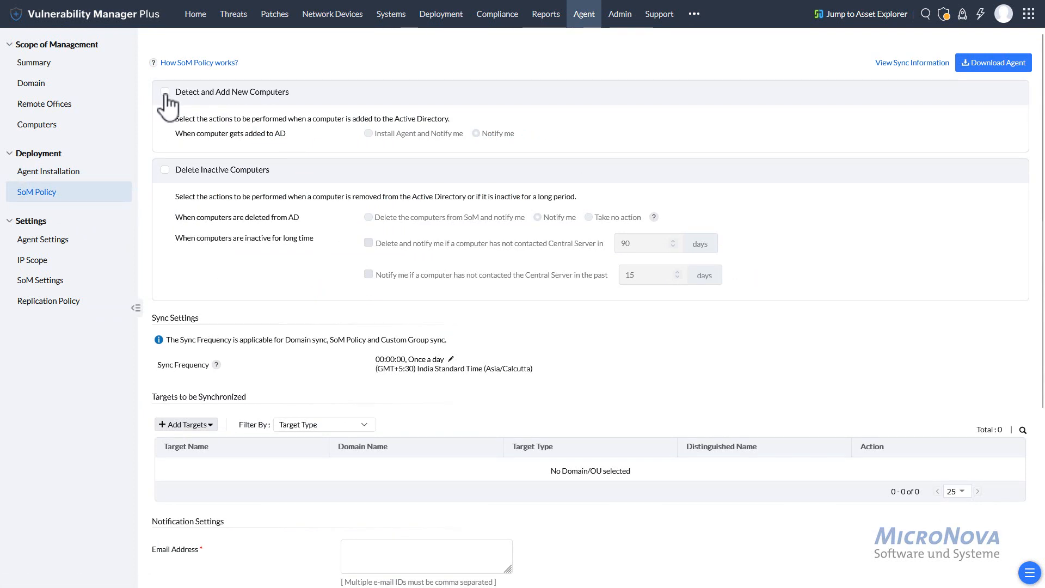
{"action": "left_click", "coordinate": [165, 92]}
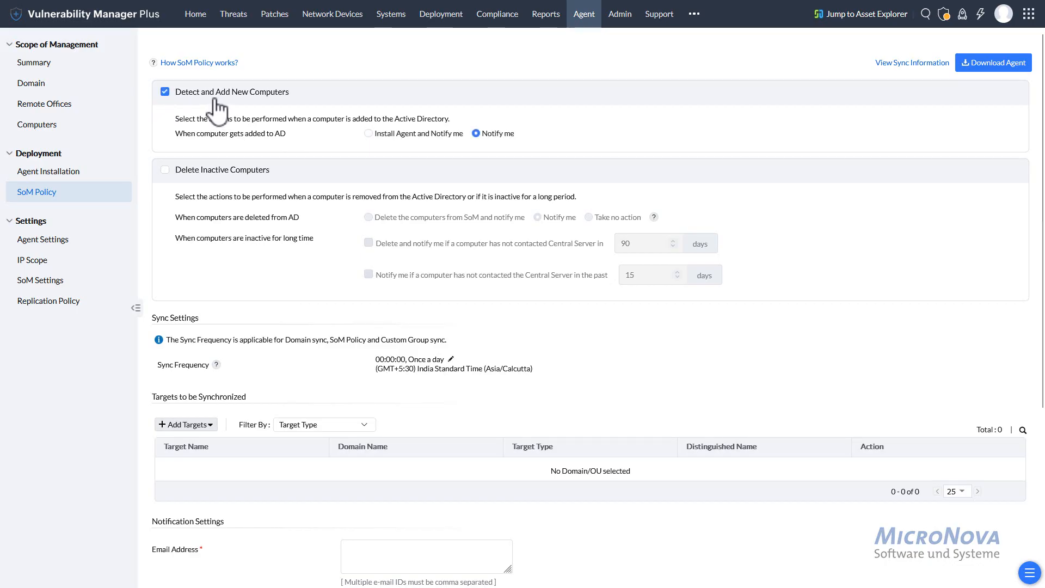
{"action": "left_click", "coordinate": [380, 135]}
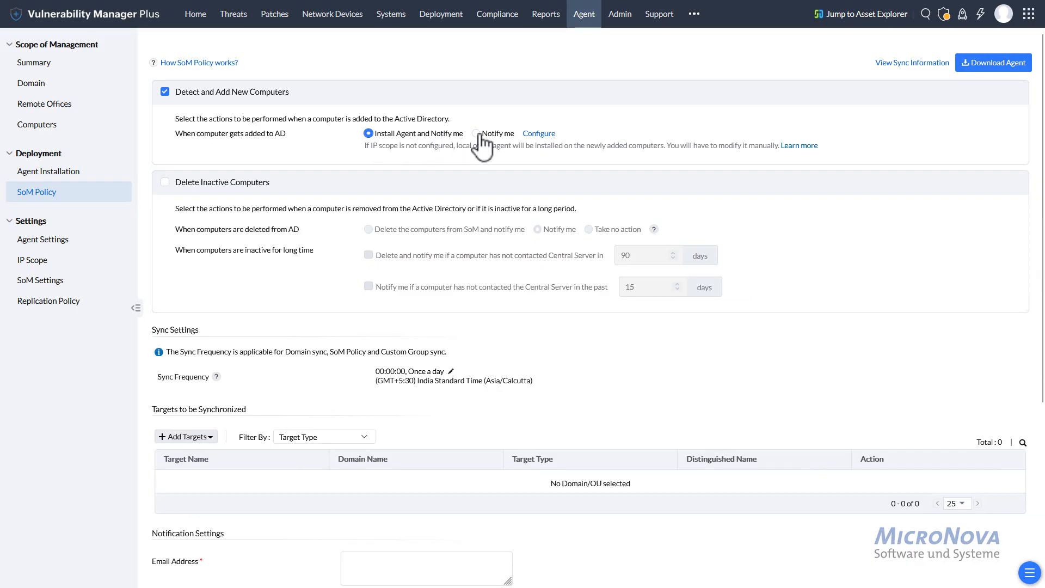
{"action": "left_click", "coordinate": [476, 134]}
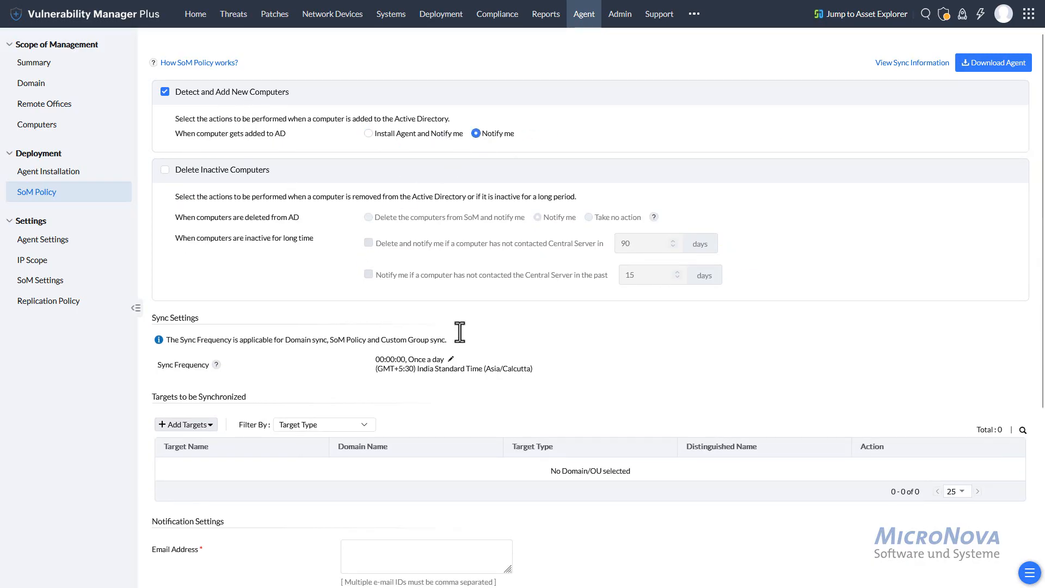
Check the SoM Policy's sync and notification settings and the kinds of synchronization targets that can be added, without adding any.
{"action": "scroll", "coordinate": [329, 441], "scroll_direction": "down", "scroll_amount": 2}
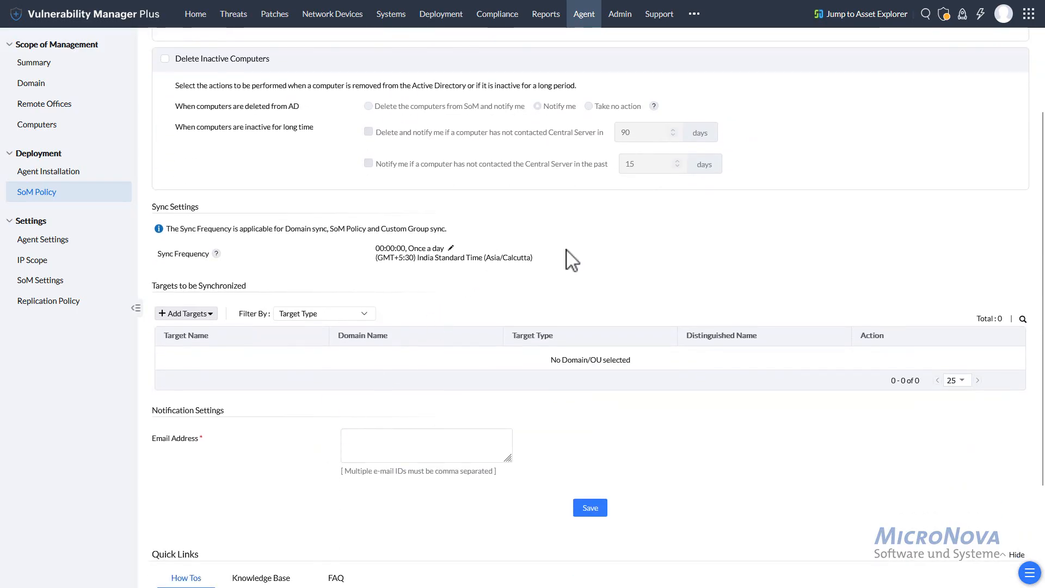
{"action": "left_click", "coordinate": [201, 318]}
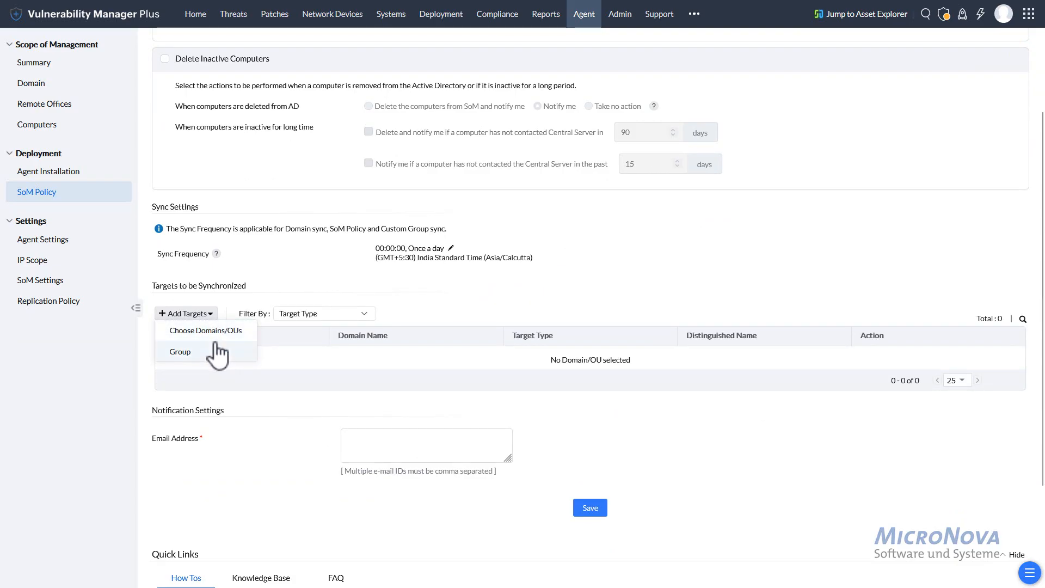
{"action": "left_click", "coordinate": [272, 393]}
{"action": "scroll", "coordinate": [289, 415], "scroll_direction": "up", "scroll_amount": 2}
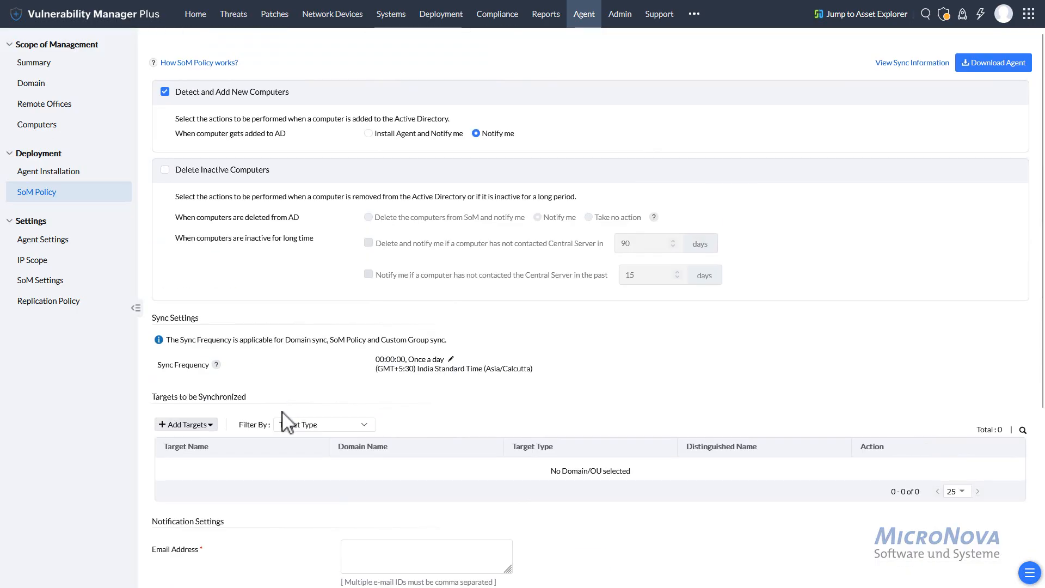
Enable Delete Inactive Computers in the SoM Policy, with a notification for computers that have not contacted the Central Server in the past 15 days.
{"action": "left_click", "coordinate": [165, 171]}
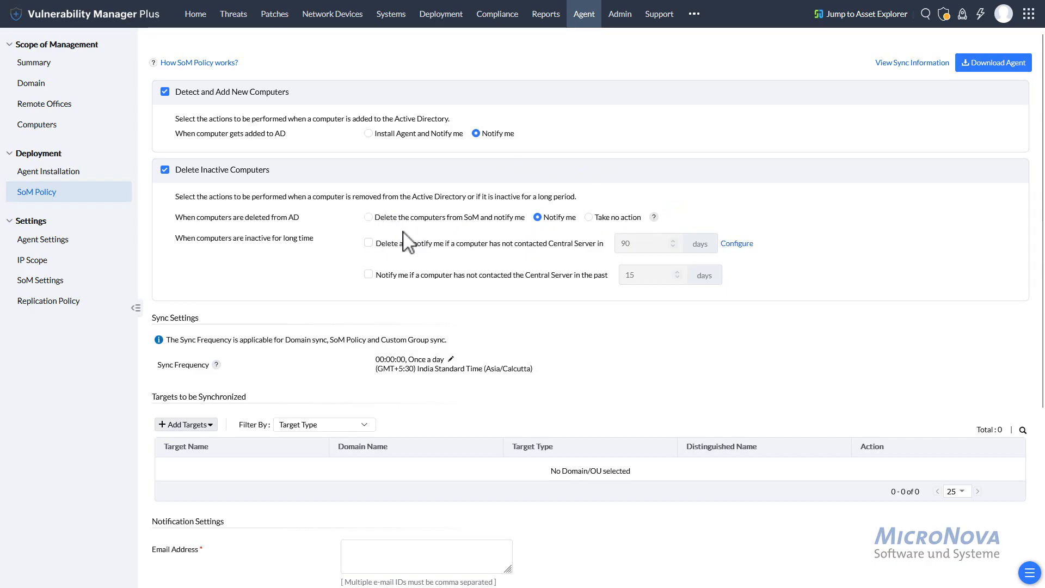
{"action": "left_click", "coordinate": [369, 275]}
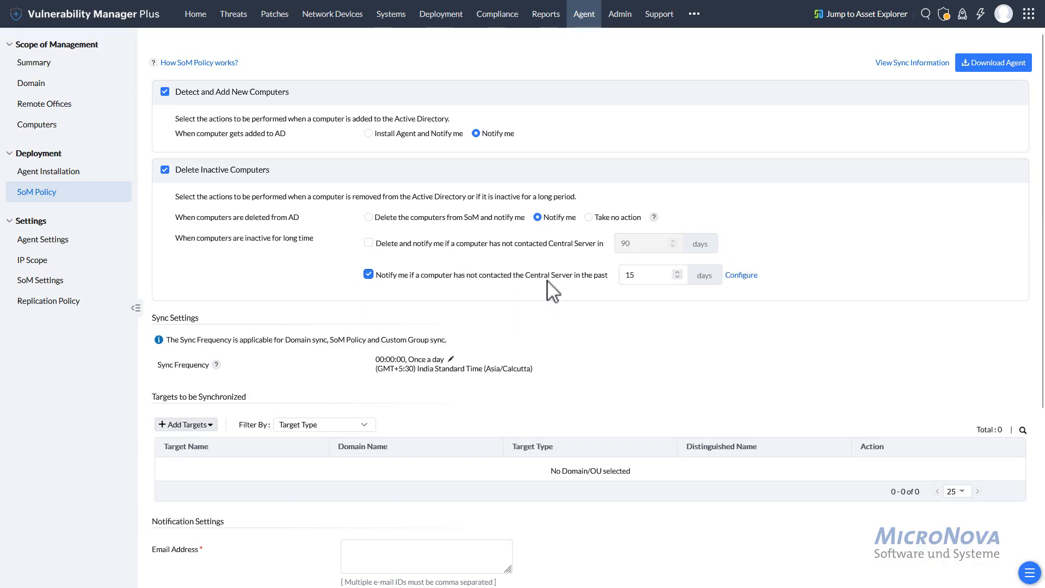
{"action": "left_click", "coordinate": [648, 280]}
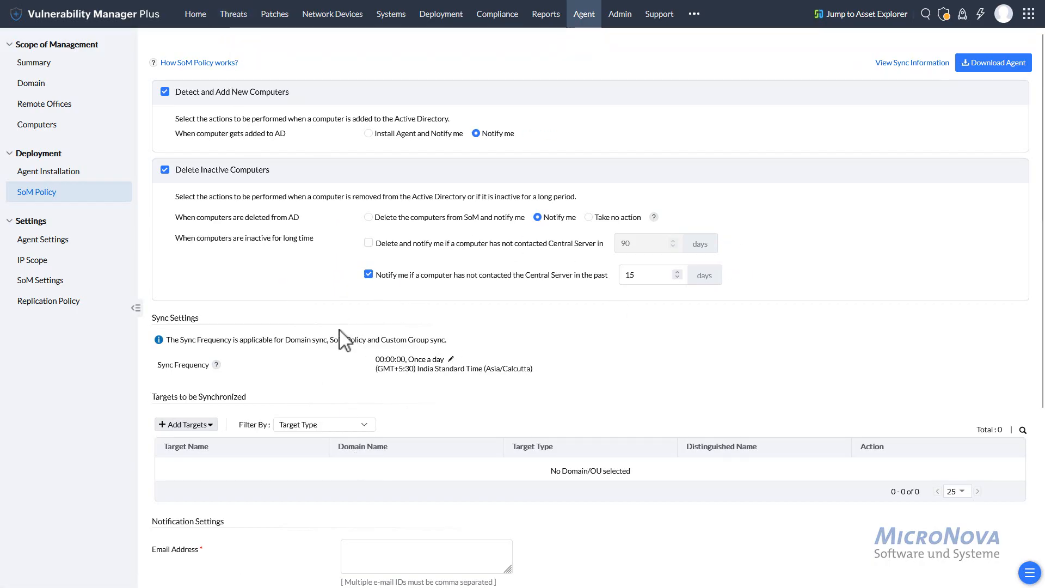
Review the SoM Policy's synchronization targets and the e-mail field of its notification settings.
{"action": "scroll", "coordinate": [318, 333], "scroll_direction": "down", "scroll_amount": 2}
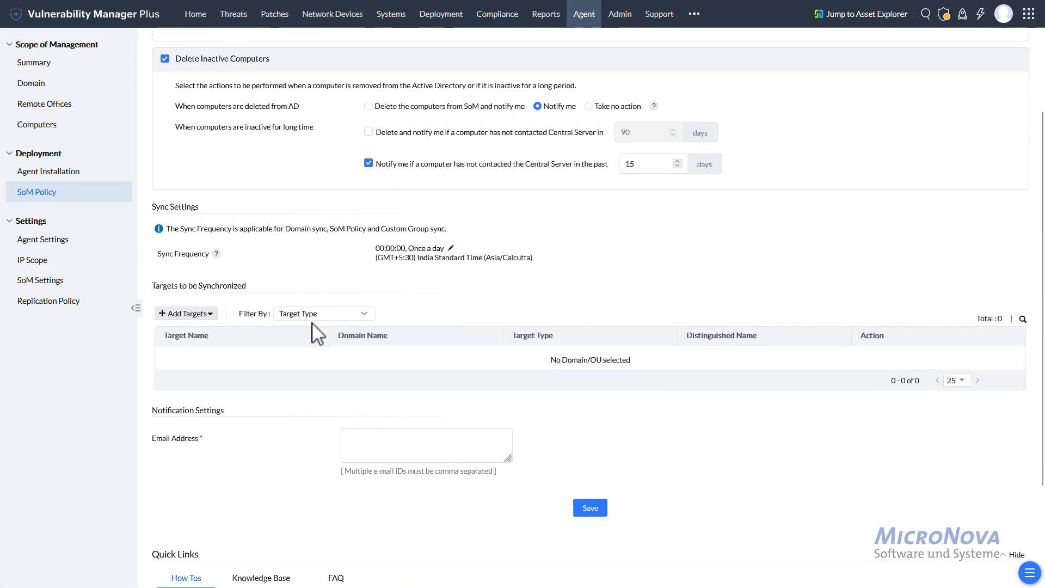
{"action": "left_click", "coordinate": [211, 317]}
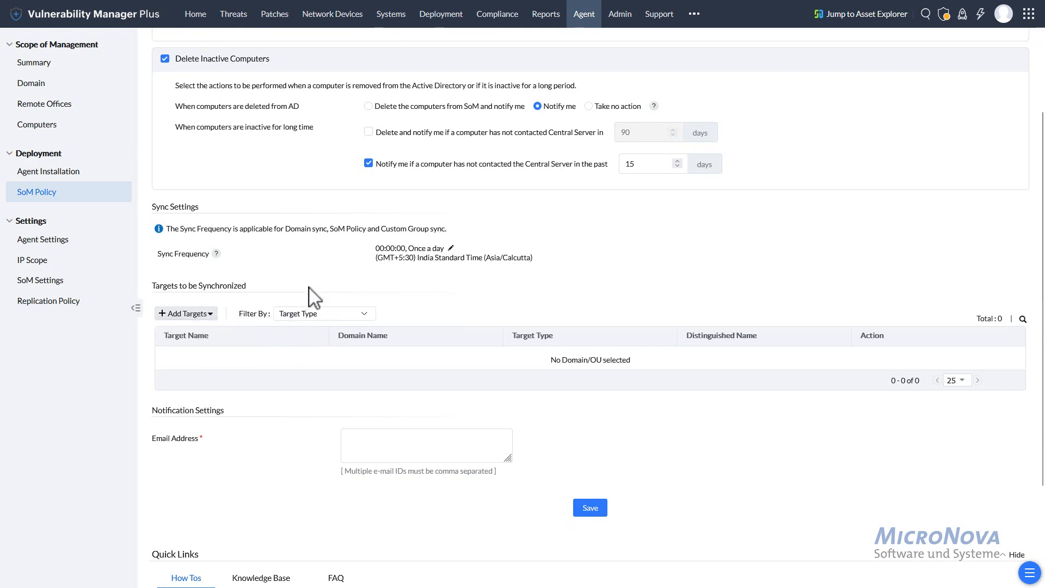
{"action": "left_click", "coordinate": [385, 437]}
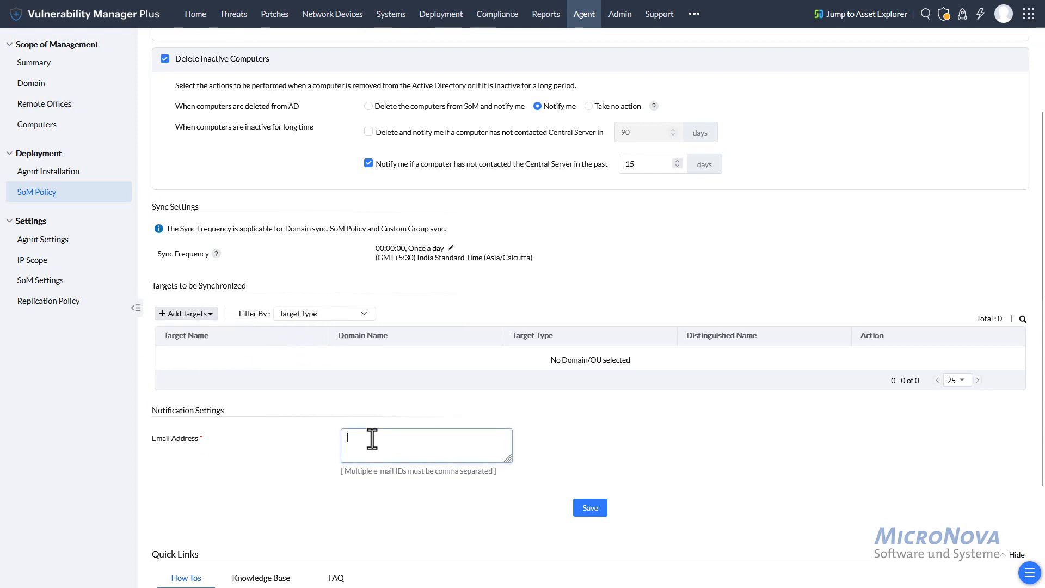
{"action": "scroll", "coordinate": [265, 485], "scroll_direction": "down", "scroll_amount": 1}
{"action": "scroll", "coordinate": [271, 486], "scroll_direction": "up", "scroll_amount": 3}
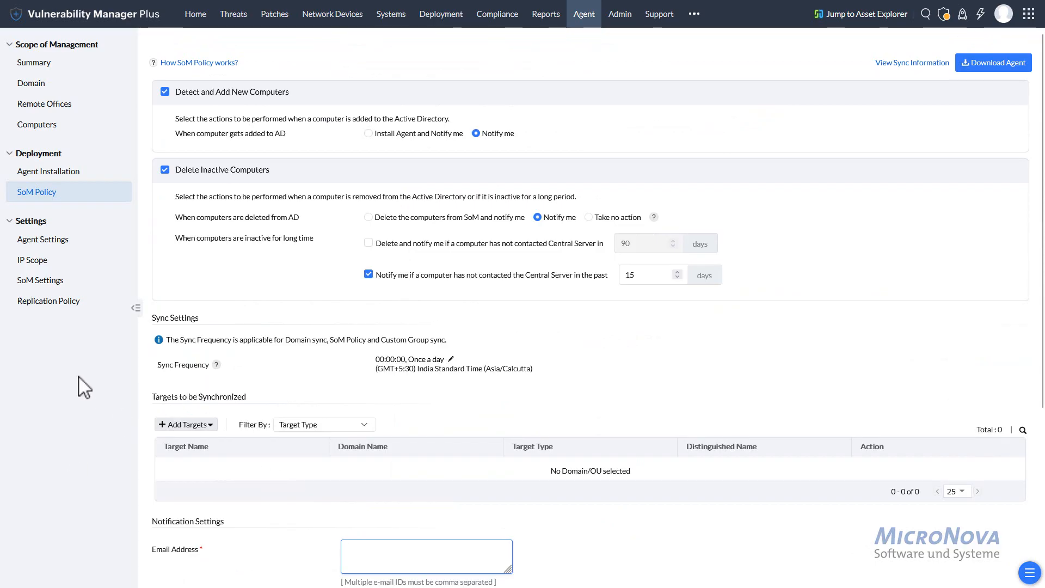
Review the Add Remote Office form, including the Direct Communication type, and return to the Remote Offices list without adding one.
{"action": "left_click", "coordinate": [61, 126]}
{"action": "left_click", "coordinate": [68, 106]}
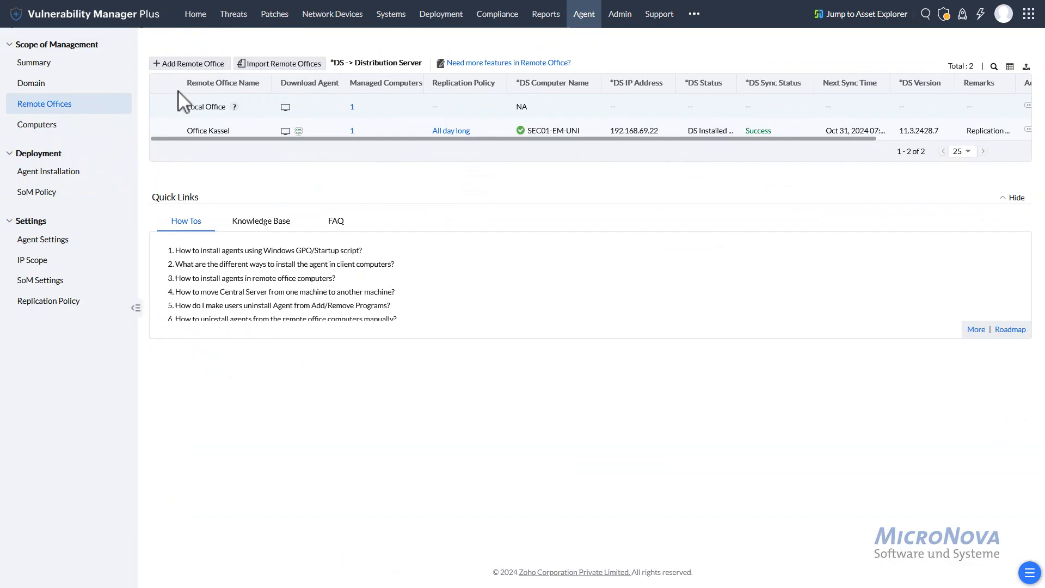
{"action": "left_click", "coordinate": [189, 64]}
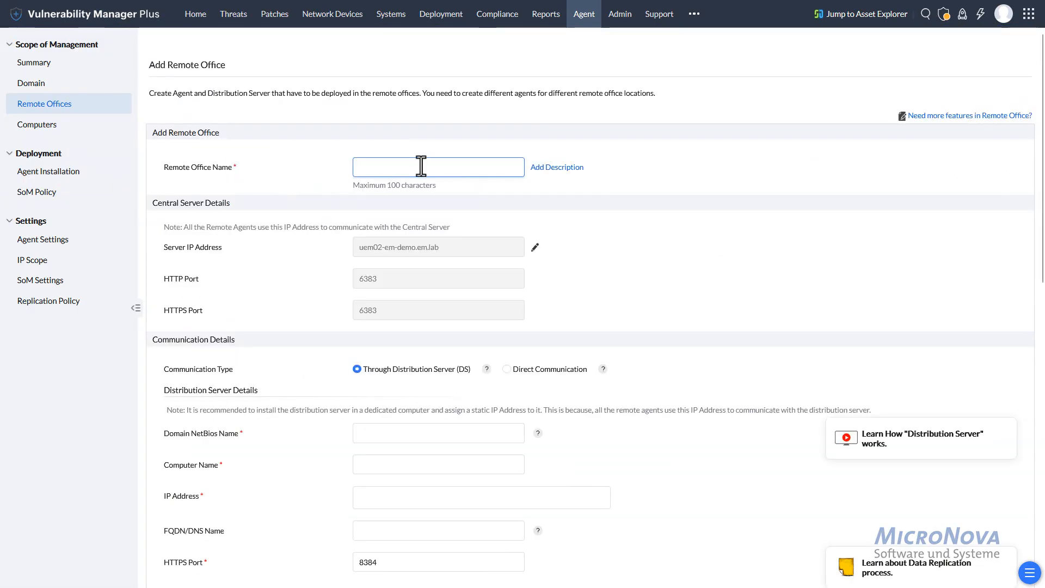
{"action": "scroll", "coordinate": [696, 326], "scroll_direction": "down", "scroll_amount": 1}
{"action": "scroll", "coordinate": [701, 336], "scroll_direction": "down", "scroll_amount": 2}
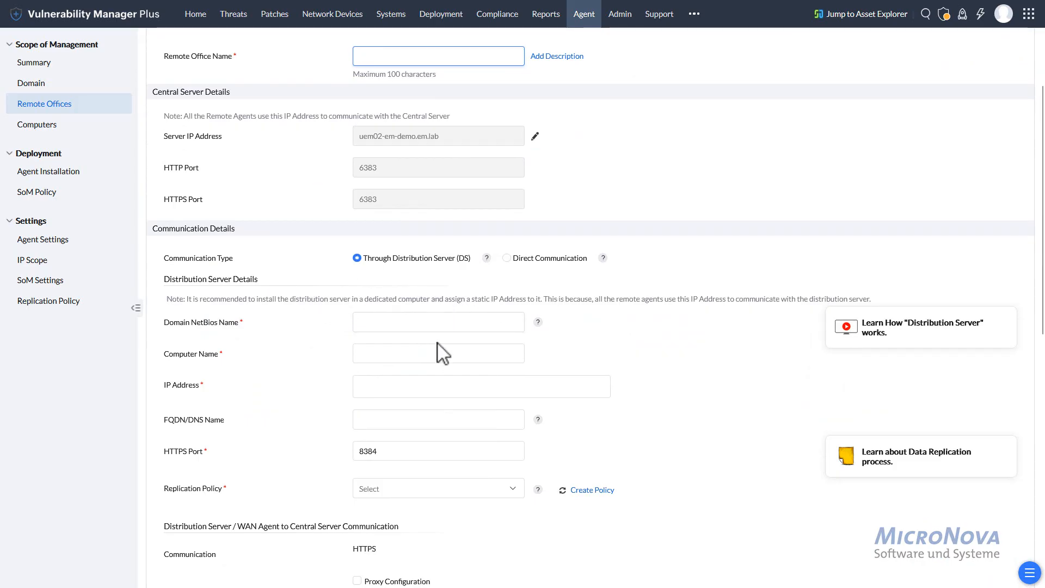
{"action": "scroll", "coordinate": [438, 329], "scroll_direction": "down", "scroll_amount": 2}
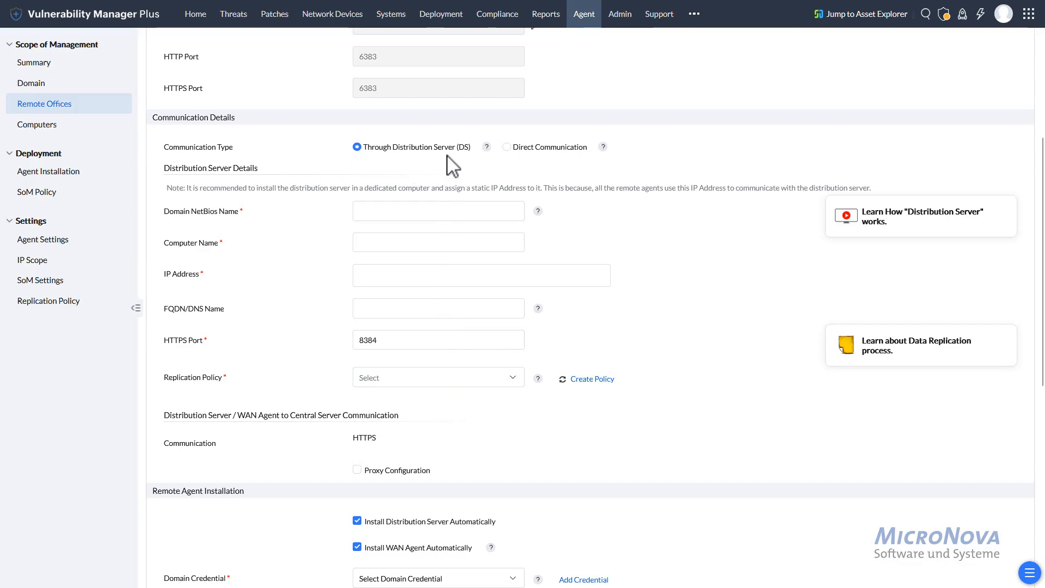
{"action": "left_click", "coordinate": [506, 148]}
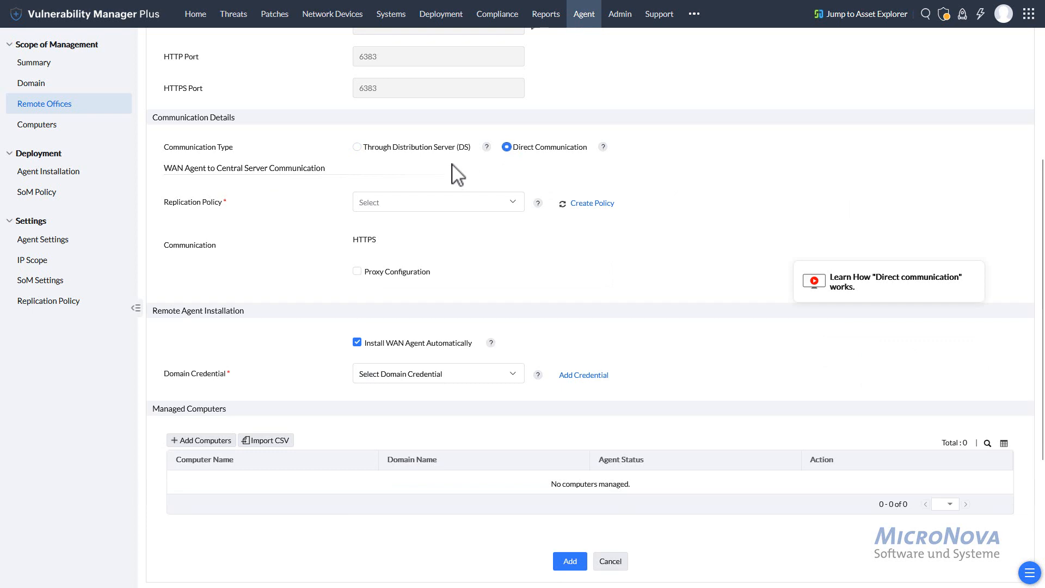
{"action": "left_click", "coordinate": [55, 103]}
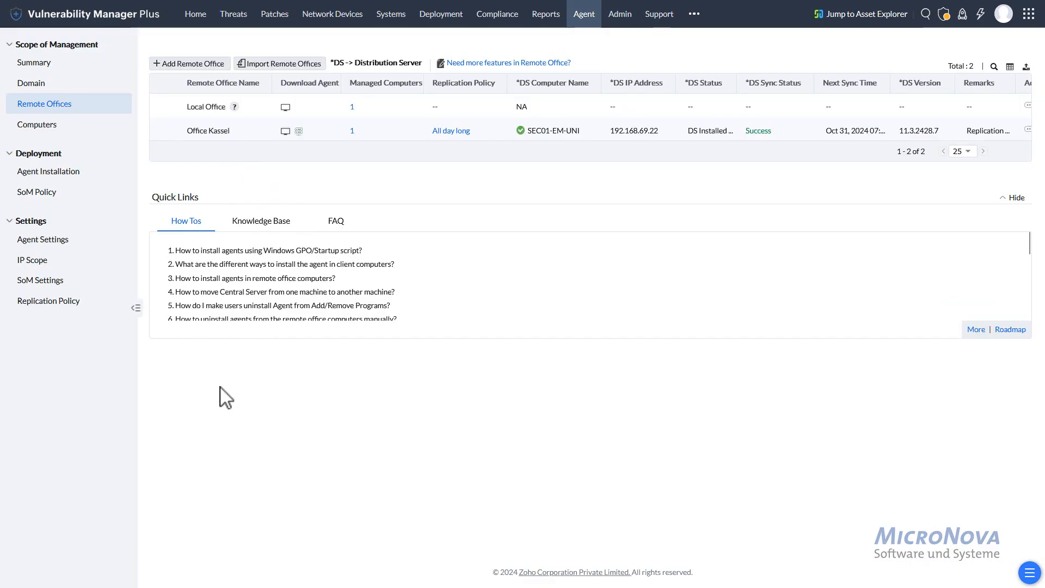
Start an IP Scope for the remote office Office Kassel, cancel it, and return to the Remote Offices list.
{"action": "left_click", "coordinate": [36, 261]}
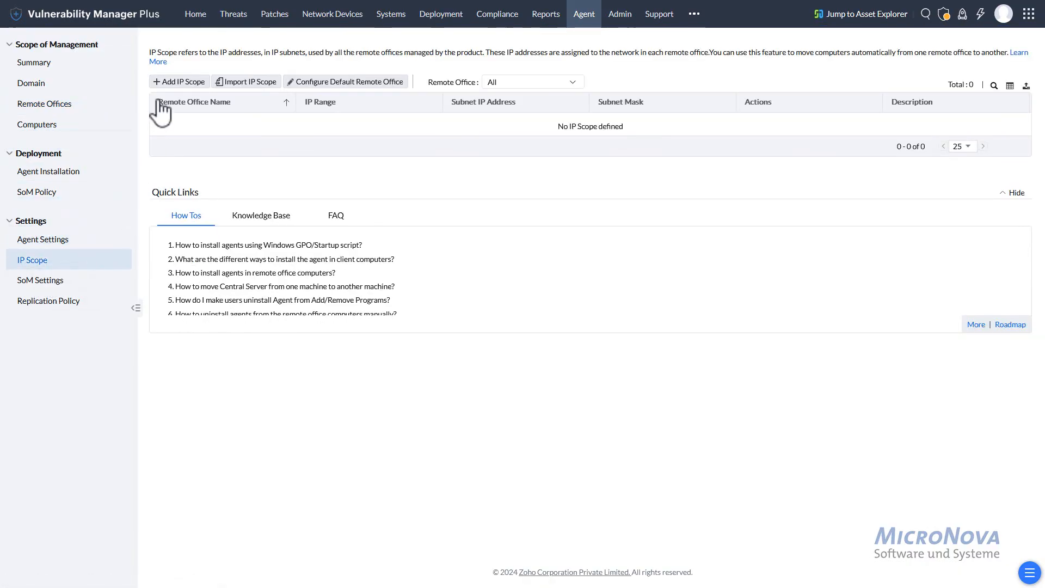
{"action": "left_click", "coordinate": [175, 83]}
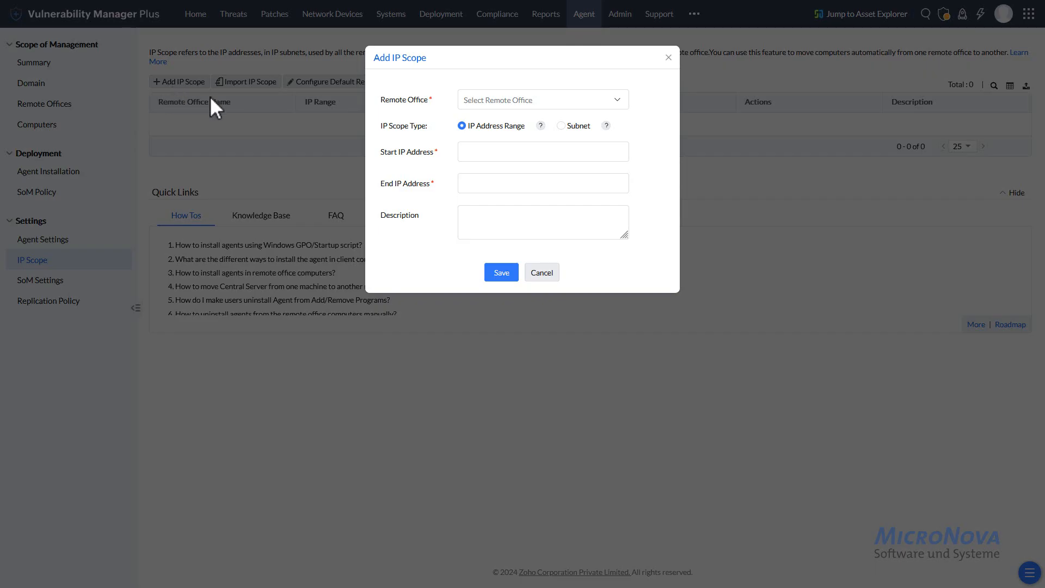
{"action": "left_click", "coordinate": [517, 102]}
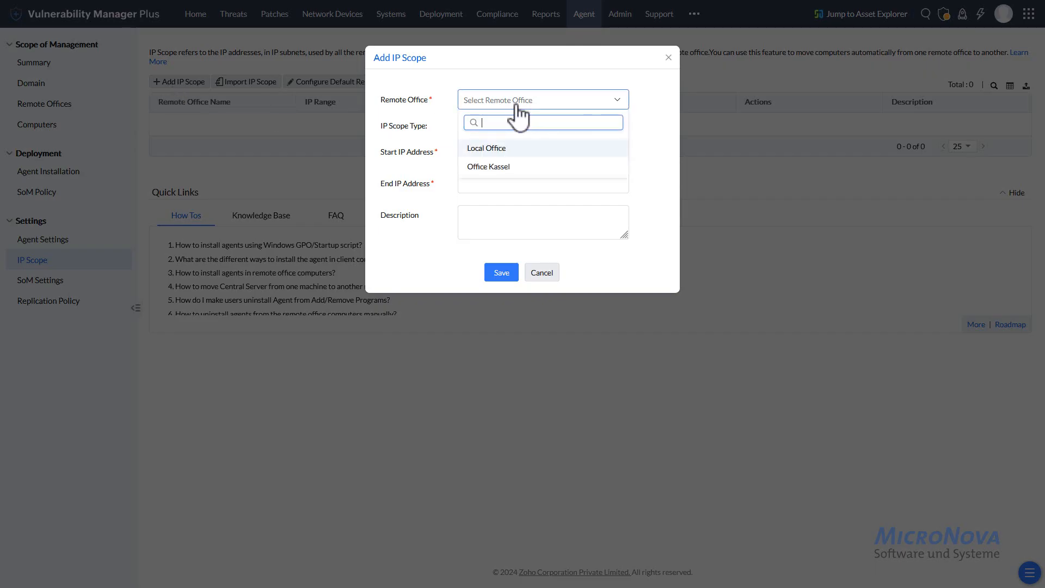
{"action": "left_click", "coordinate": [513, 167]}
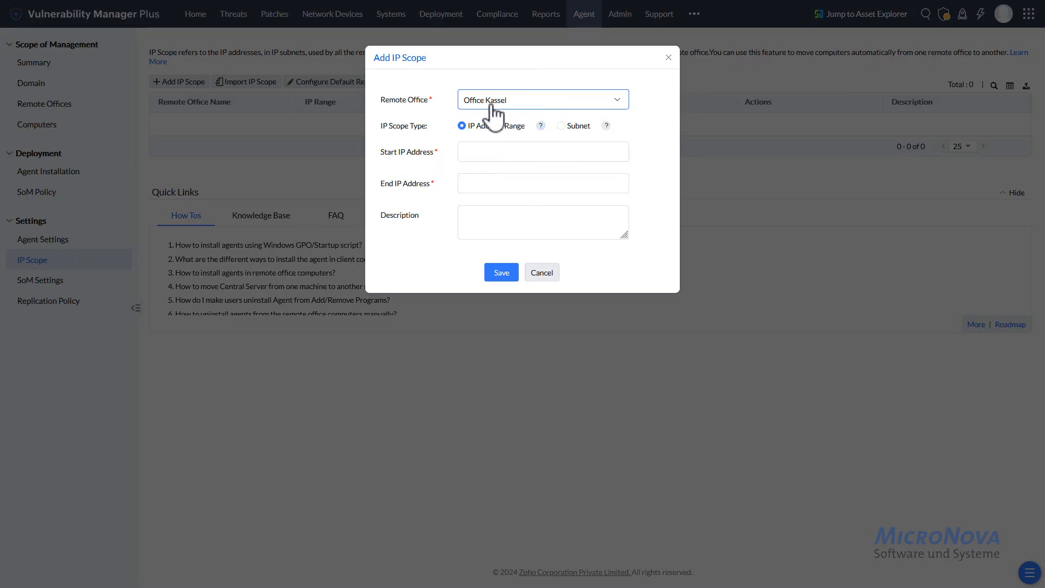
{"action": "left_click", "coordinate": [556, 279]}
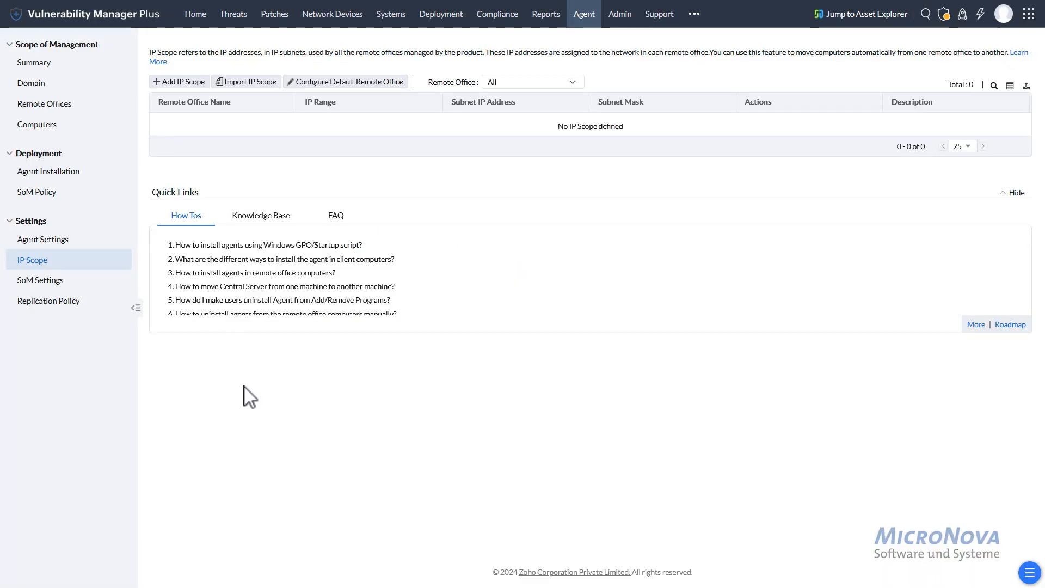
{"action": "left_click", "coordinate": [82, 108]}
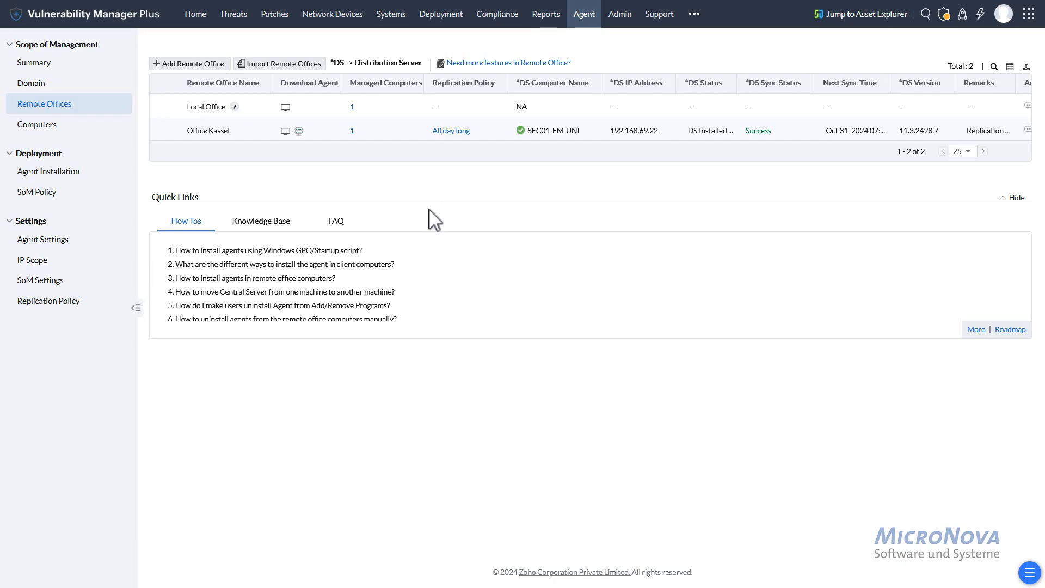
Mark the missing Microsoft Defender patch 400009 as Not Approved.
{"action": "left_click", "coordinate": [271, 22]}
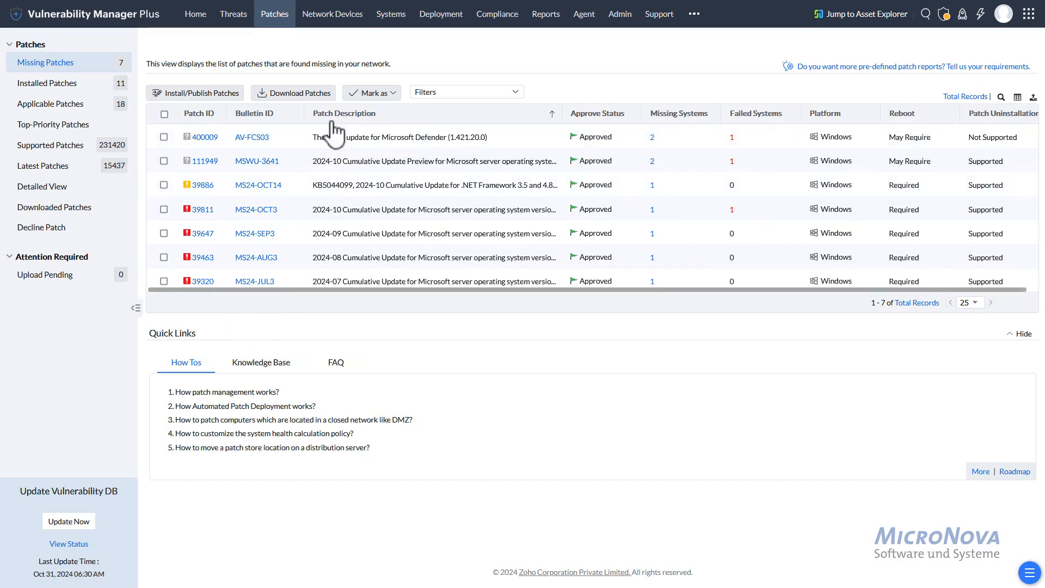
{"action": "double_click", "coordinate": [611, 137]}
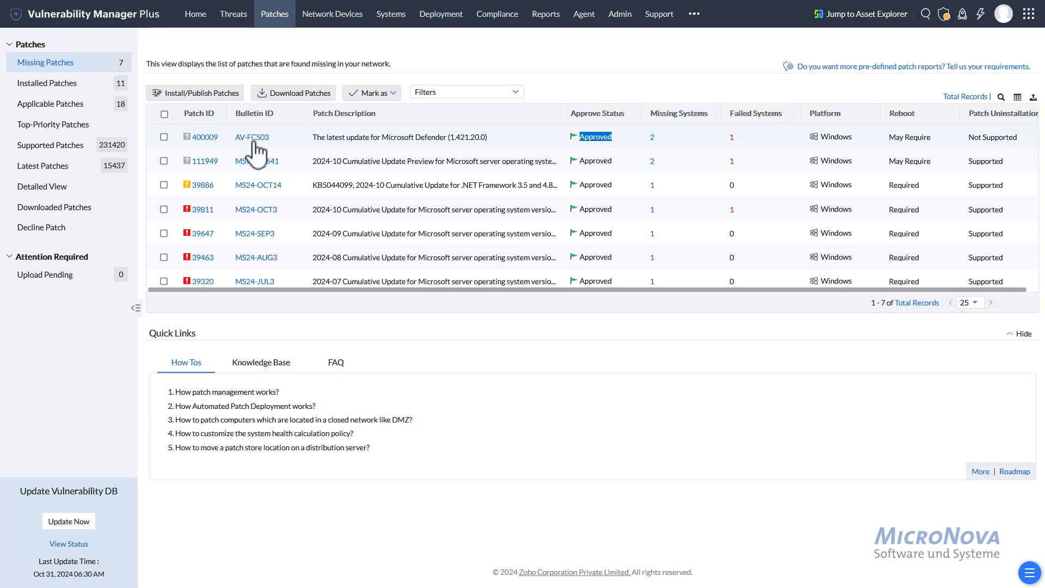
{"action": "left_click", "coordinate": [163, 137]}
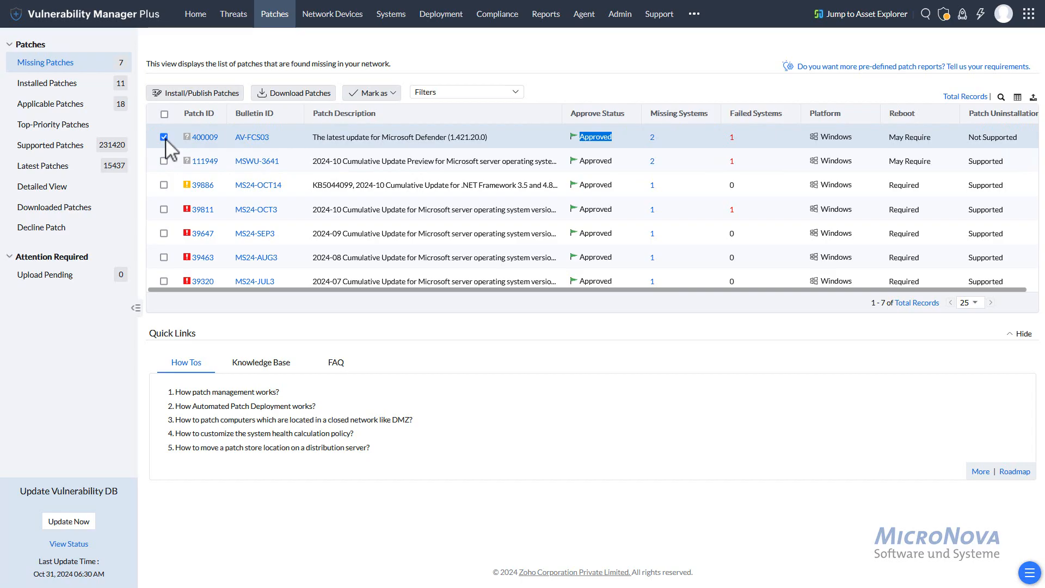
{"action": "left_click", "coordinate": [374, 94]}
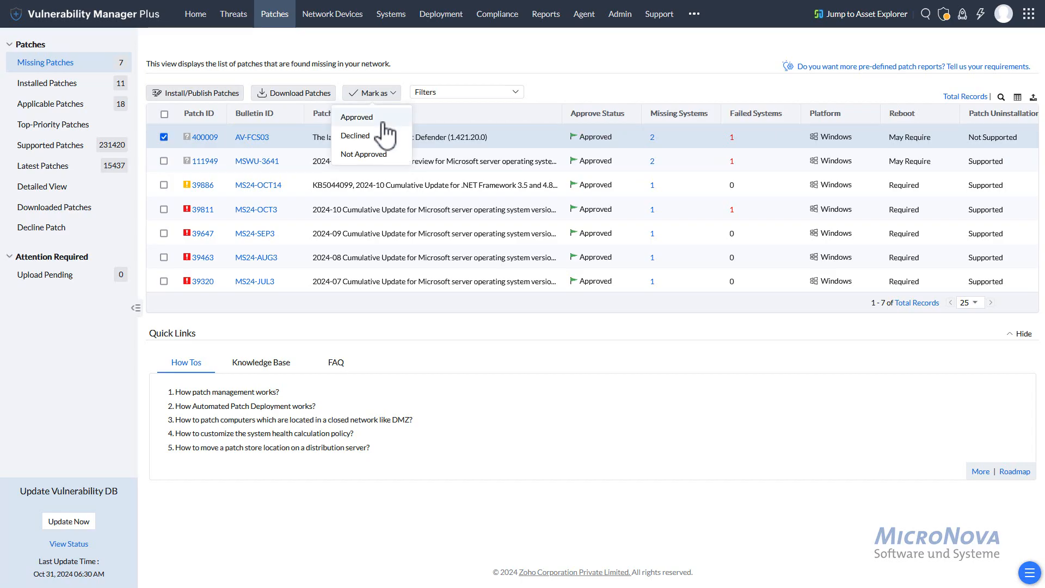
{"action": "left_click", "coordinate": [375, 156]}
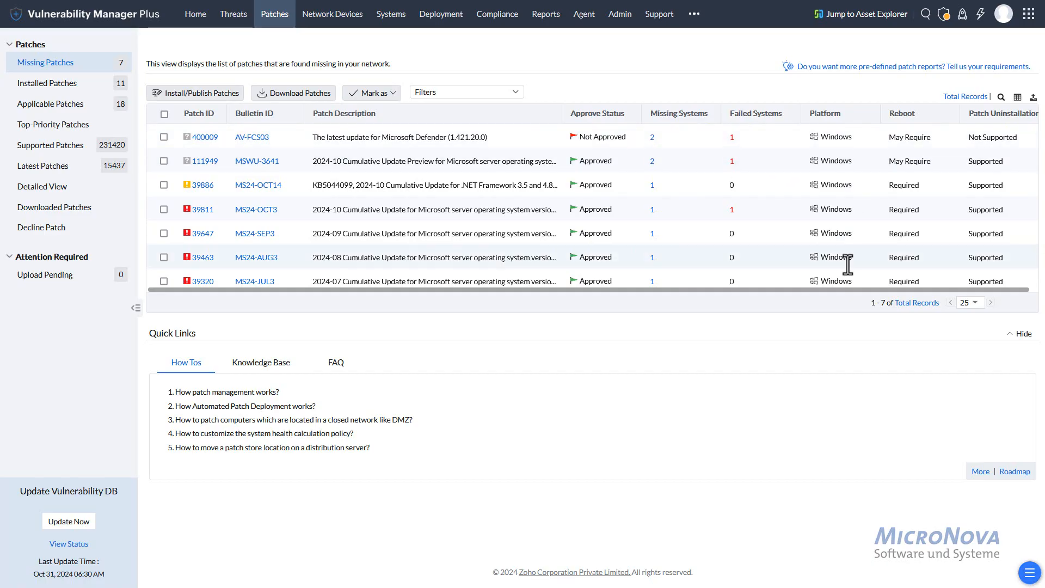
{"action": "left_click", "coordinate": [902, 113]}
Inspect the group and reason options for declining patch 400009, cancel without declining it, and clear the patch selection.
{"action": "left_click", "coordinate": [164, 138]}
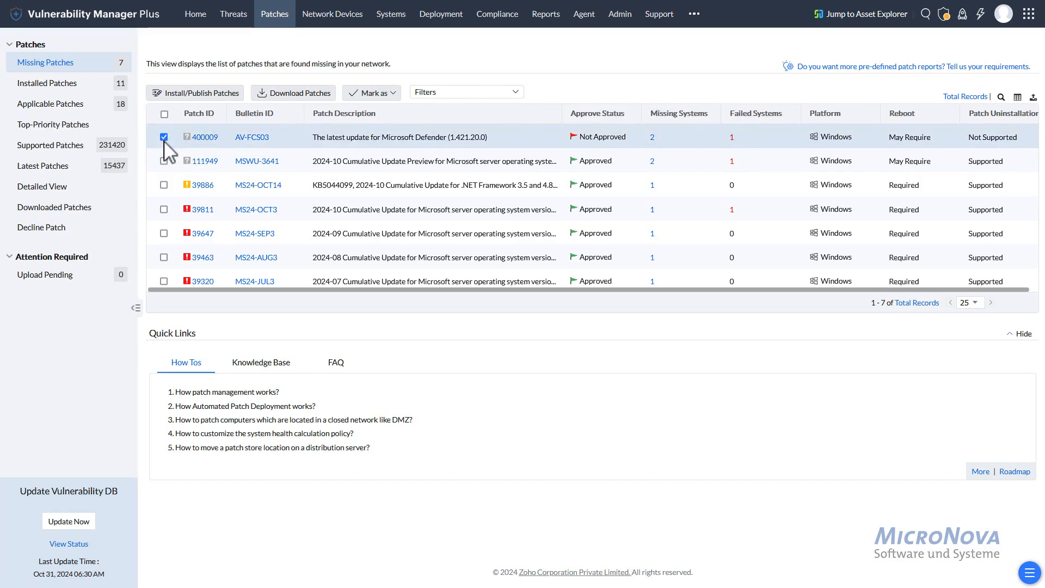
{"action": "left_click", "coordinate": [384, 96]}
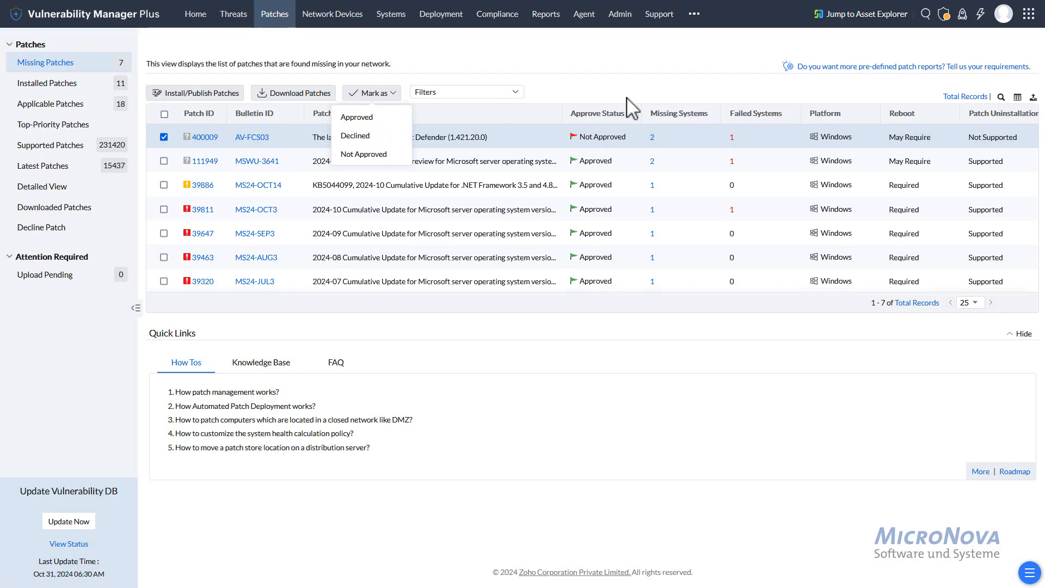
{"action": "left_click", "coordinate": [369, 137]}
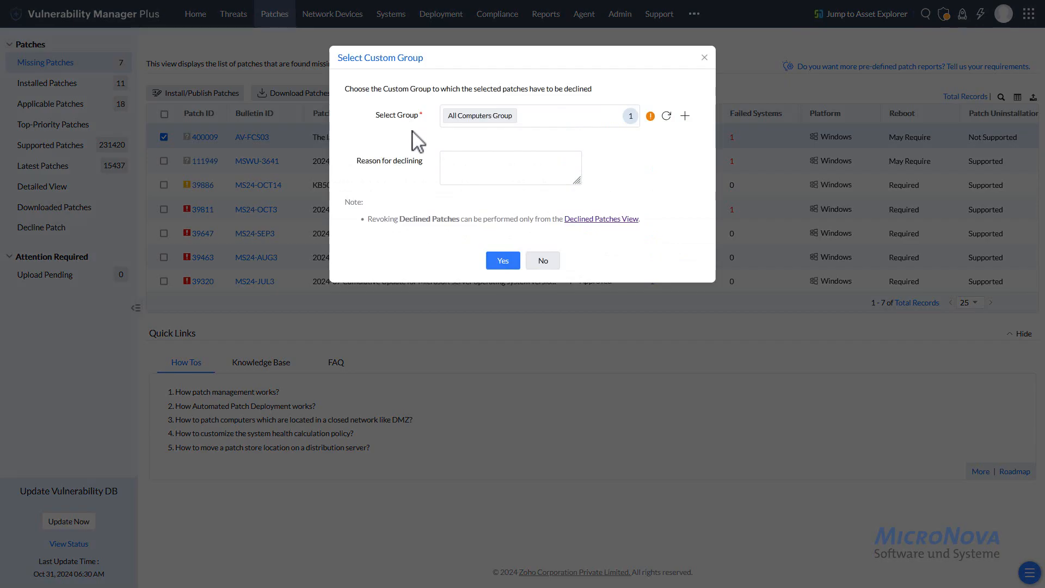
{"action": "left_click", "coordinate": [568, 119]}
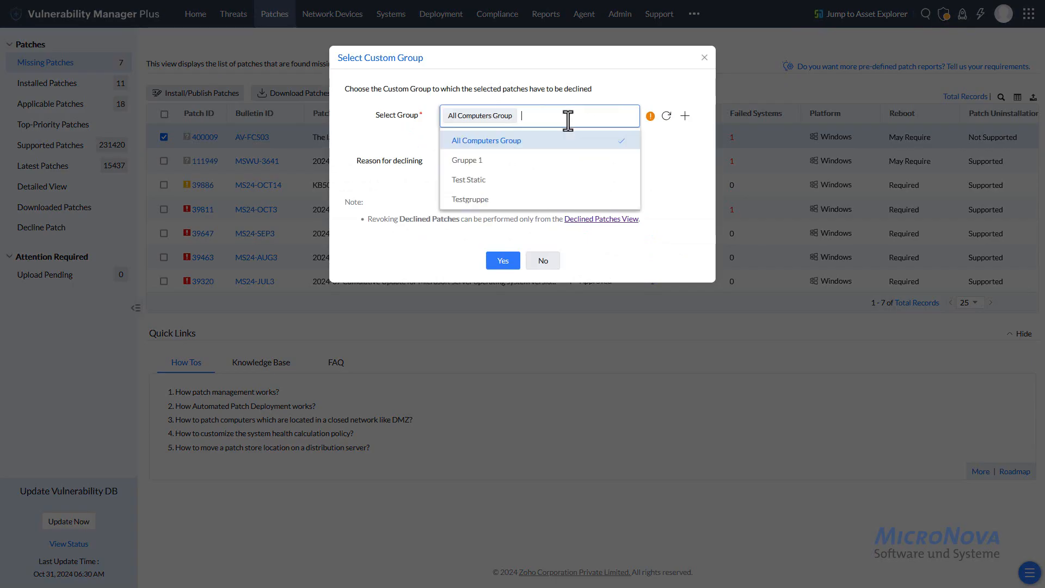
{"action": "left_click", "coordinate": [673, 166]}
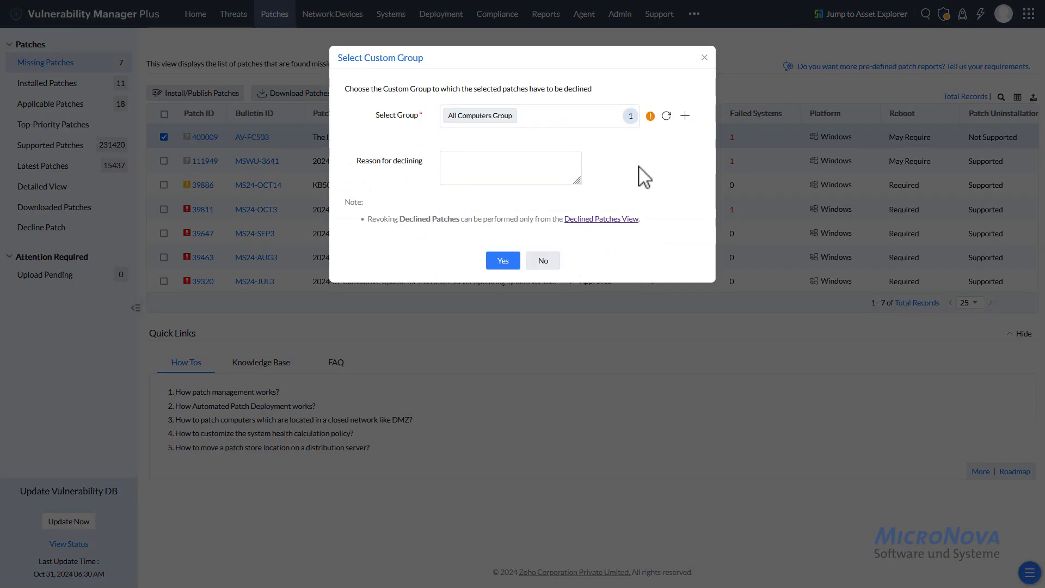
{"action": "left_click", "coordinate": [479, 169]}
{"action": "left_click", "coordinate": [546, 262]}
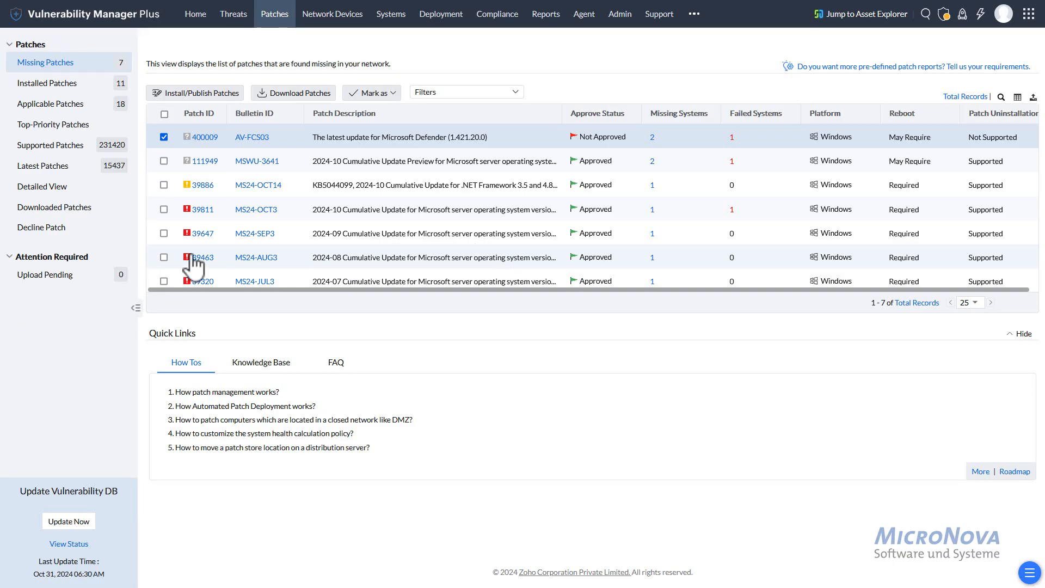
{"action": "left_click", "coordinate": [164, 136]}
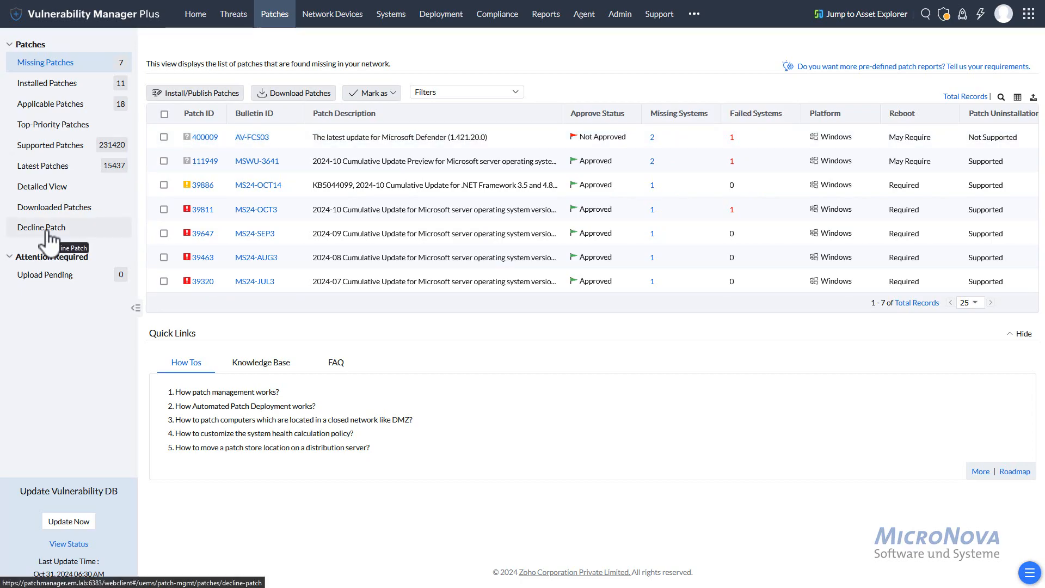
In the Decline Patch view, open Select Group & Decline Patch and examine the options for declining applications and families.
{"action": "left_click", "coordinate": [48, 233]}
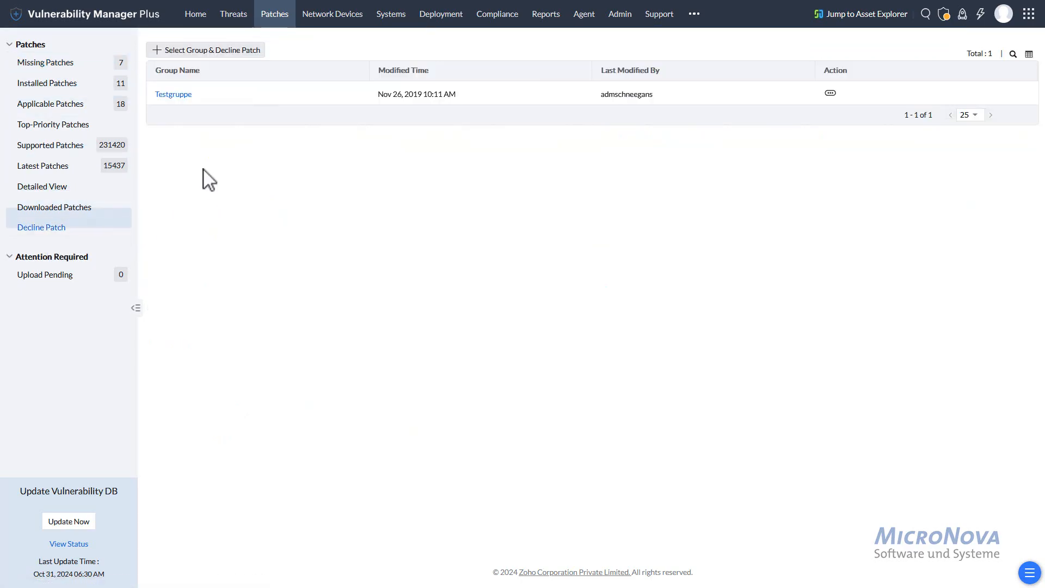
{"action": "left_click", "coordinate": [187, 54]}
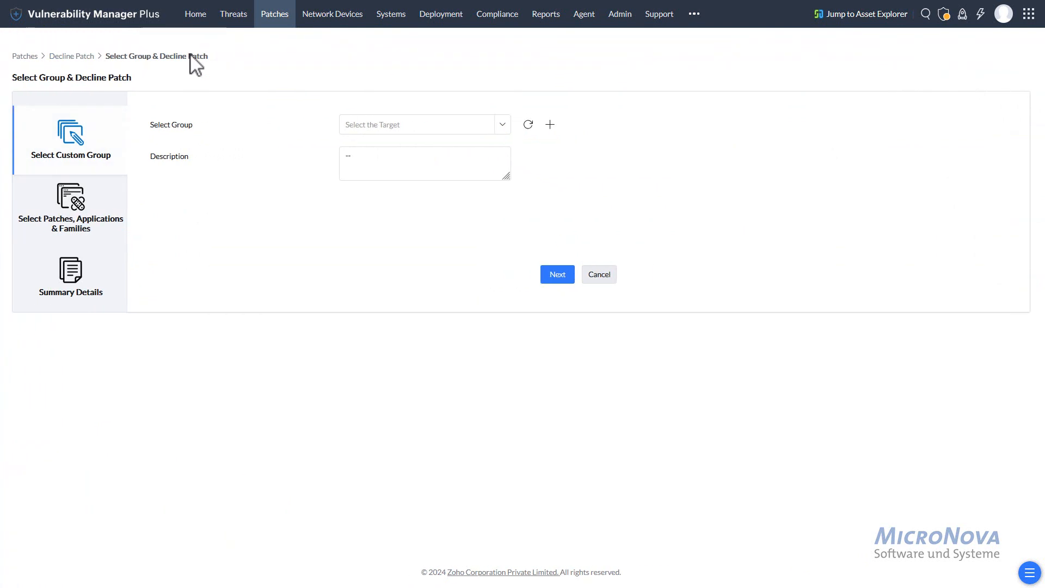
{"action": "left_click", "coordinate": [84, 221]}
{"action": "left_click", "coordinate": [223, 121]}
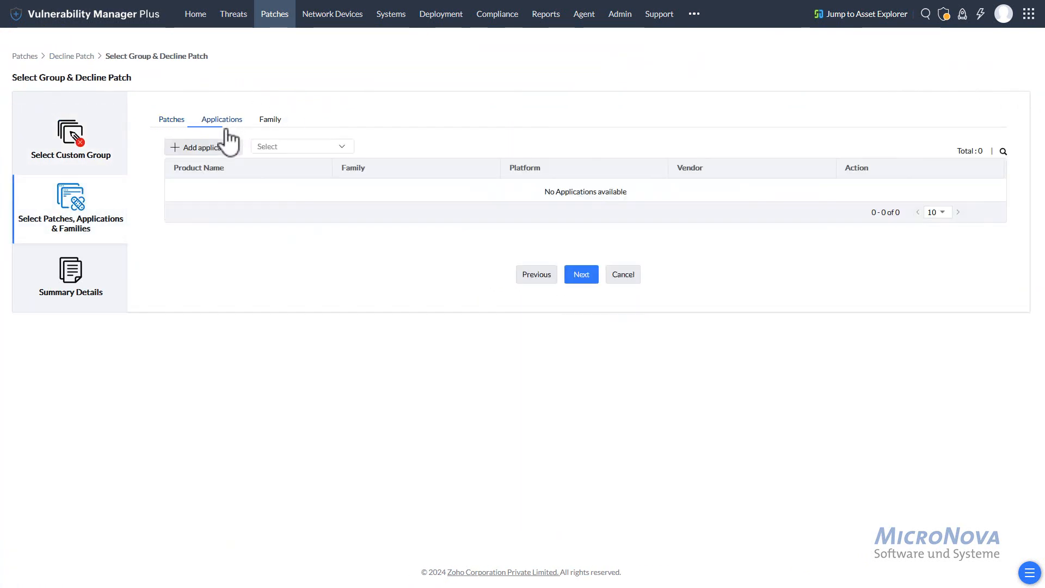
{"action": "left_click", "coordinate": [272, 121]}
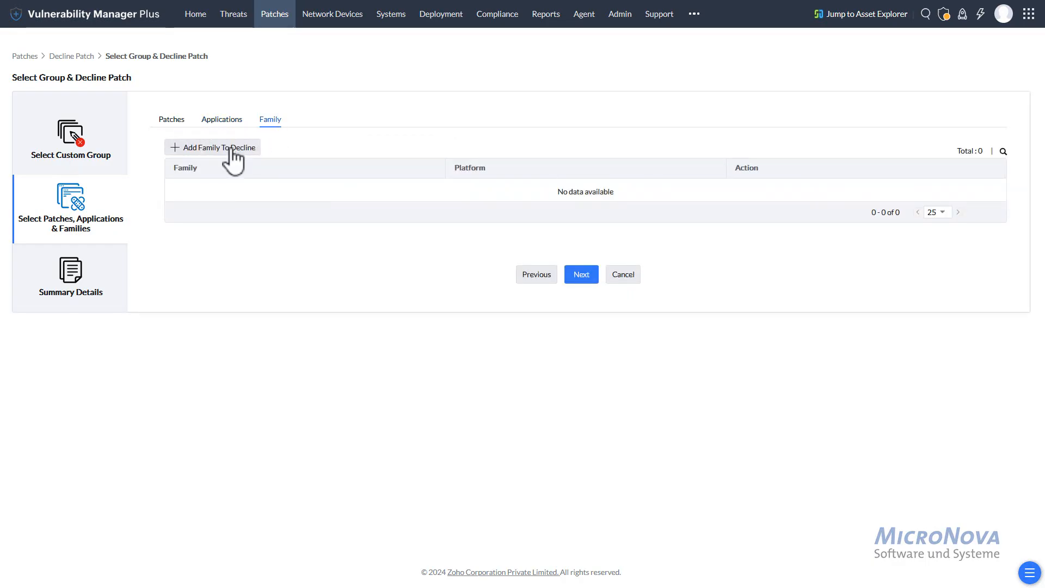
Examine the families available for declining, then cancel the Select Group & Decline Patch setup without adding any.
{"action": "left_click", "coordinate": [228, 148]}
{"action": "scroll", "coordinate": [363, 316], "scroll_direction": "down", "scroll_amount": 6}
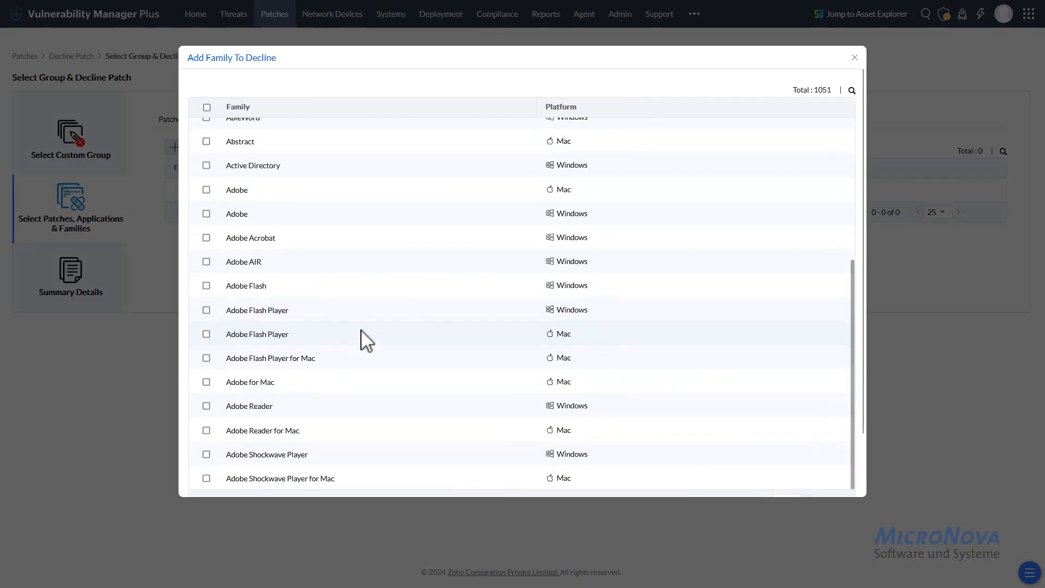
{"action": "left_click", "coordinate": [855, 58]}
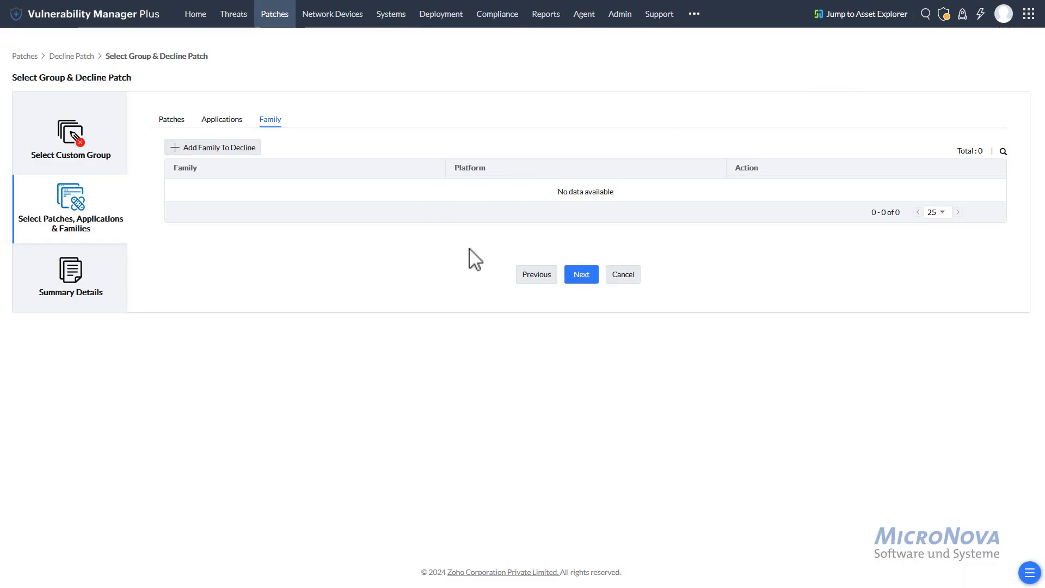
{"action": "left_click", "coordinate": [625, 276]}
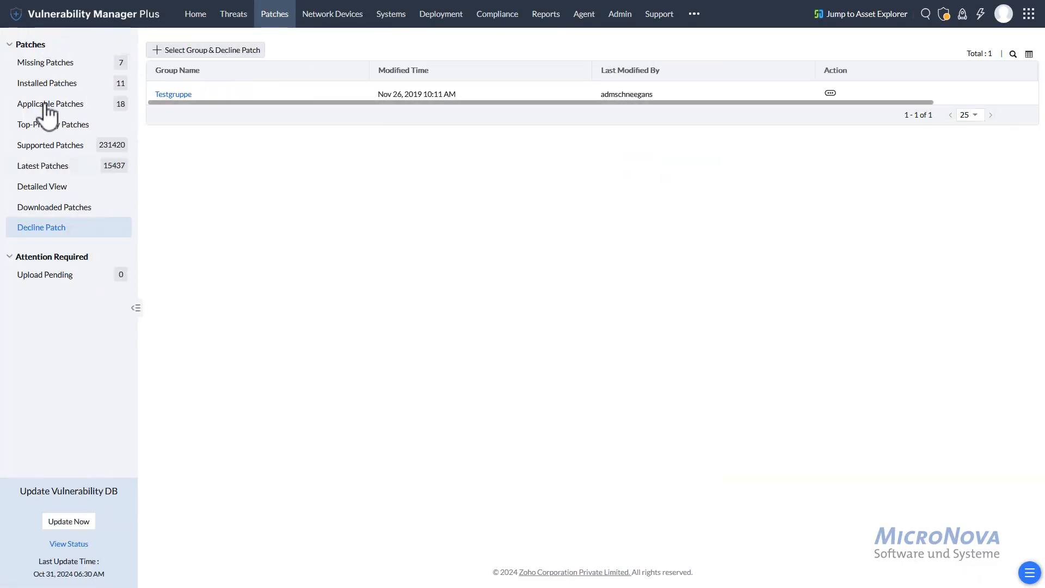
From the missing patches, start an install configuration for Microsoft Defender patch 400009, keeping the default configuration name.
{"action": "left_click", "coordinate": [48, 66]}
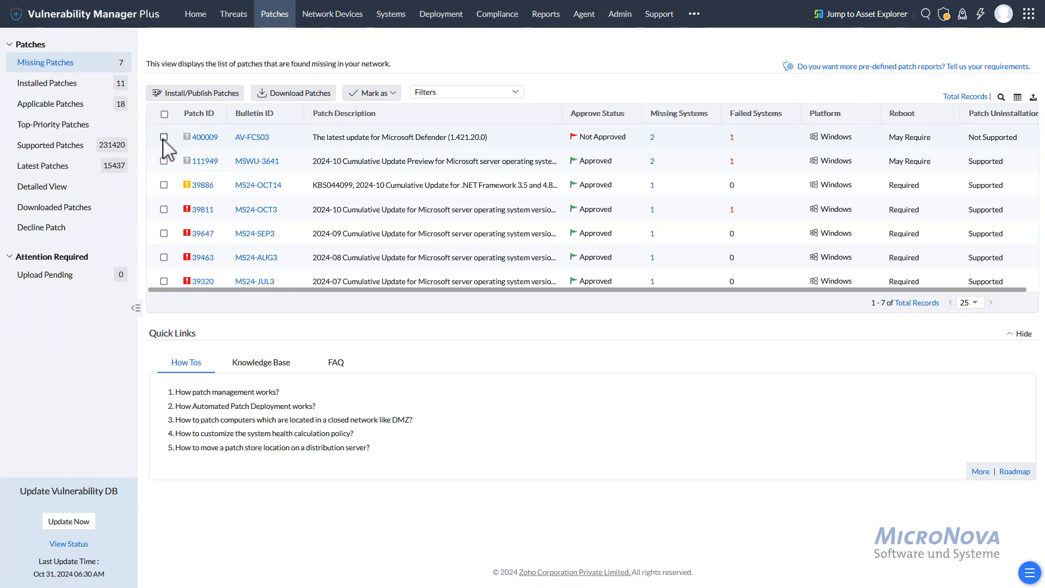
{"action": "left_click", "coordinate": [164, 137]}
{"action": "left_click", "coordinate": [387, 93]}
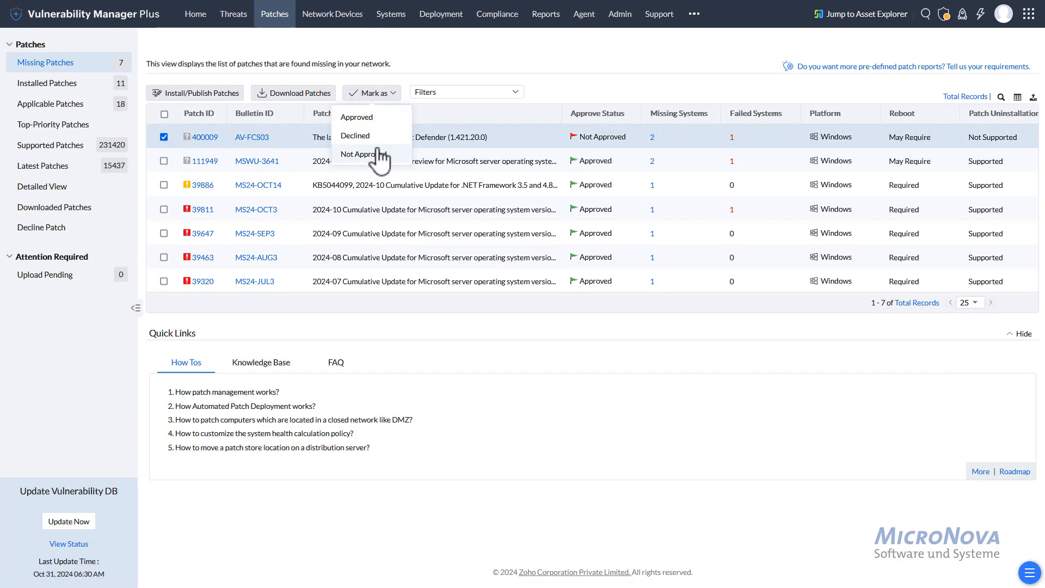
{"action": "left_click", "coordinate": [623, 90]}
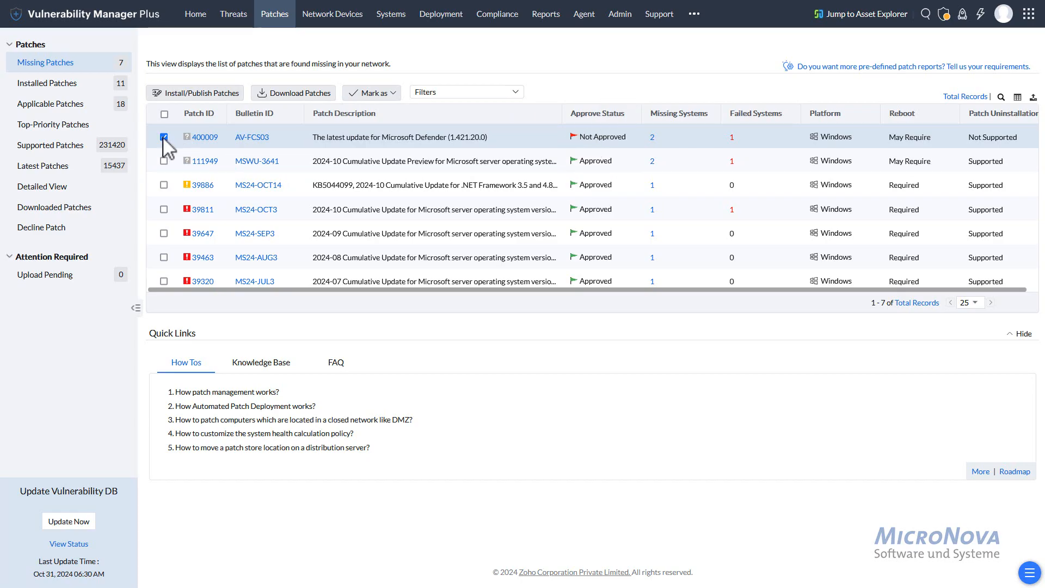
{"action": "left_click", "coordinate": [183, 94]}
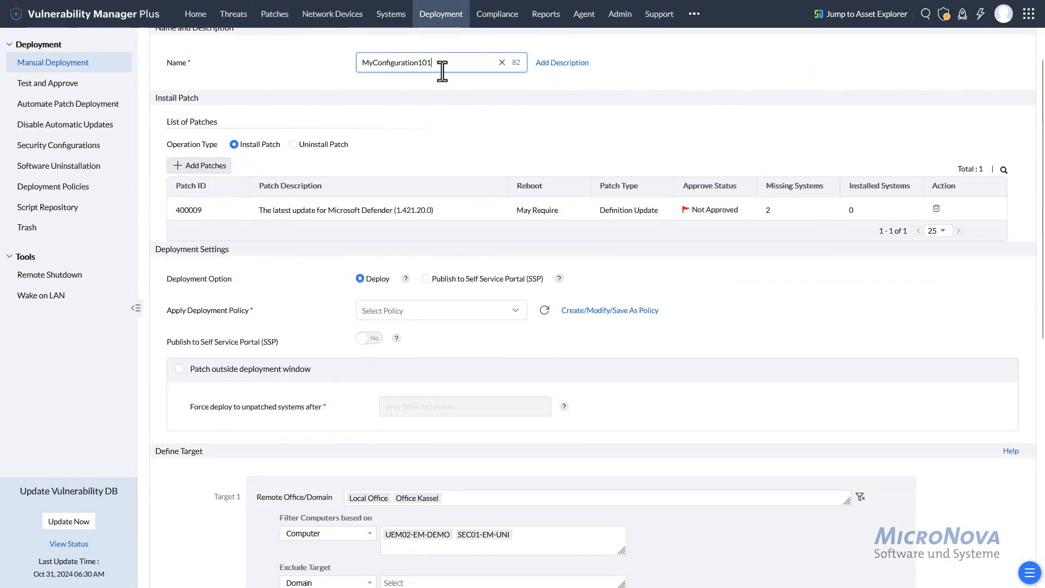
{"action": "left_click_drag", "start_coordinate": [443, 65], "coordinate": [300, 69]}
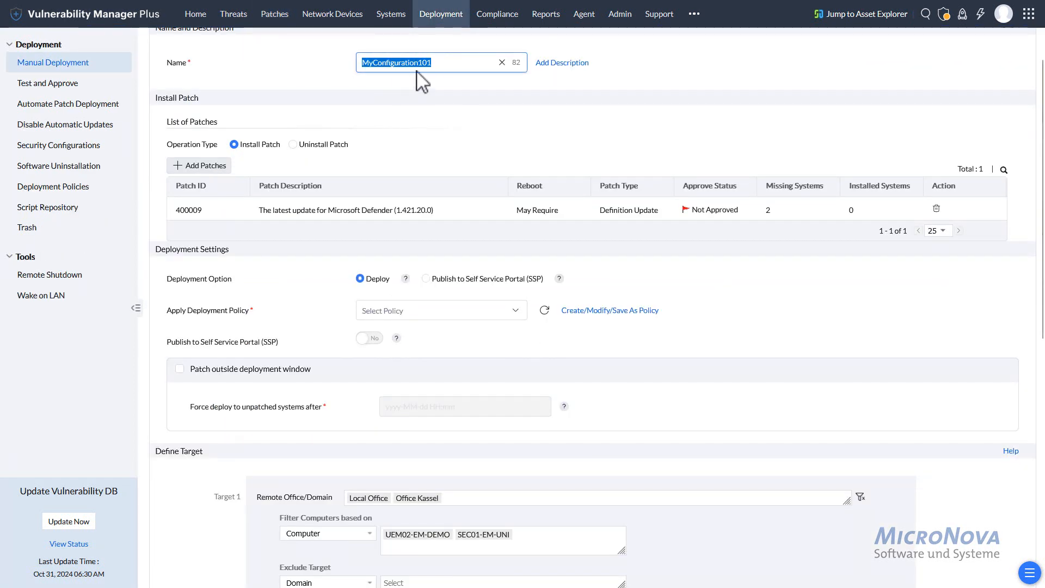
{"action": "left_click", "coordinate": [266, 168]}
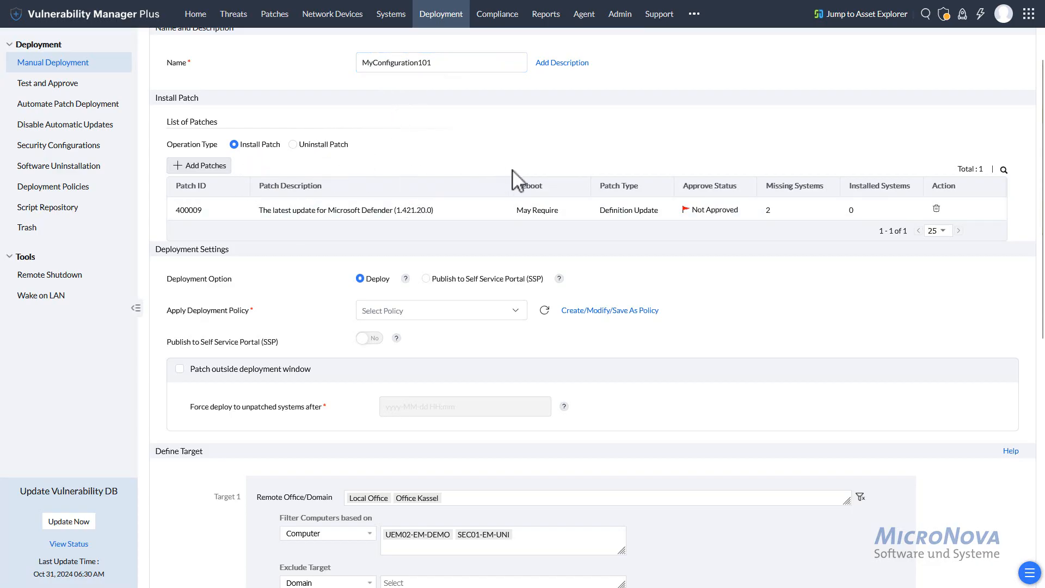
Apply the deployment policy "Deploy any time at the earliest" and review its policy details.
{"action": "scroll", "coordinate": [516, 180], "scroll_direction": "down", "scroll_amount": 2}
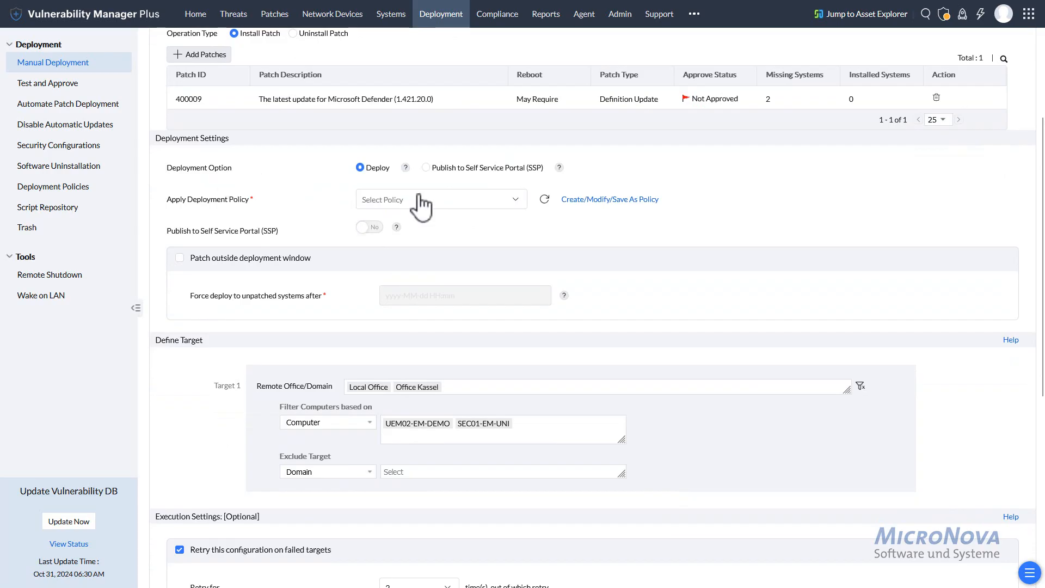
{"action": "left_click", "coordinate": [410, 202]}
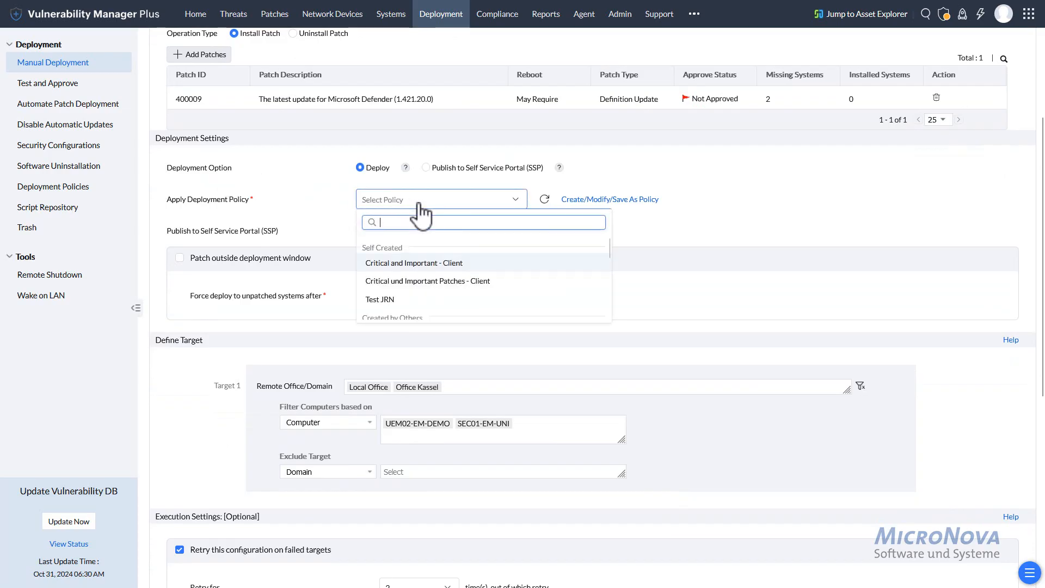
{"action": "scroll", "coordinate": [415, 283], "scroll_direction": "down", "scroll_amount": 1}
{"action": "scroll", "coordinate": [419, 290], "scroll_direction": "down", "scroll_amount": 5}
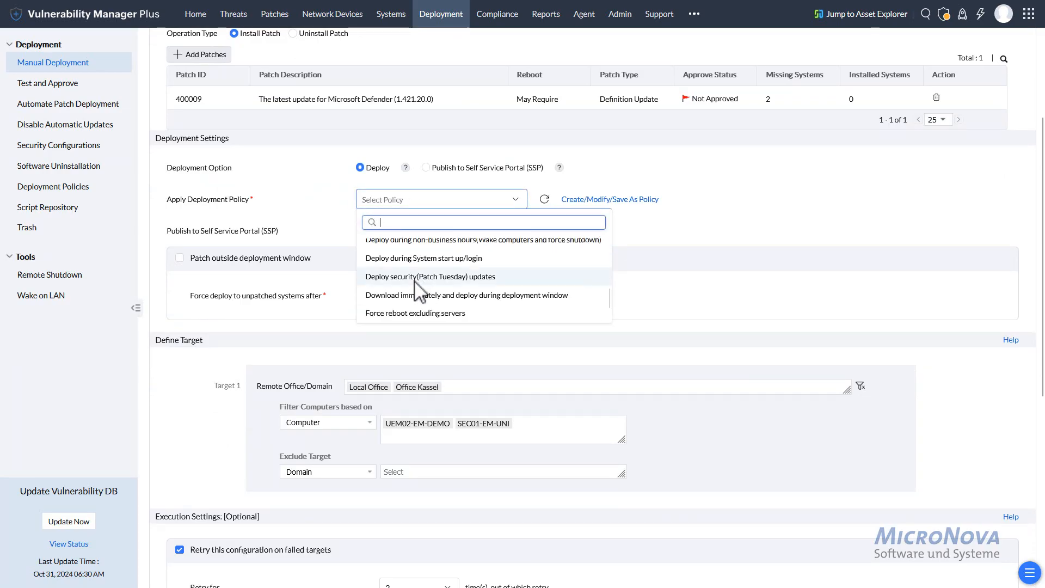
{"action": "scroll", "coordinate": [419, 290], "scroll_direction": "up", "scroll_amount": 2}
{"action": "left_click", "coordinate": [421, 261]}
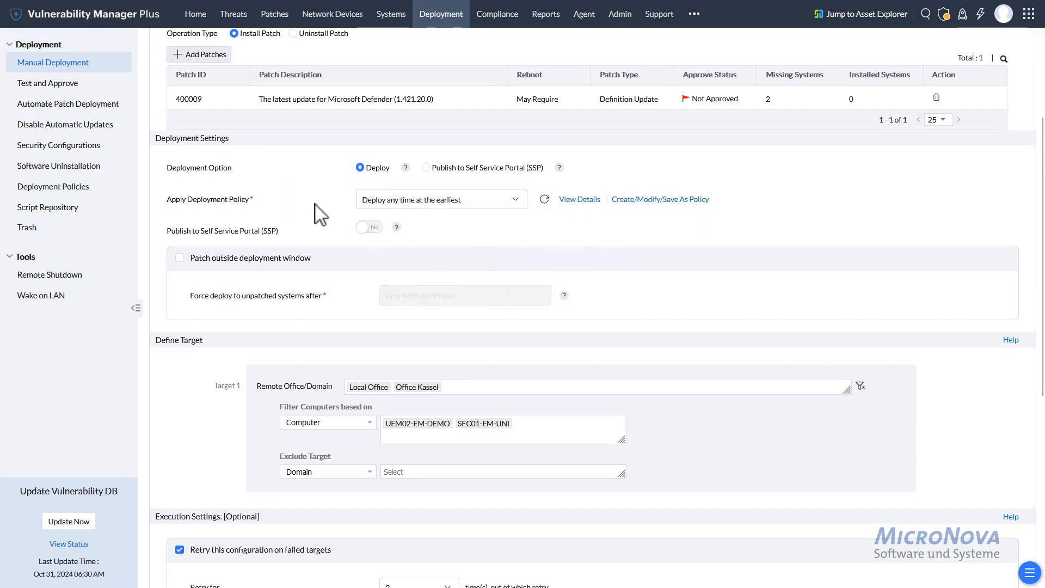
{"action": "left_click", "coordinate": [589, 202]}
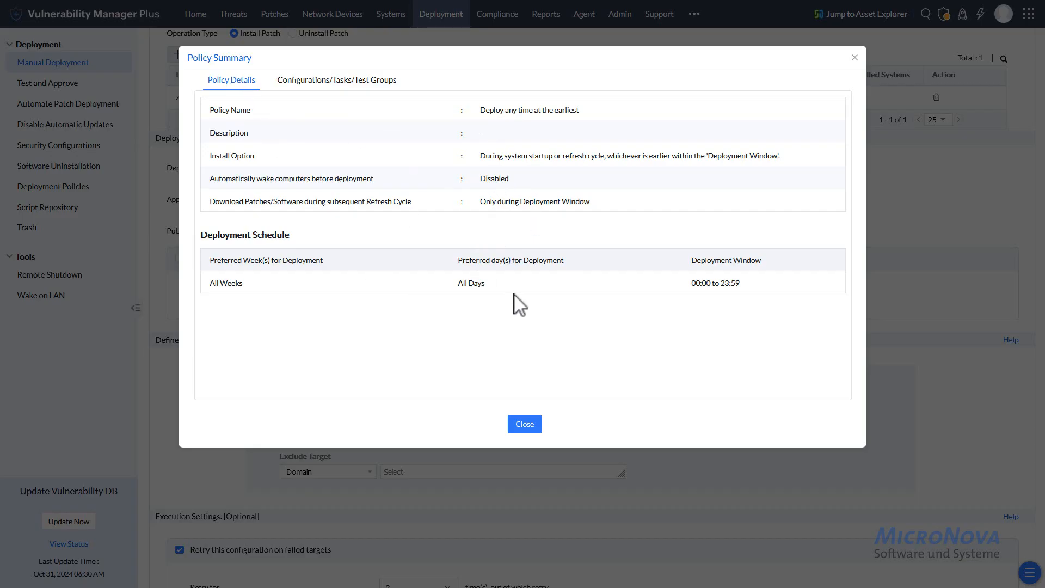
{"action": "left_click", "coordinate": [525, 425]}
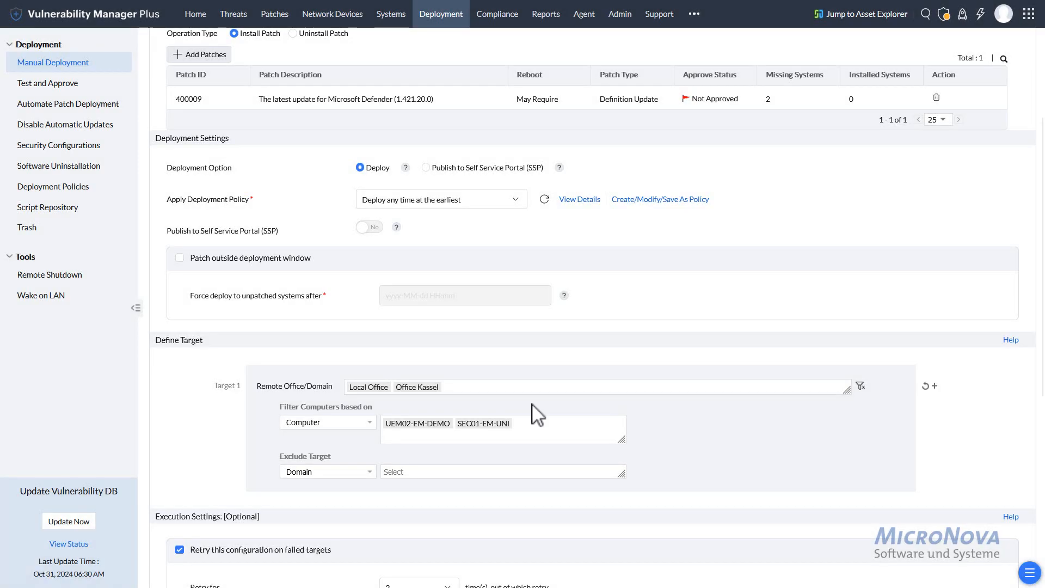
Preview the Publish to Self Service Portal (SSP) deployment option, restore Deploy, and review the target settings.
{"action": "left_click", "coordinate": [427, 169]}
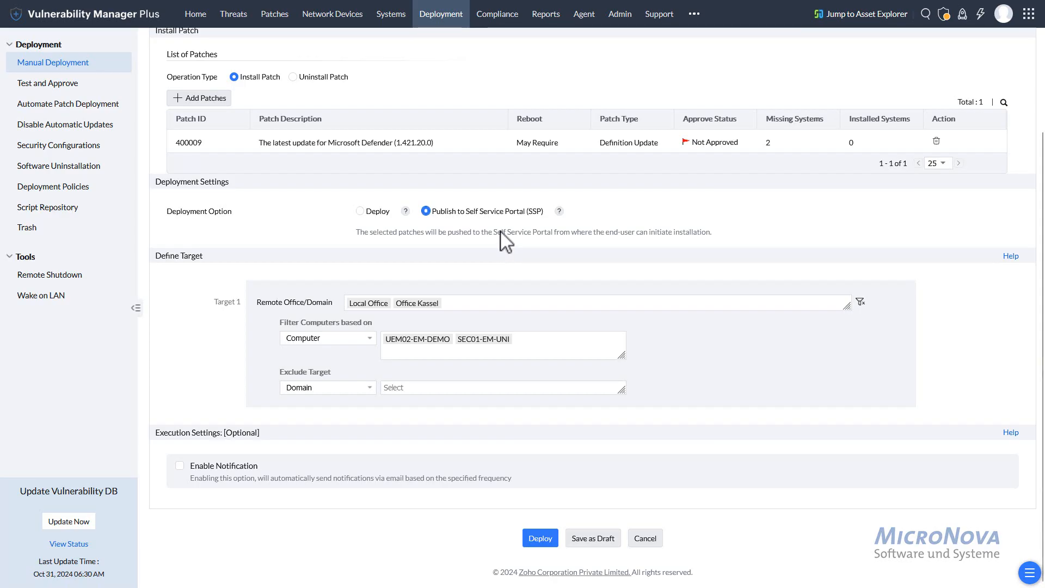
{"action": "left_click", "coordinate": [361, 212]}
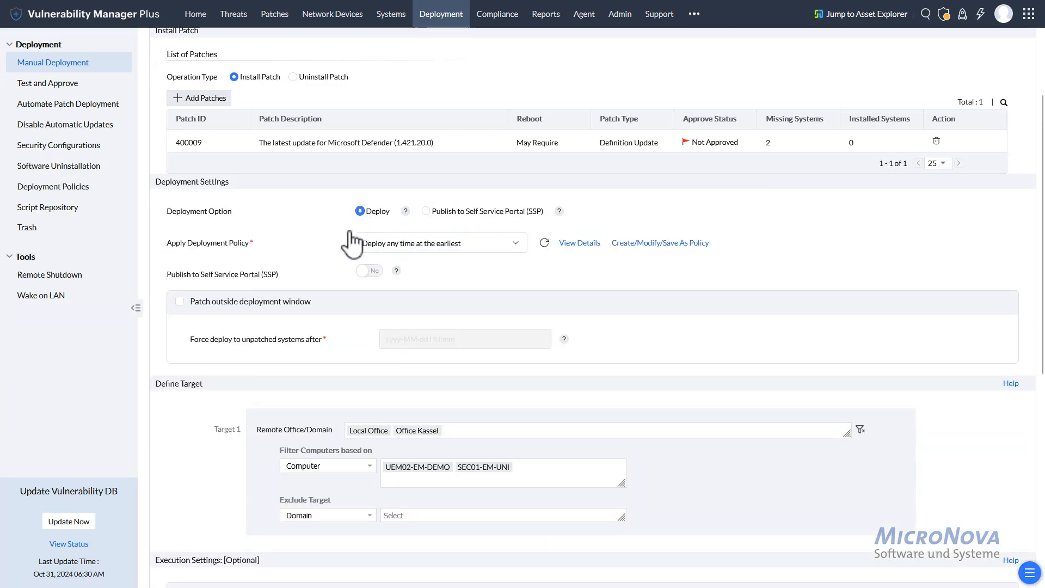
{"action": "scroll", "coordinate": [310, 283], "scroll_direction": "down", "scroll_amount": 2}
{"action": "scroll", "coordinate": [310, 289], "scroll_direction": "down", "scroll_amount": 1}
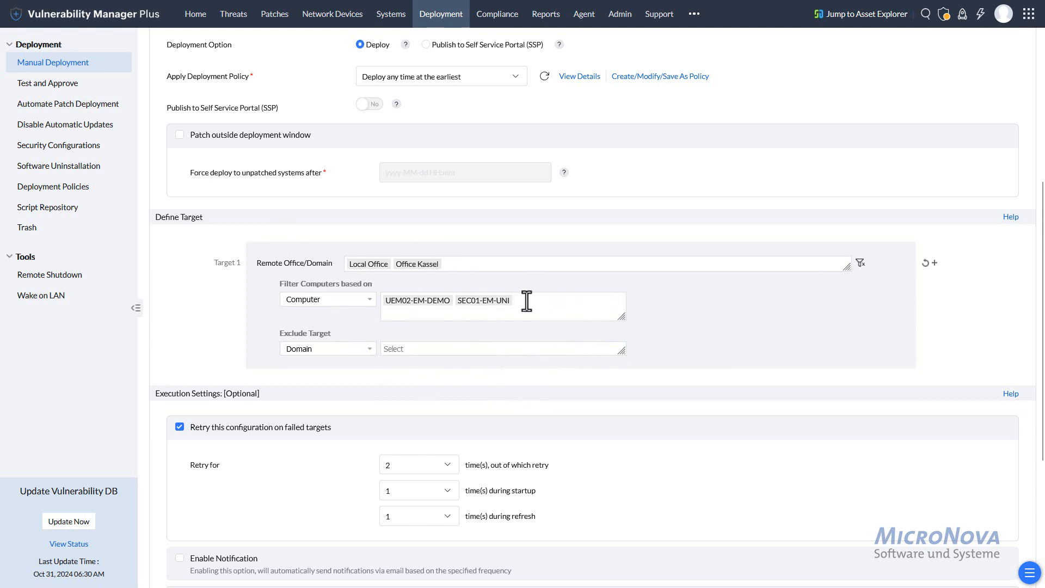
Set the retries on failed targets to 4 in total, with 2 during startup and 2 during refresh.
{"action": "scroll", "coordinate": [493, 171], "scroll_direction": "down", "scroll_amount": 3}
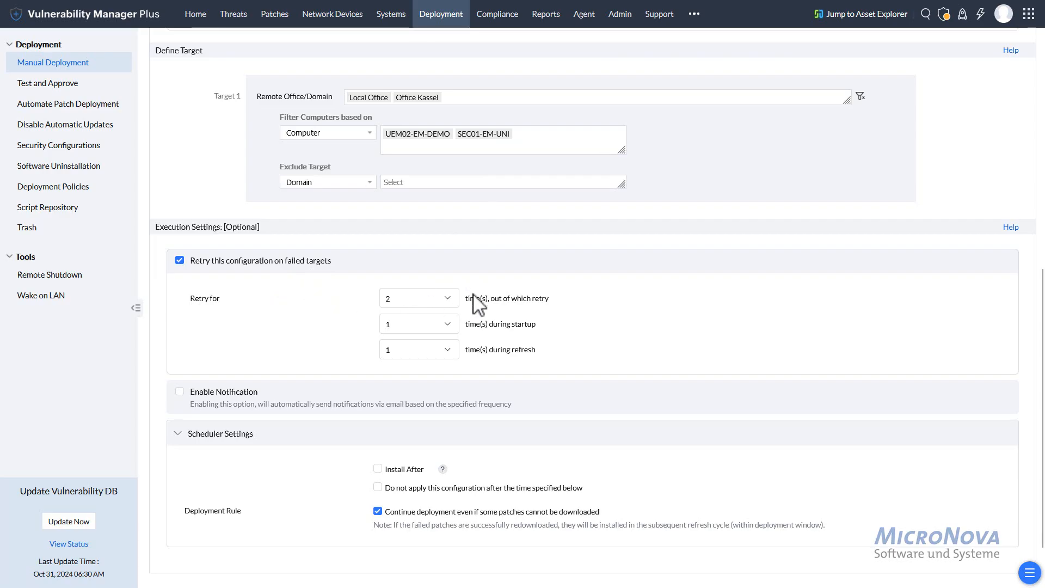
{"action": "left_click", "coordinate": [452, 302]}
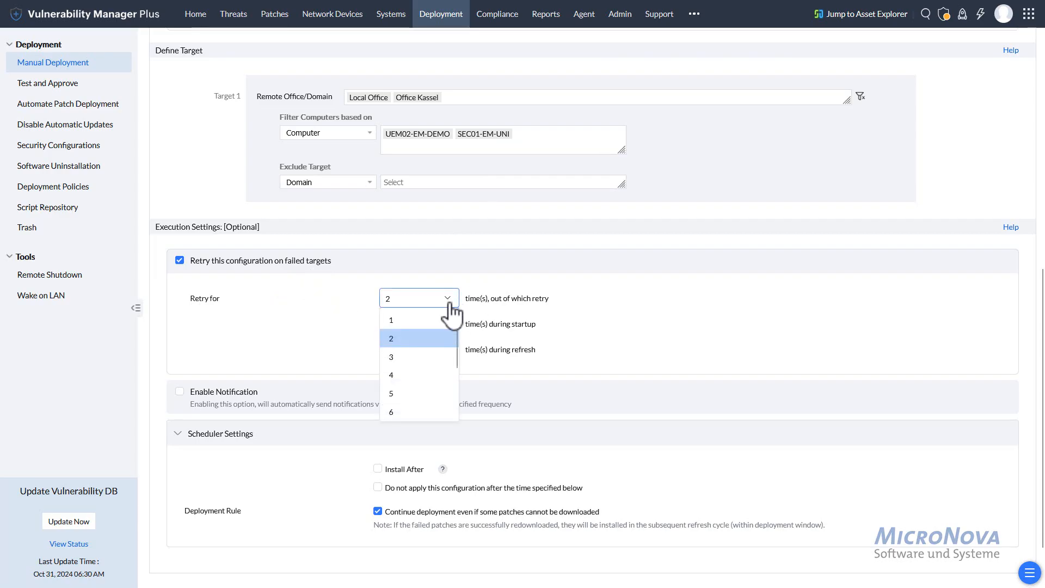
{"action": "left_click", "coordinate": [417, 383]}
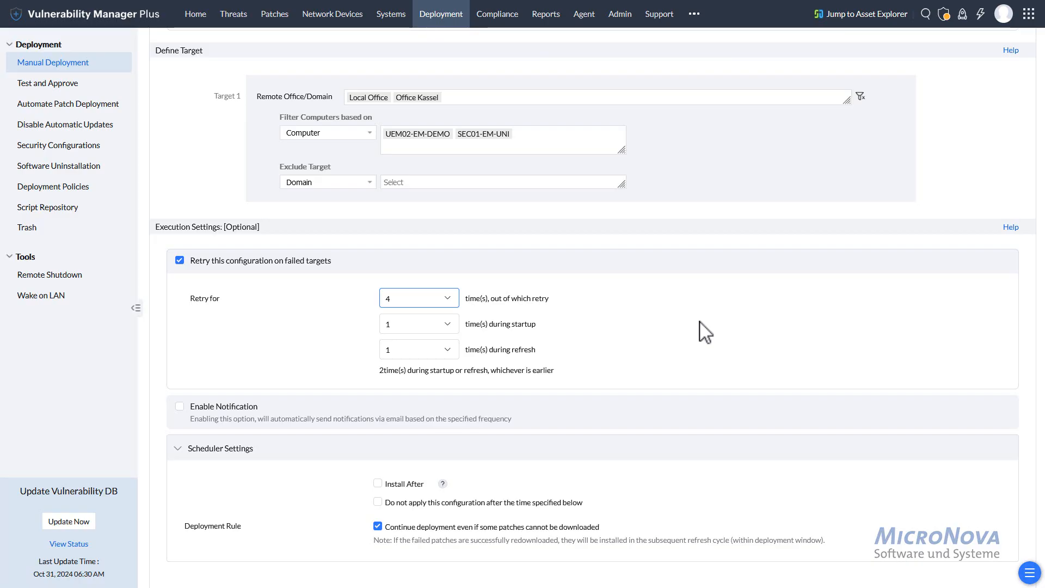
{"action": "left_click", "coordinate": [449, 326]}
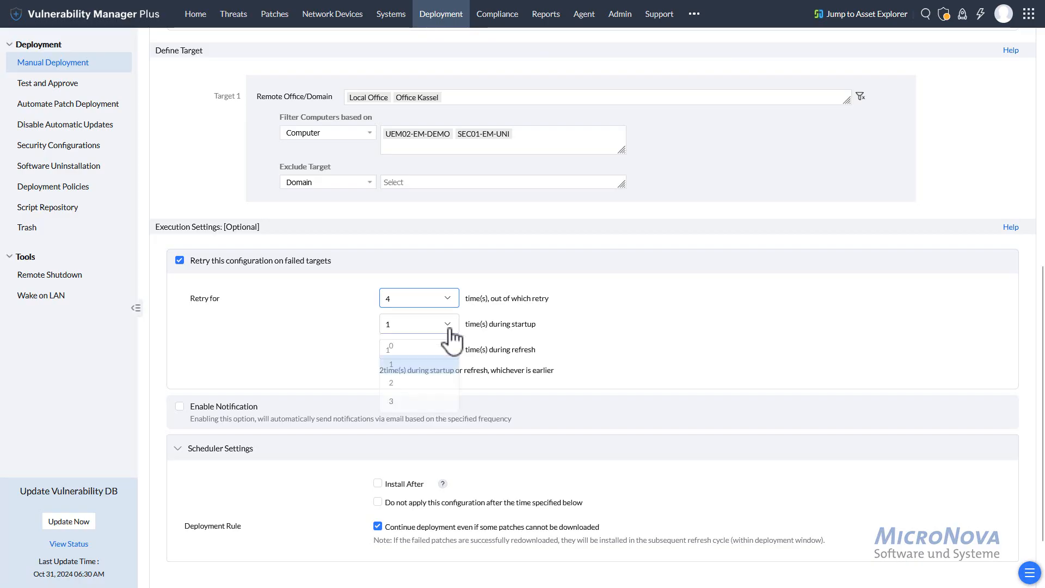
{"action": "left_click", "coordinate": [427, 384]}
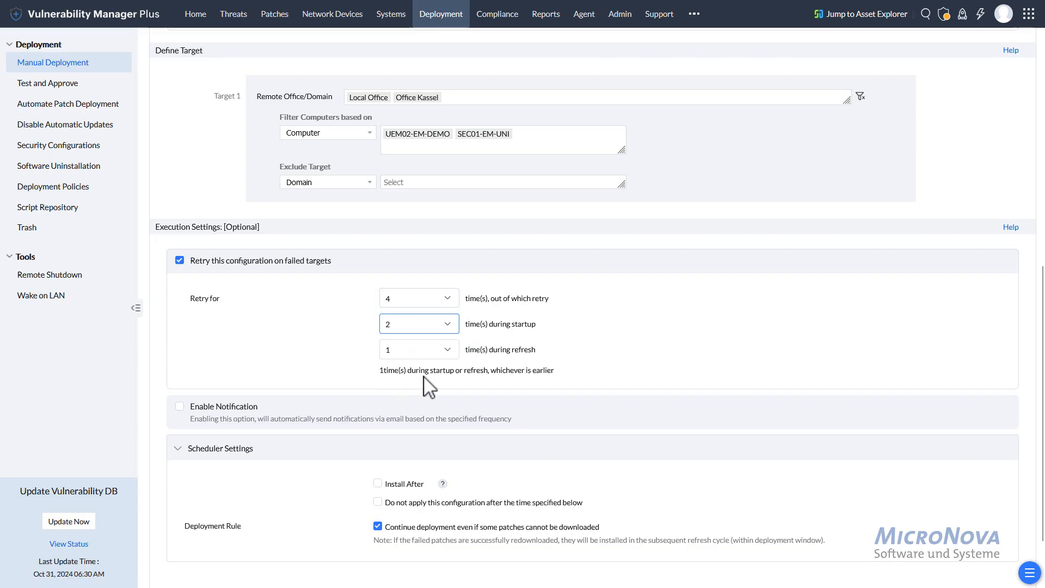
{"action": "left_click", "coordinate": [443, 353]}
{"action": "left_click", "coordinate": [413, 414]}
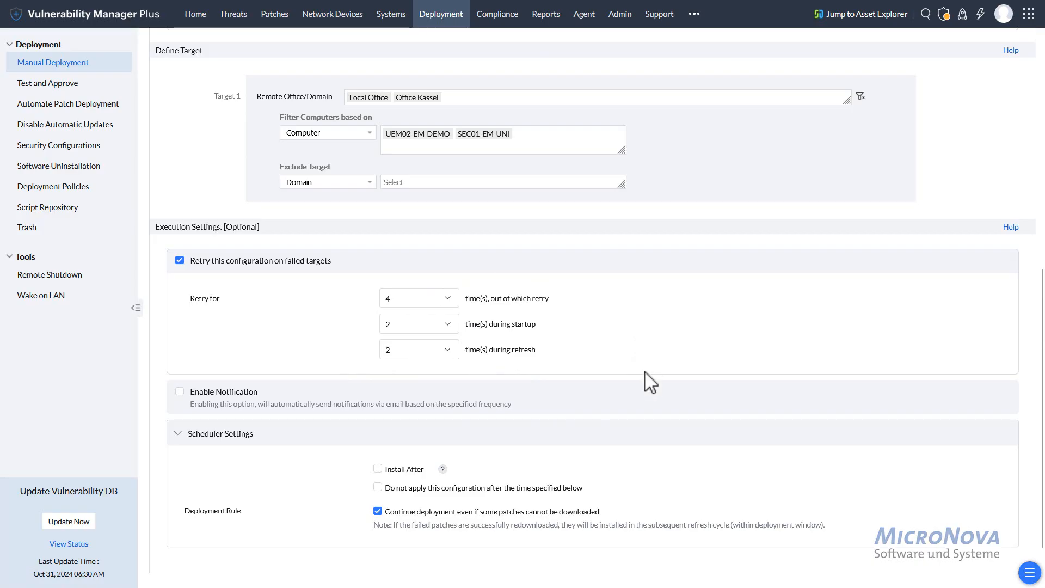
Review the remaining deployment options and the whole configuration, then leave it without deploying and return to the missing patches.
{"action": "scroll", "coordinate": [651, 383], "scroll_direction": "down", "scroll_amount": 2}
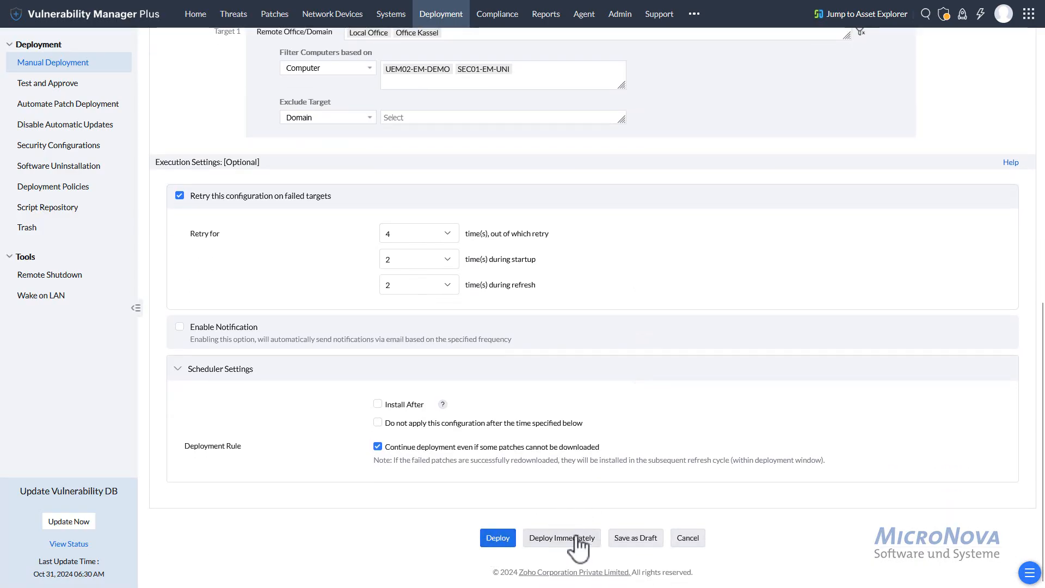
{"action": "scroll", "coordinate": [688, 420], "scroll_direction": "up", "scroll_amount": 8}
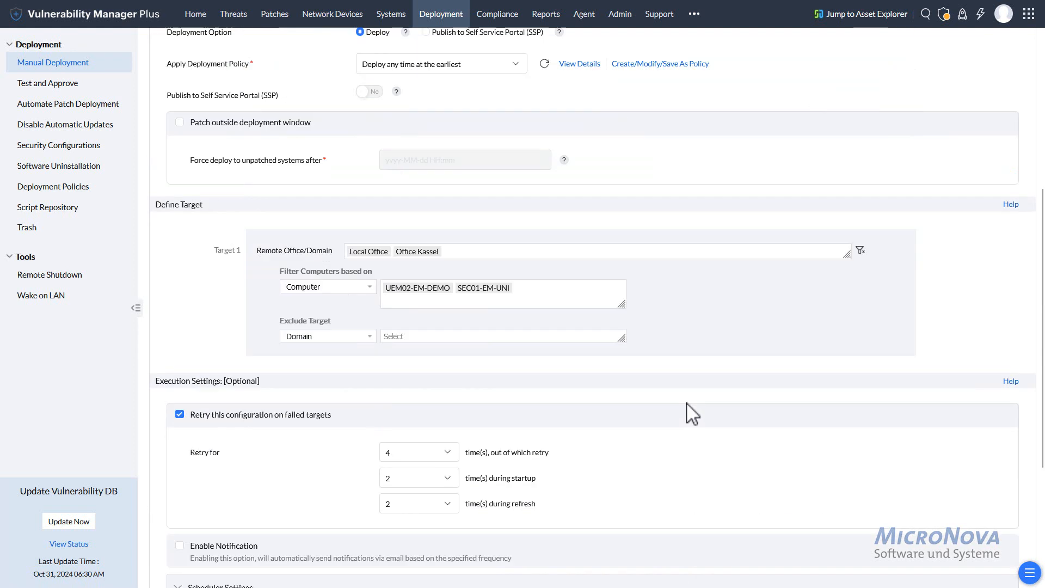
{"action": "scroll", "coordinate": [686, 420], "scroll_direction": "up", "scroll_amount": 1}
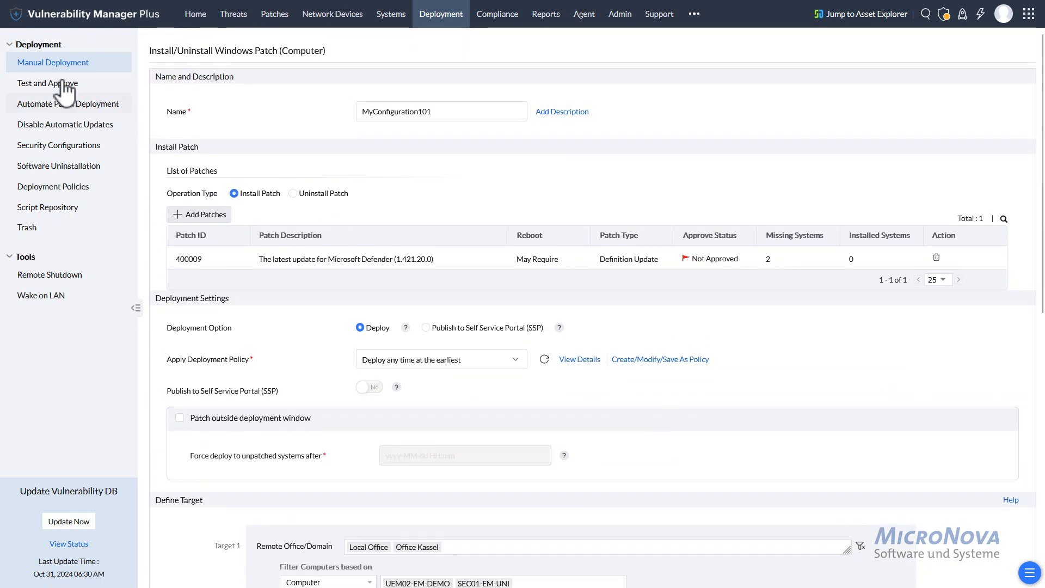
{"action": "left_click", "coordinate": [273, 16]}
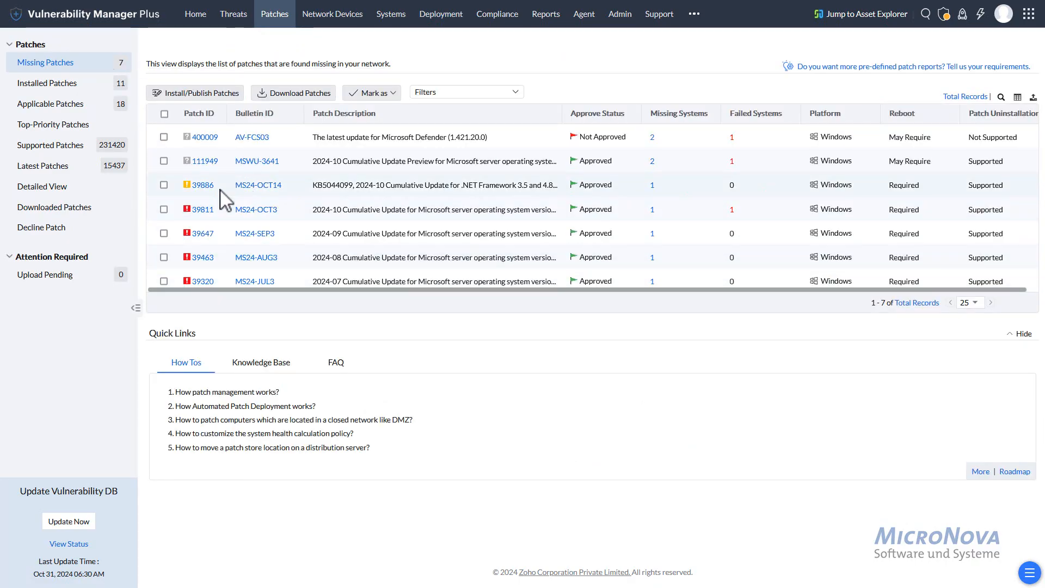
Review the bulletin details of AV-FCS03, including its summary and patch details, and close them.
{"action": "left_click", "coordinate": [260, 139]}
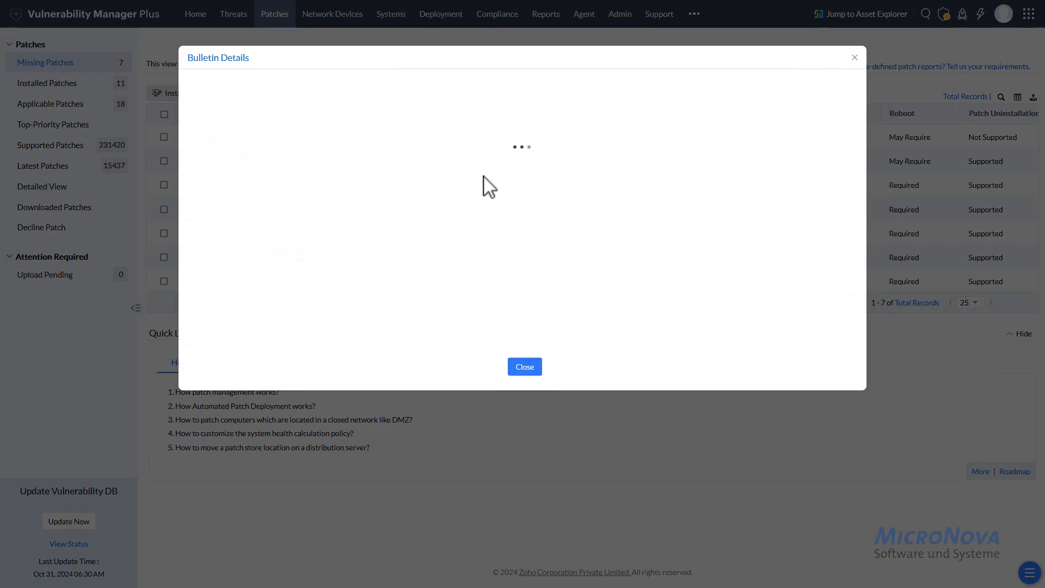
{"action": "scroll", "coordinate": [527, 202], "scroll_direction": "down", "scroll_amount": 2}
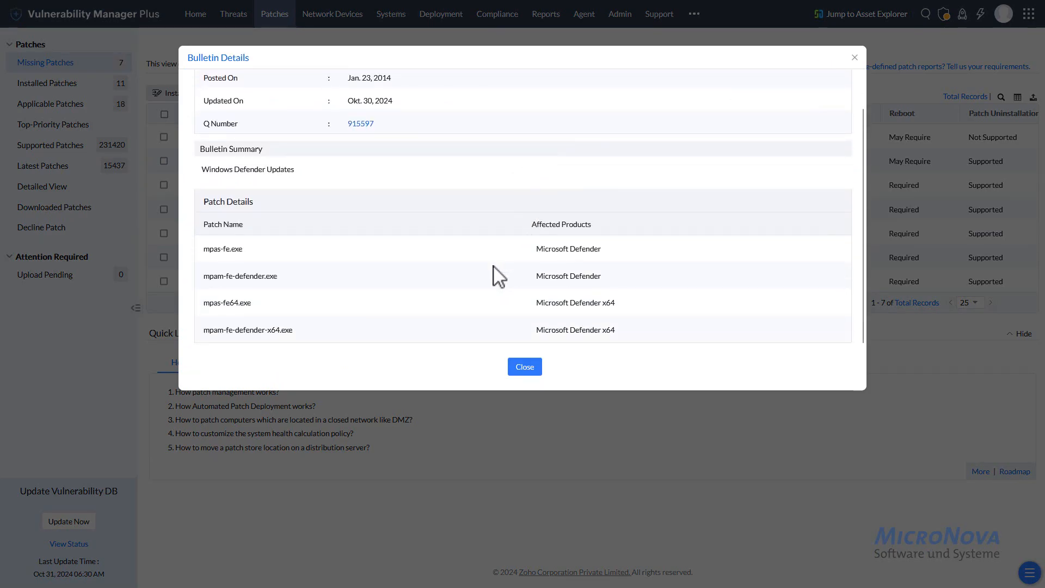
{"action": "scroll", "coordinate": [506, 245], "scroll_direction": "up", "scroll_amount": 2}
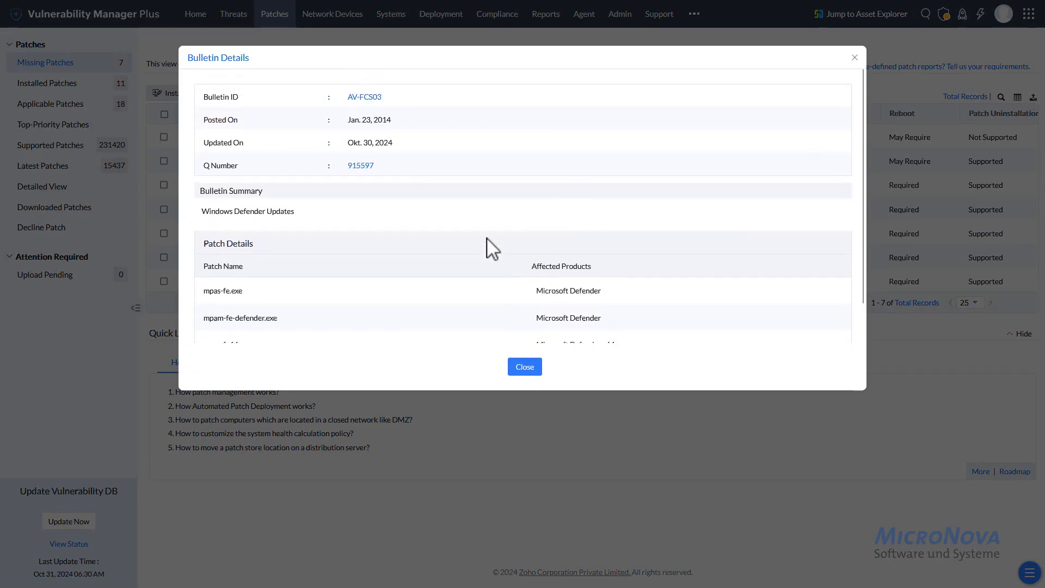
{"action": "left_click", "coordinate": [526, 372]}
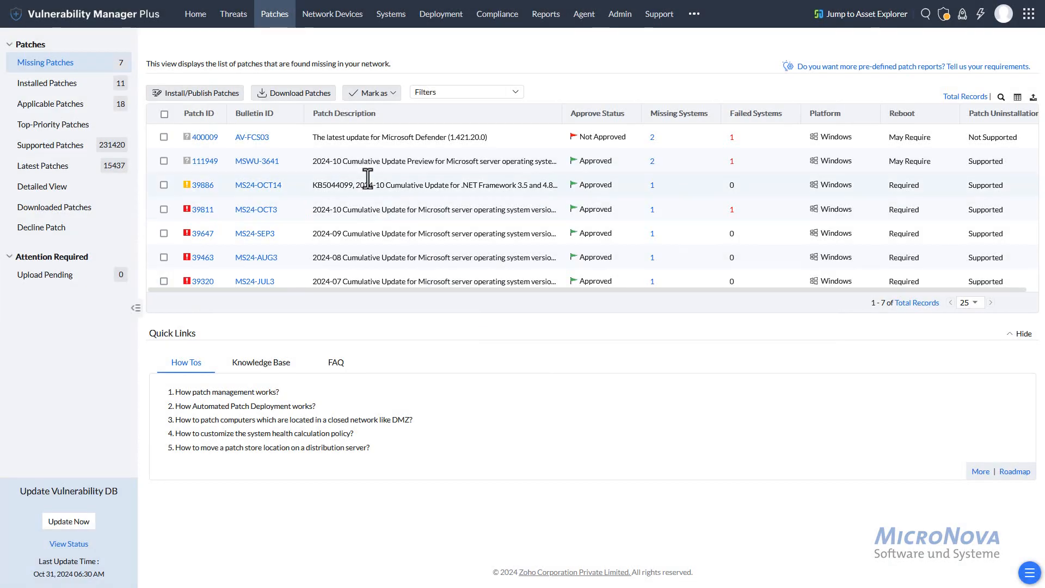
Review the patch details of 400009, including the supported languages and affected products, and close them.
{"action": "left_click", "coordinate": [206, 139]}
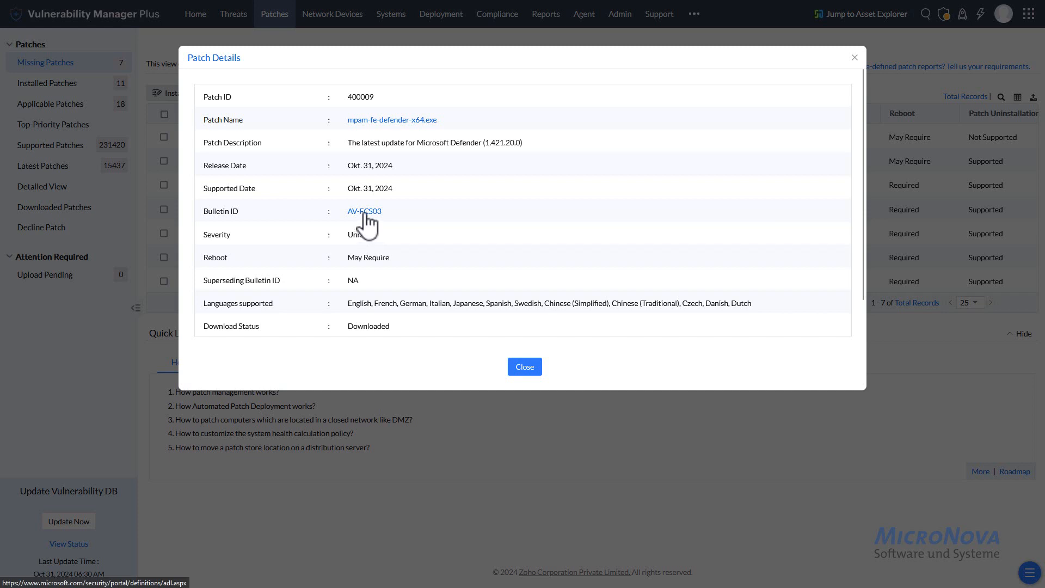
{"action": "scroll", "coordinate": [500, 264], "scroll_direction": "down", "scroll_amount": 1}
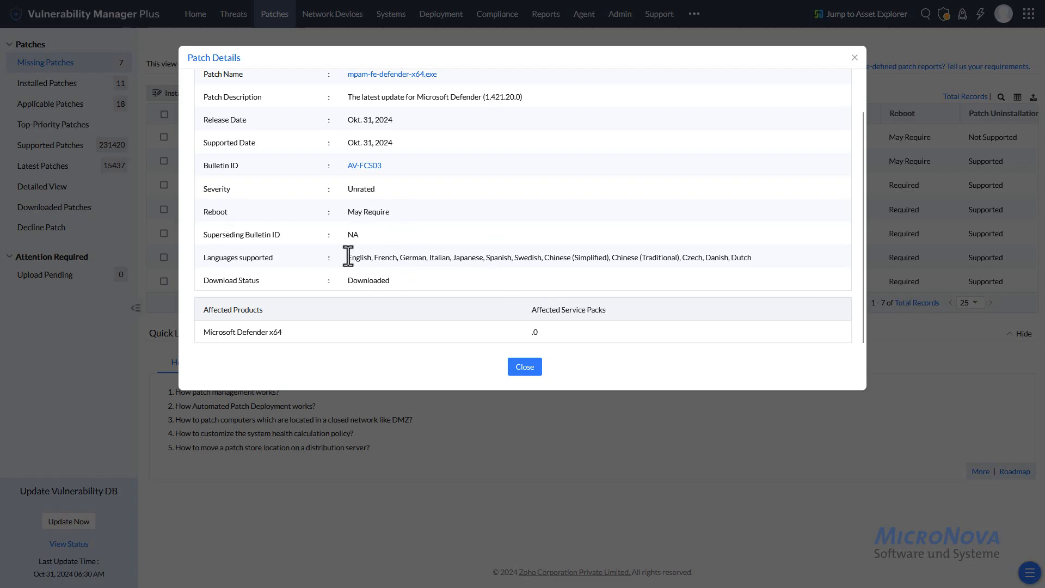
{"action": "left_click_drag", "start_coordinate": [348, 257], "coordinate": [786, 279]}
{"action": "left_click", "coordinate": [749, 212]}
{"action": "left_click", "coordinate": [524, 369]}
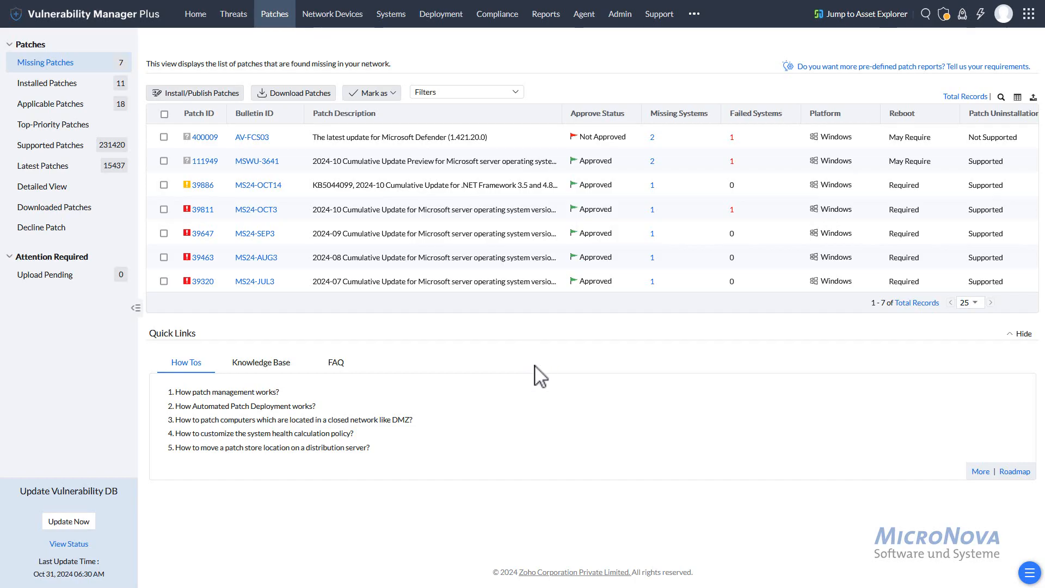
Mark the missing patches 400009 (Microsoft Defender) and 342668 (Mozilla Firefox) as approved.
{"action": "left_click", "coordinate": [163, 136]}
{"action": "left_click", "coordinate": [387, 93]}
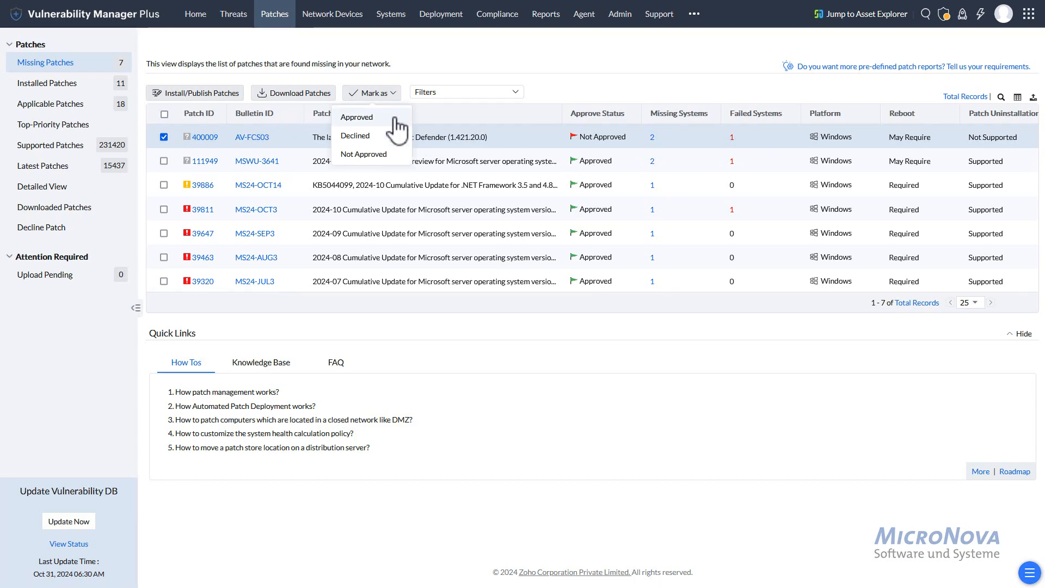
{"action": "left_click", "coordinate": [376, 123]}
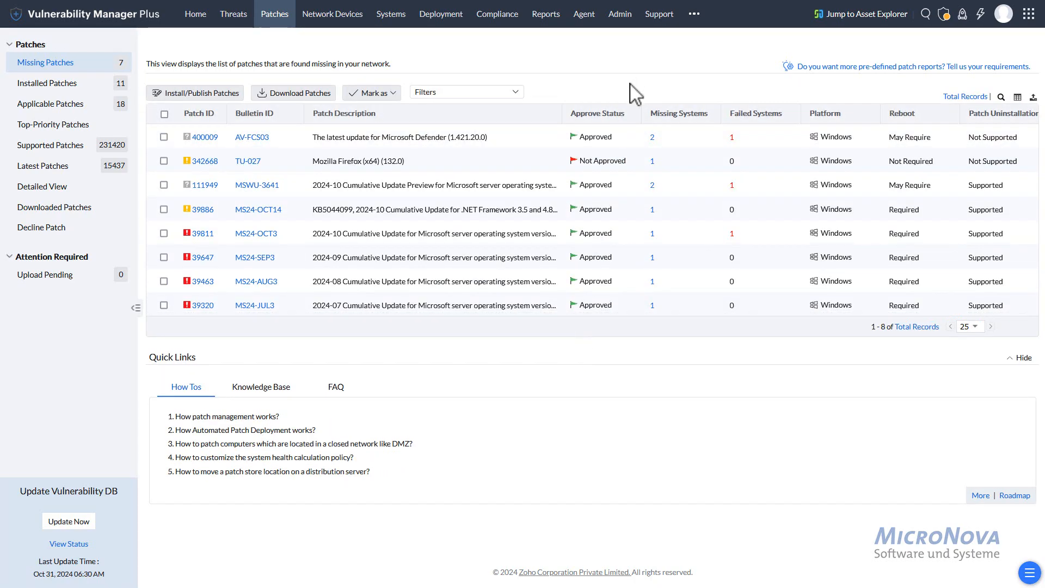
{"action": "left_click", "coordinate": [164, 161]}
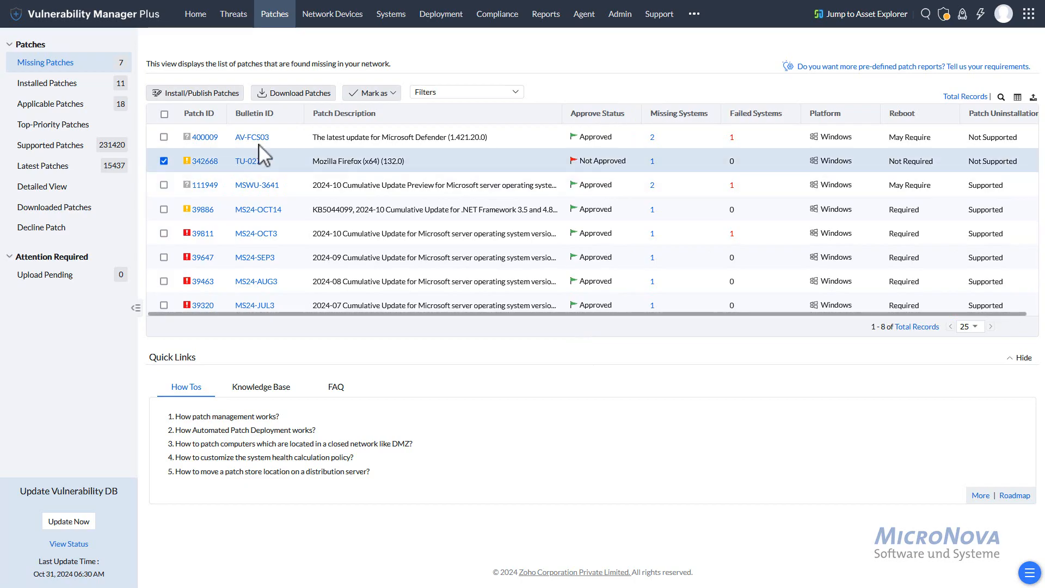
{"action": "left_click", "coordinate": [388, 93]}
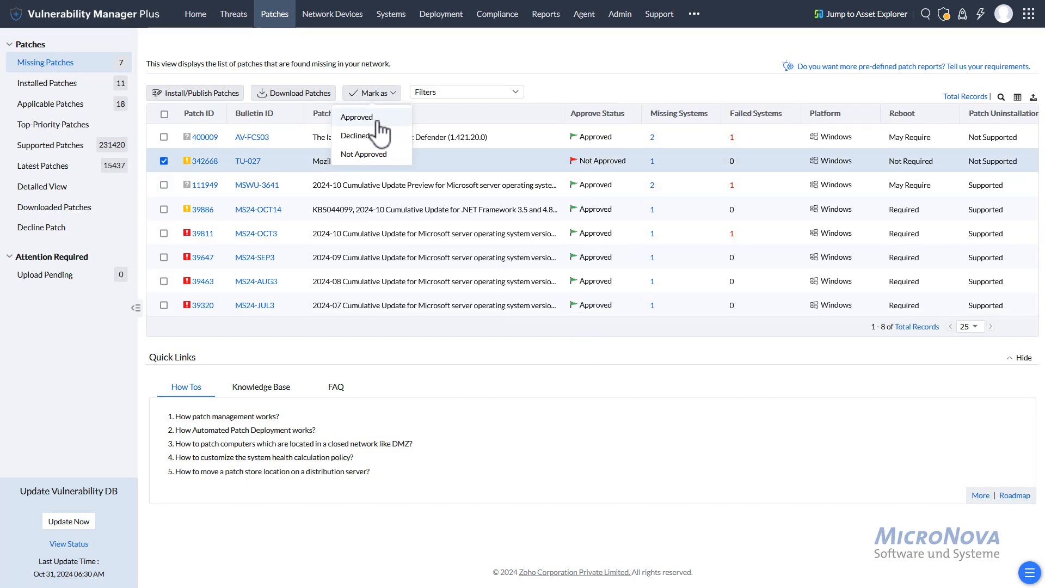
{"action": "left_click", "coordinate": [389, 122]}
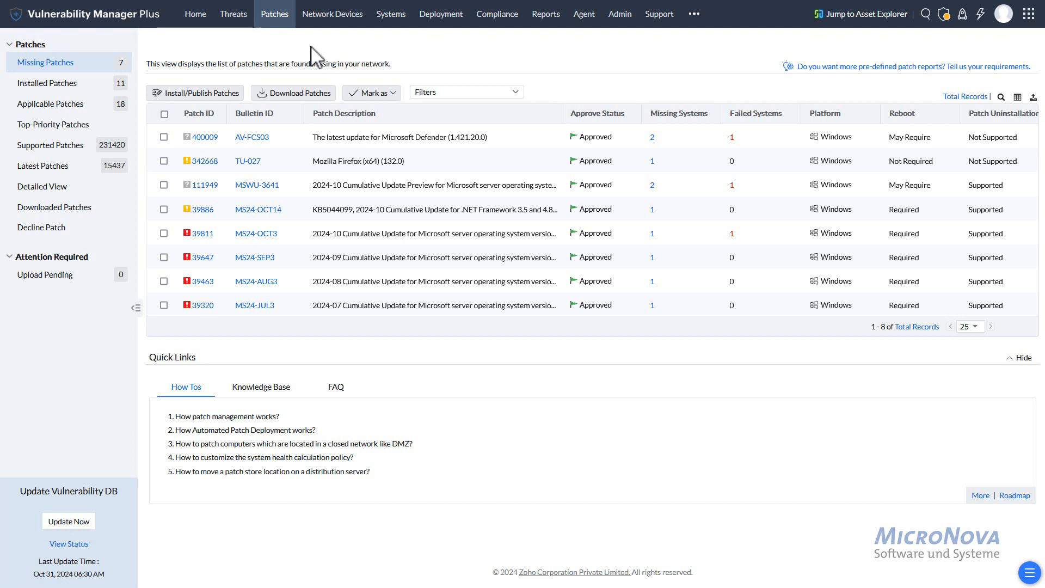
Review the automated patch deployment tasks created by all, inspect the failed systems of MS Auto Deploy, and return to the task list.
{"action": "left_click", "coordinate": [434, 25]}
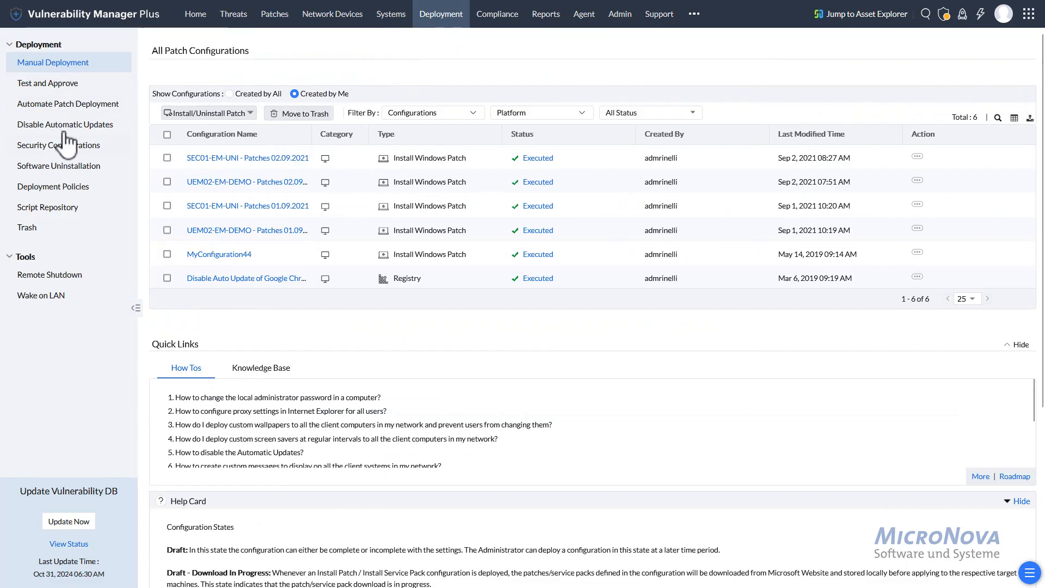
{"action": "left_click", "coordinate": [92, 111]}
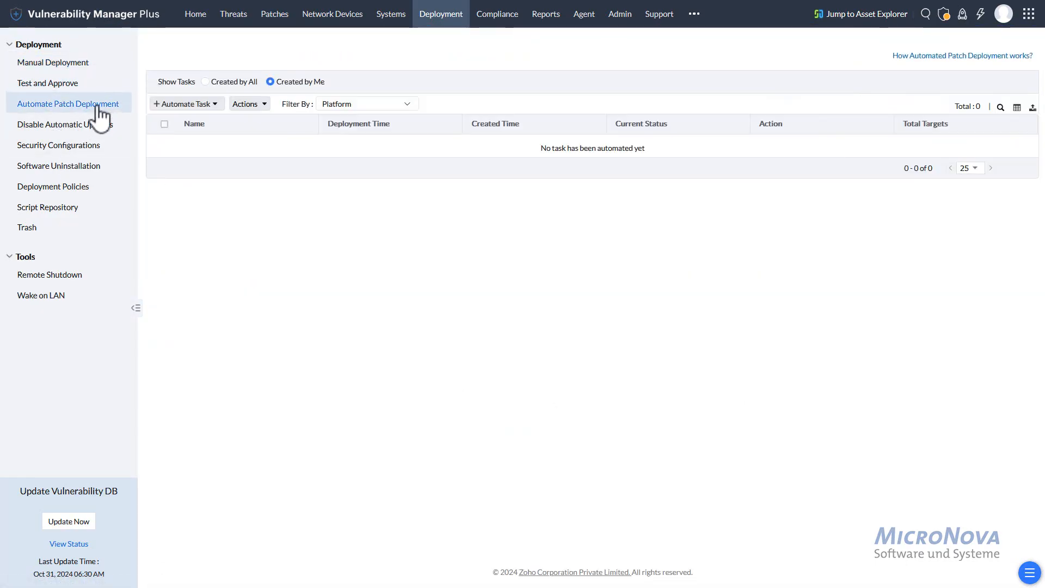
{"action": "left_click", "coordinate": [207, 82]}
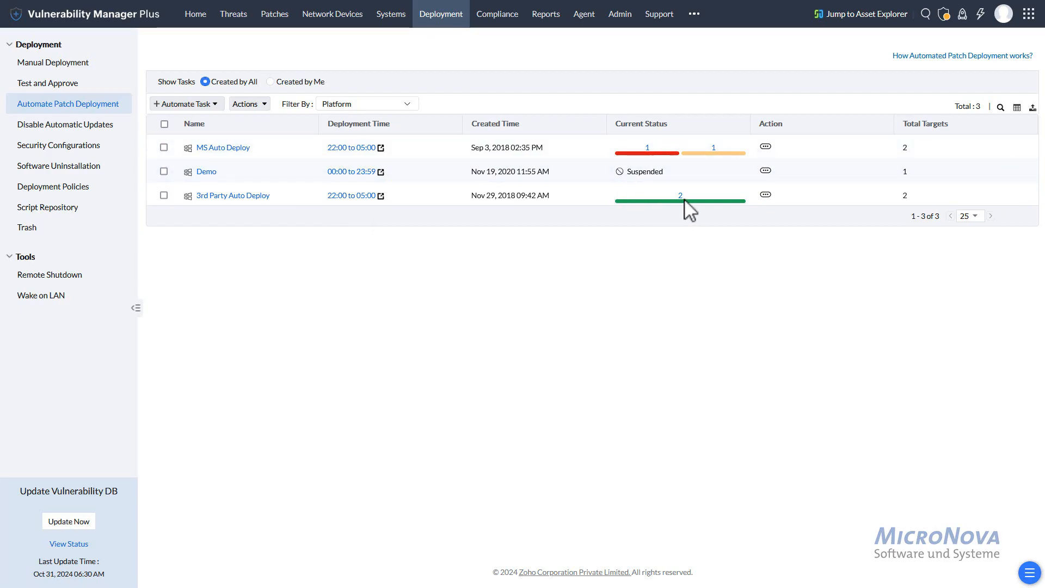
{"action": "mouse_move", "coordinate": [719, 168]}
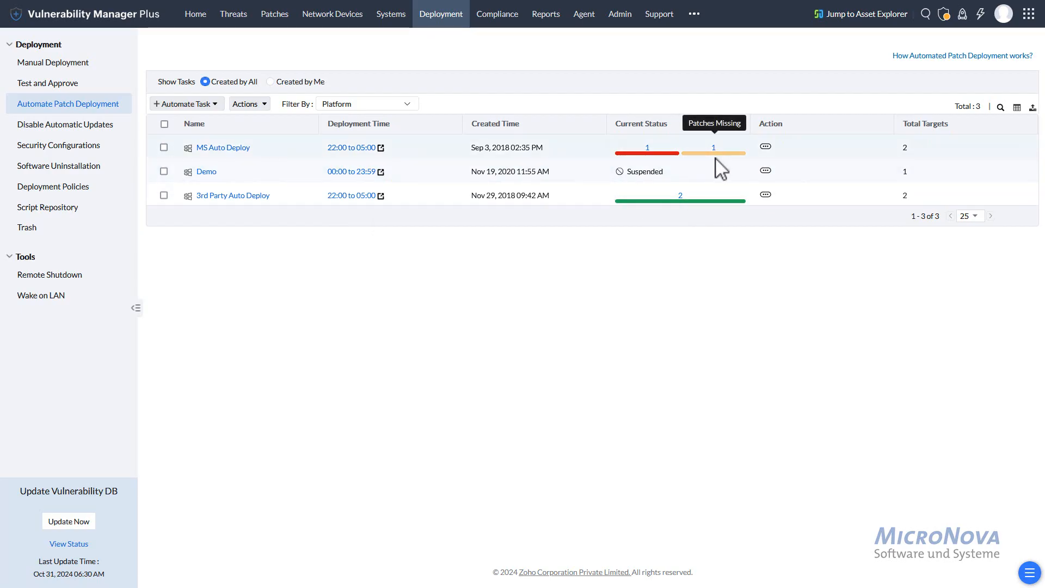
{"action": "mouse_move", "coordinate": [653, 158]}
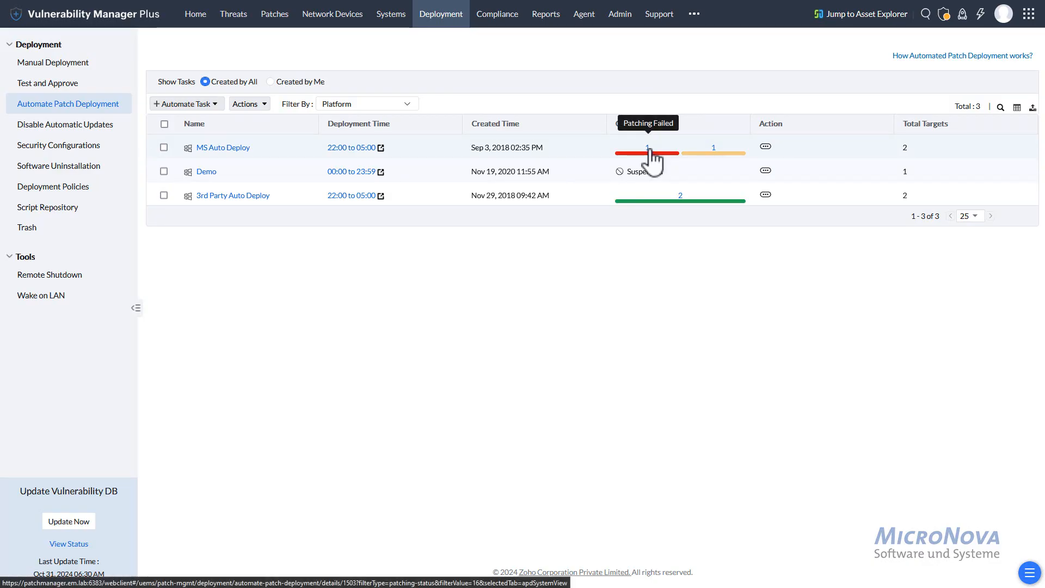
{"action": "left_click", "coordinate": [649, 151]}
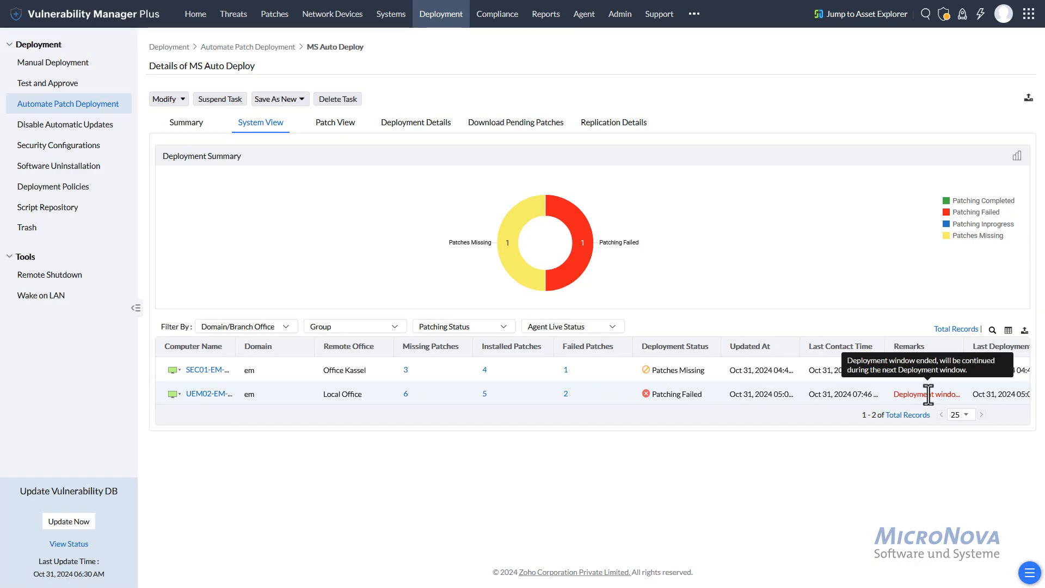
{"action": "left_click", "coordinate": [49, 106]}
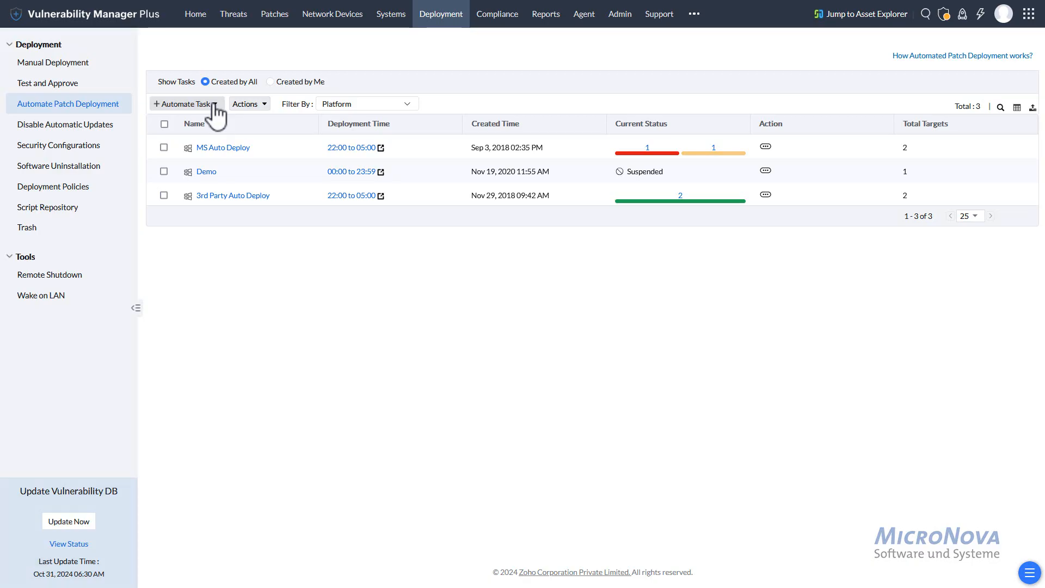
Create a Windows automated patch task named "Critical and Important Patches - Client" with the description "Microsoft and 3rd Party Patches".
{"action": "left_click", "coordinate": [215, 106]}
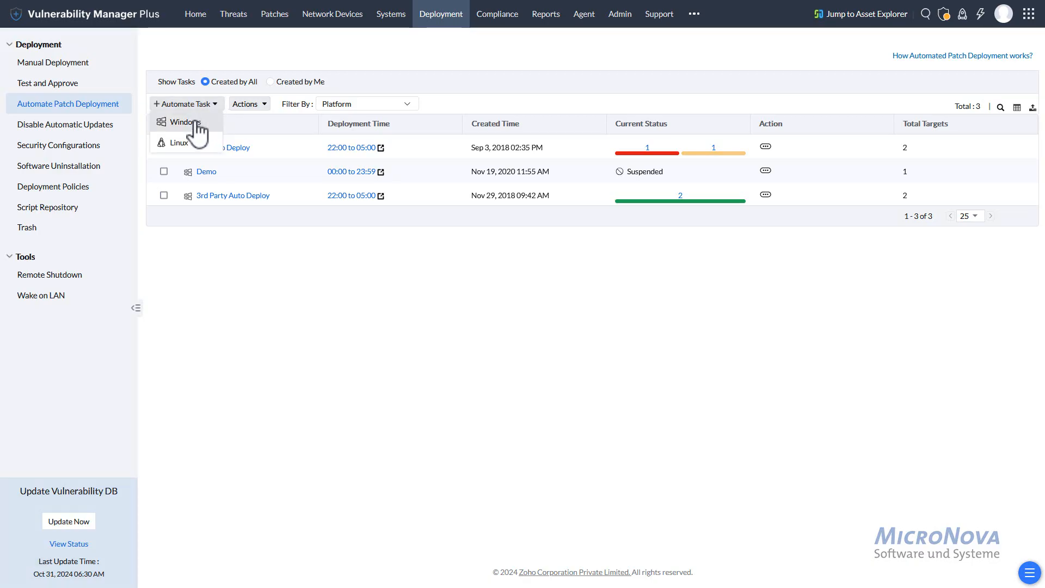
{"action": "left_click", "coordinate": [198, 129]}
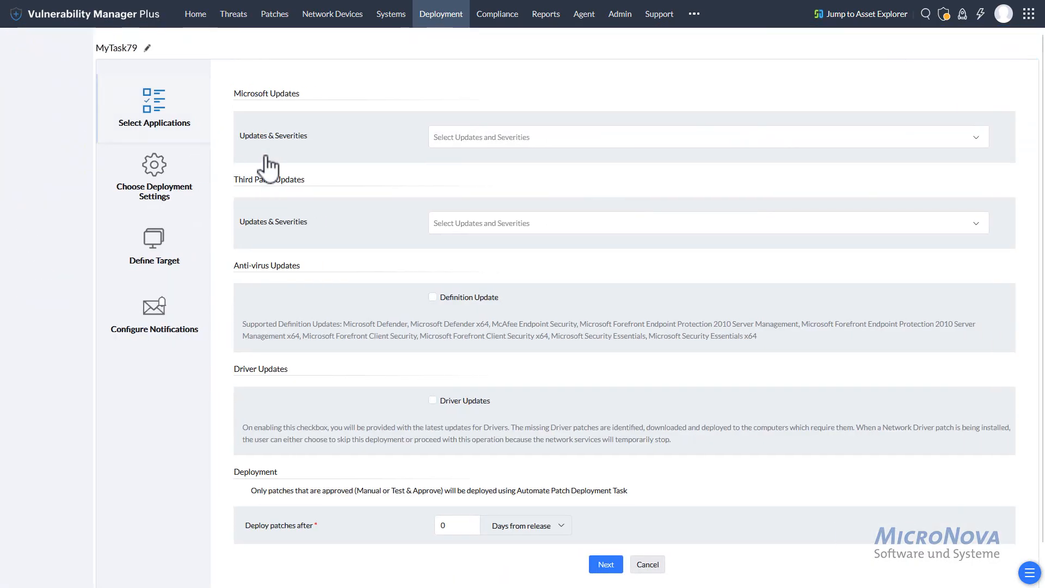
{"action": "left_click", "coordinate": [55, 48]}
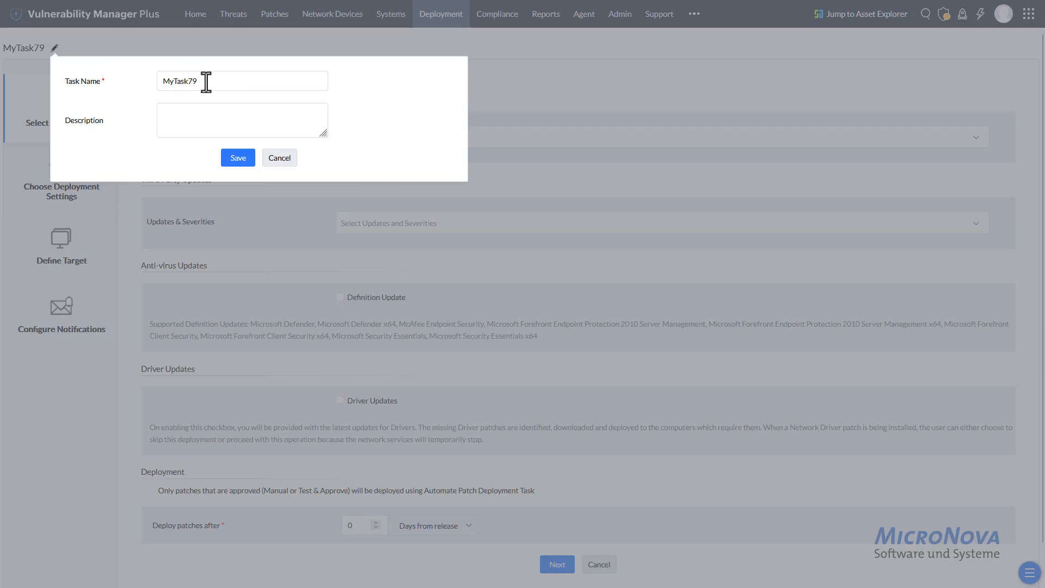
{"action": "left_click_drag", "start_coordinate": [205, 82], "coordinate": [127, 80]}
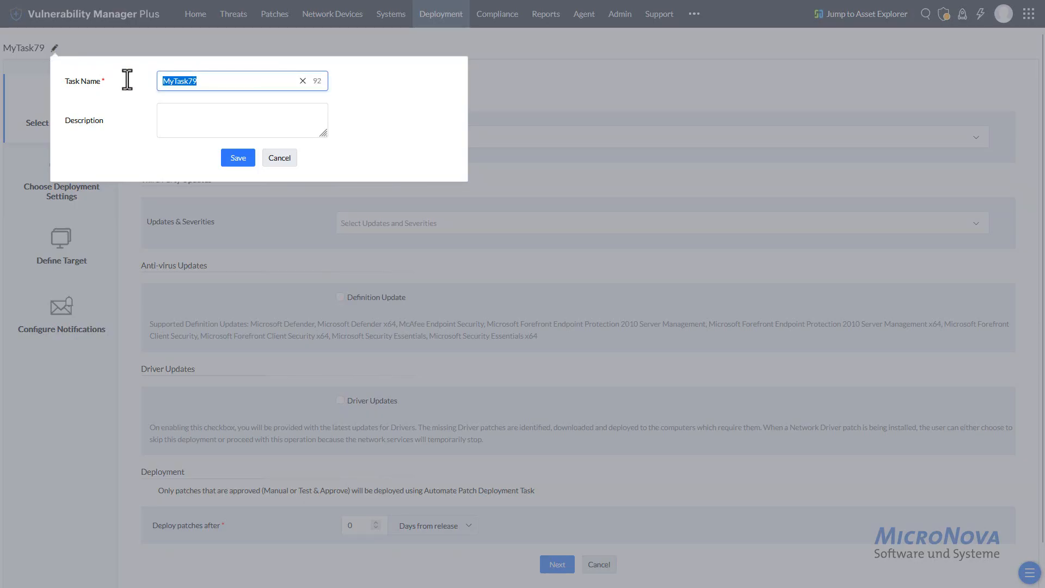
{"action": "type", "text": "c"}
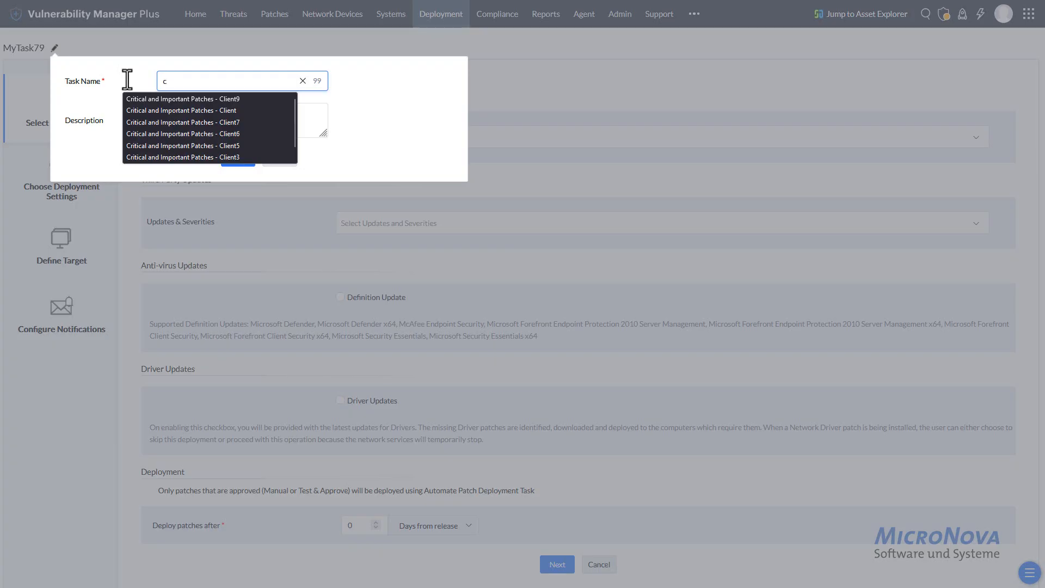
{"action": "left_click", "coordinate": [166, 110]}
{"action": "left_click", "coordinate": [209, 127]}
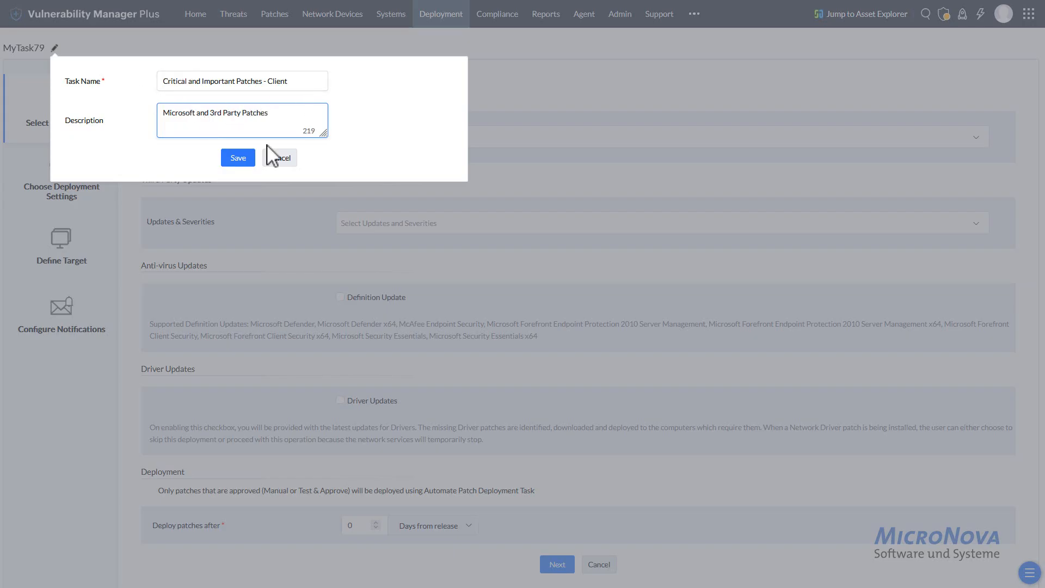
{"action": "left_click", "coordinate": [238, 164]}
Include Microsoft security updates with Critical and Important severity in the task.
{"action": "left_click", "coordinate": [384, 139]}
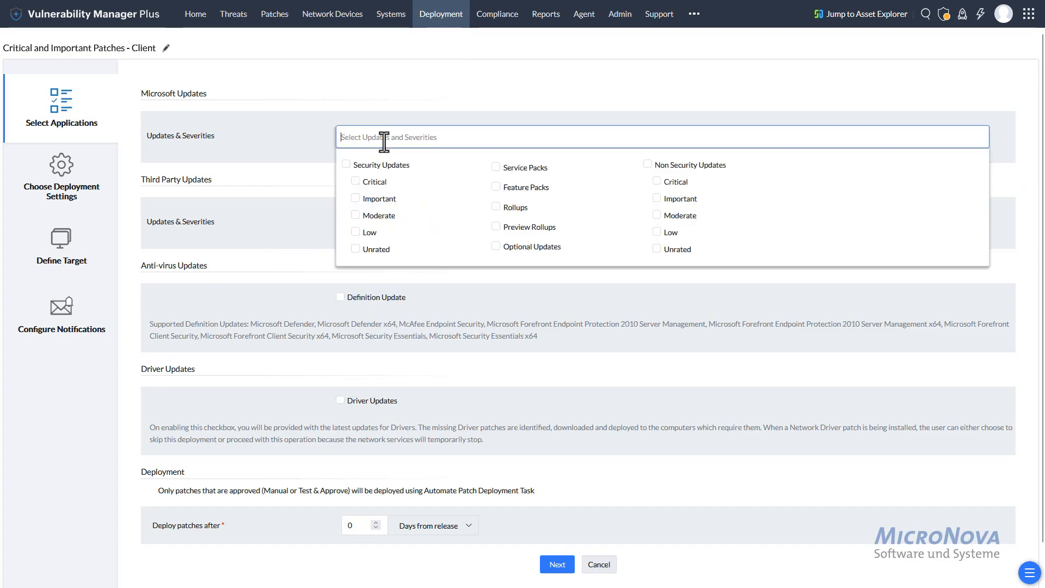
{"action": "left_click", "coordinate": [364, 182]}
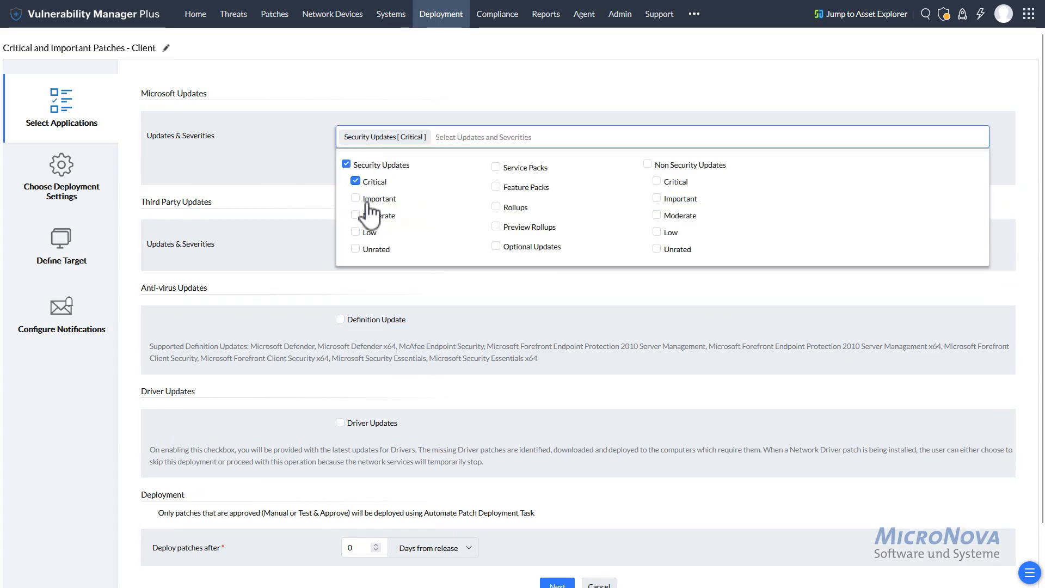
{"action": "left_click", "coordinate": [366, 200]}
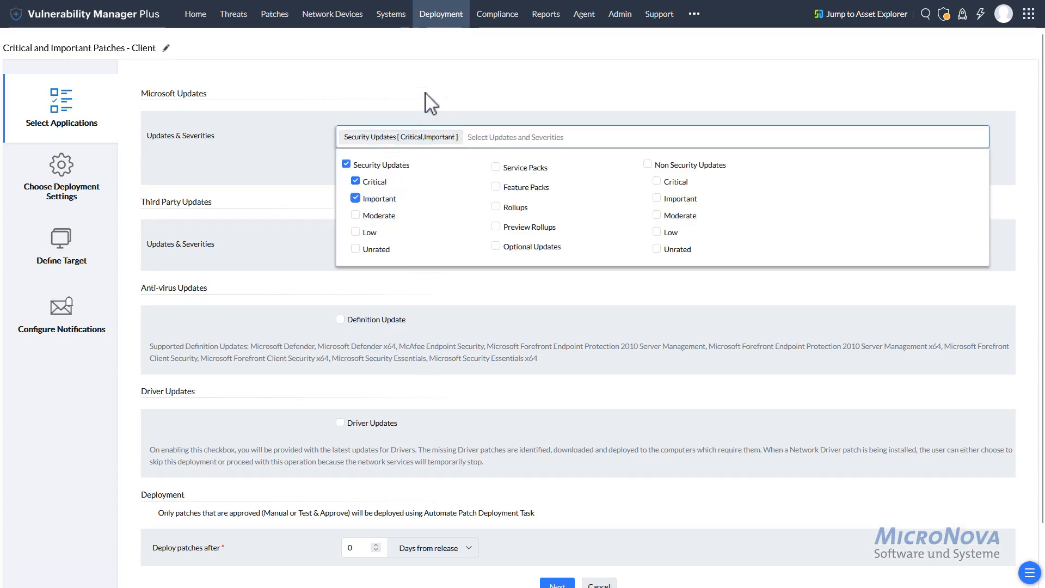
{"action": "left_click", "coordinate": [396, 71]}
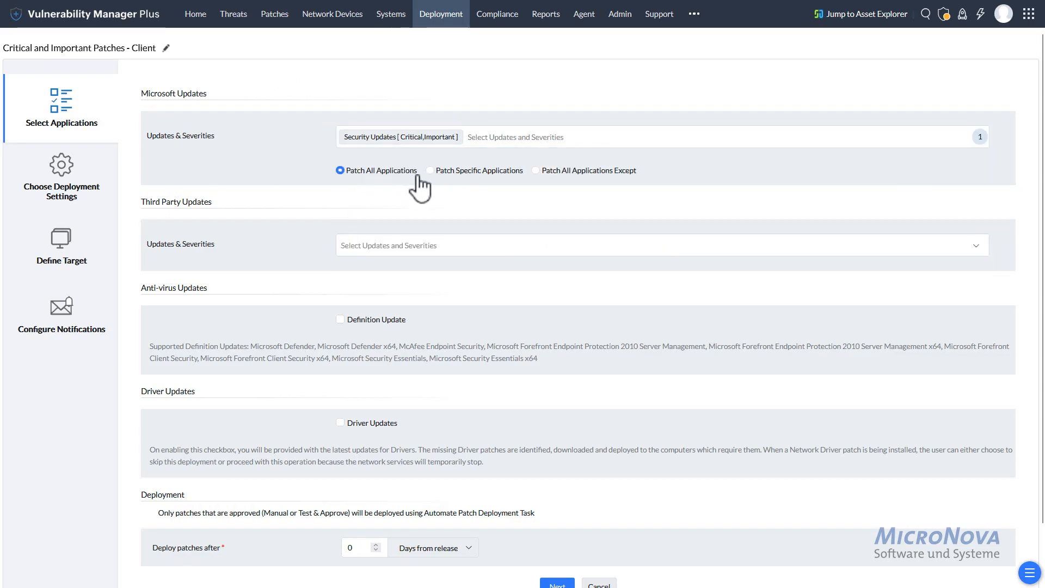
{"action": "left_click", "coordinate": [549, 172]}
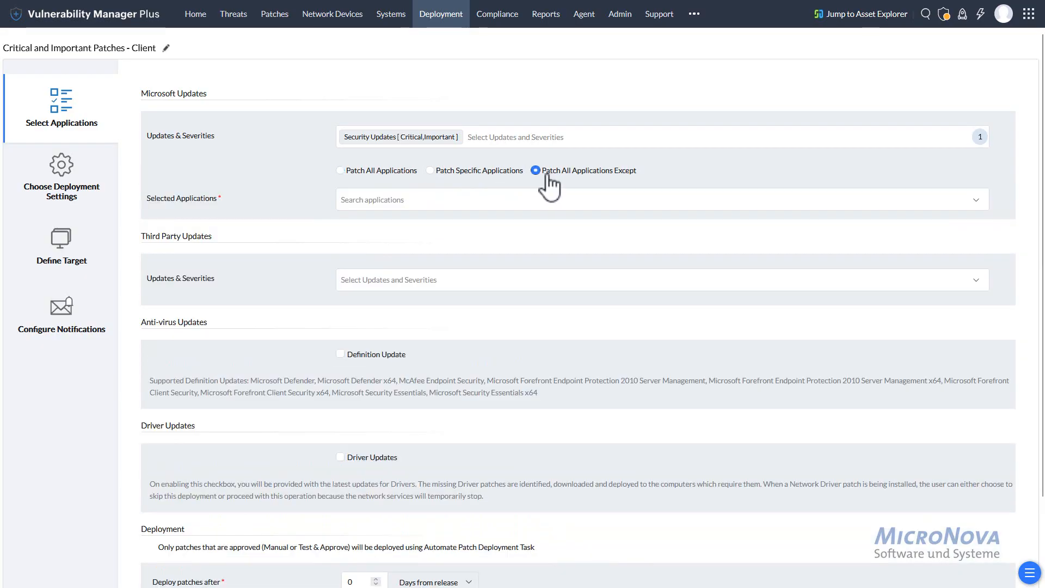
{"action": "left_click", "coordinate": [509, 200]}
{"action": "left_click", "coordinate": [342, 171]}
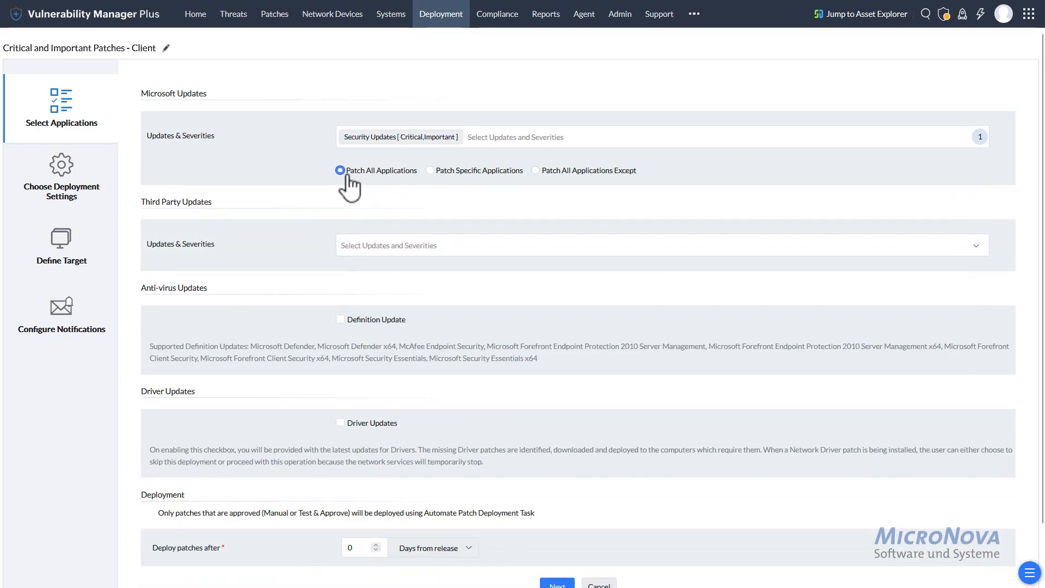
Include third-party updates with Critical and Important severity in the task, patching all applications.
{"action": "left_click", "coordinate": [385, 245]}
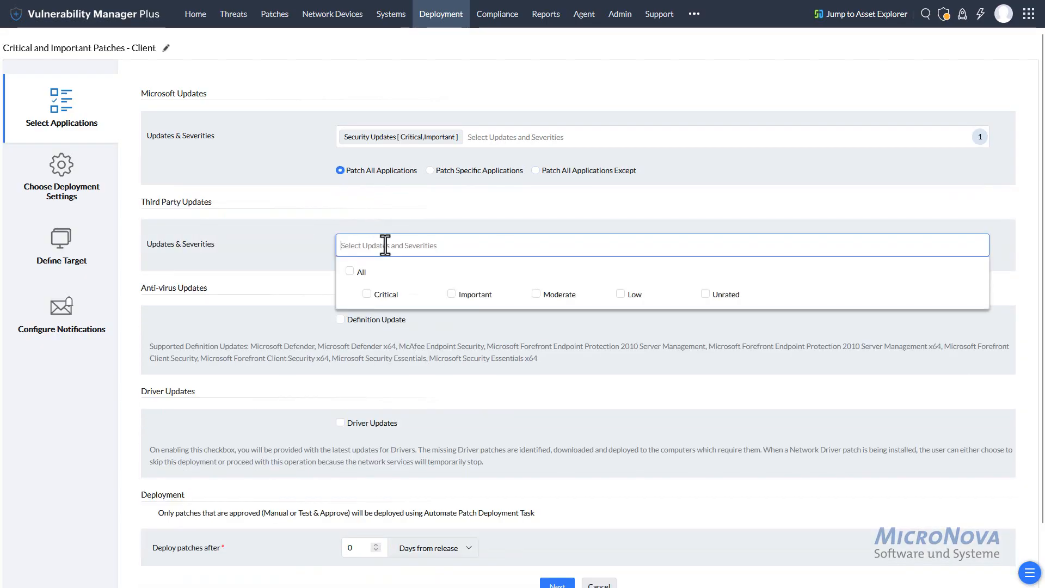
{"action": "left_click", "coordinate": [370, 297]}
{"action": "left_click", "coordinate": [452, 294]}
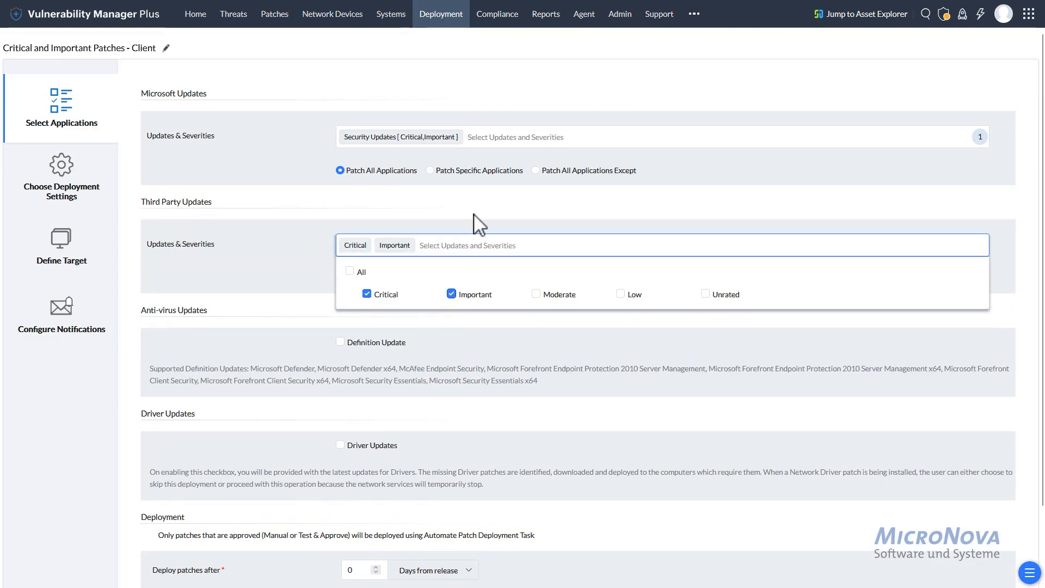
{"action": "left_click", "coordinate": [474, 220]}
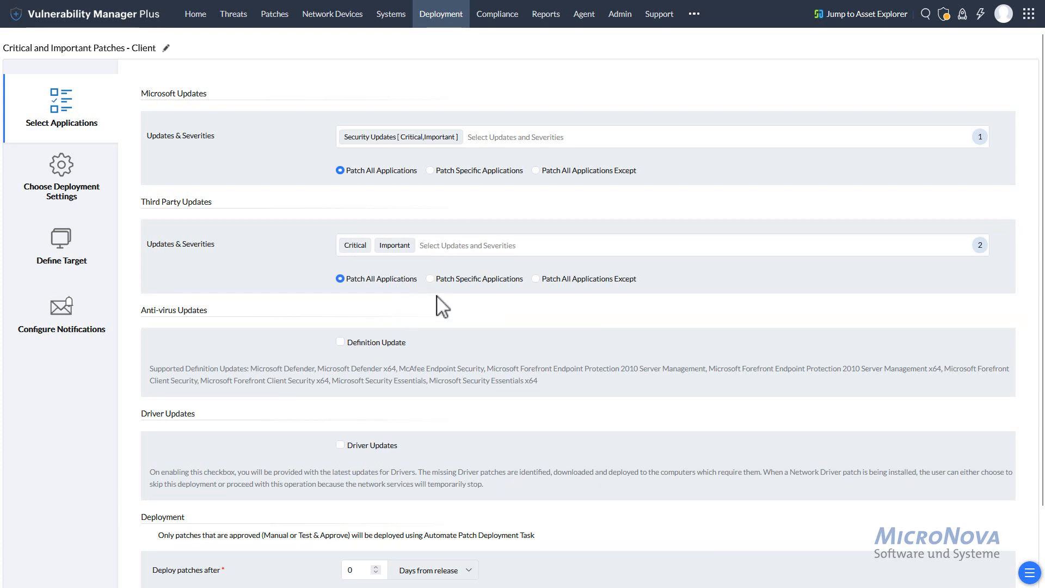
{"action": "left_click", "coordinate": [536, 279]}
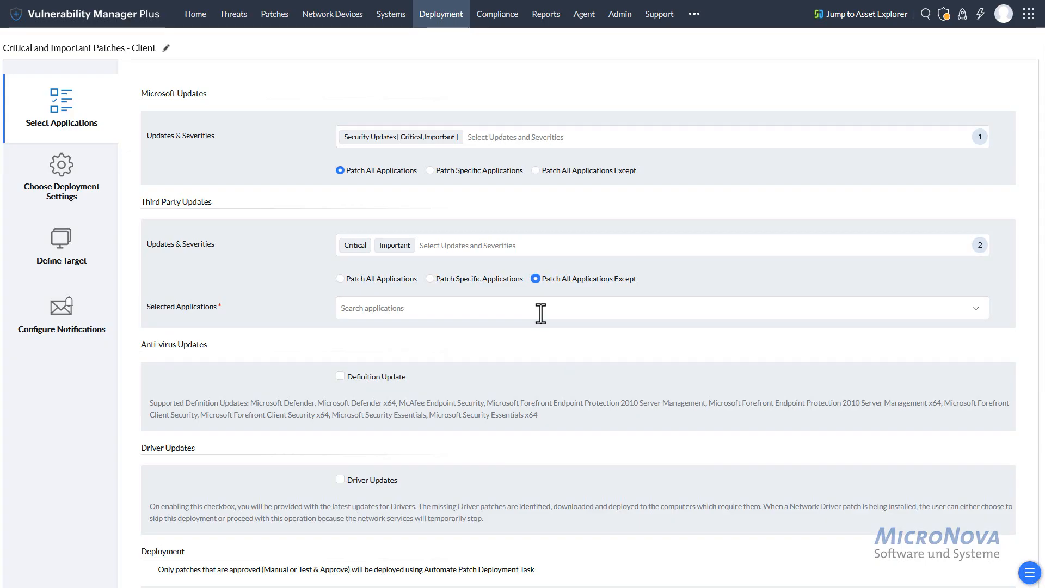
{"action": "left_click", "coordinate": [341, 279]}
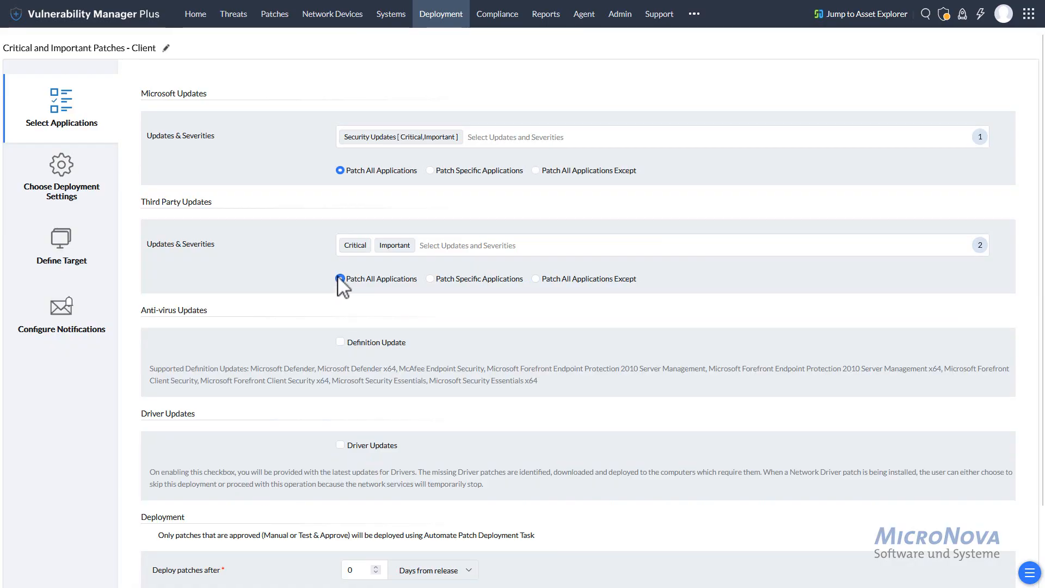
{"action": "scroll", "coordinate": [192, 366], "scroll_direction": "down", "scroll_amount": 2}
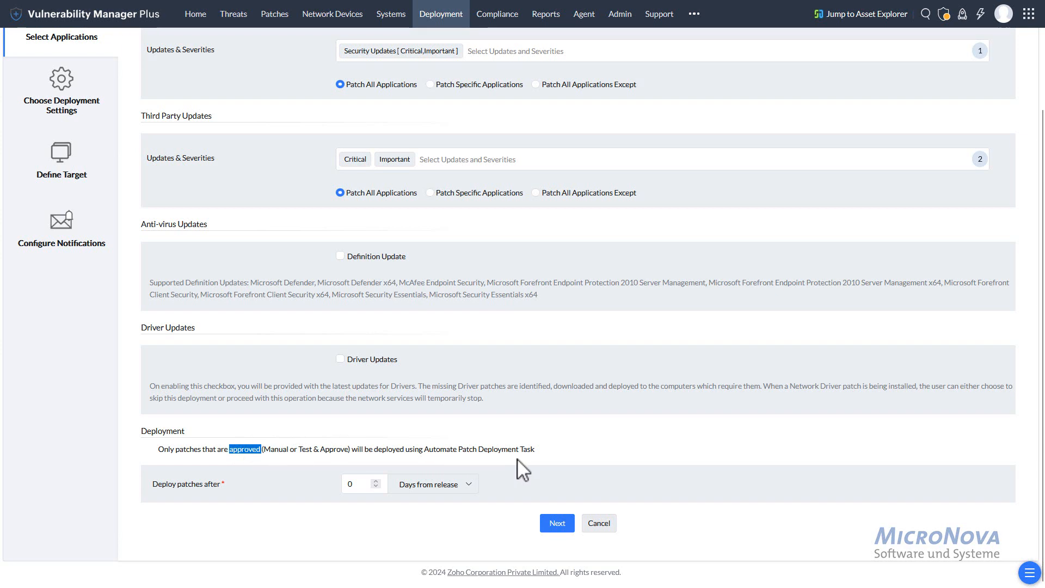
Set the patch deployment delay to count days from approval and continue to the deployment settings.
{"action": "left_click", "coordinate": [640, 451]}
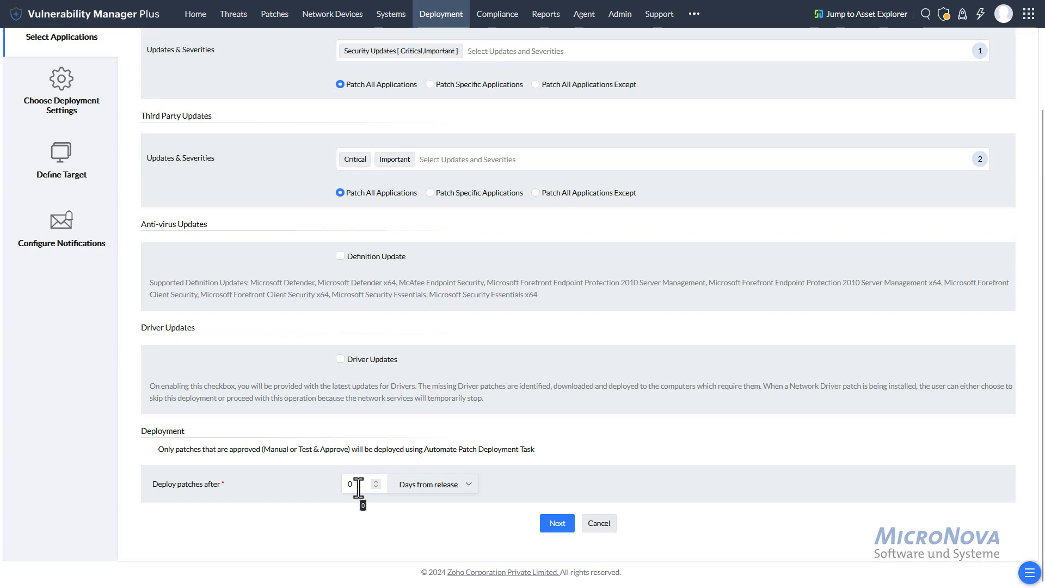
{"action": "left_click", "coordinate": [468, 486]}
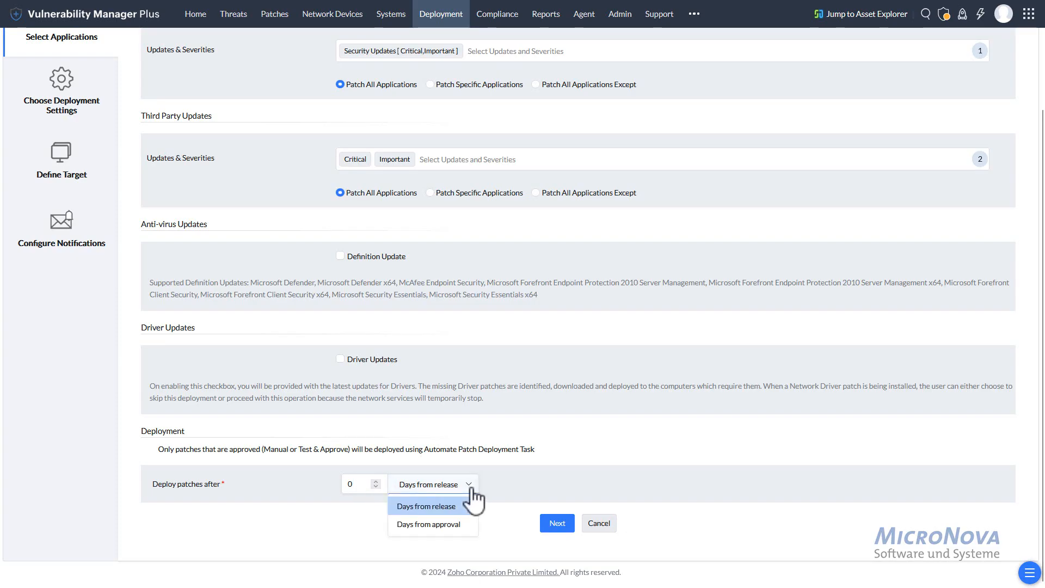
{"action": "left_click", "coordinate": [452, 525]}
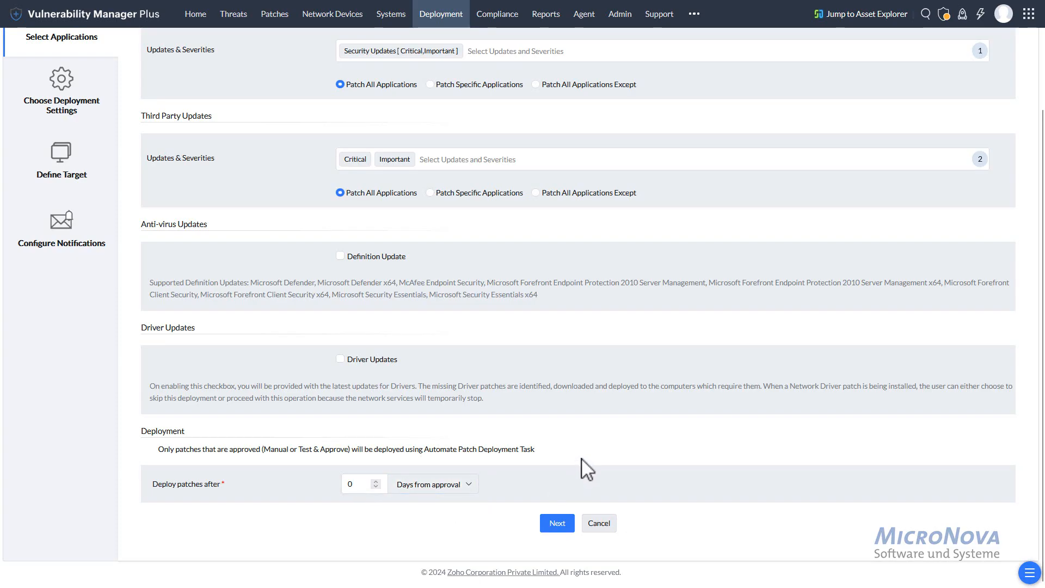
{"action": "left_click", "coordinate": [560, 524]}
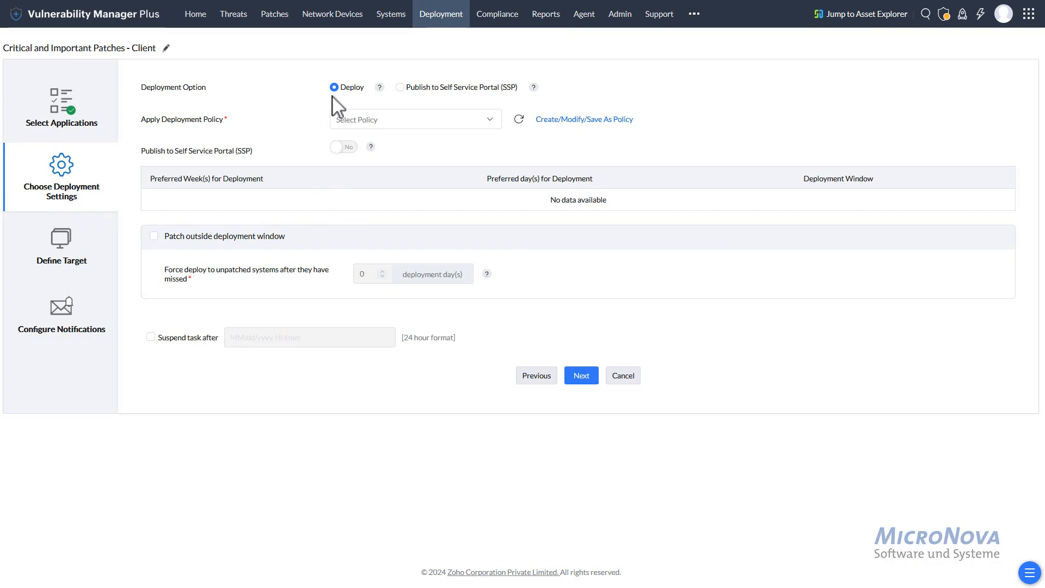
Choose Deploy as the deployment option and apply the "Critical und Important Patches - Client" deployment policy.
{"action": "left_click", "coordinate": [392, 123]}
{"action": "left_click", "coordinate": [395, 125]}
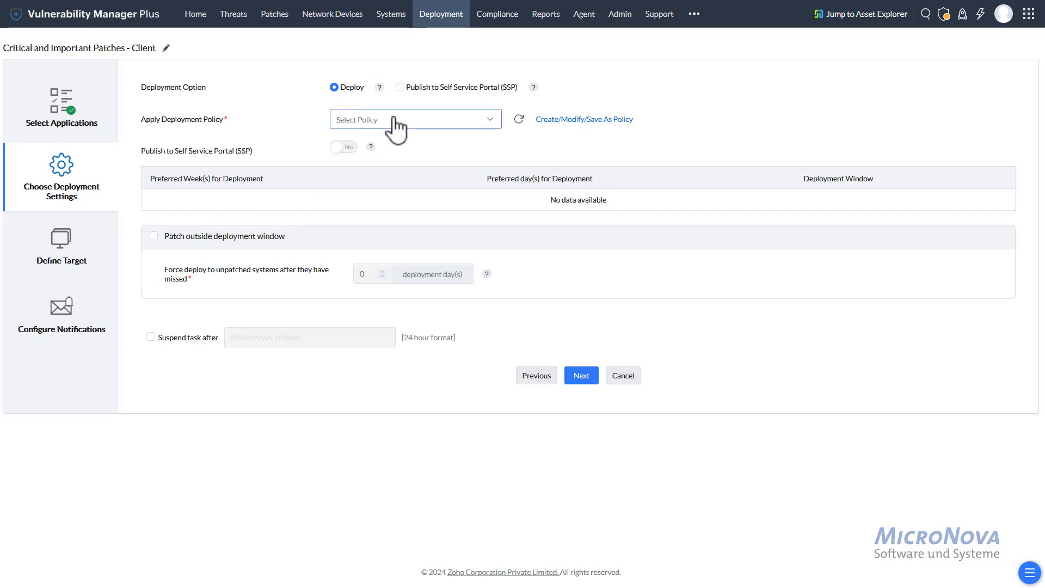
{"action": "left_click", "coordinate": [400, 88]}
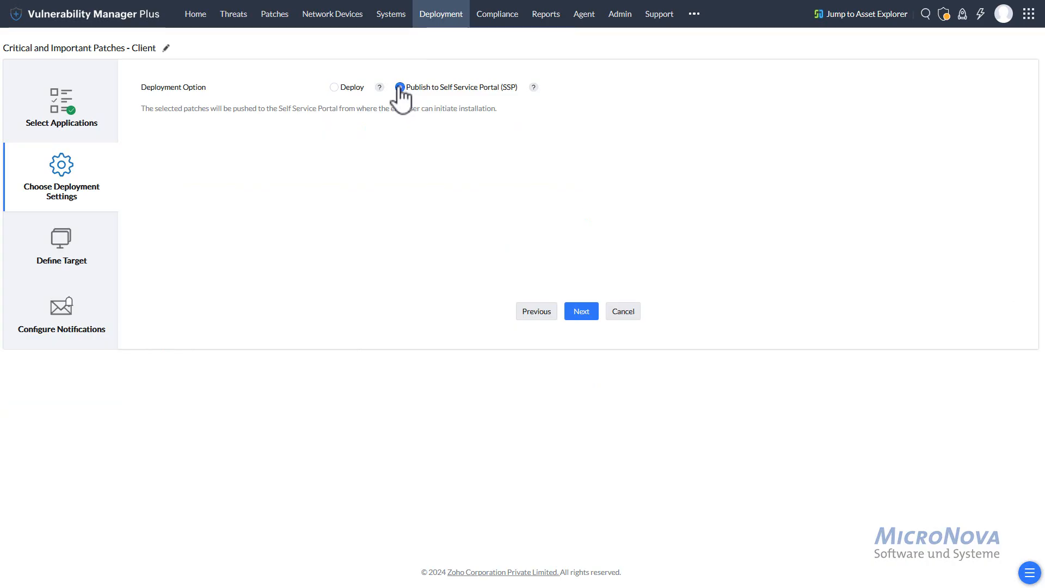
{"action": "left_click", "coordinate": [346, 90]}
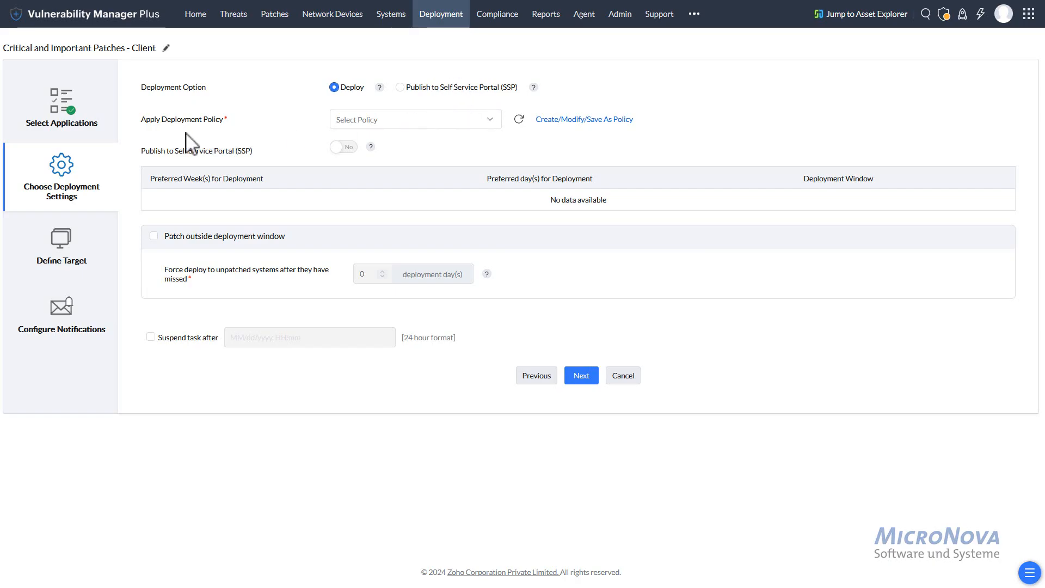
{"action": "left_click", "coordinate": [490, 121]}
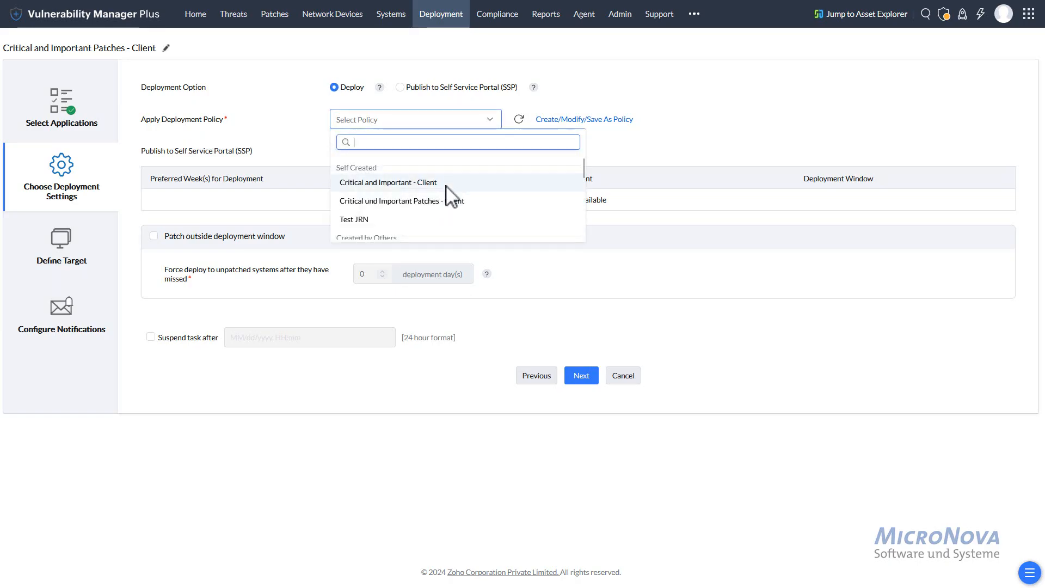
{"action": "left_click", "coordinate": [438, 202]}
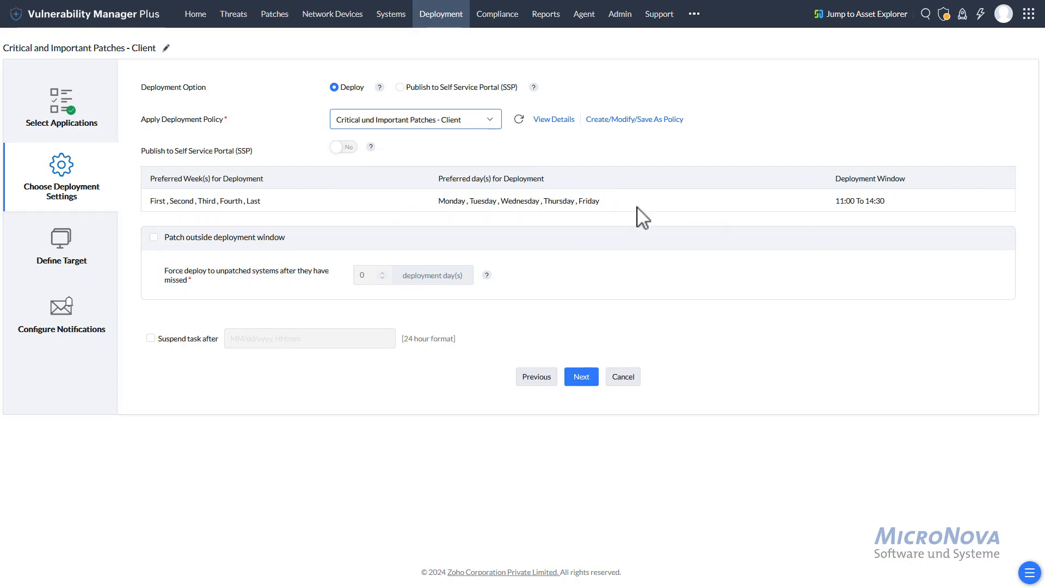
Start a new deployment policy from the policy overview and name it "Critical and Important Patches - Clients3".
{"action": "left_click", "coordinate": [630, 124]}
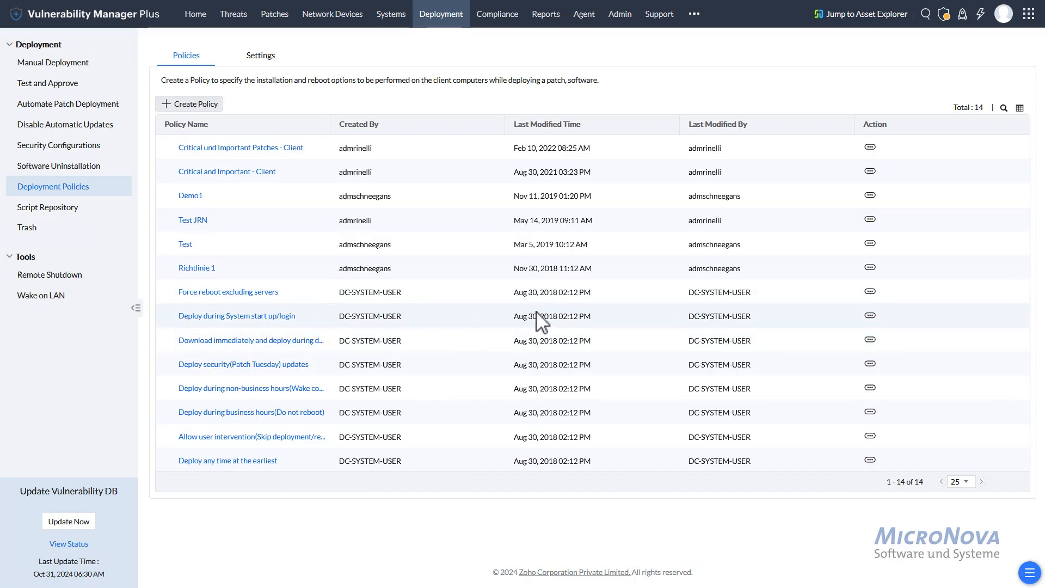
{"action": "left_click", "coordinate": [870, 147]}
{"action": "left_click", "coordinate": [205, 106]}
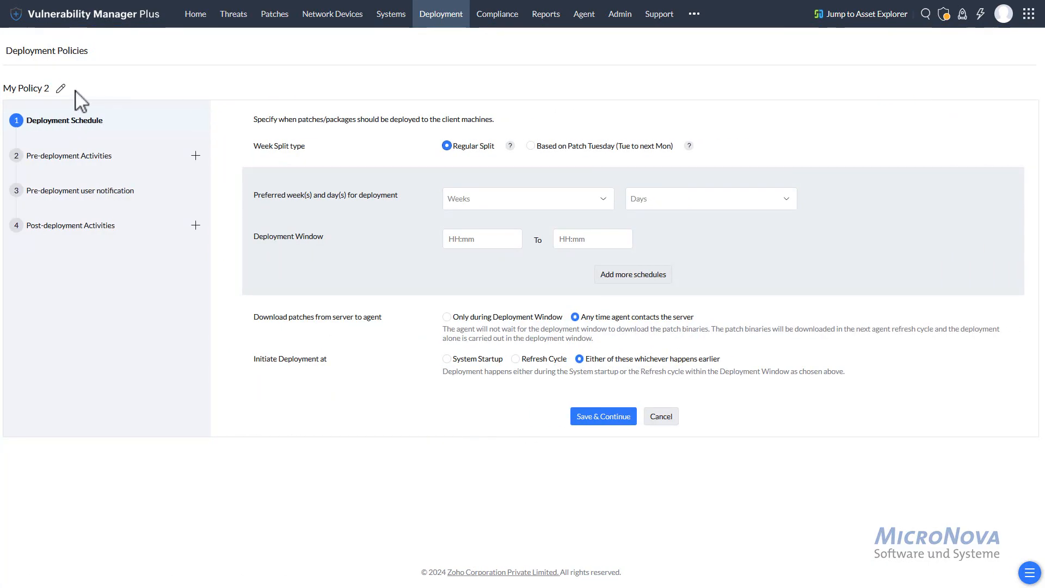
{"action": "left_click", "coordinate": [60, 89]}
{"action": "left_click_drag", "start_coordinate": [212, 124], "coordinate": [98, 122]}
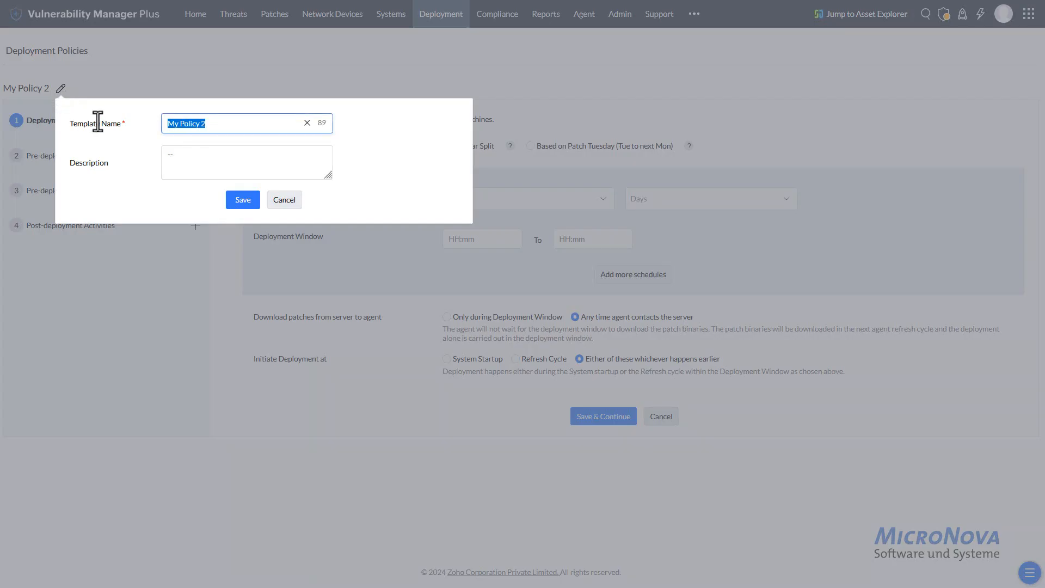
{"action": "type", "text": "Cr"}
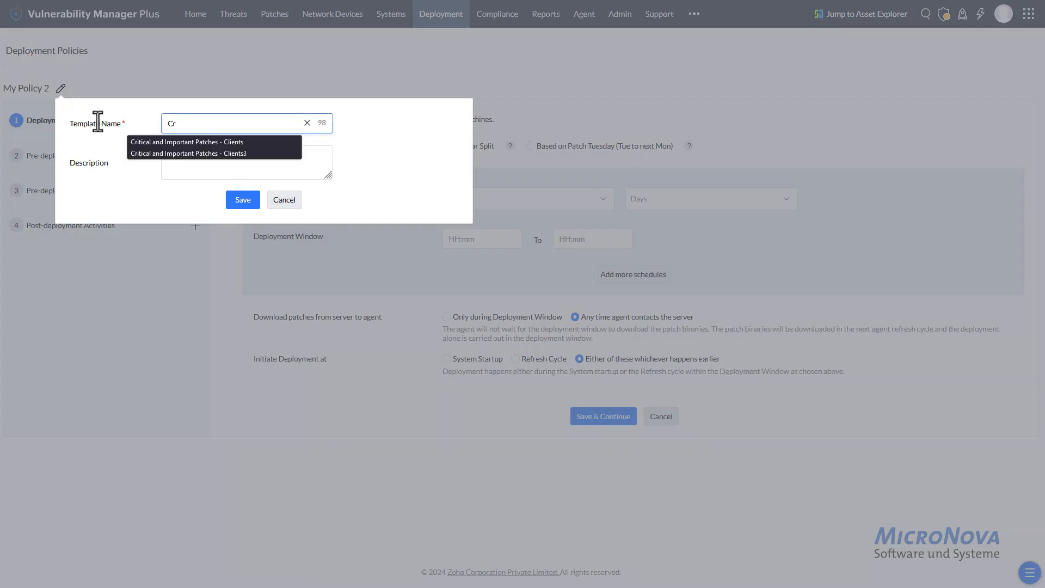
{"action": "left_click", "coordinate": [231, 154]}
{"action": "left_click", "coordinate": [243, 201]}
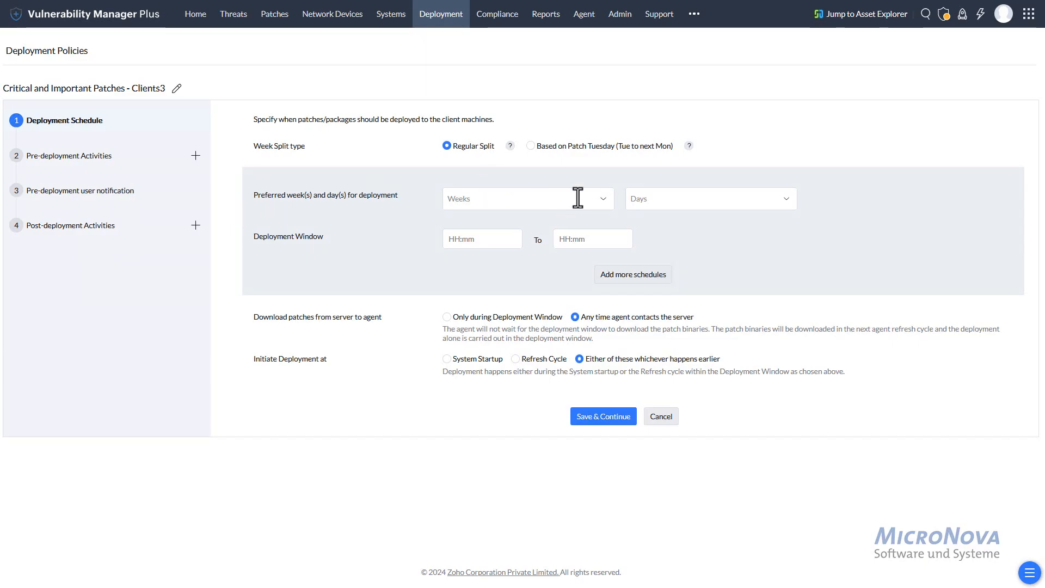
{"action": "left_click", "coordinate": [580, 150]}
{"action": "left_click", "coordinate": [599, 197]}
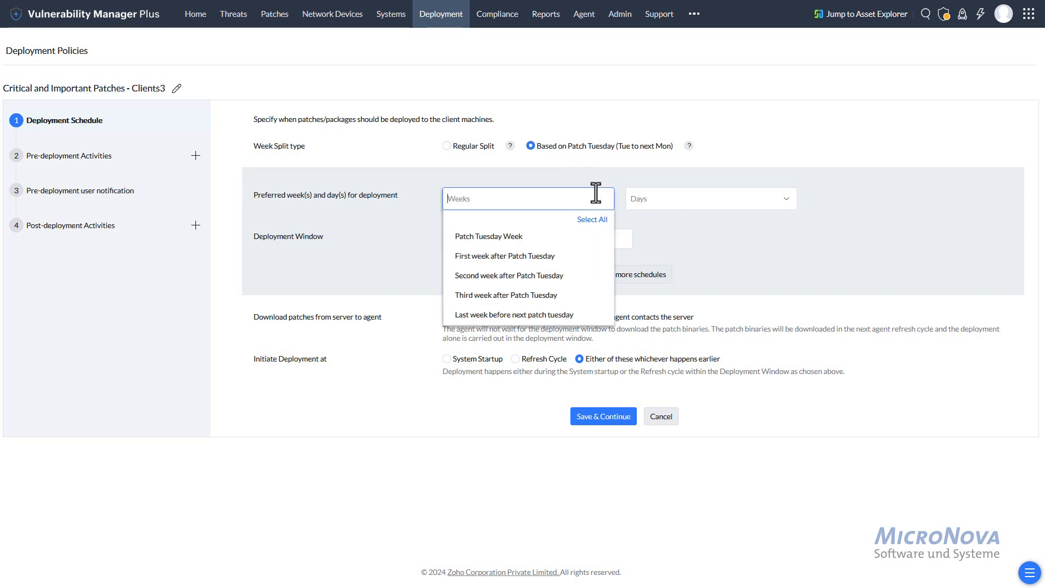
{"action": "left_click", "coordinate": [472, 156]}
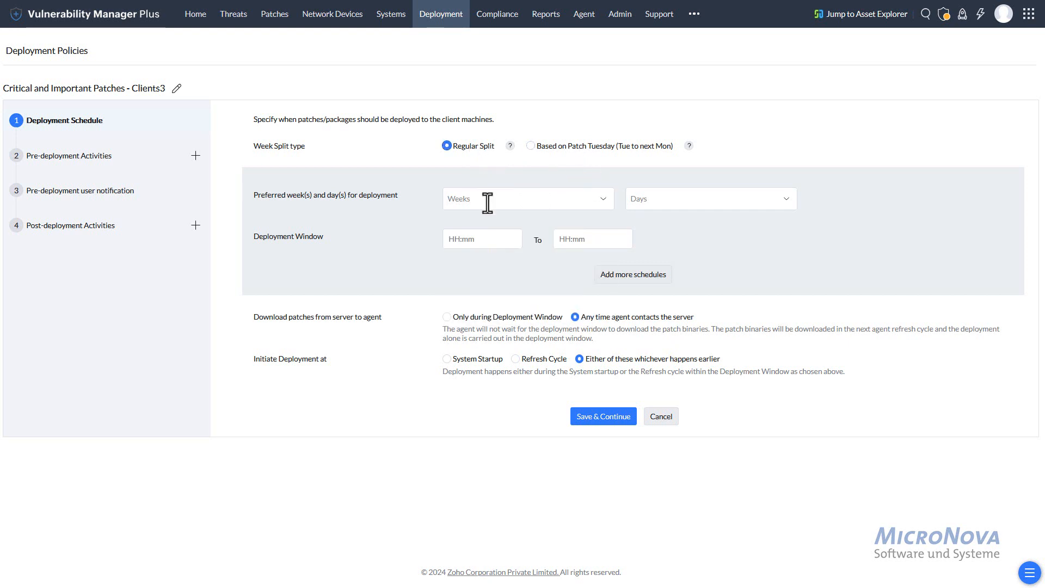
Select all weeks and the days Monday to Friday as the preferred deployment times.
{"action": "left_click", "coordinate": [494, 199]}
{"action": "left_click", "coordinate": [594, 219]}
{"action": "left_click", "coordinate": [665, 200]}
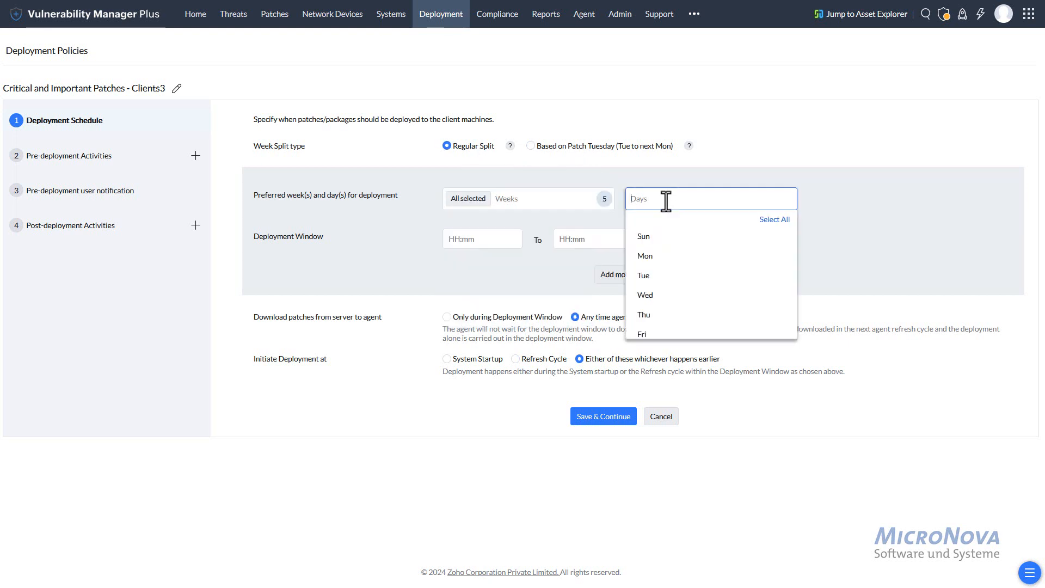
{"action": "left_click", "coordinate": [768, 220]}
{"action": "left_click", "coordinate": [710, 238]}
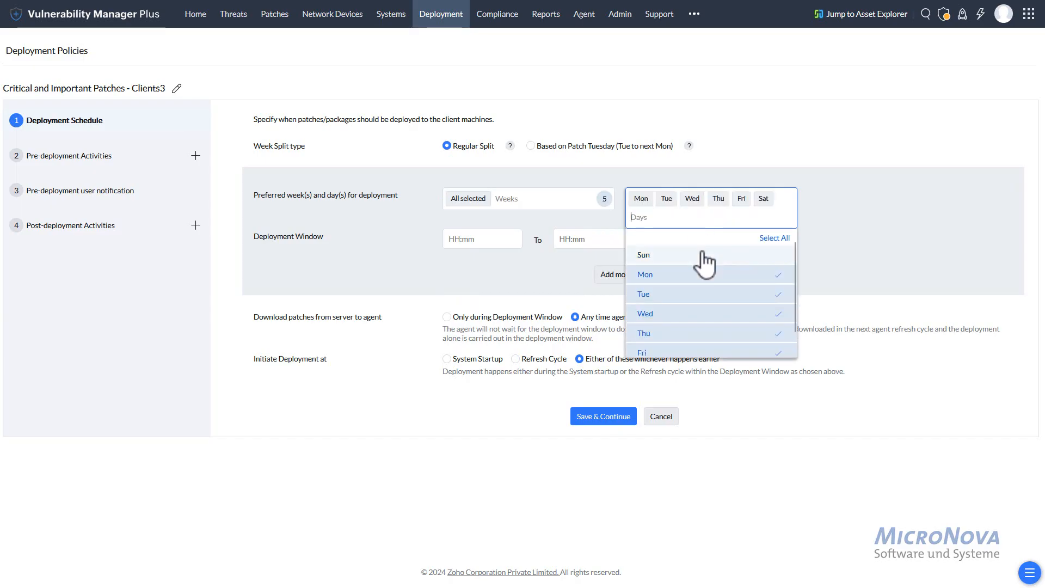
{"action": "scroll", "coordinate": [701, 305], "scroll_direction": "down", "scroll_amount": 1}
{"action": "left_click", "coordinate": [681, 348]}
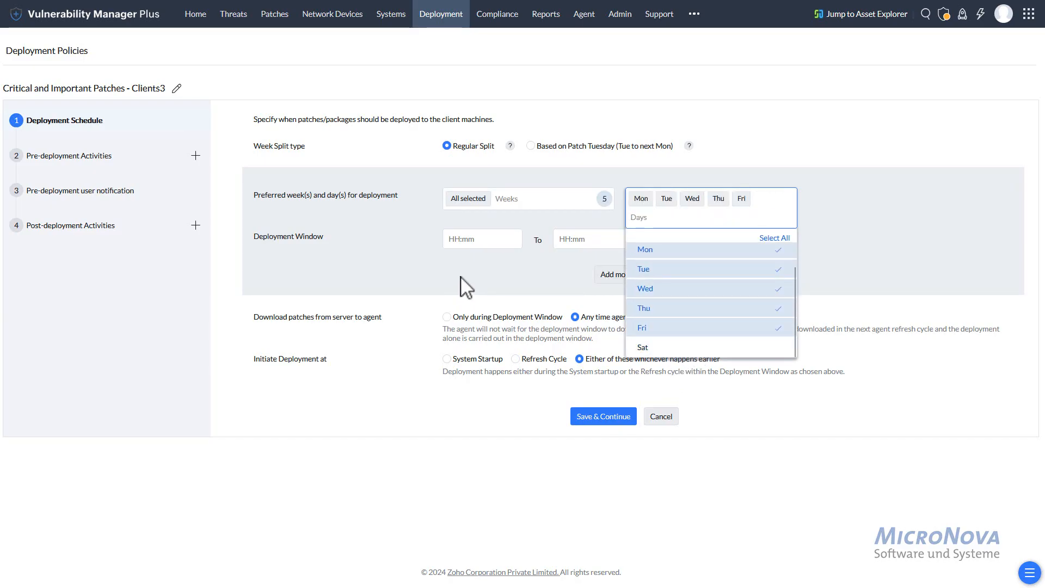
Set the deployment window to 11:00 to 14:30 and add it as the first schedule.
{"action": "left_click", "coordinate": [458, 242]}
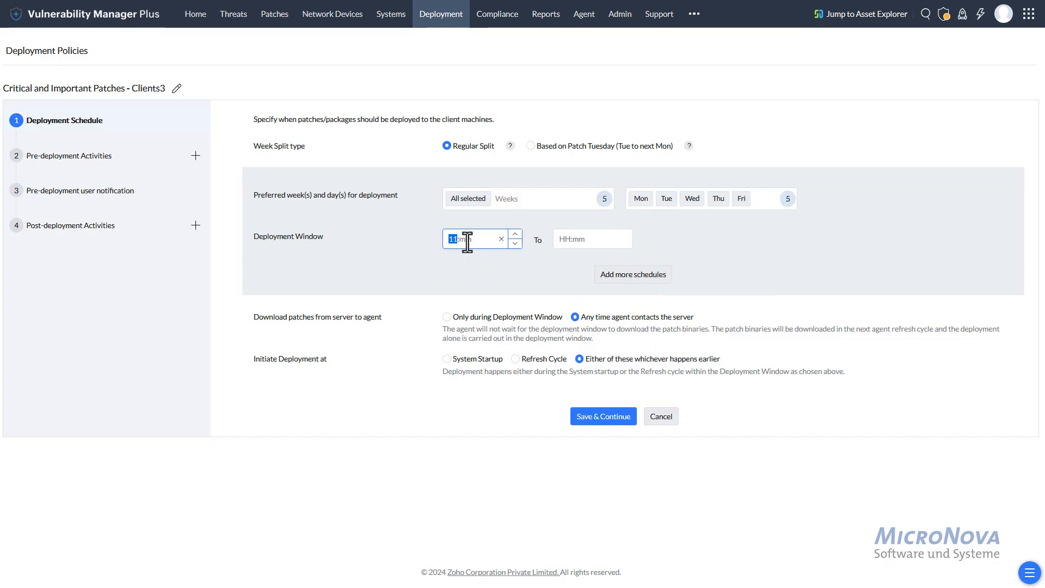
{"action": "type", "text": "00"}
{"action": "key", "text": "Tab"}
{"action": "type", "text": "1"}
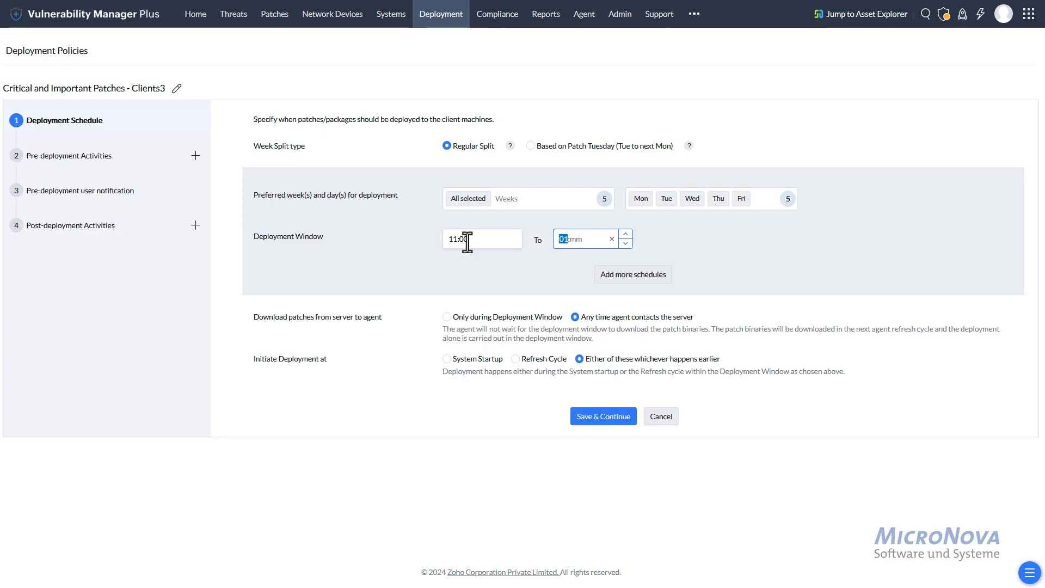
{"action": "type", "text": "1430"}
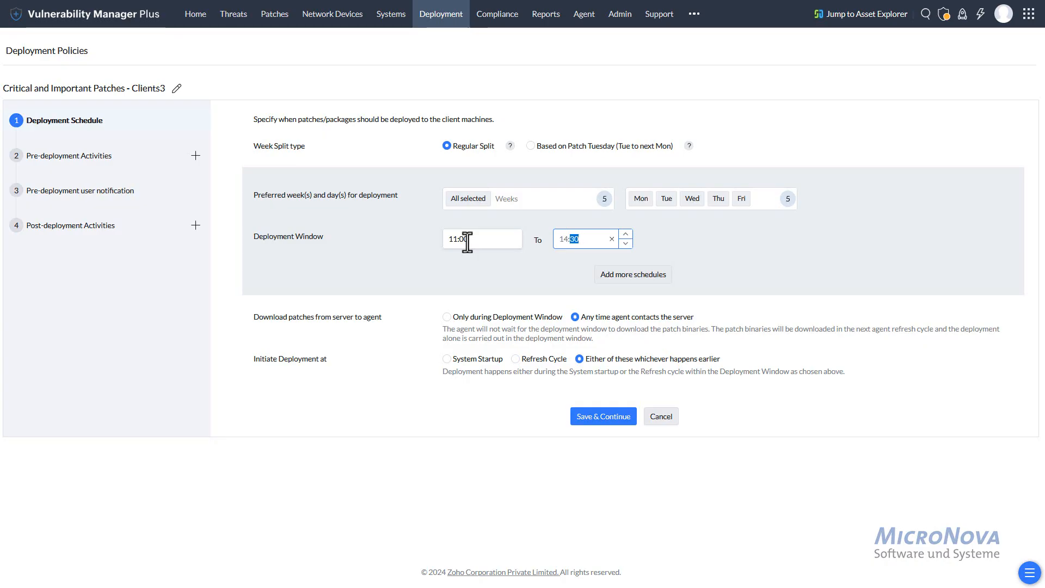
{"action": "left_click", "coordinate": [661, 278]}
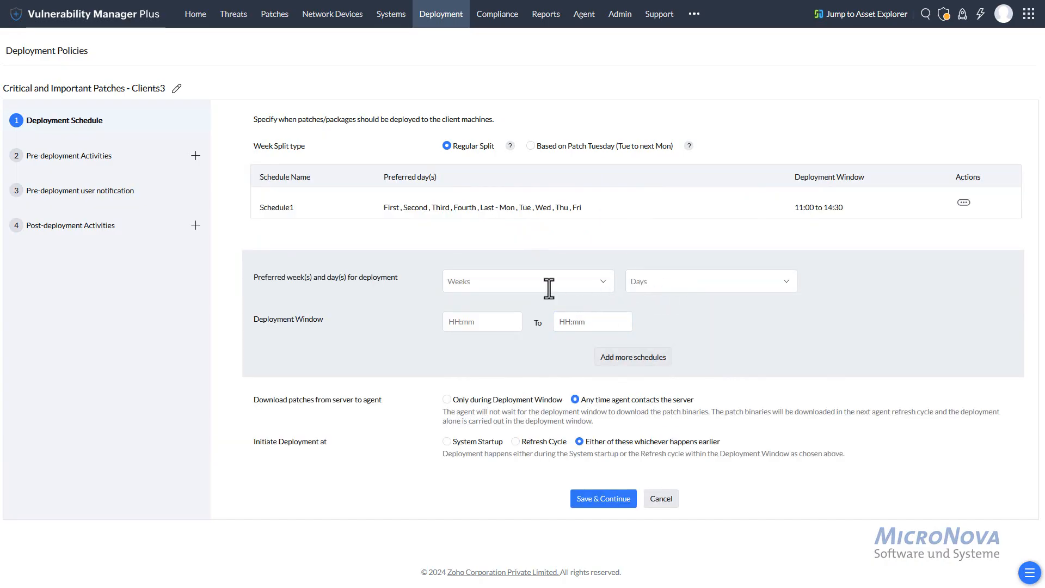
Select all weeks and Monday to Friday for a second deployment schedule.
{"action": "left_click", "coordinate": [549, 283]}
{"action": "left_click", "coordinate": [596, 302]}
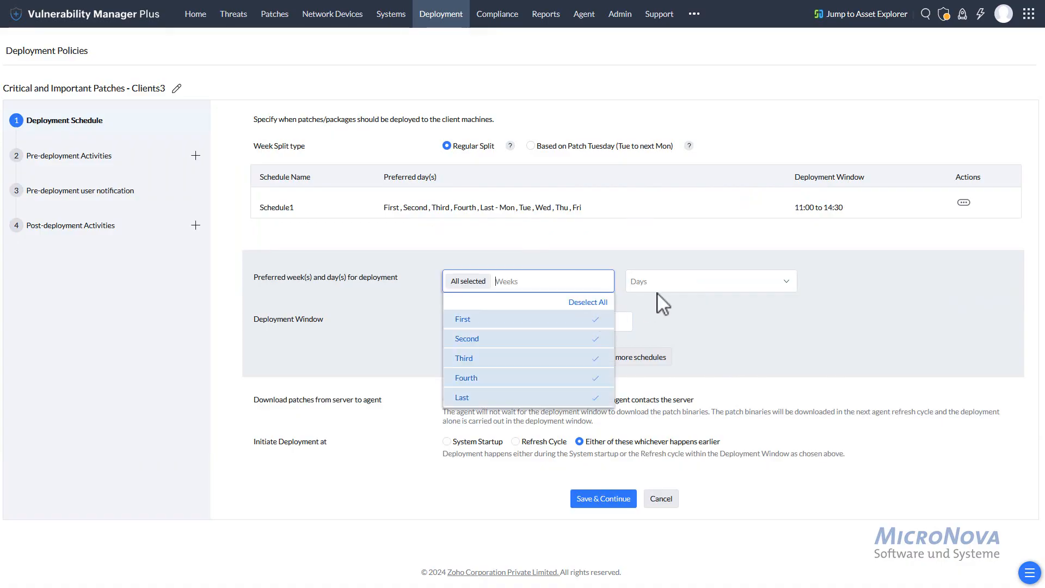
{"action": "left_click", "coordinate": [670, 281]}
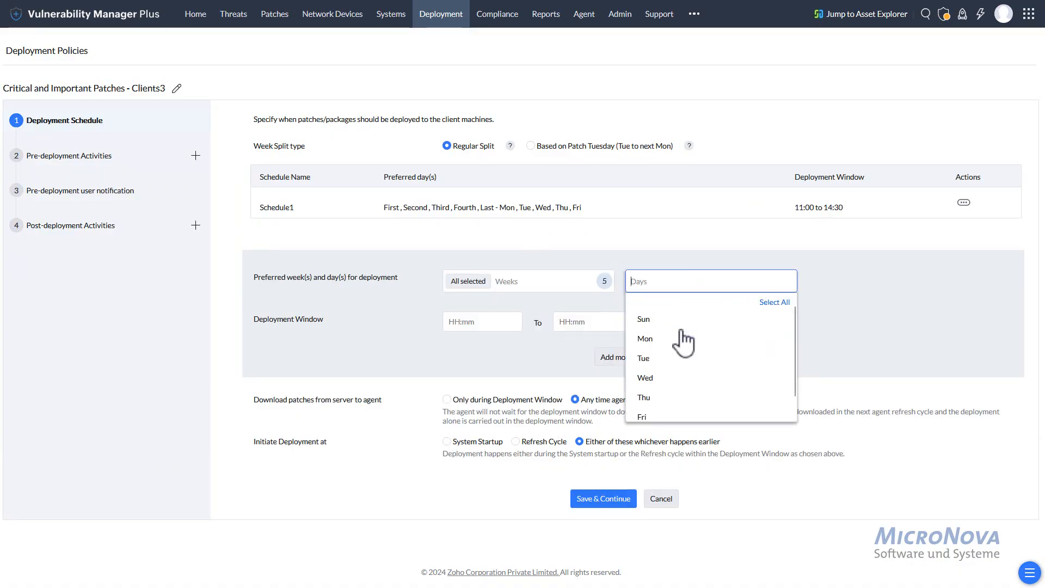
{"action": "left_click", "coordinate": [775, 303]}
{"action": "left_click", "coordinate": [701, 319]}
{"action": "scroll", "coordinate": [705, 392], "scroll_direction": "down", "scroll_amount": 1}
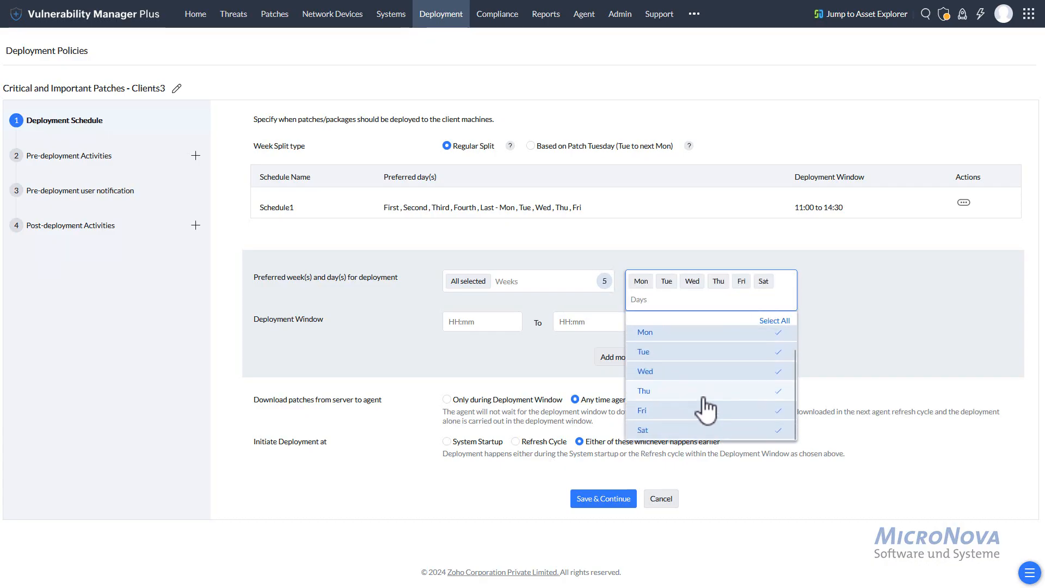
{"action": "left_click", "coordinate": [710, 431]}
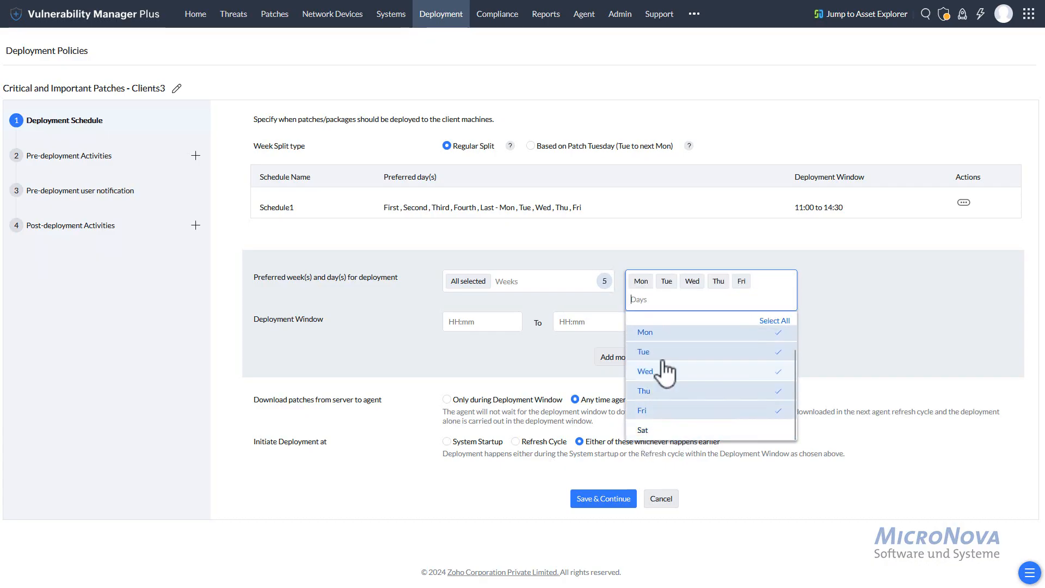
{"action": "left_click", "coordinate": [871, 308]}
Add the second schedule with a deployment window of 17:00 to 21:00, and save to continue to the pre-deployment activities.
{"action": "left_click", "coordinate": [448, 322]}
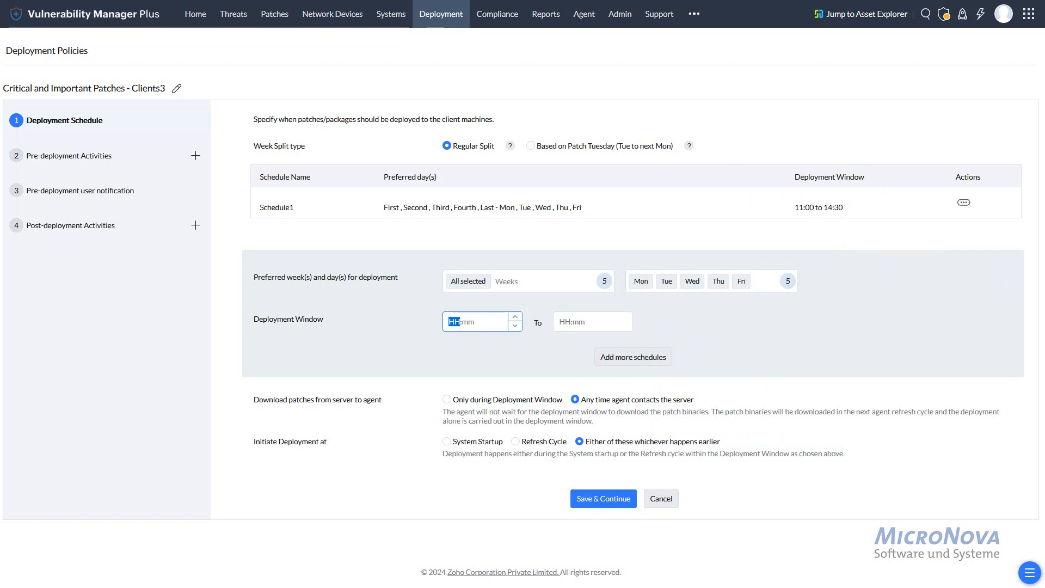
{"action": "type", "text": "17:"}
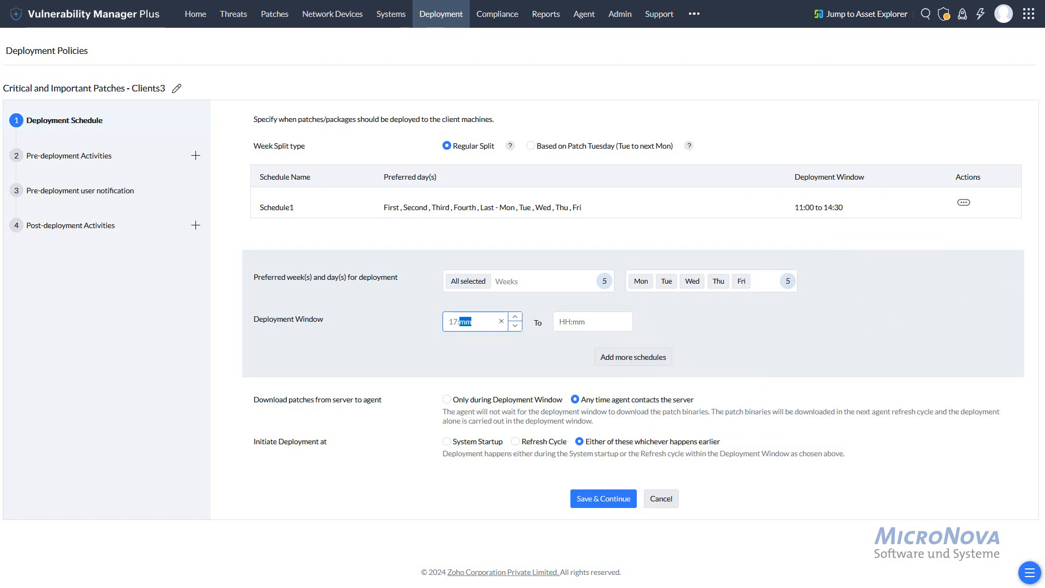
{"action": "type", "text": "00"}
{"action": "key", "text": "Tab"}
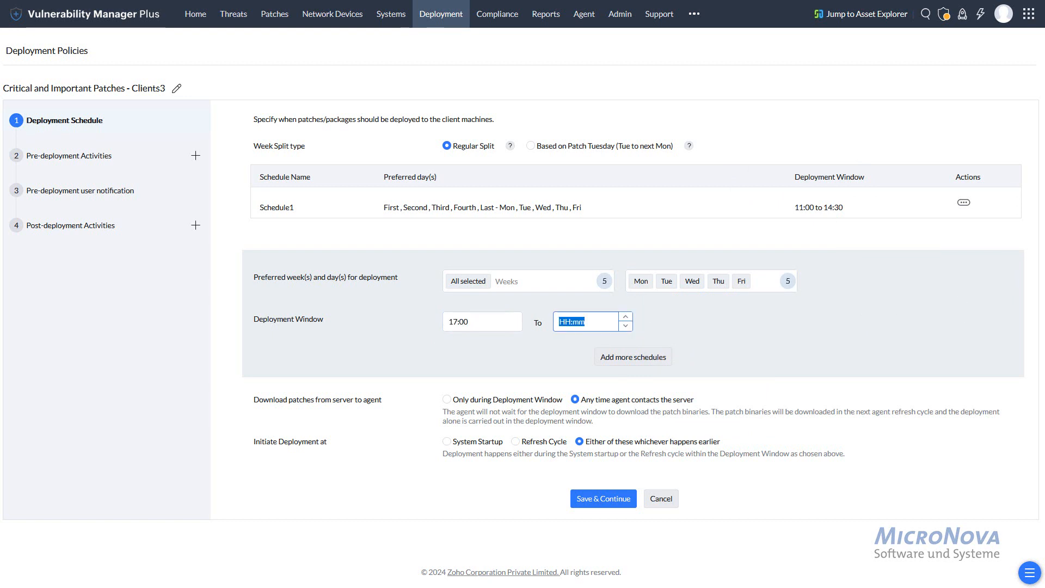
{"action": "type", "text": "2"}
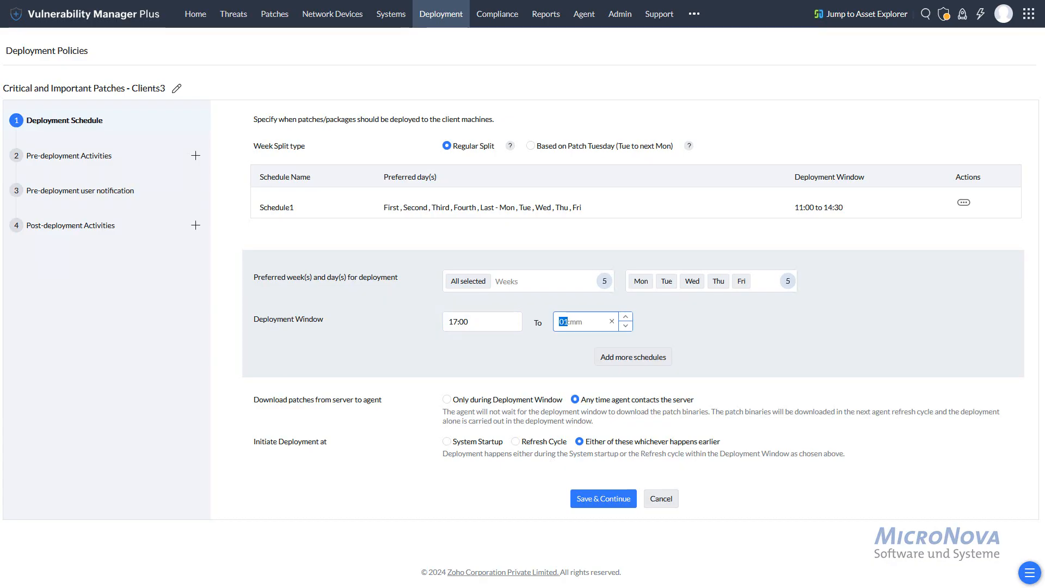
{"action": "type", "text": "1:00"}
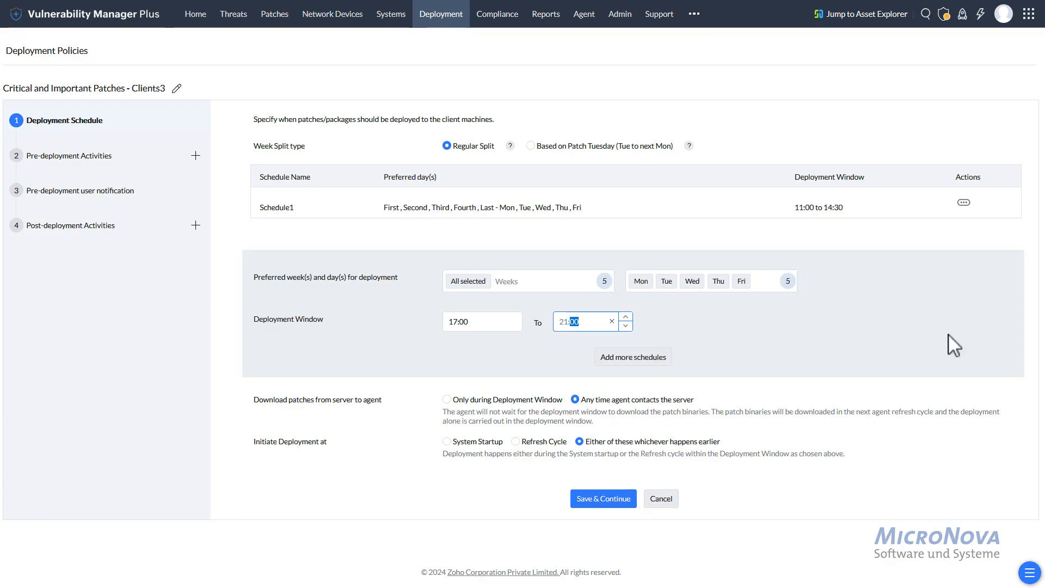
{"action": "left_click", "coordinate": [615, 358]}
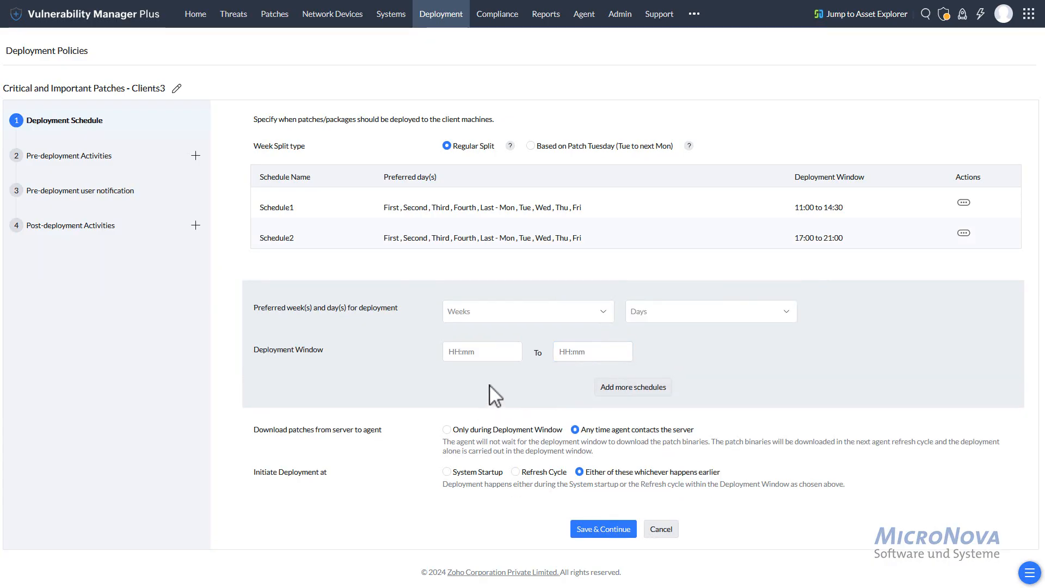
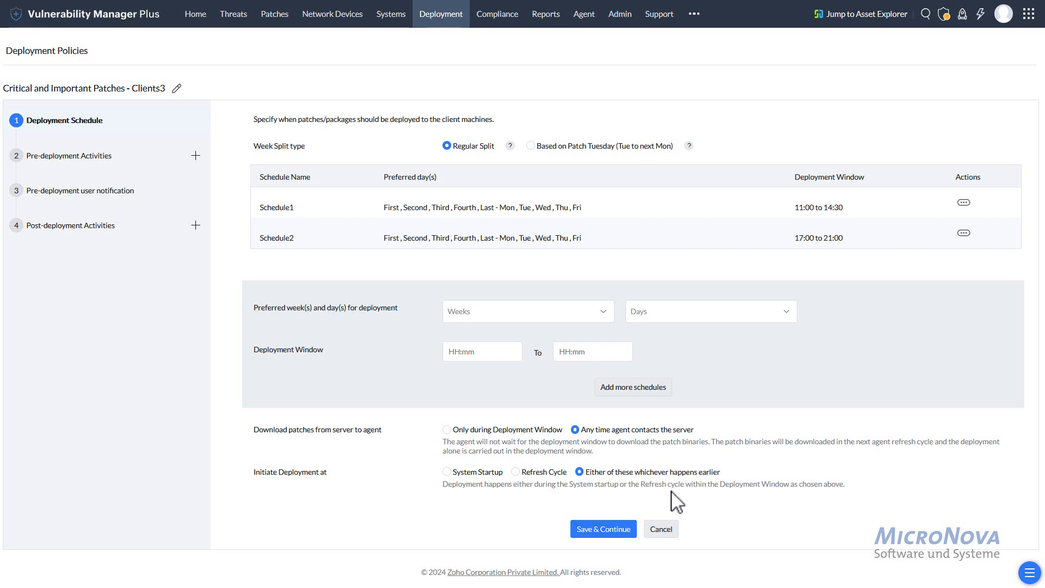
{"action": "left_click", "coordinate": [606, 530]}
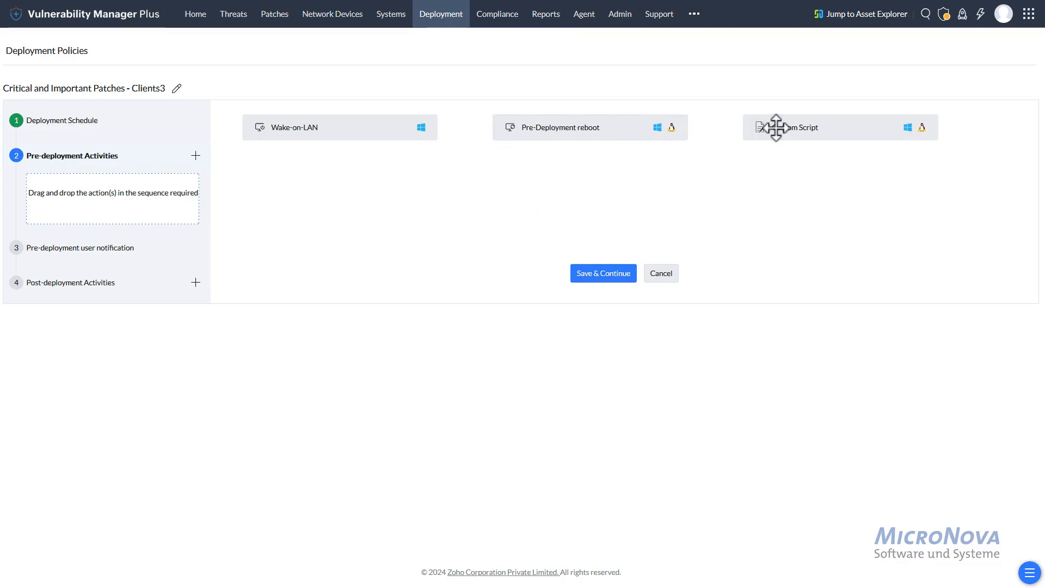
Try adding a Custom Script to the pre-deployment activities and remove it again.
{"action": "left_click_drag", "start_coordinate": [776, 128], "coordinate": [796, 172]}
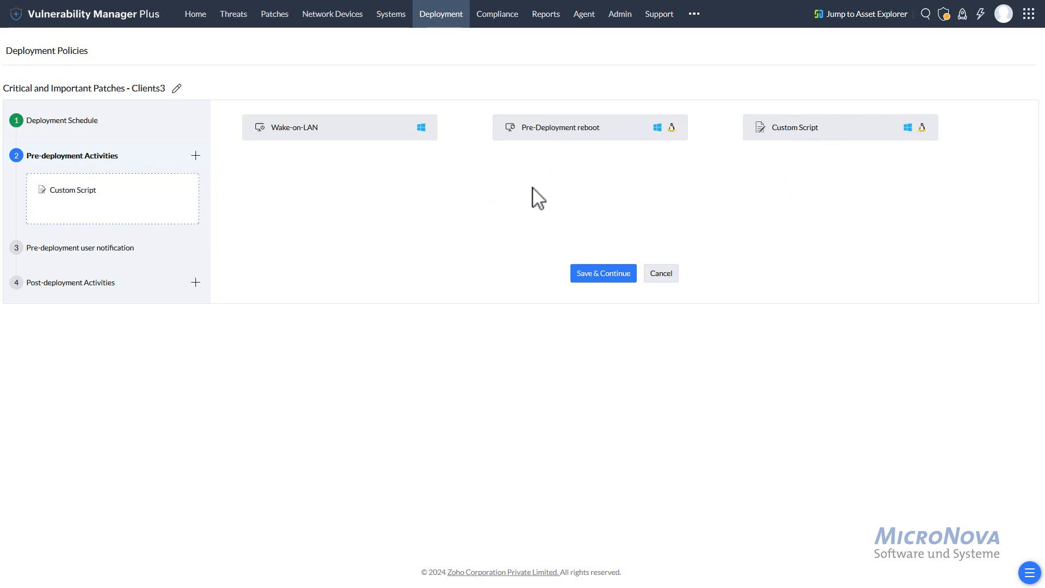
{"action": "left_click", "coordinate": [187, 190]}
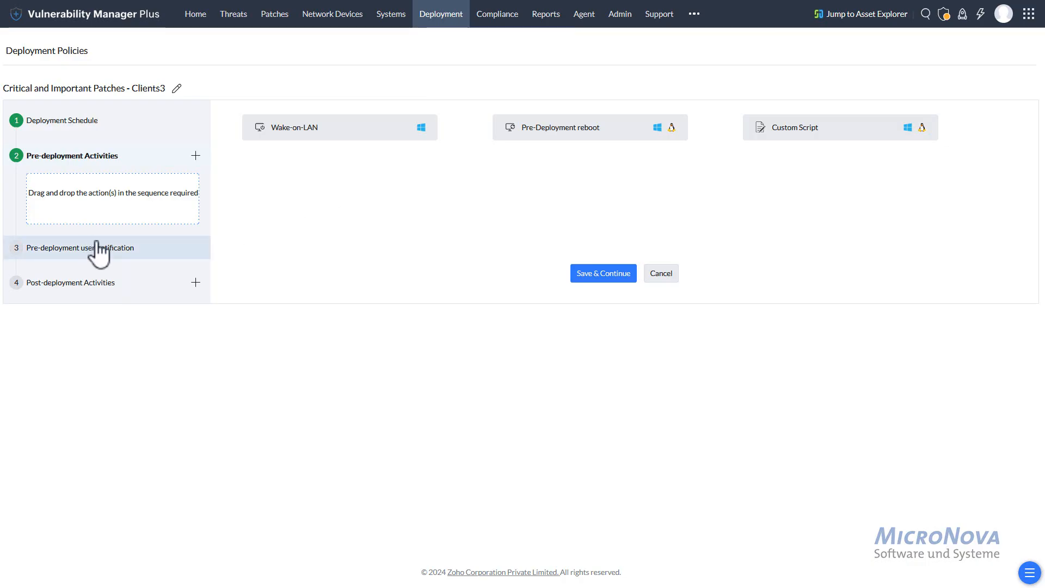
Enable pre-deployment user notification, allowing users to skip, forcing deployment after 3 days, and showing deployment progress on the client systems.
{"action": "left_click", "coordinate": [144, 255]}
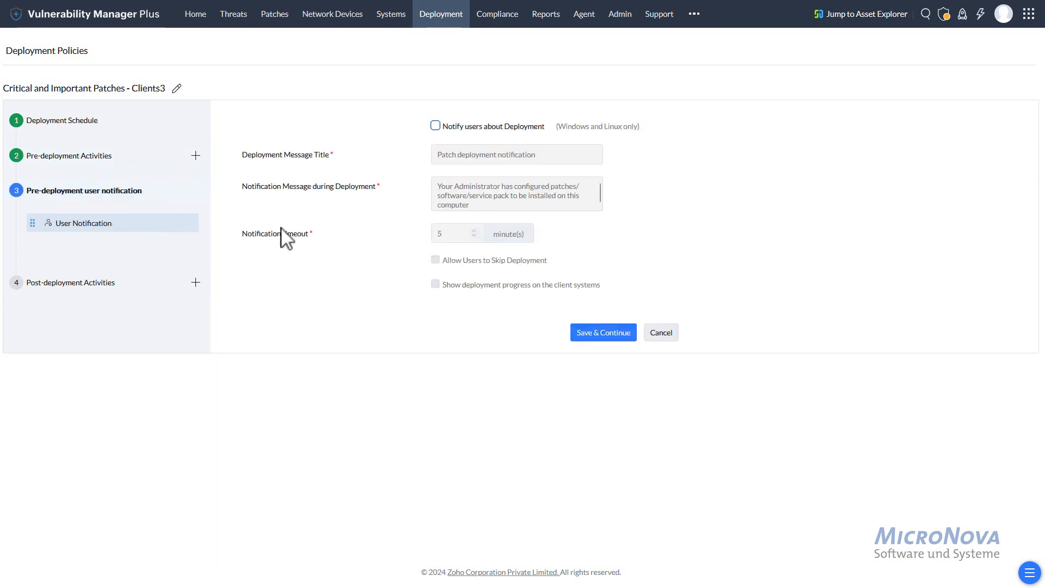
{"action": "left_click", "coordinate": [436, 126]}
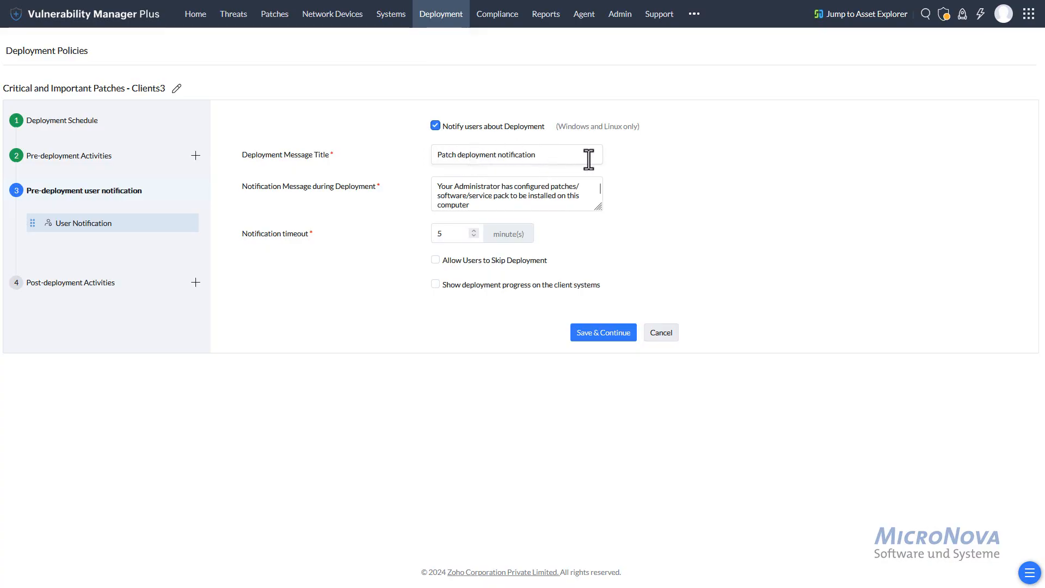
{"action": "left_click", "coordinate": [517, 196]}
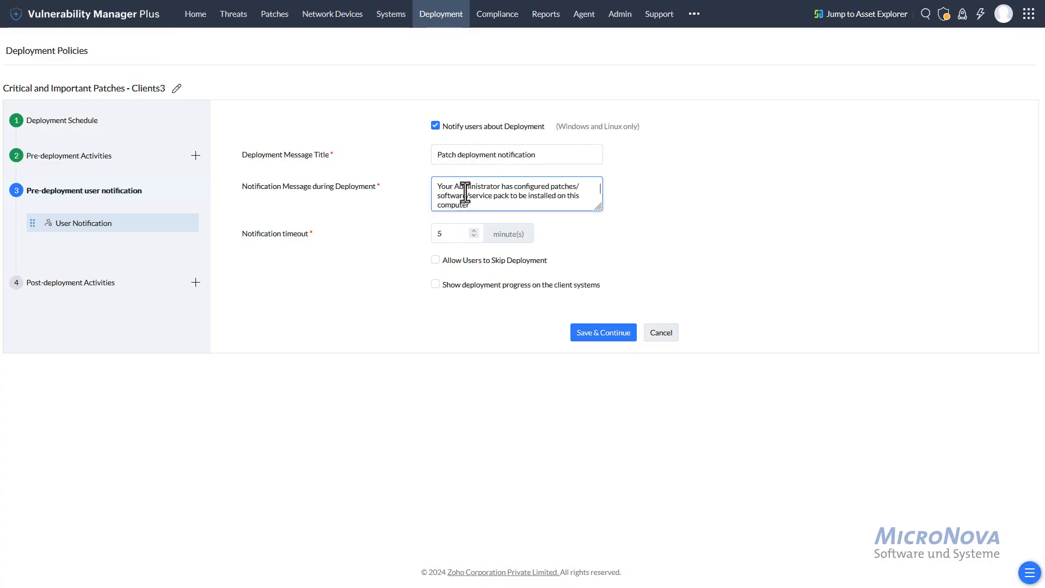
{"action": "left_click", "coordinate": [436, 262]}
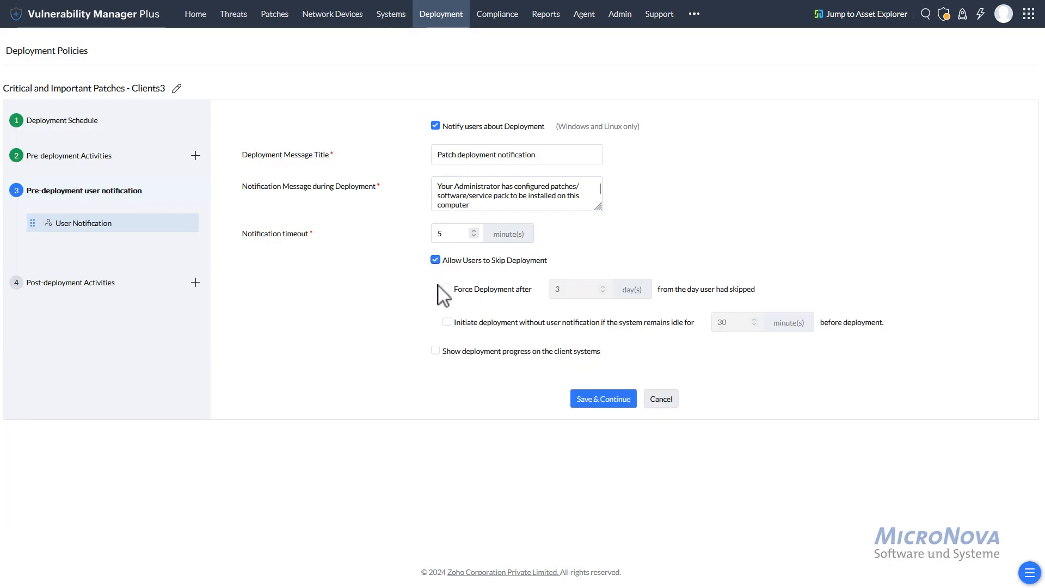
{"action": "left_click", "coordinate": [493, 288]}
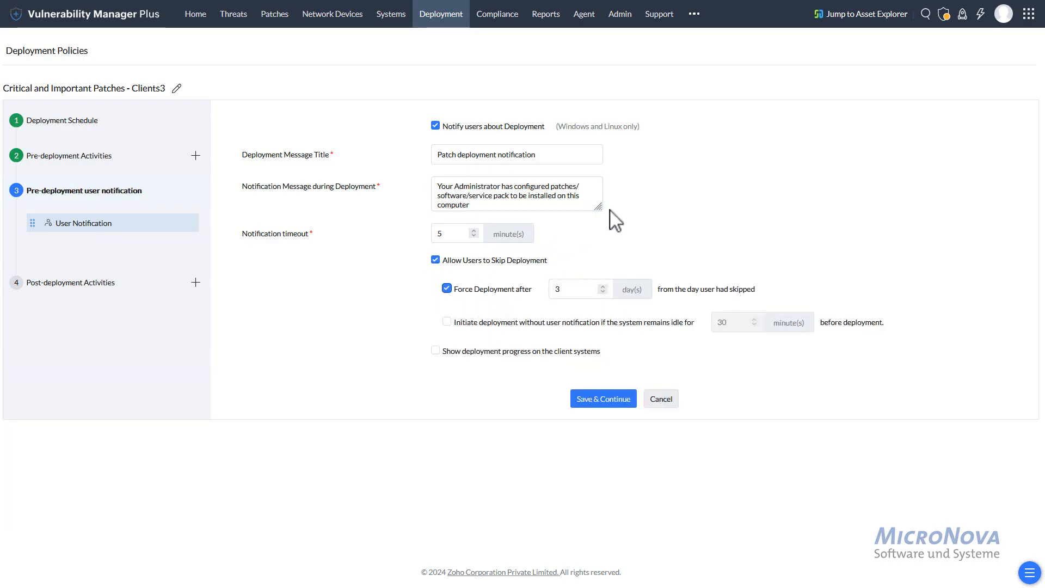
{"action": "left_click", "coordinate": [435, 353]}
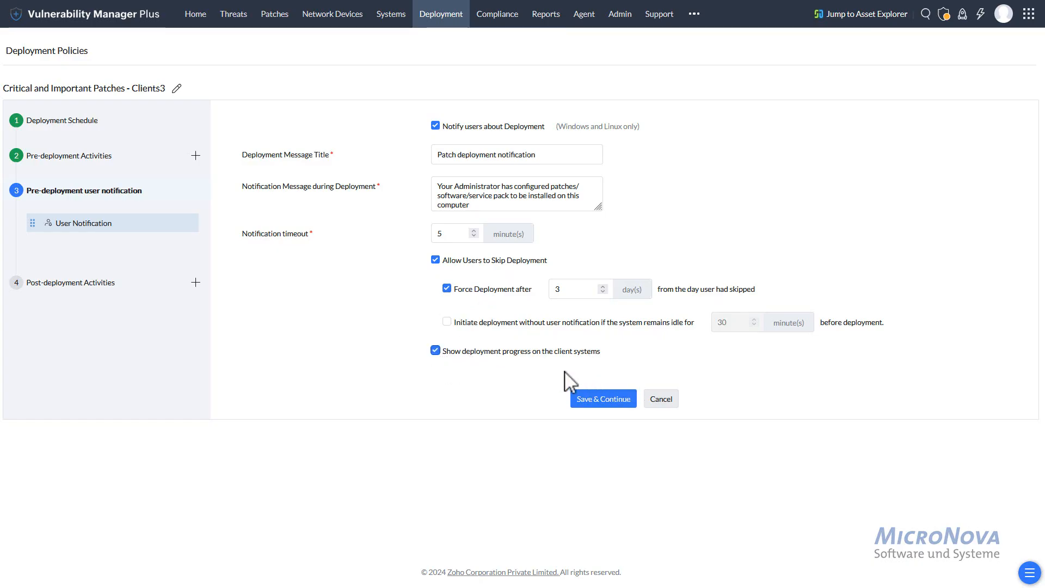
Turn off the user notification about deployment, and save to continue to the post-deployment activities.
{"action": "left_click", "coordinate": [435, 125]}
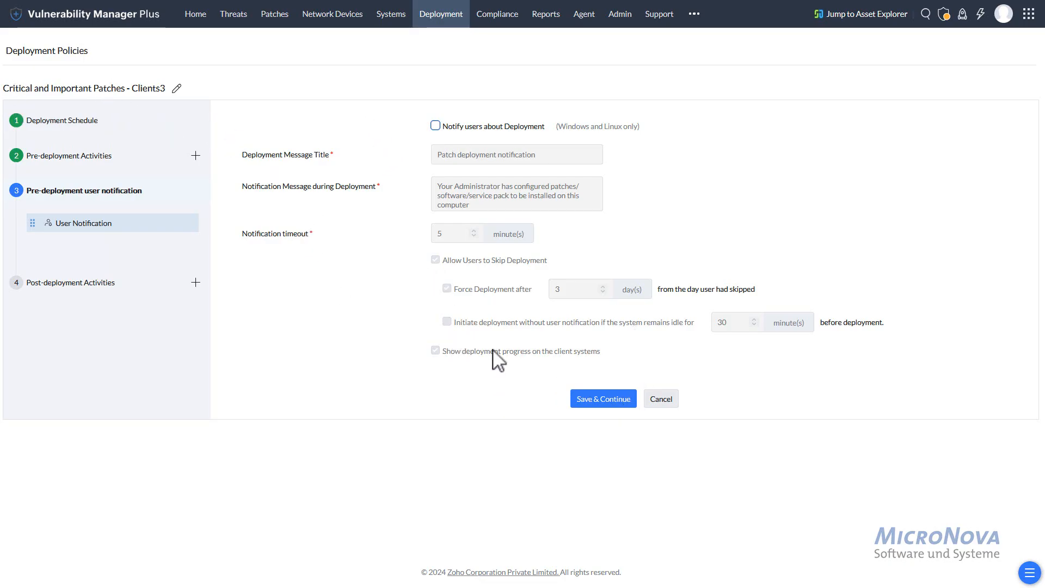
{"action": "left_click", "coordinate": [598, 400]}
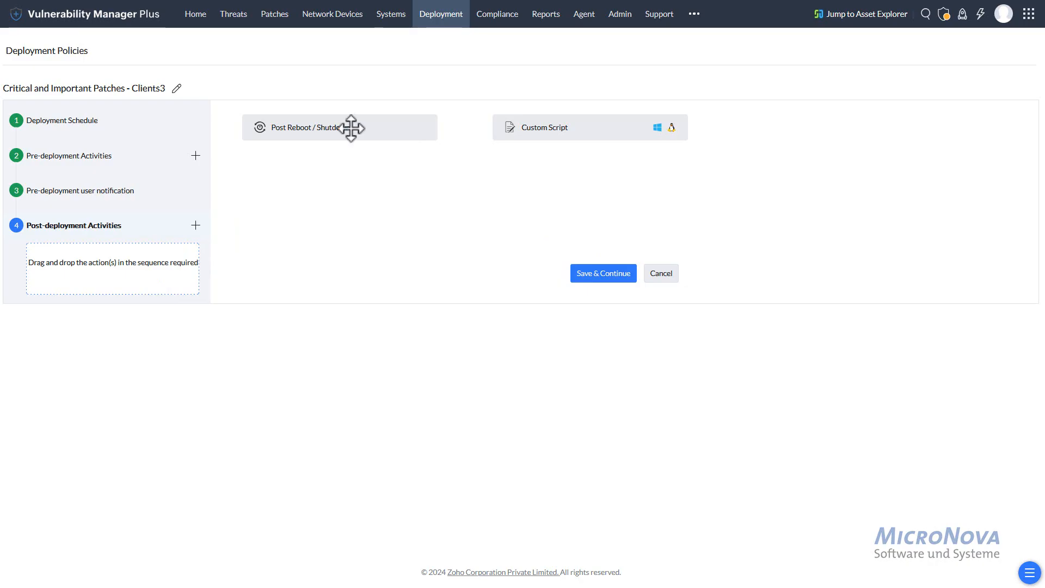
Add a Post Reboot / Shutdown activity, try its delayed reboot and shutdown options, and cancel the policy.
{"action": "left_click_drag", "start_coordinate": [350, 129], "coordinate": [123, 273]}
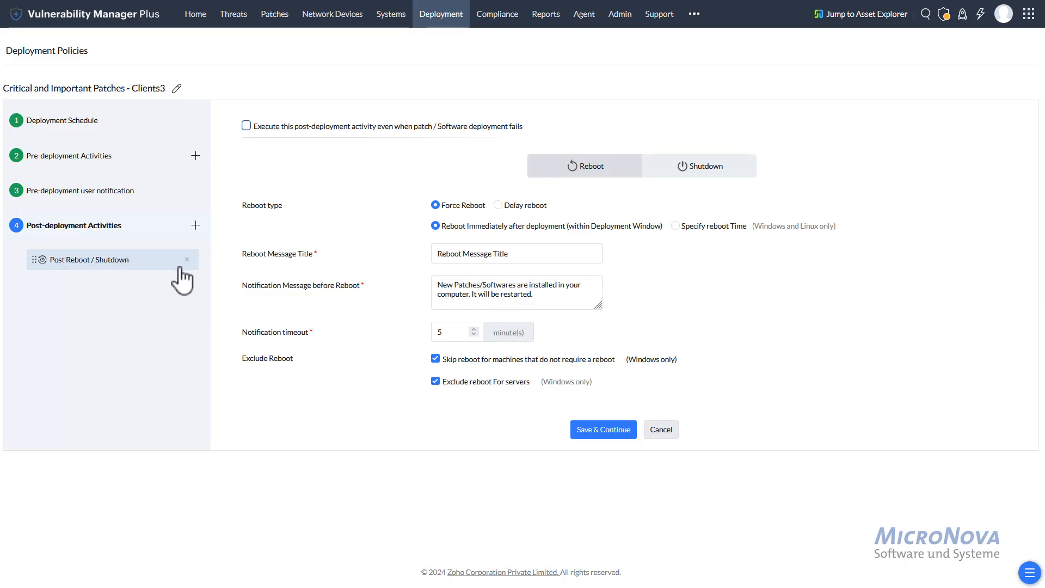
{"action": "left_click", "coordinate": [504, 209]}
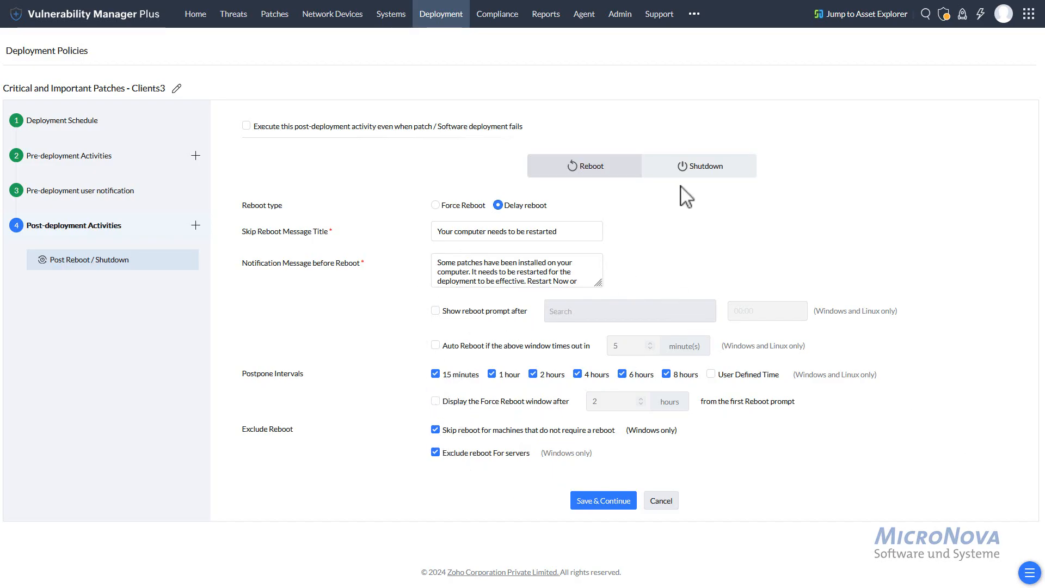
{"action": "left_click", "coordinate": [692, 171]}
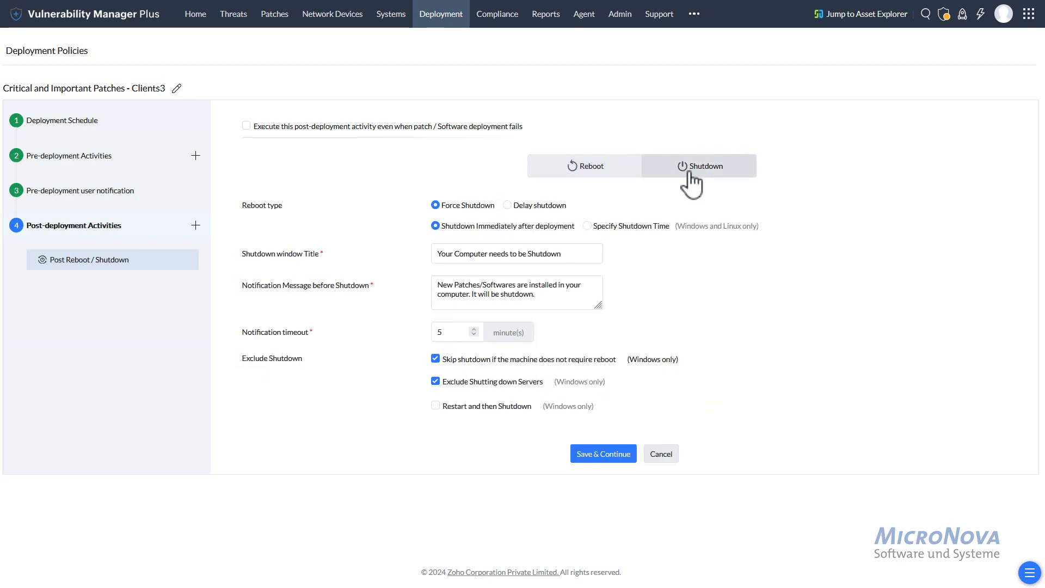
{"action": "left_click", "coordinate": [522, 210]}
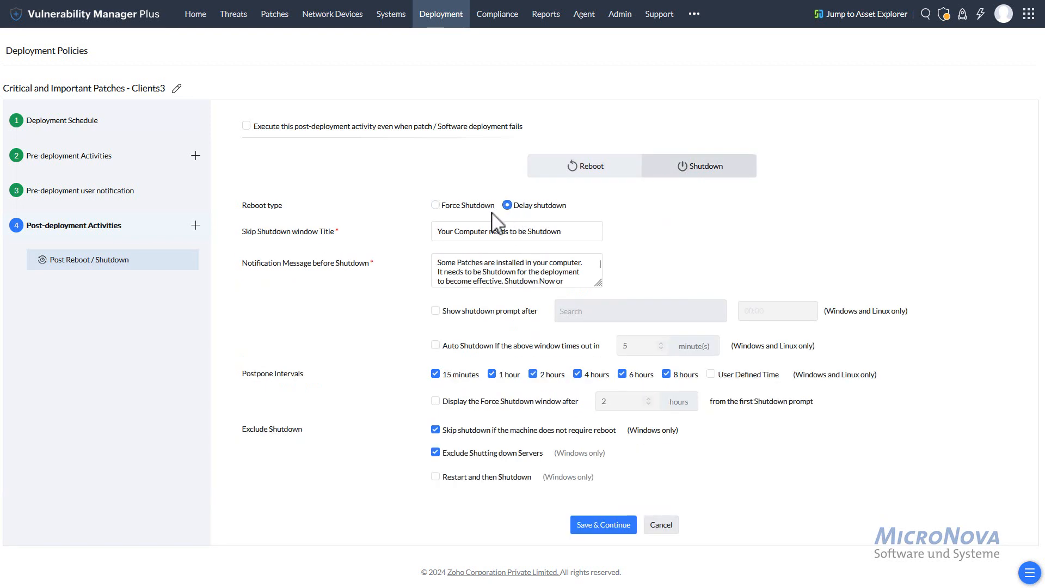
{"action": "left_click", "coordinate": [455, 207]}
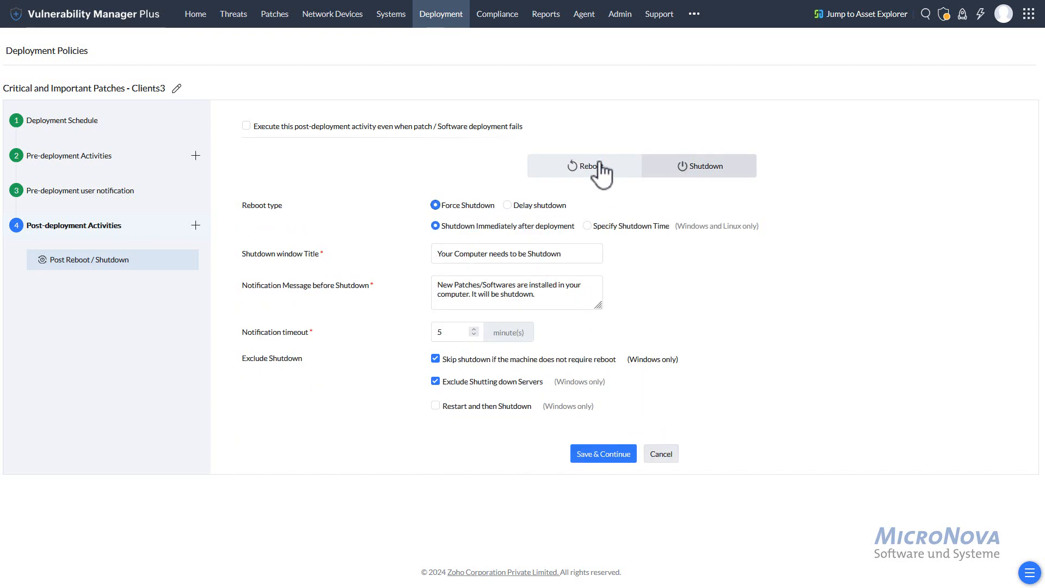
{"action": "left_click", "coordinate": [436, 407]}
{"action": "left_click", "coordinate": [664, 456]}
Return to the automated patch deployment task and continue to target definition with the Critical und Important Patches - Client policy.
{"action": "mouse_move", "coordinate": [613, 23]}
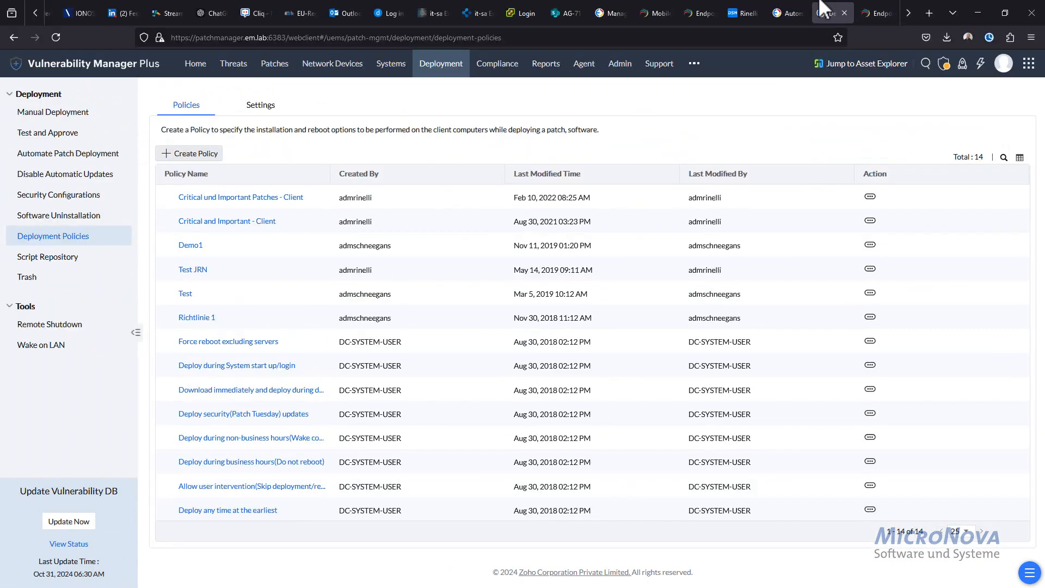
{"action": "left_click", "coordinate": [787, 16]}
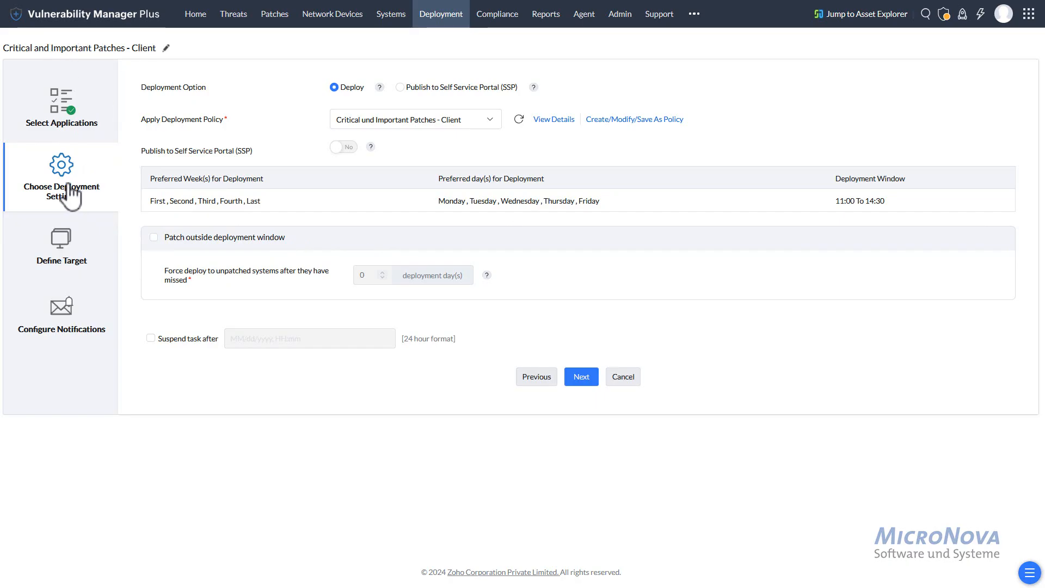
{"action": "left_click", "coordinate": [434, 124]}
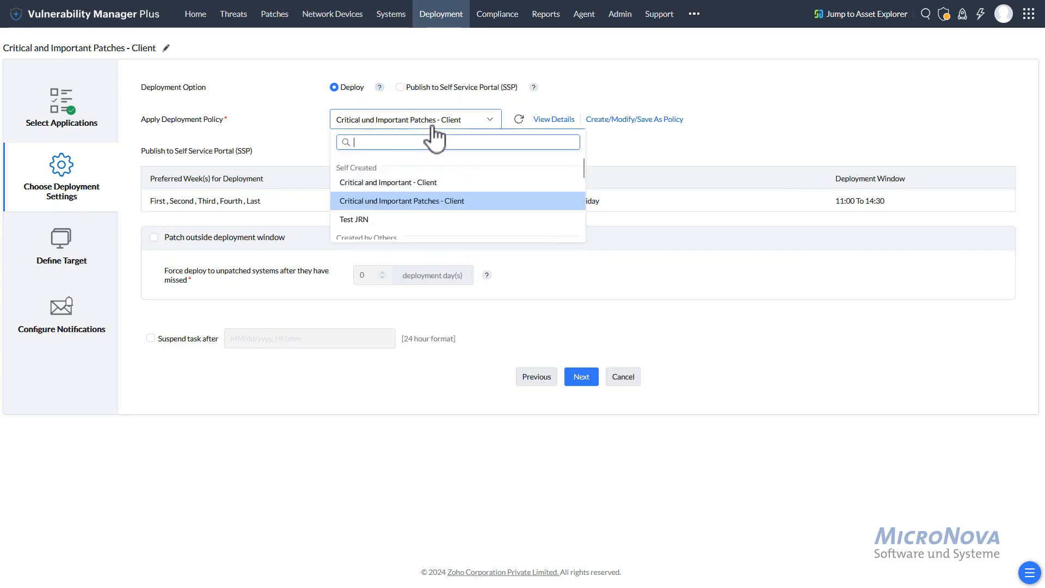
{"action": "left_click", "coordinate": [246, 166]}
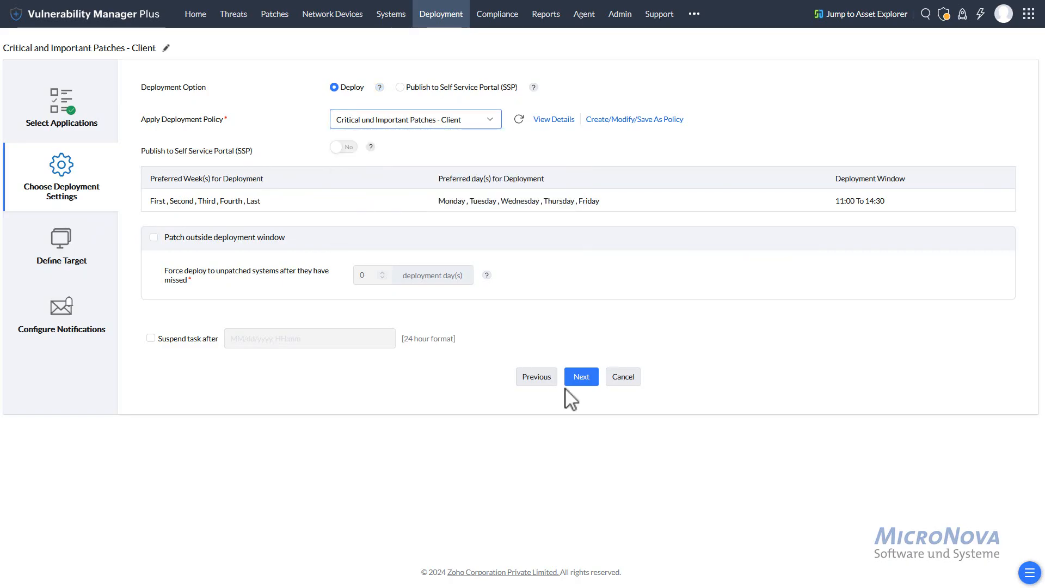
{"action": "left_click", "coordinate": [580, 379]}
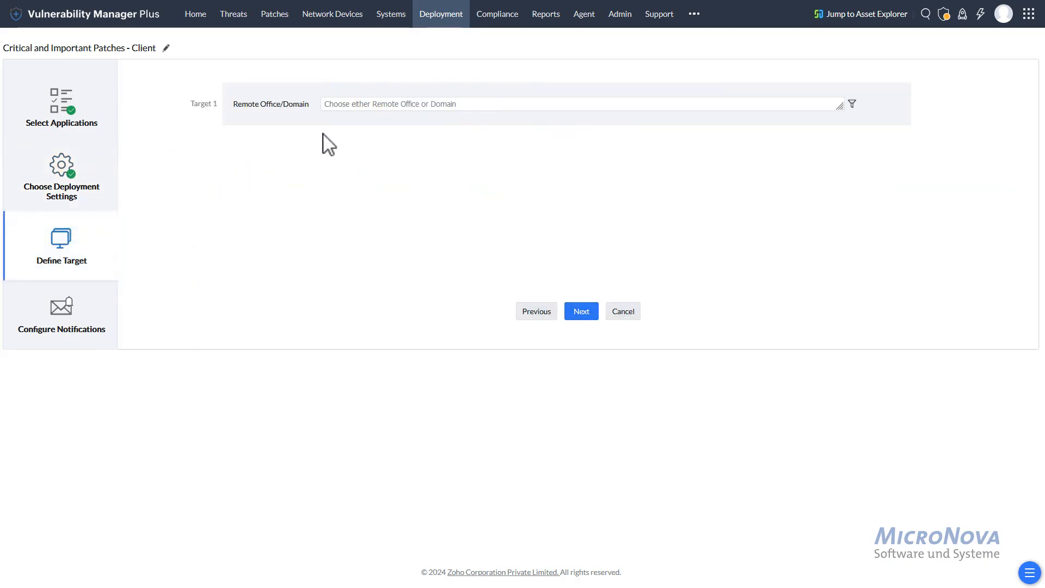
Select the domain em for Target 1 and expand its computer filter options.
{"action": "left_click", "coordinate": [376, 104]}
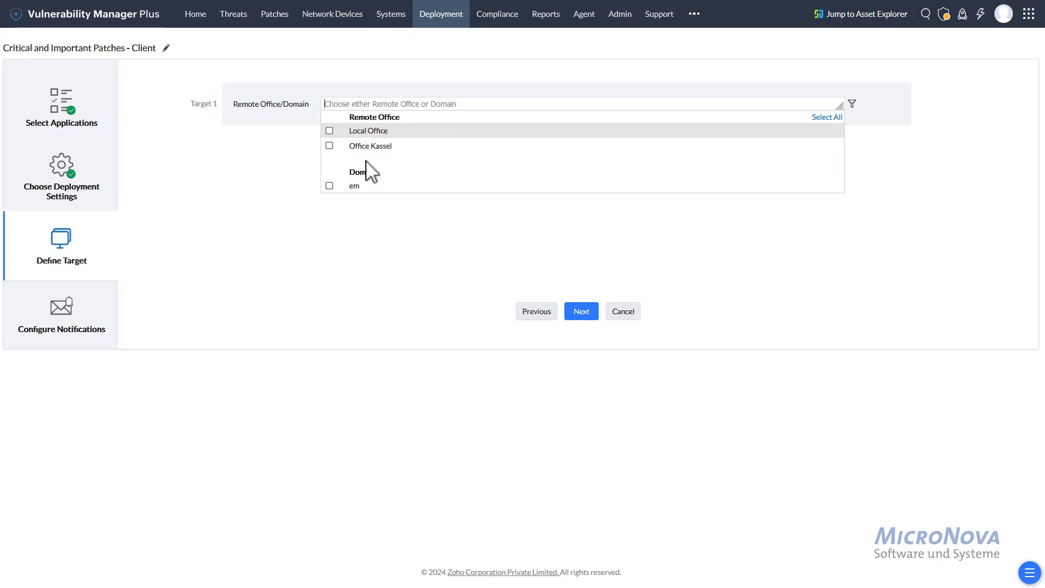
{"action": "left_click", "coordinate": [329, 186]}
{"action": "left_click", "coordinate": [327, 226]}
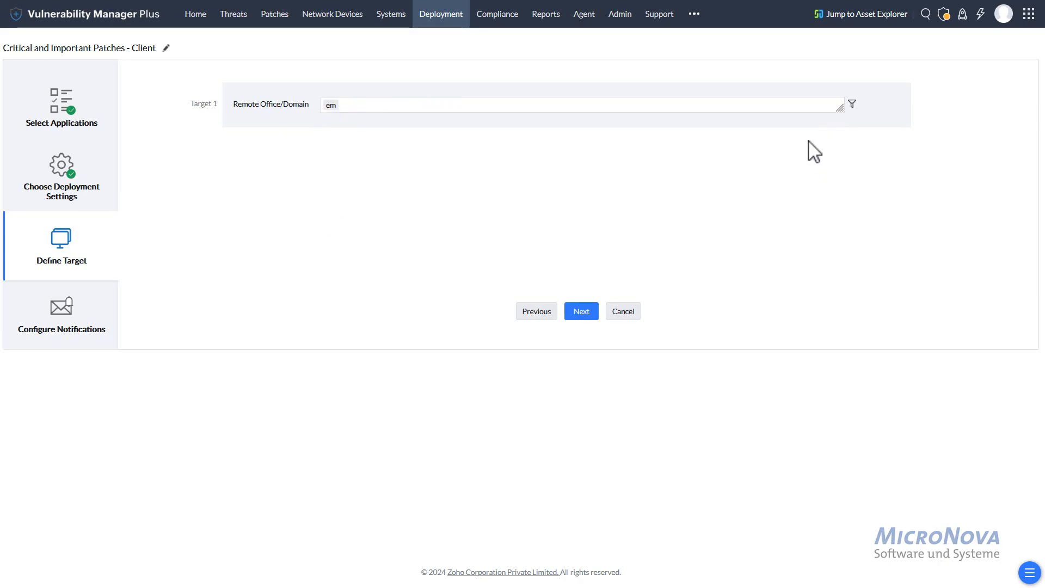
{"action": "left_click", "coordinate": [864, 105]}
Review the criteria available for filtering computers and for excluding targets.
{"action": "left_click", "coordinate": [345, 160]}
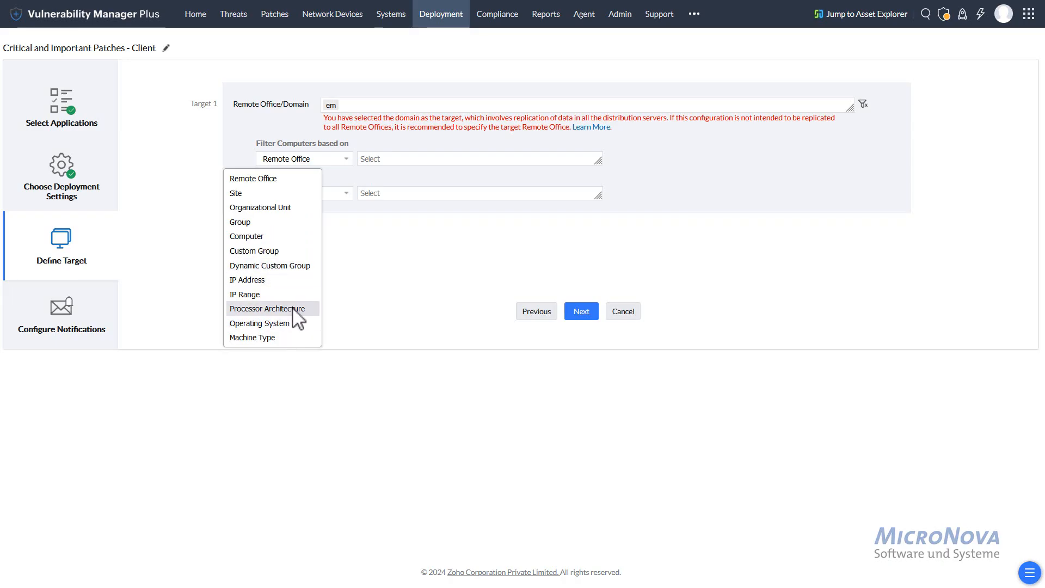
{"action": "left_click", "coordinate": [383, 267]}
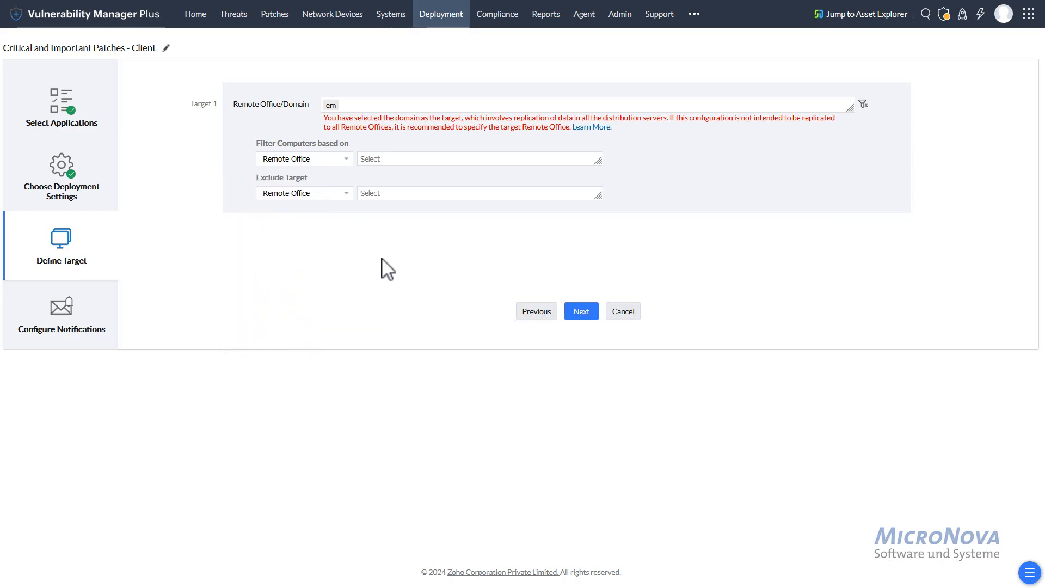
{"action": "left_click", "coordinate": [346, 195]}
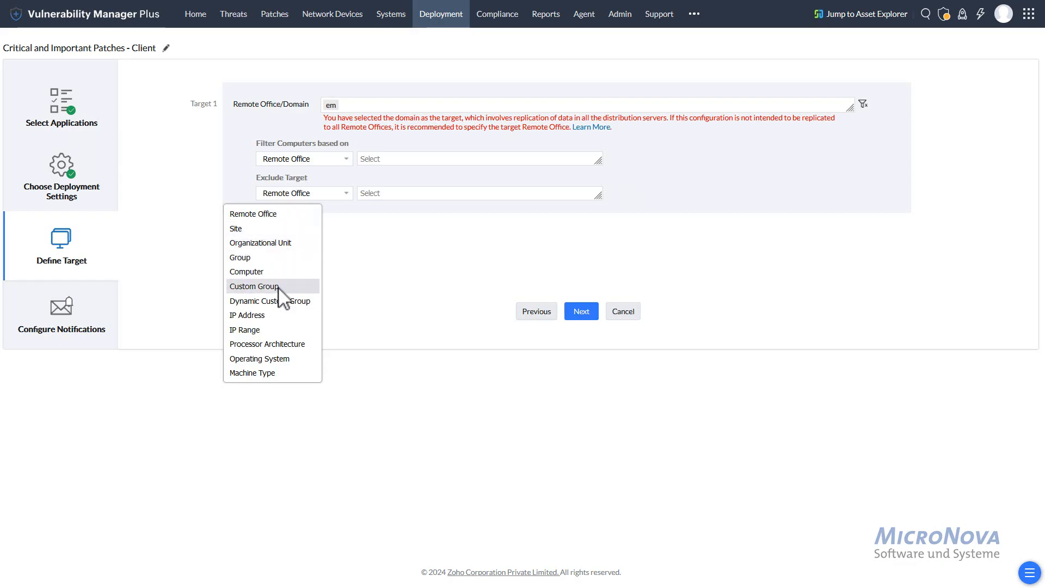
{"action": "left_click", "coordinate": [414, 249]}
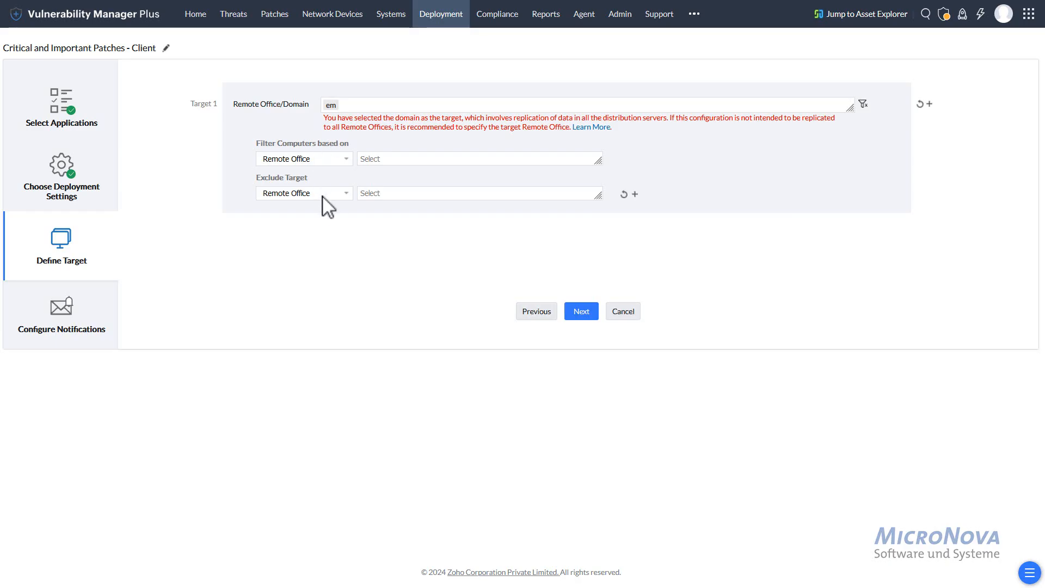
{"action": "left_click", "coordinate": [345, 199]}
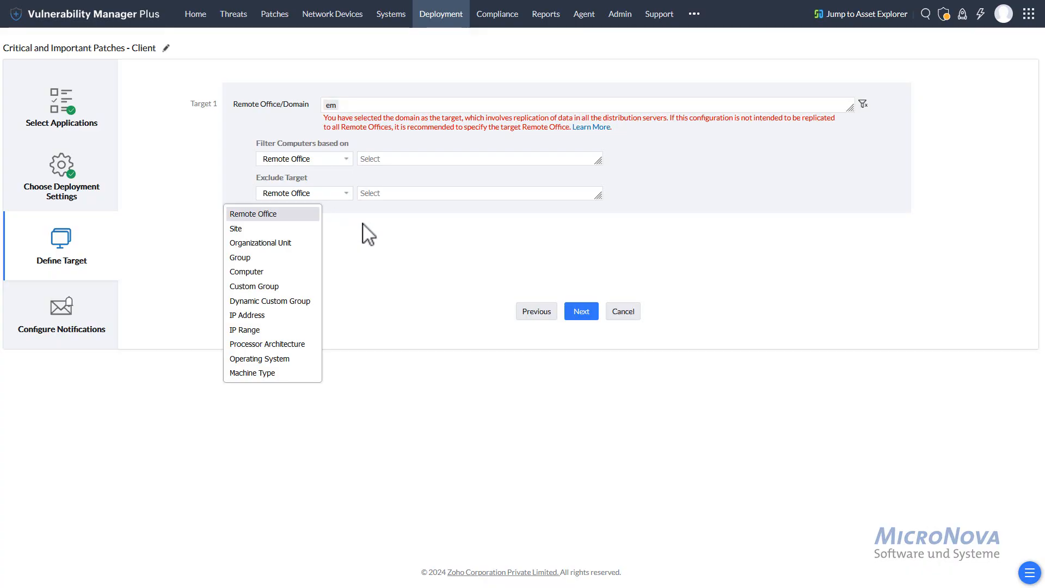
{"action": "left_click", "coordinate": [361, 226]}
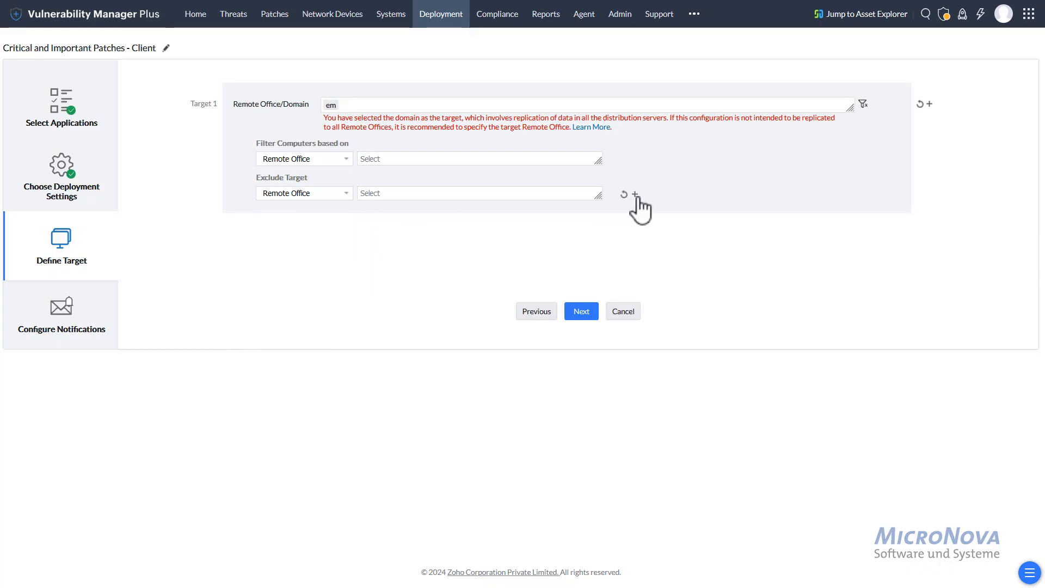
Add two more exclusion rows to Target 1 and three additional targets, and continue to the notification settings.
{"action": "left_click", "coordinate": [635, 195]}
{"action": "left_click", "coordinate": [635, 194]}
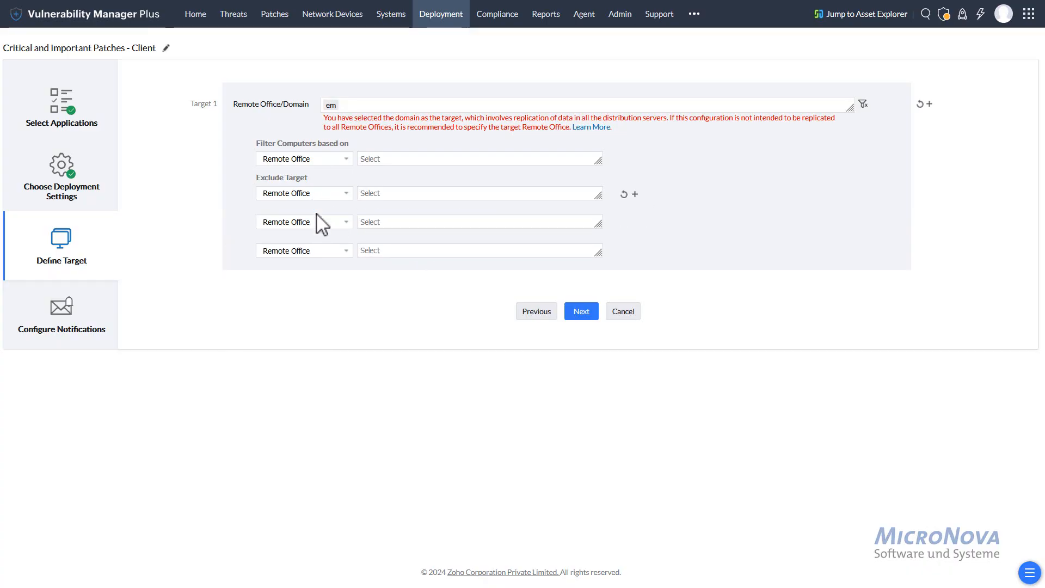
{"action": "left_click", "coordinate": [929, 104]}
{"action": "left_click", "coordinate": [930, 104]}
{"action": "left_click", "coordinate": [930, 104]}
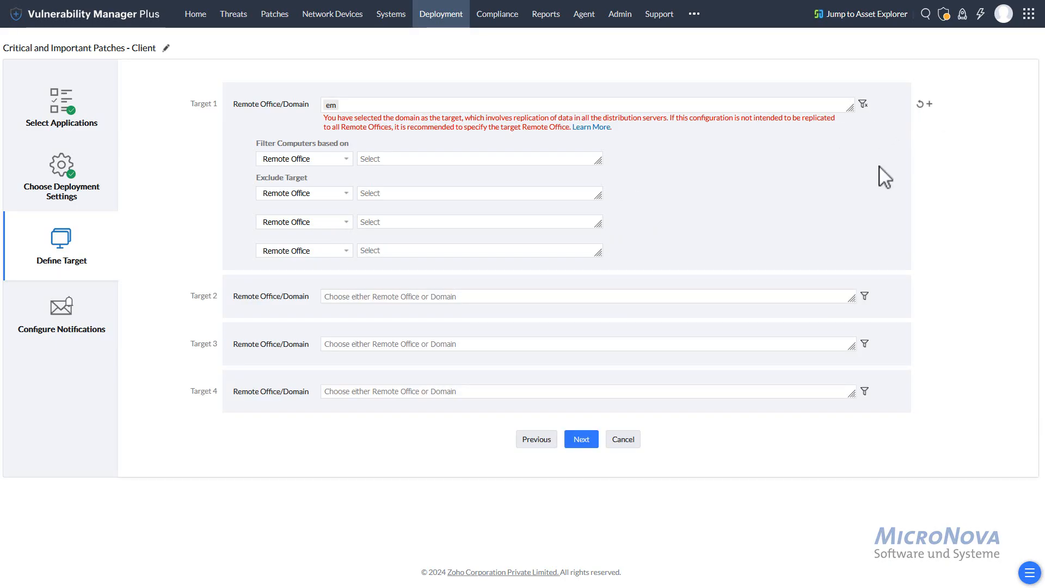
{"action": "left_click", "coordinate": [585, 439]}
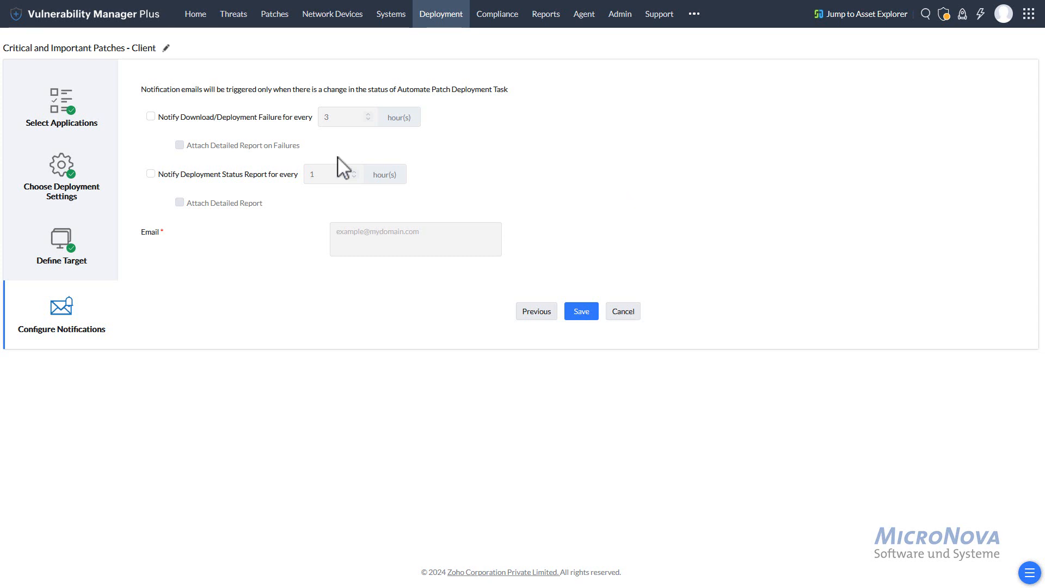
Try out the download/deployment failure and deployment status report notifications, and turn both off again.
{"action": "left_click", "coordinate": [170, 117]}
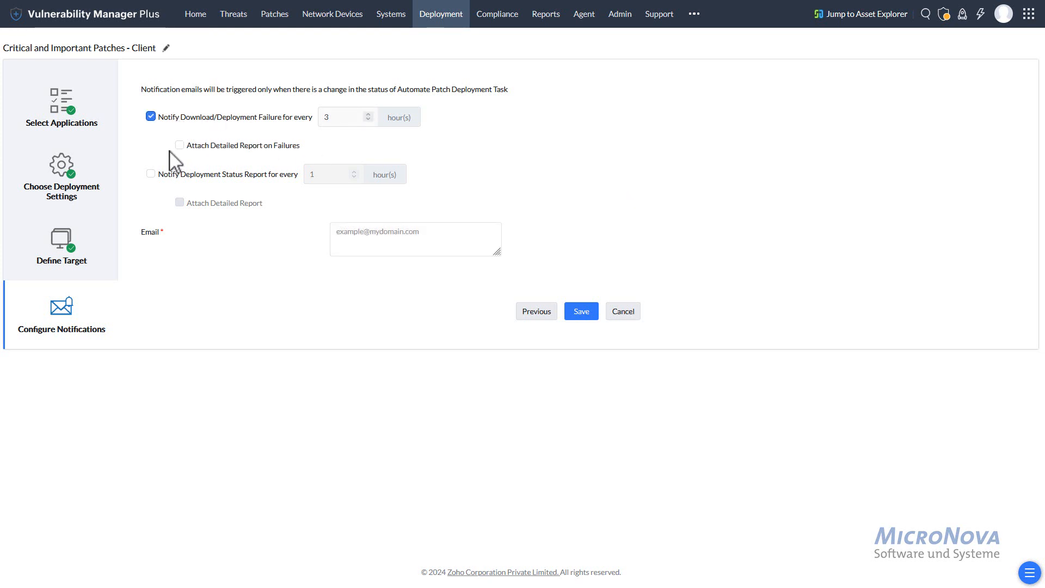
{"action": "left_click", "coordinate": [153, 175]}
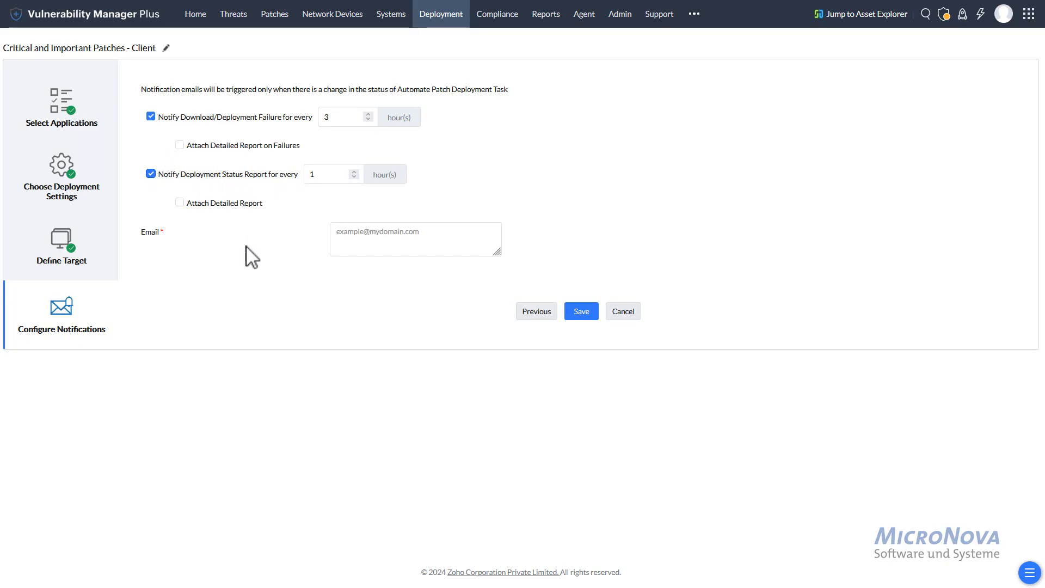
{"action": "left_click", "coordinate": [384, 247]}
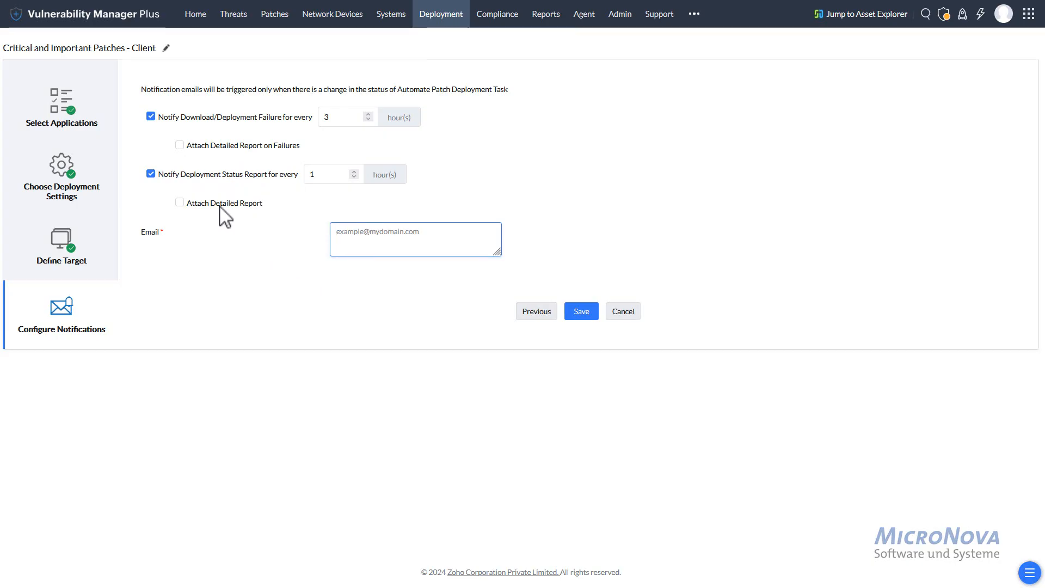
{"action": "left_click", "coordinate": [150, 117]}
{"action": "left_click", "coordinate": [150, 175]}
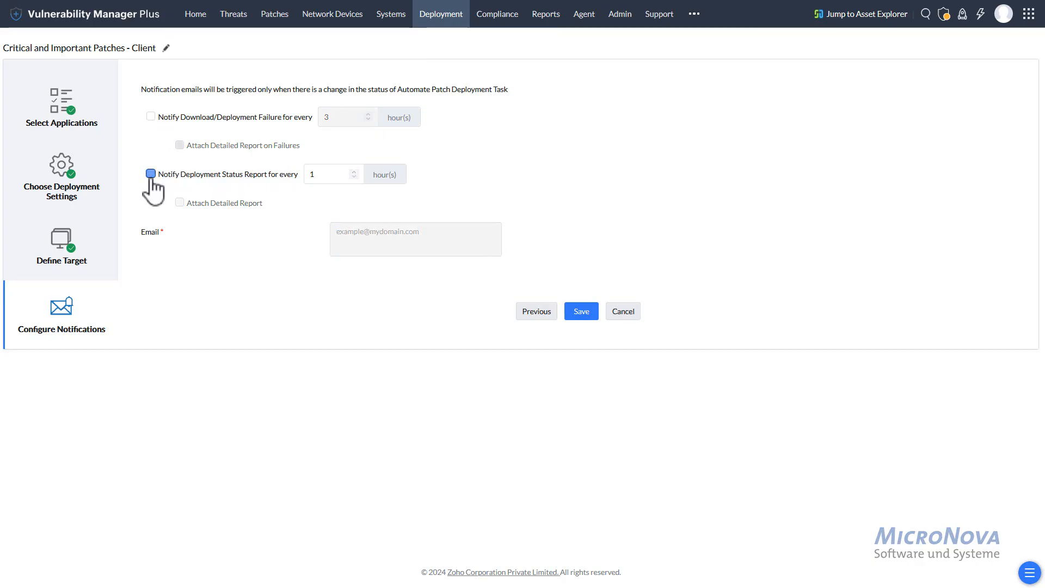
Discard the automated deployment task, start adding a test group under Test and Approve, and check the available Windows groups.
{"action": "left_click", "coordinate": [628, 313]}
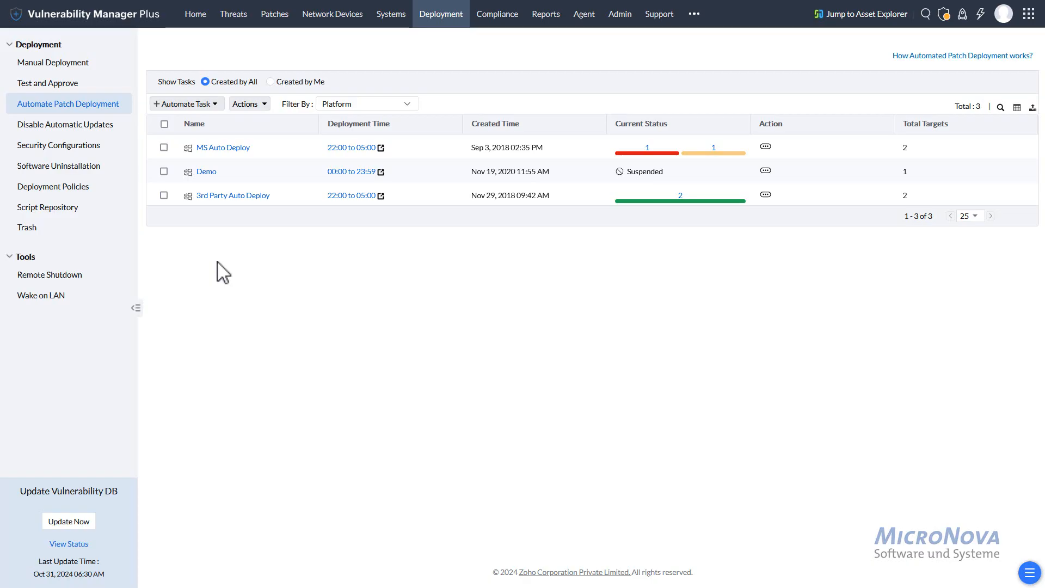
{"action": "left_click", "coordinate": [55, 86]}
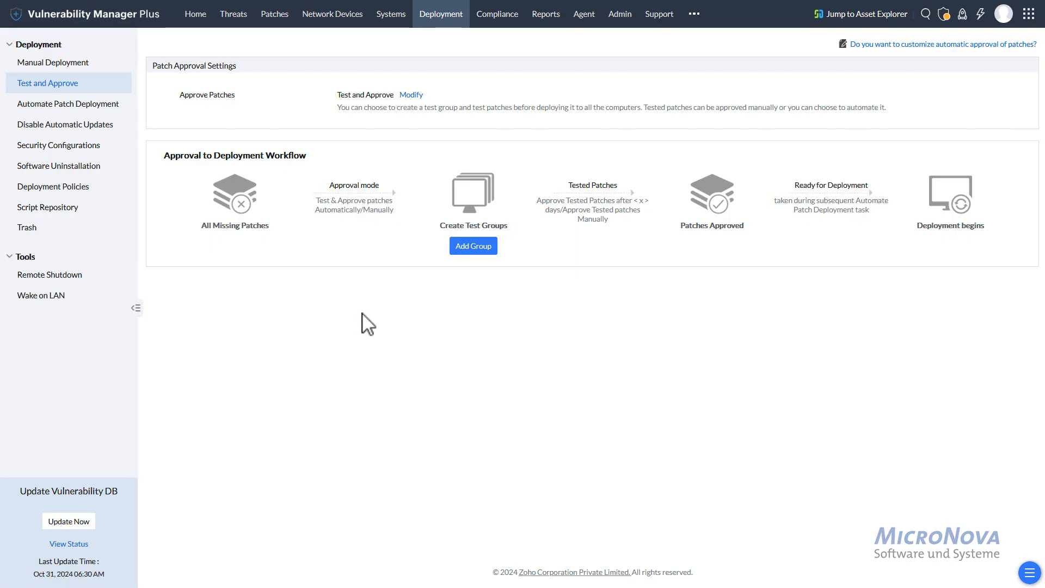
{"action": "left_click", "coordinate": [481, 250]}
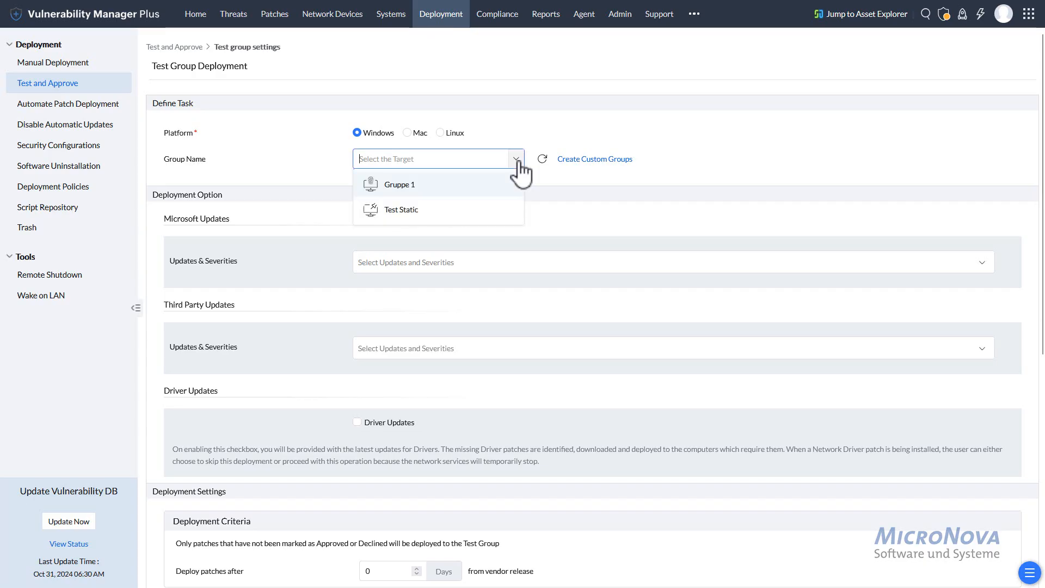
{"action": "left_click", "coordinate": [780, 188]}
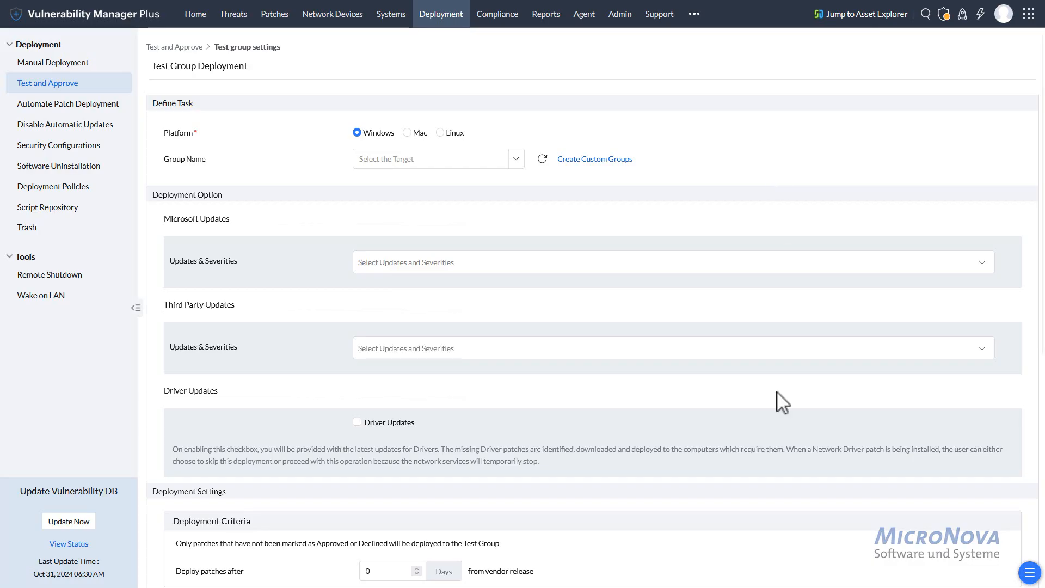
Include Security Updates, Service Packs, Feature Packs and Non Security Updates in the test group's Microsoft updates.
{"action": "left_click", "coordinate": [482, 263]}
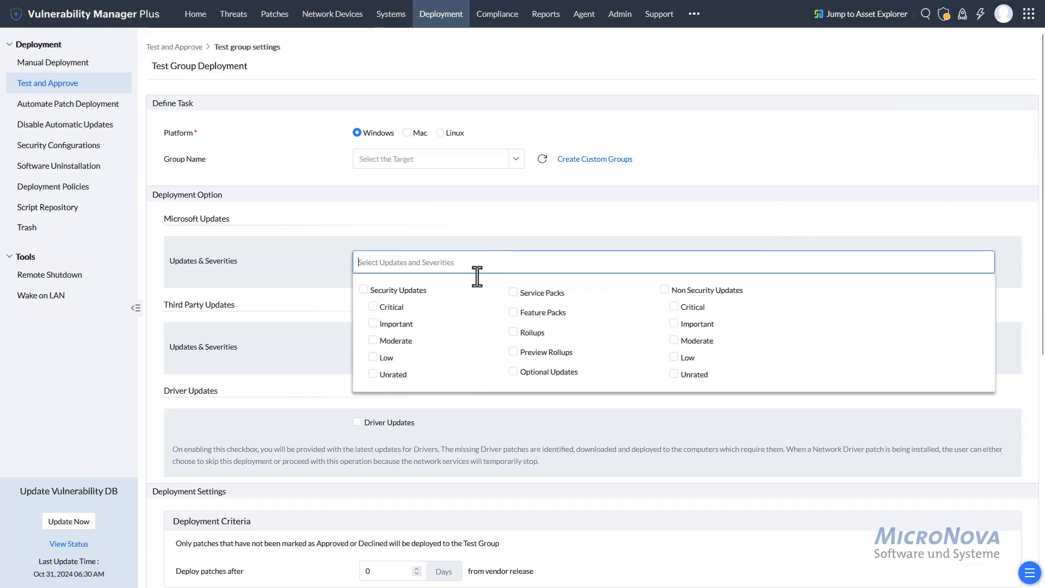
{"action": "left_click", "coordinate": [398, 290]}
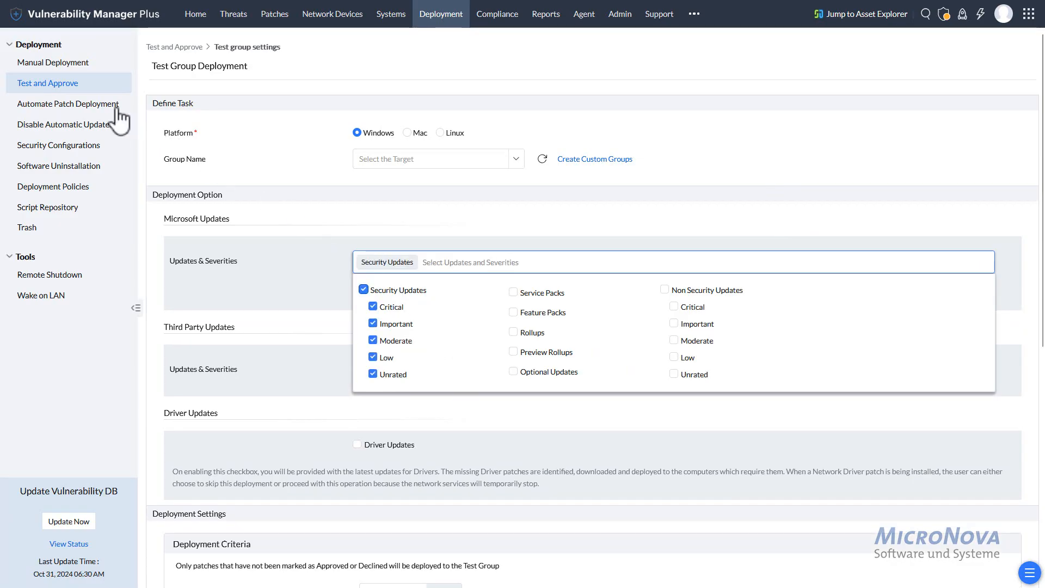
{"action": "left_click", "coordinate": [324, 231]}
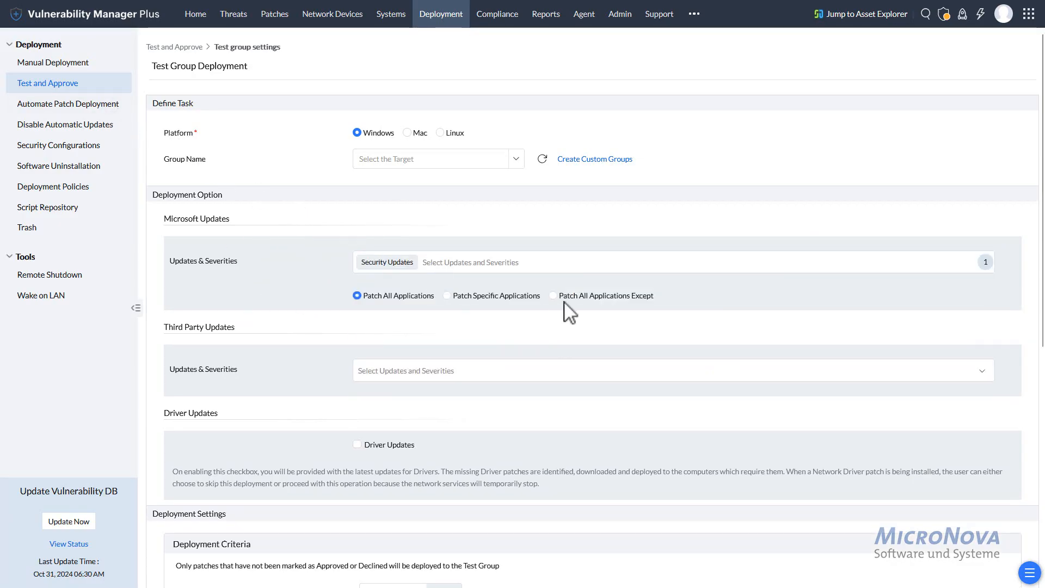
{"action": "left_click", "coordinate": [492, 260]}
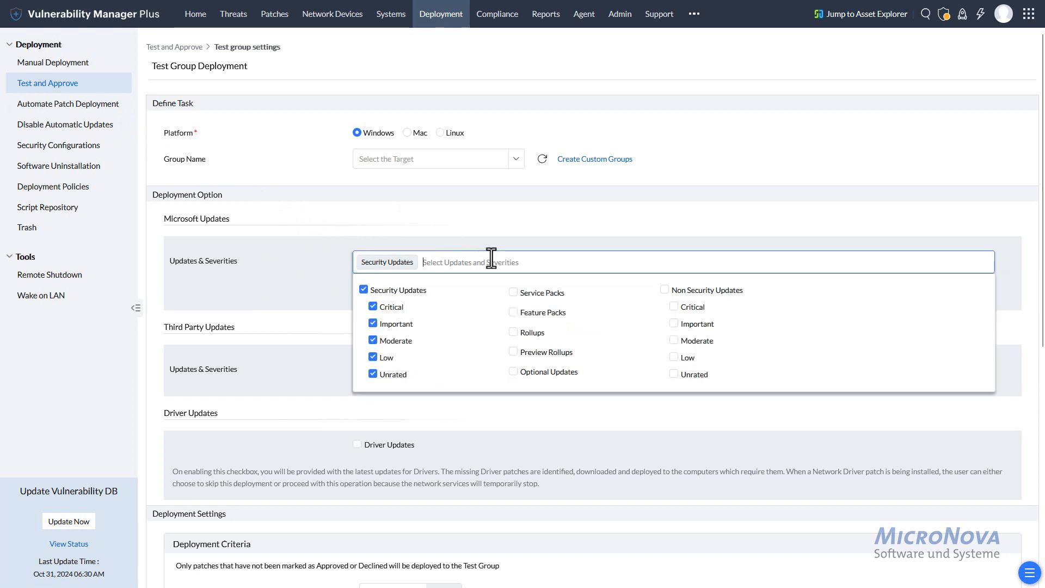
{"action": "left_click", "coordinate": [513, 292]}
{"action": "left_click", "coordinate": [513, 312]}
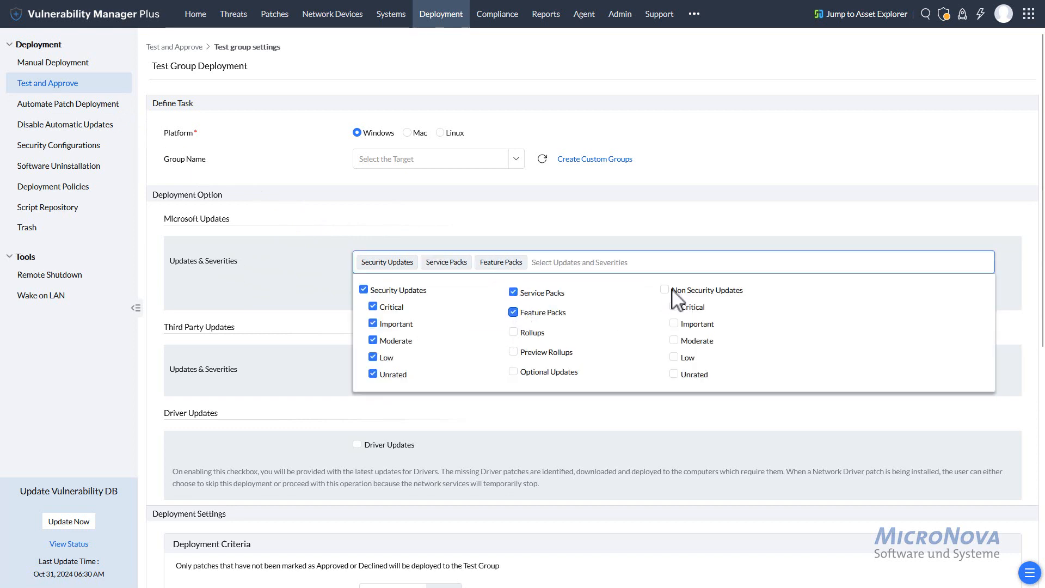
{"action": "left_click", "coordinate": [664, 289]}
{"action": "left_click", "coordinate": [680, 234]}
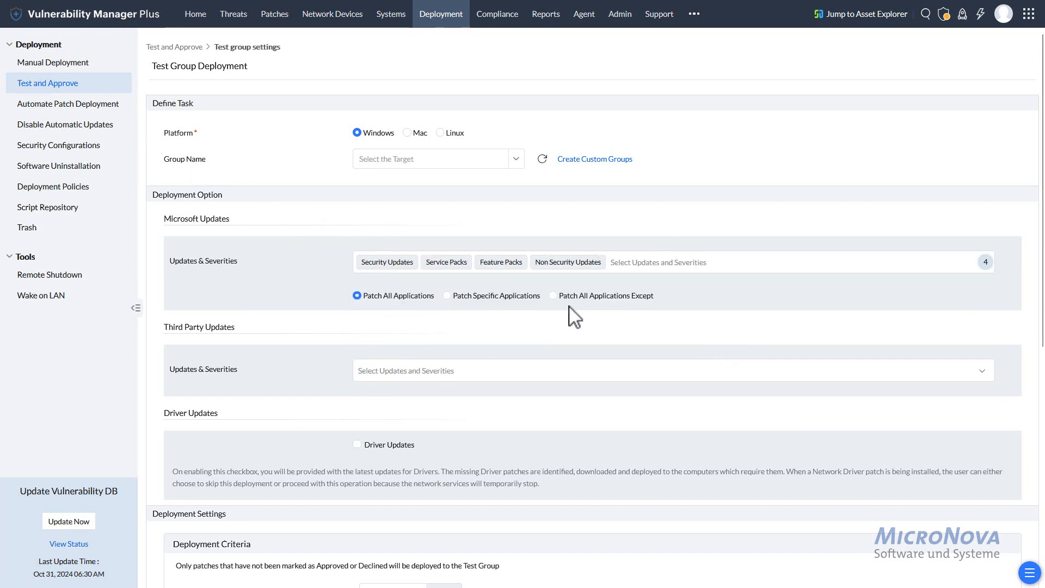
Include all severities, from Critical to Unrated, in the test group's third-party updates.
{"action": "left_click", "coordinate": [504, 370]}
{"action": "left_click", "coordinate": [365, 398]}
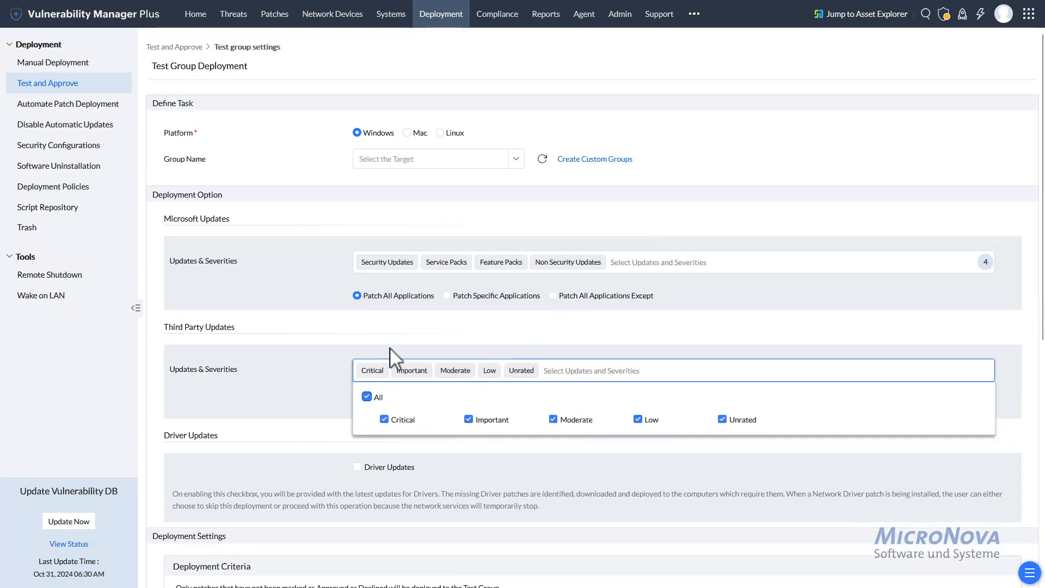
{"action": "left_click", "coordinate": [551, 376]}
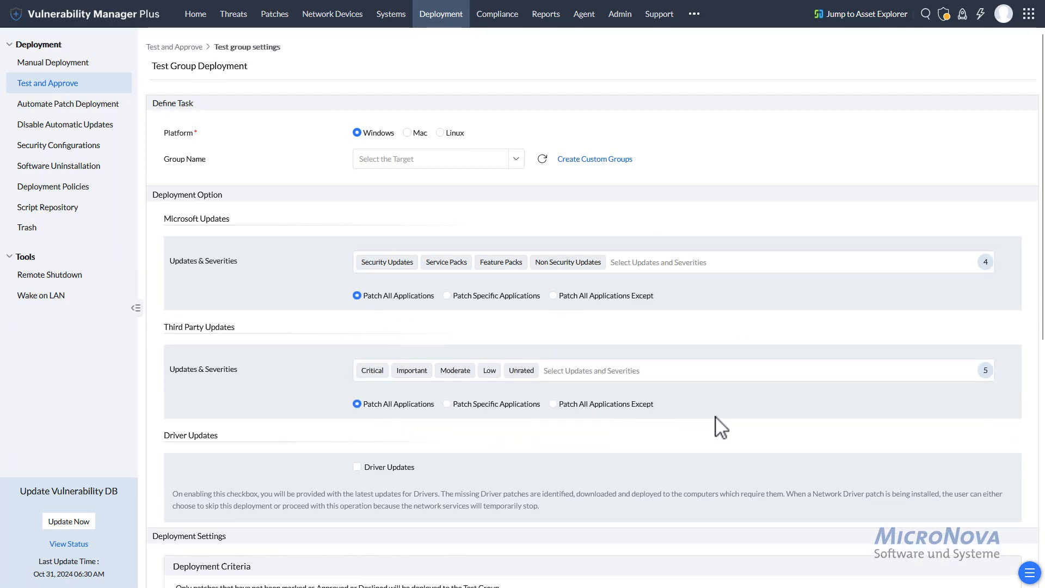
Apply the deployment policy "Critical und Important Patches - Client" to the test group.
{"action": "scroll", "coordinate": [718, 427], "scroll_direction": "down", "scroll_amount": 3}
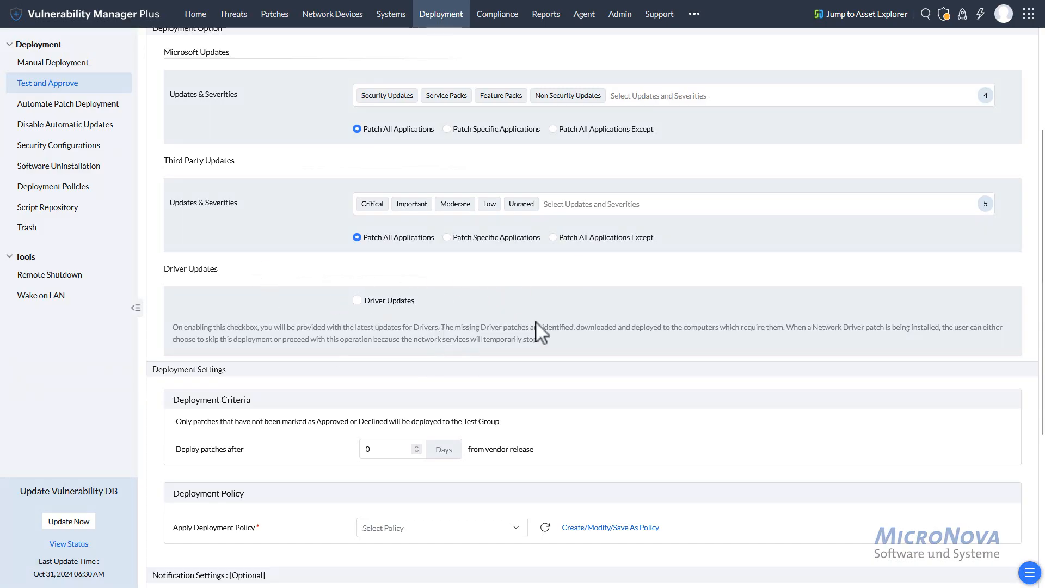
{"action": "scroll", "coordinate": [539, 331], "scroll_direction": "down", "scroll_amount": 2}
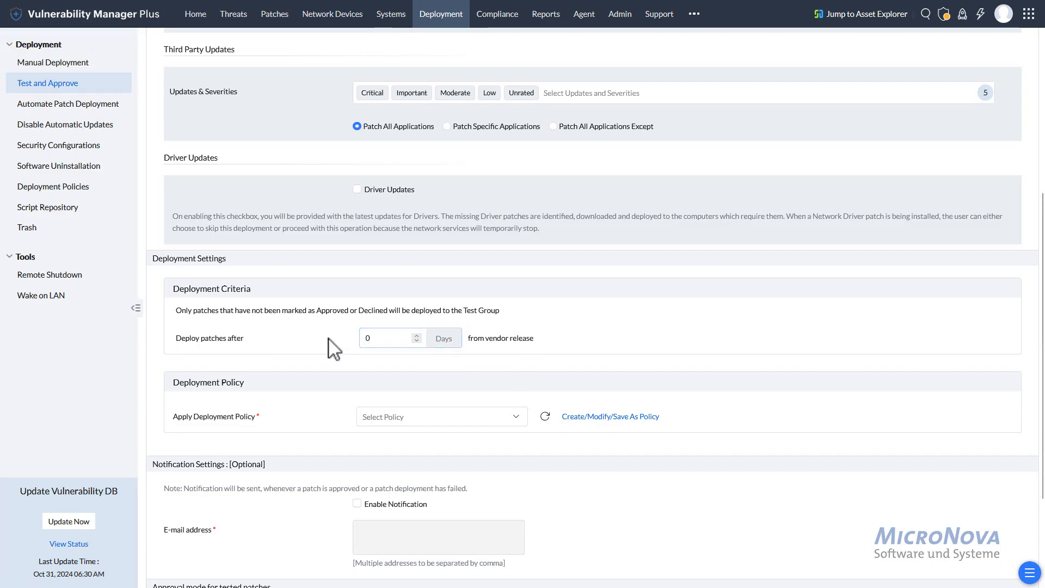
{"action": "scroll", "coordinate": [329, 343], "scroll_direction": "down", "scroll_amount": 1}
{"action": "scroll", "coordinate": [319, 301], "scroll_direction": "down", "scroll_amount": 2}
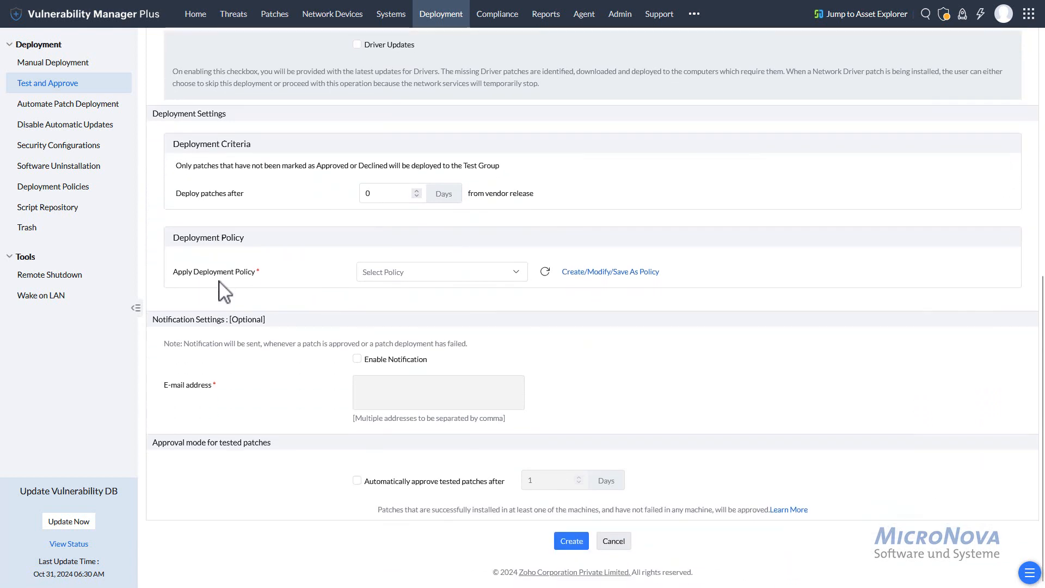
{"action": "left_click", "coordinate": [426, 279]}
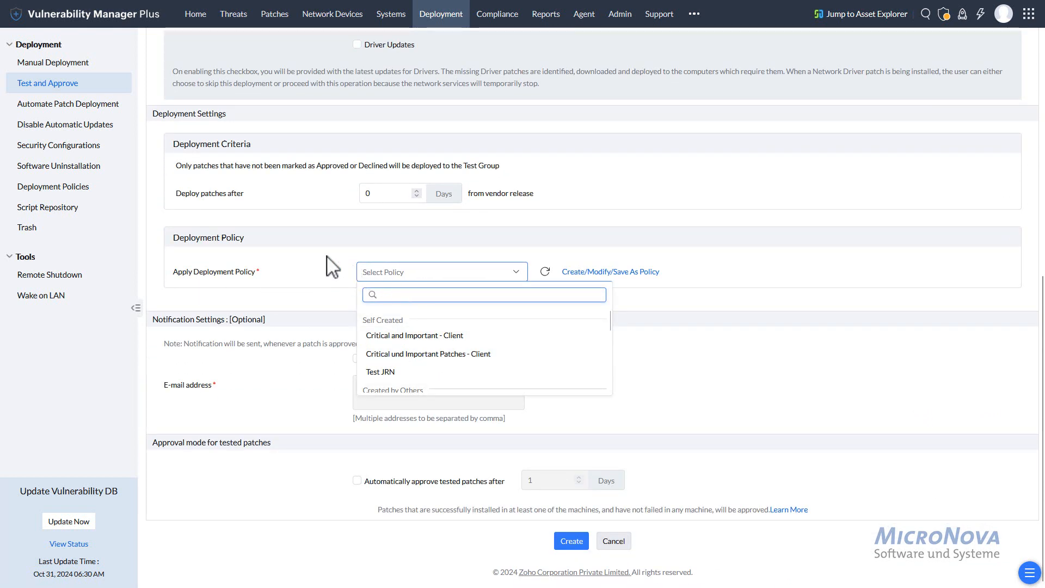
{"action": "left_click", "coordinate": [330, 294]}
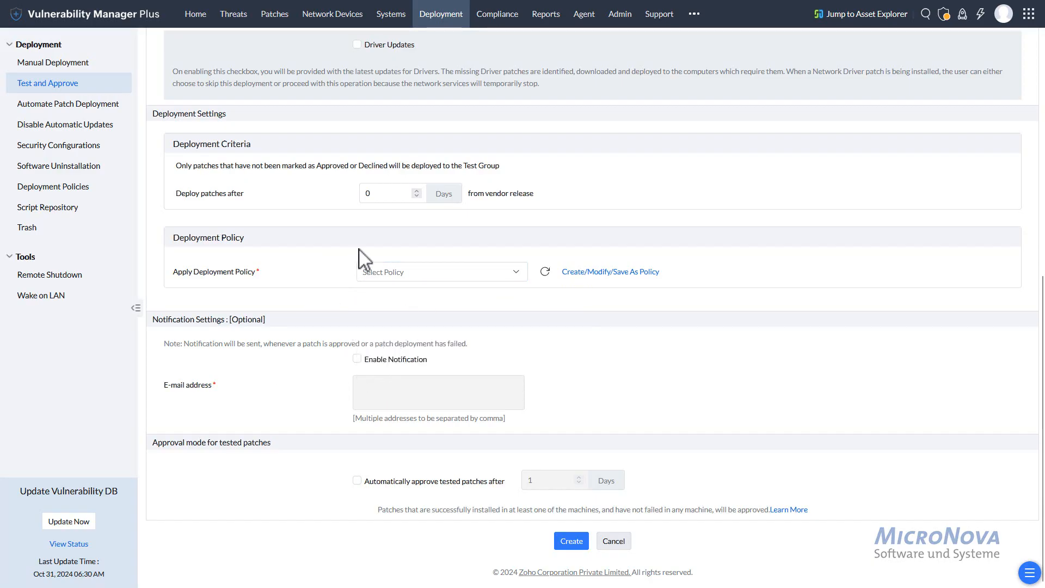
{"action": "left_click", "coordinate": [388, 275]}
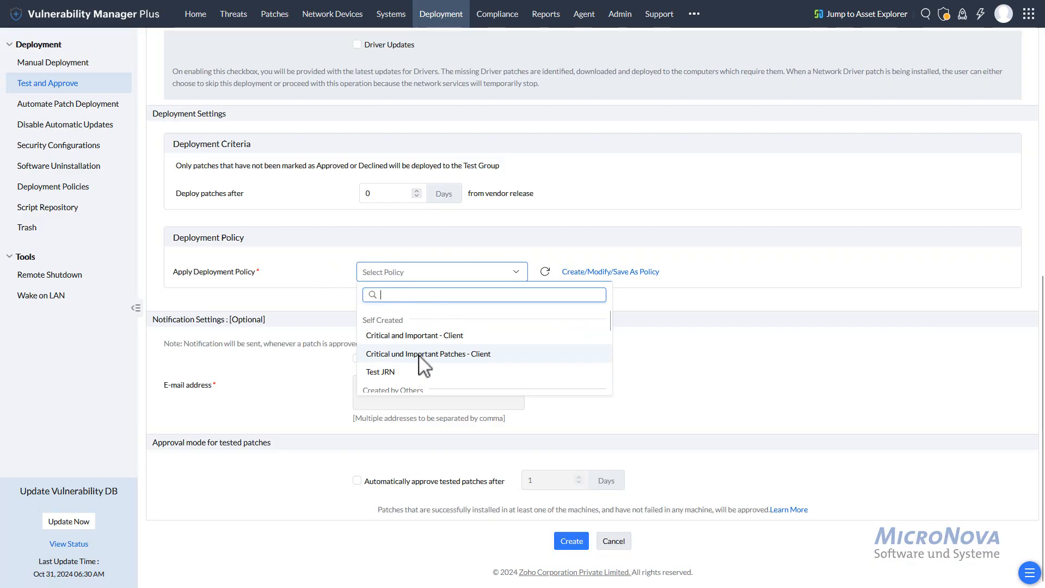
{"action": "left_click", "coordinate": [418, 356]}
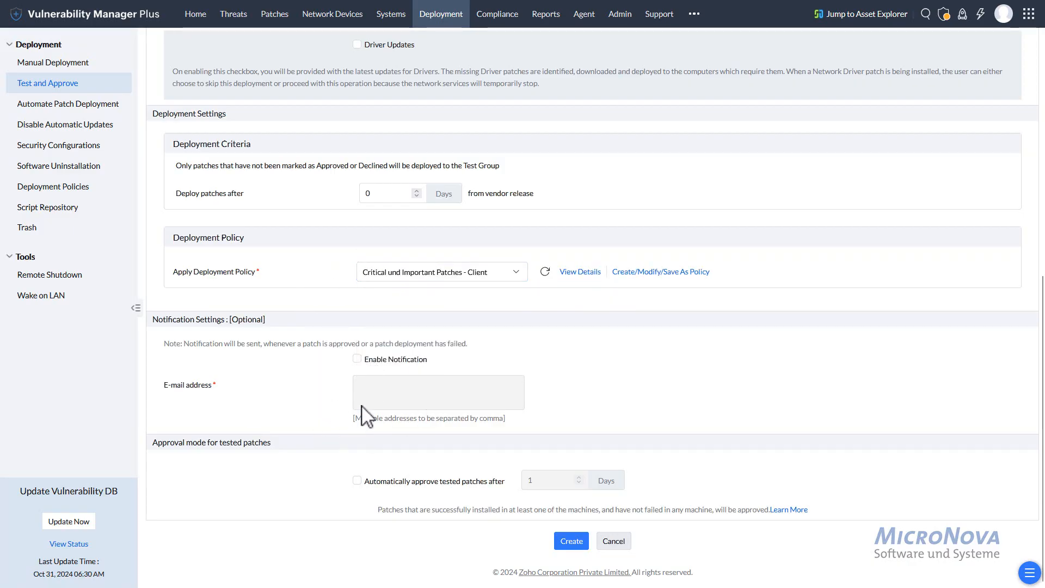
Enable automatic approval of tested patches after 3 days, and discard the new test group without creating it.
{"action": "left_click", "coordinate": [358, 482]}
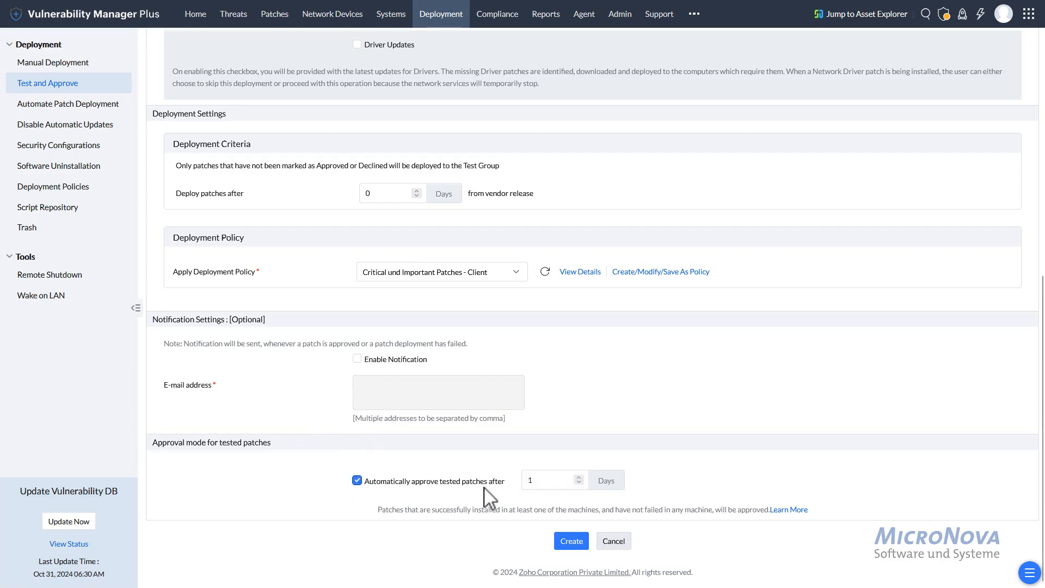
{"action": "double_click", "coordinate": [541, 481]}
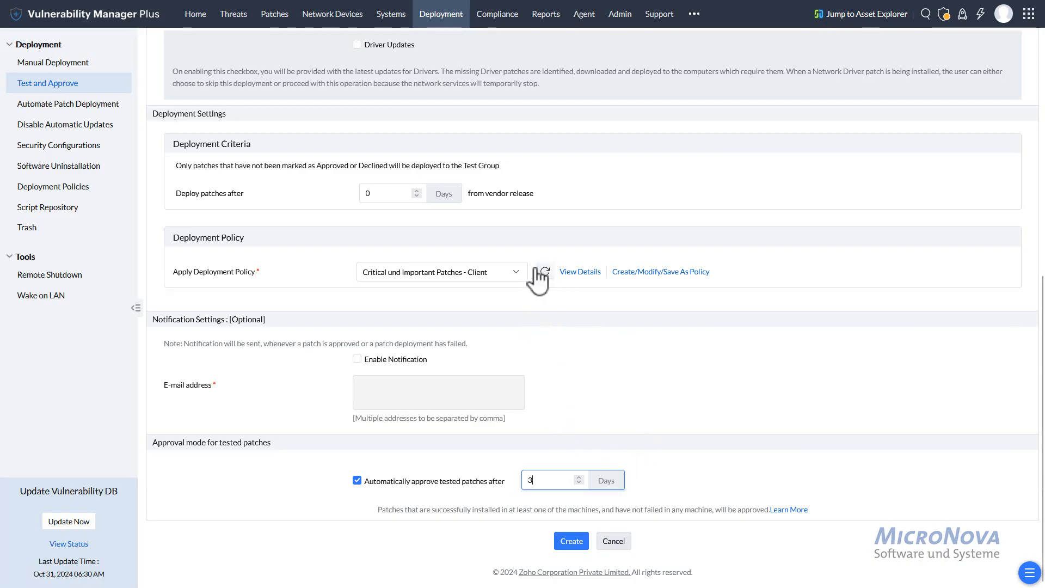
{"action": "scroll", "coordinate": [591, 430], "scroll_direction": "up", "scroll_amount": 4}
{"action": "scroll", "coordinate": [593, 436], "scroll_direction": "down", "scroll_amount": 4}
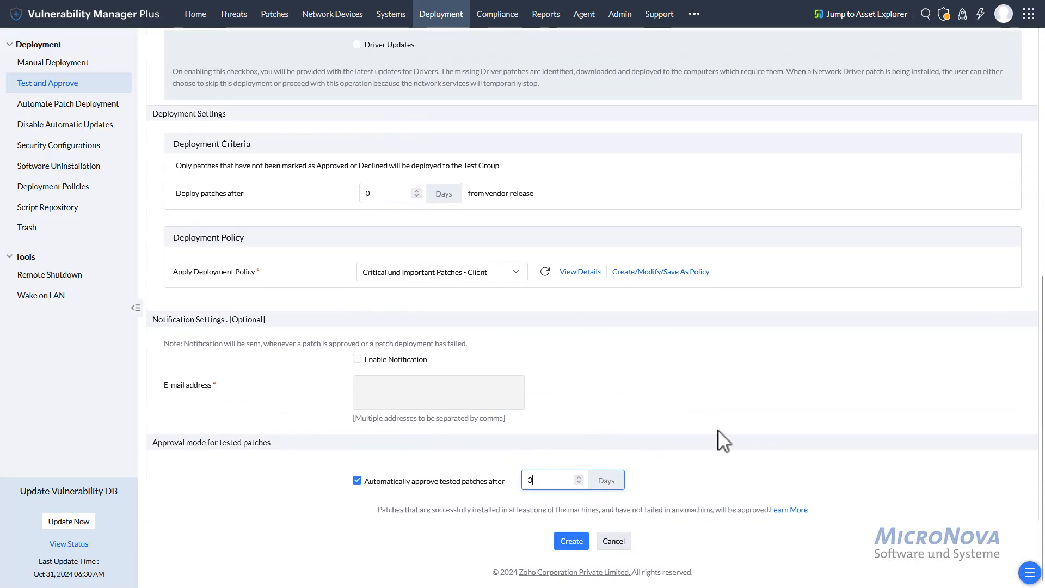
{"action": "left_click", "coordinate": [618, 542]}
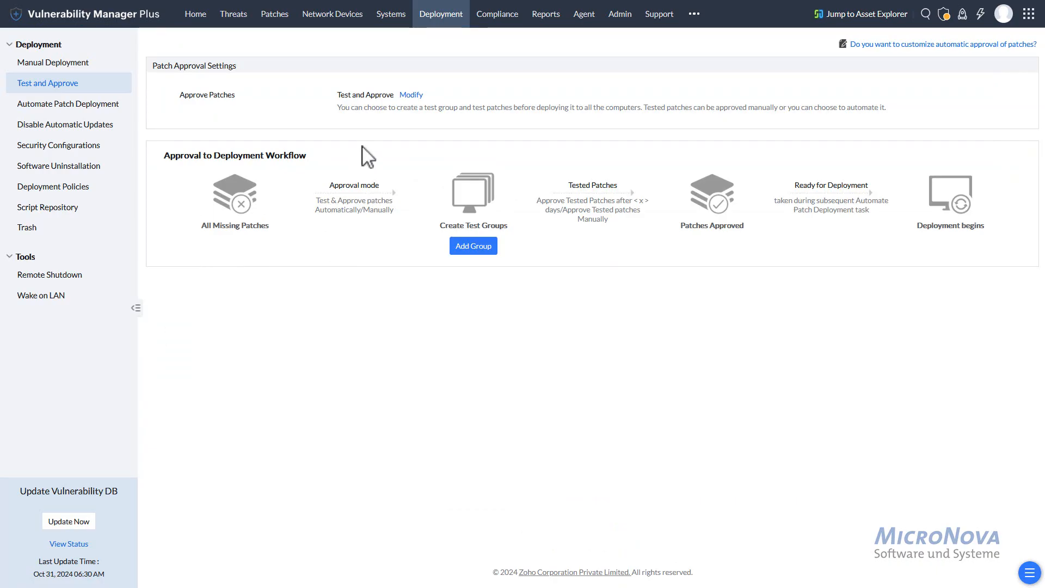
Look through the missing patches with their approval status and the manual patch configurations, and return to Test and Approve.
{"action": "left_click", "coordinate": [281, 23]}
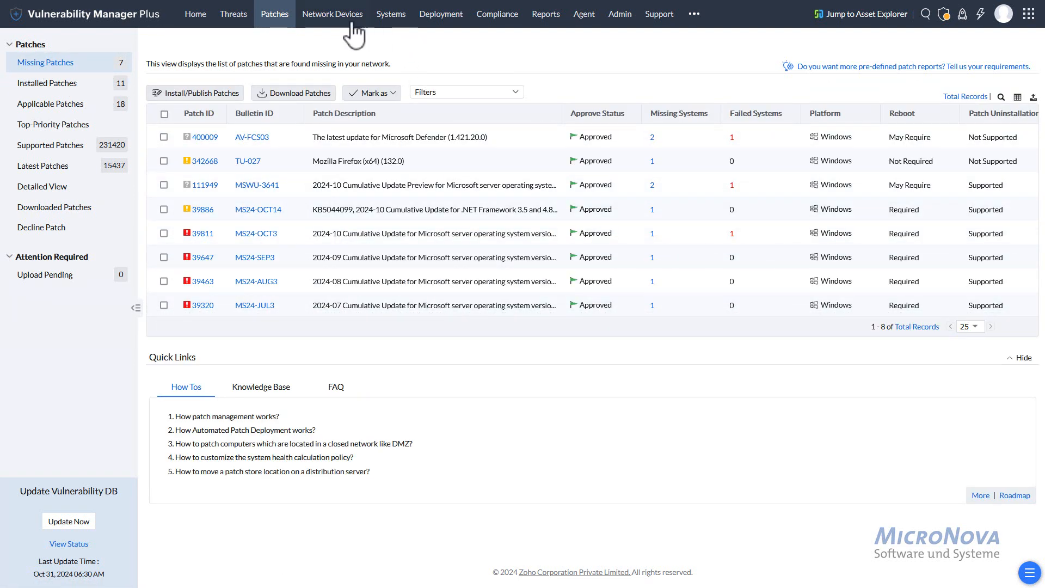
{"action": "left_click", "coordinate": [443, 23]}
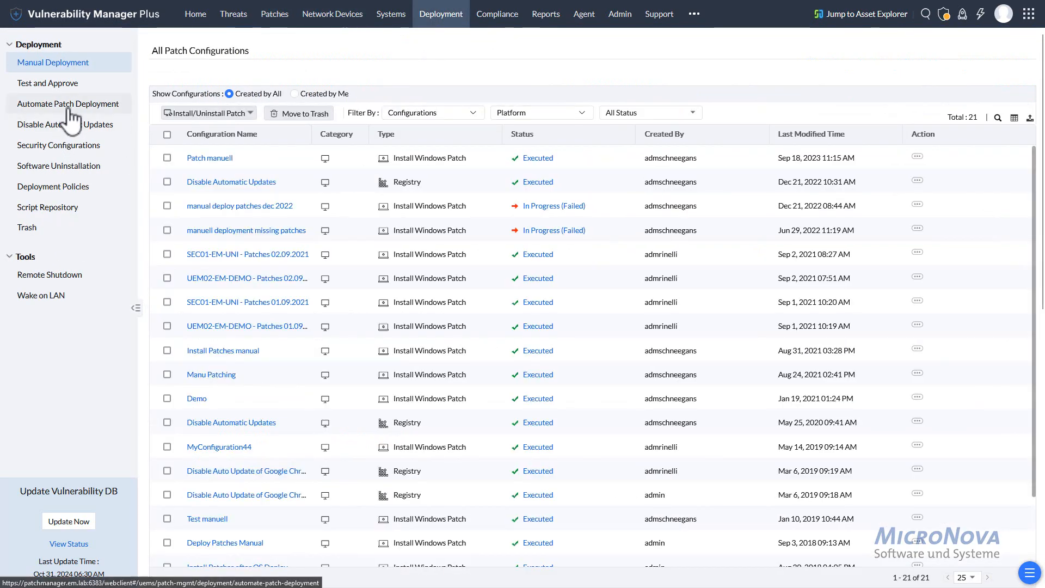
{"action": "left_click", "coordinate": [71, 109]}
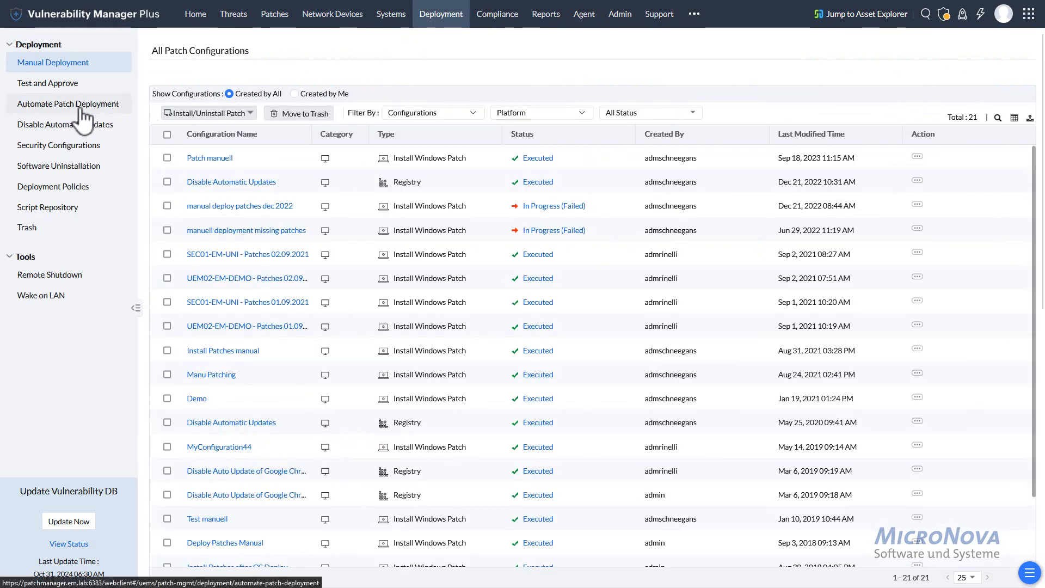
{"action": "left_click", "coordinate": [65, 83]}
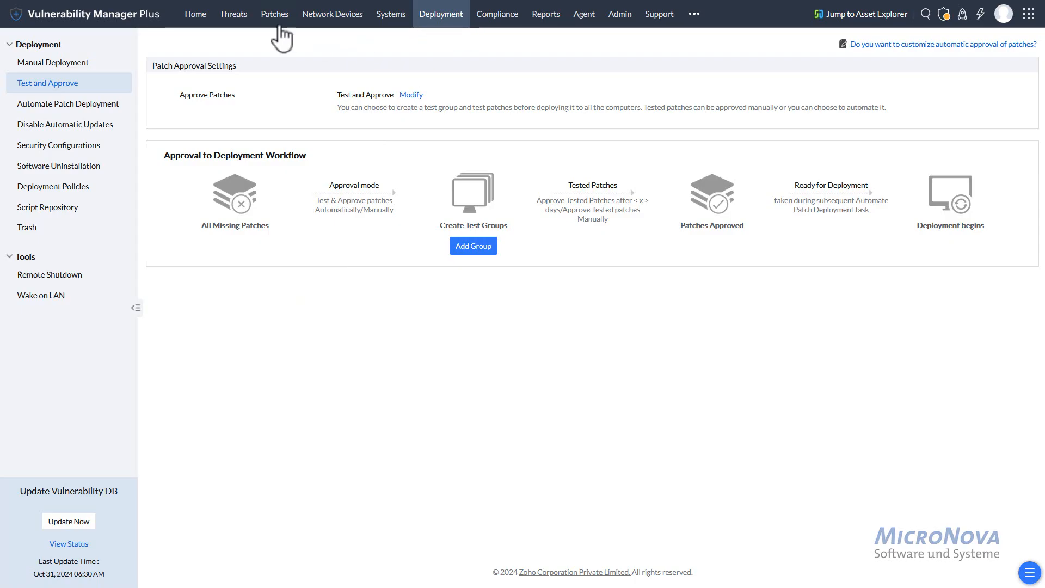
View the software vulnerabilities under Threats and switch to the layout grouped by product to browse the affected systems.
{"action": "left_click", "coordinate": [237, 17]}
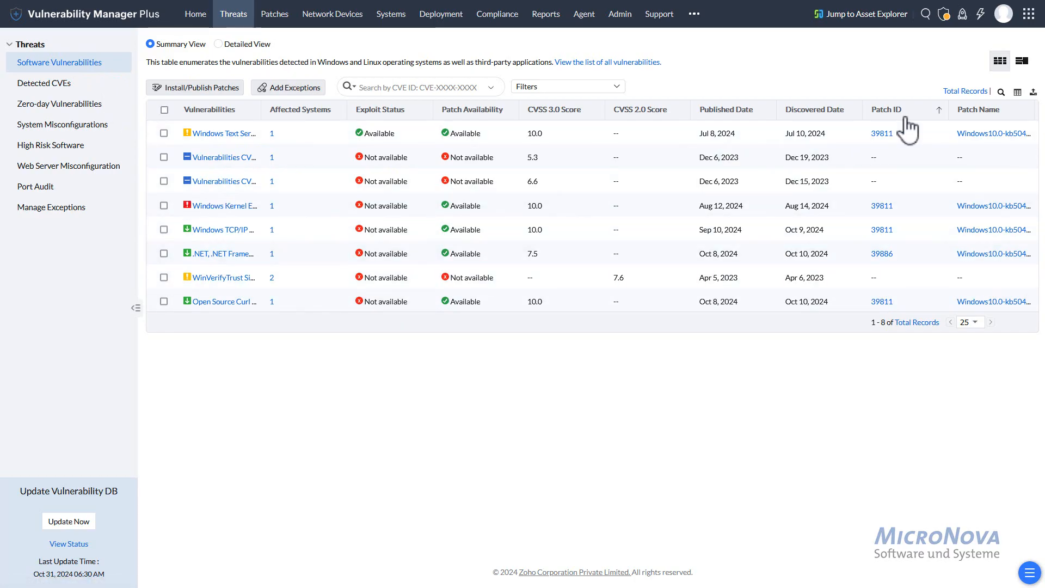
{"action": "left_click", "coordinate": [1021, 61]}
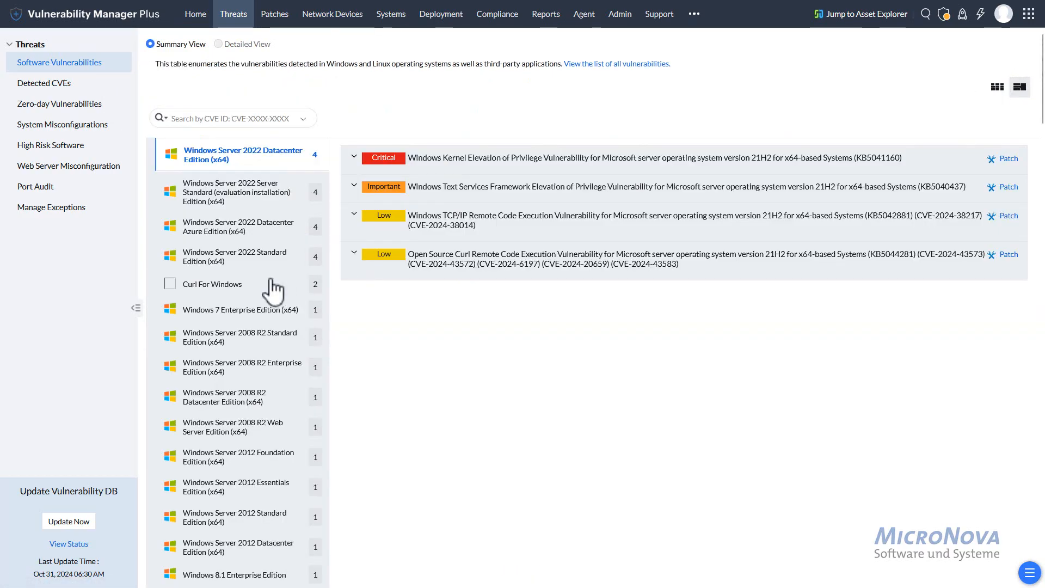
{"action": "scroll", "coordinate": [248, 305], "scroll_direction": "down", "scroll_amount": 3}
{"action": "scroll", "coordinate": [245, 322], "scroll_direction": "up", "scroll_amount": 3}
Sort the detected CVEs by CVSS 3.0 score, view the details of CVE-2024-38077 and close them.
{"action": "left_click", "coordinate": [83, 83]}
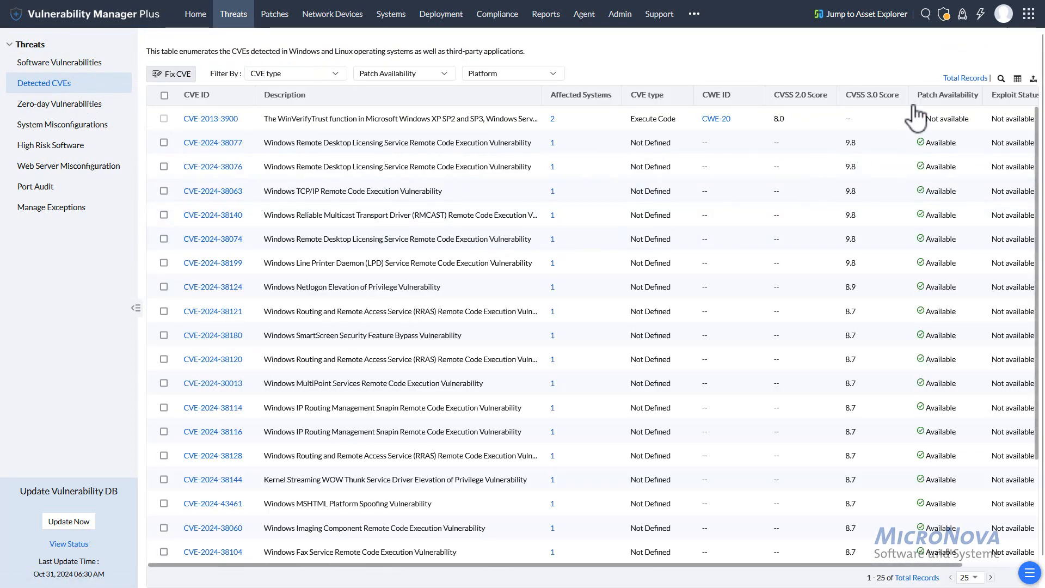
{"action": "left_click", "coordinate": [873, 98]}
{"action": "left_click", "coordinate": [874, 99]}
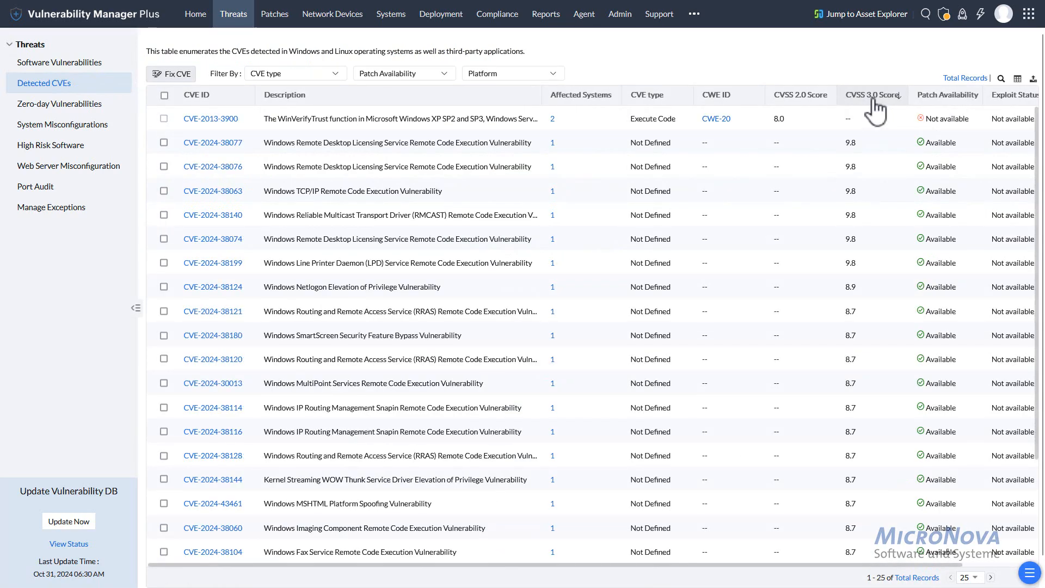
{"action": "left_click", "coordinate": [226, 143]}
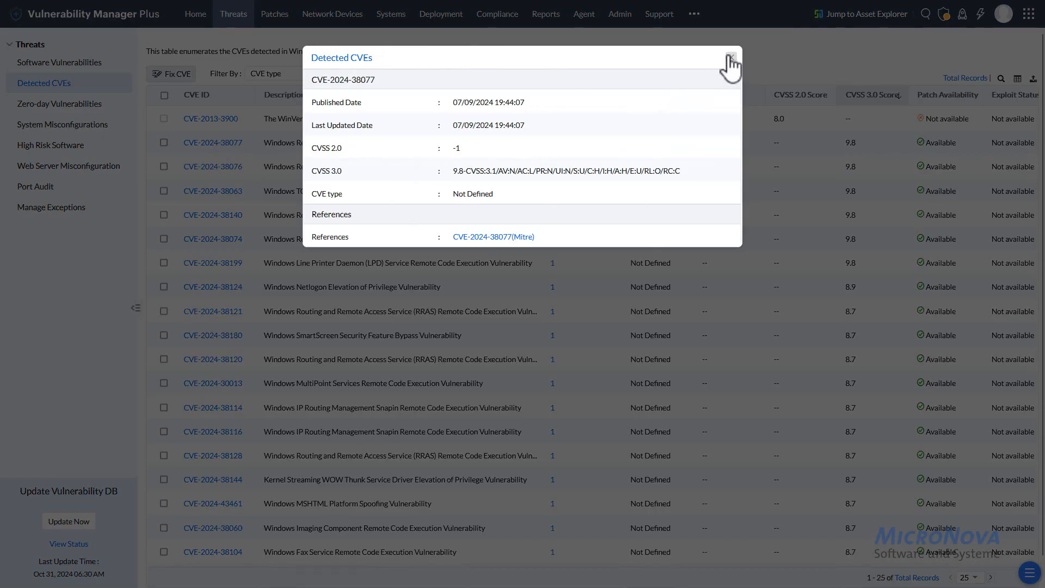
{"action": "left_click", "coordinate": [731, 58]}
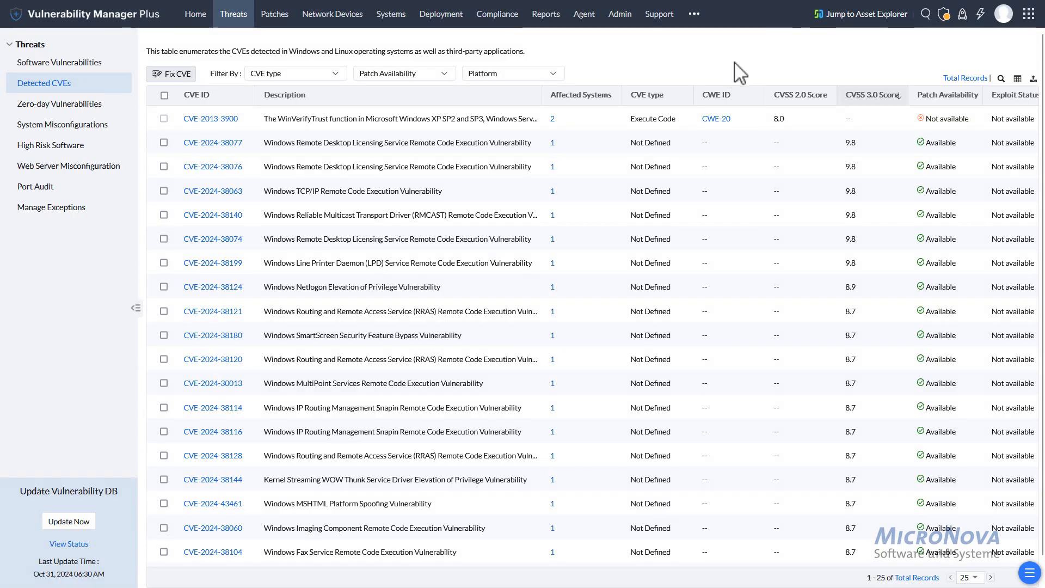
Review which columns can be shown in the detected CVEs table.
{"action": "left_click", "coordinate": [1018, 79]}
{"action": "scroll", "coordinate": [964, 194], "scroll_direction": "down", "scroll_amount": 5}
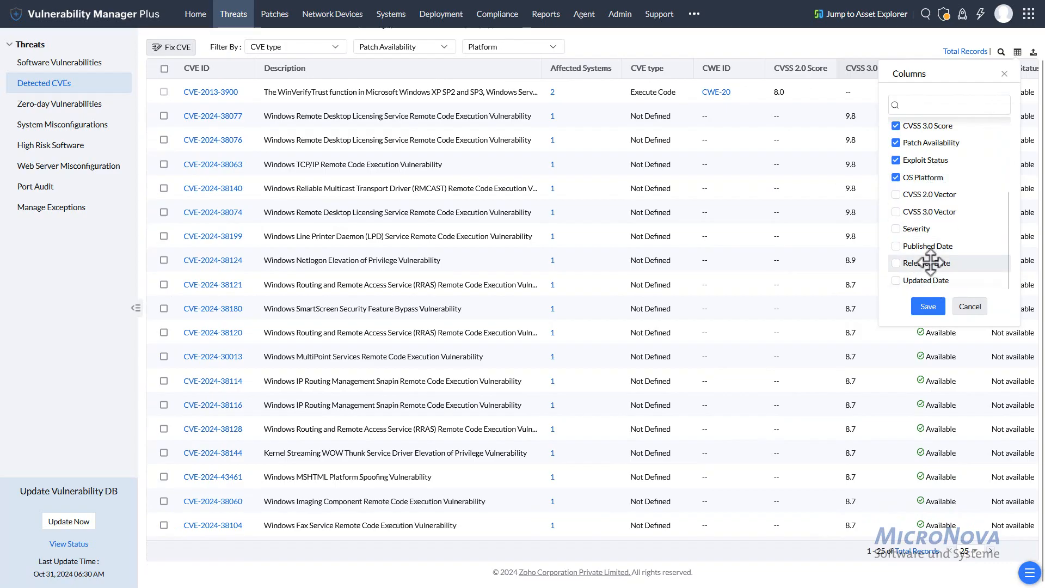
{"action": "scroll", "coordinate": [932, 256], "scroll_direction": "up", "scroll_amount": 5}
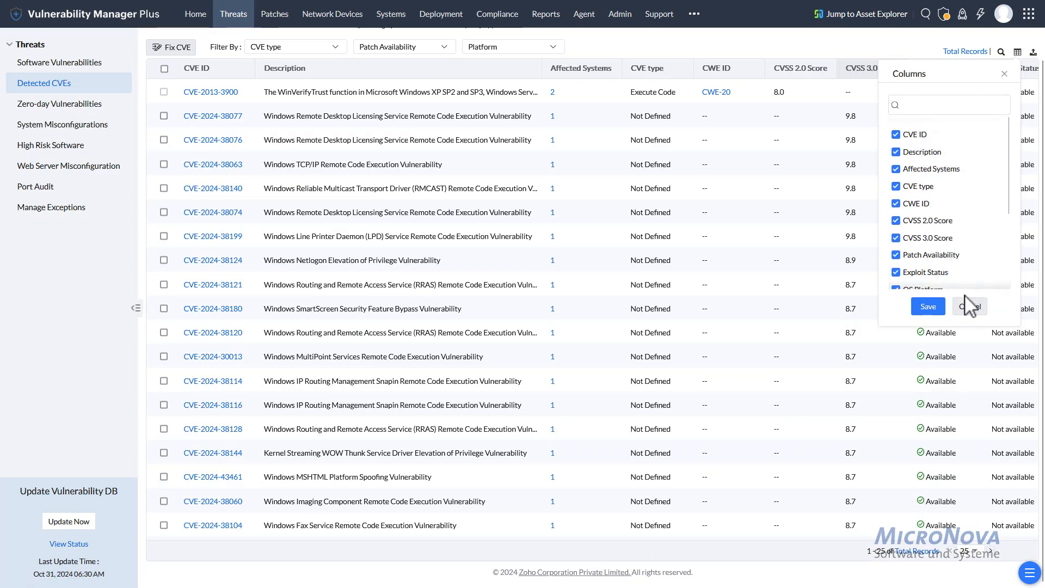
Cancel the column selection for the detected CVEs and view the zero-day vulnerabilities.
{"action": "left_click", "coordinate": [969, 306]}
{"action": "left_click", "coordinate": [31, 106]}
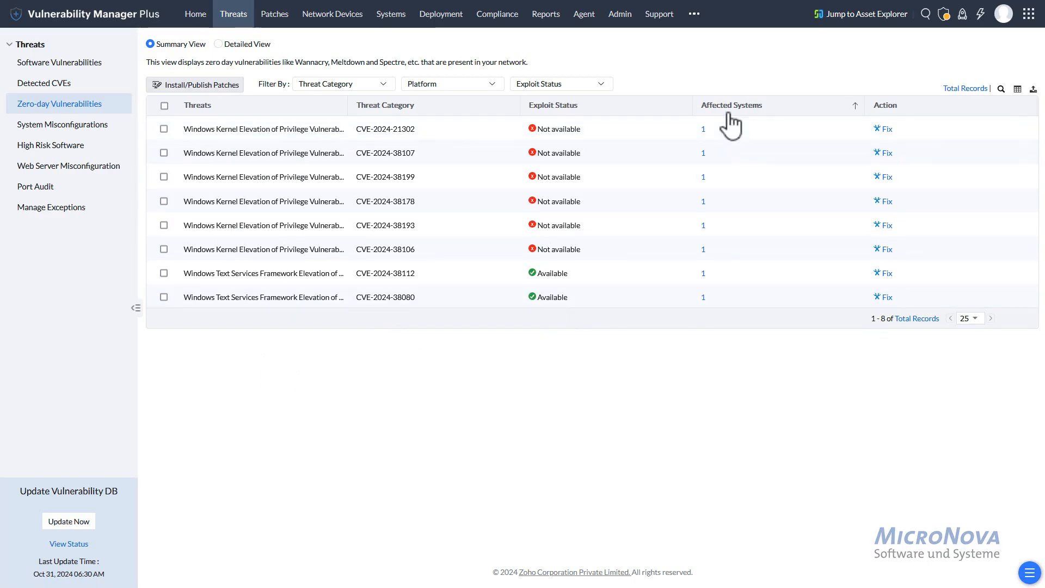
View the system misconfigurations, check the details of the LAN Manager Authentication Level entry and switch to the layout grouped by category.
{"action": "left_click", "coordinate": [62, 126]}
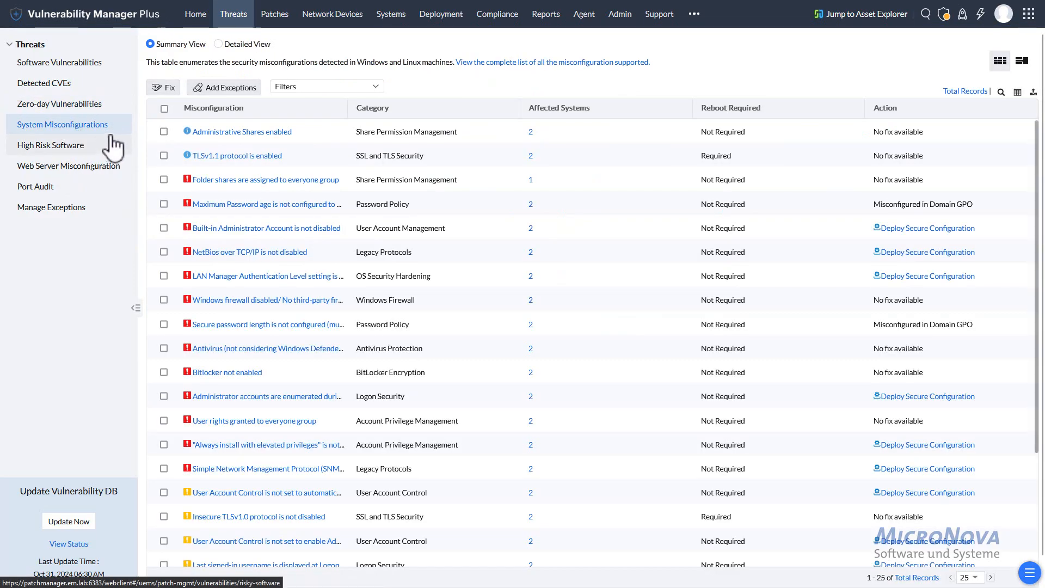
{"action": "left_click", "coordinate": [282, 277]}
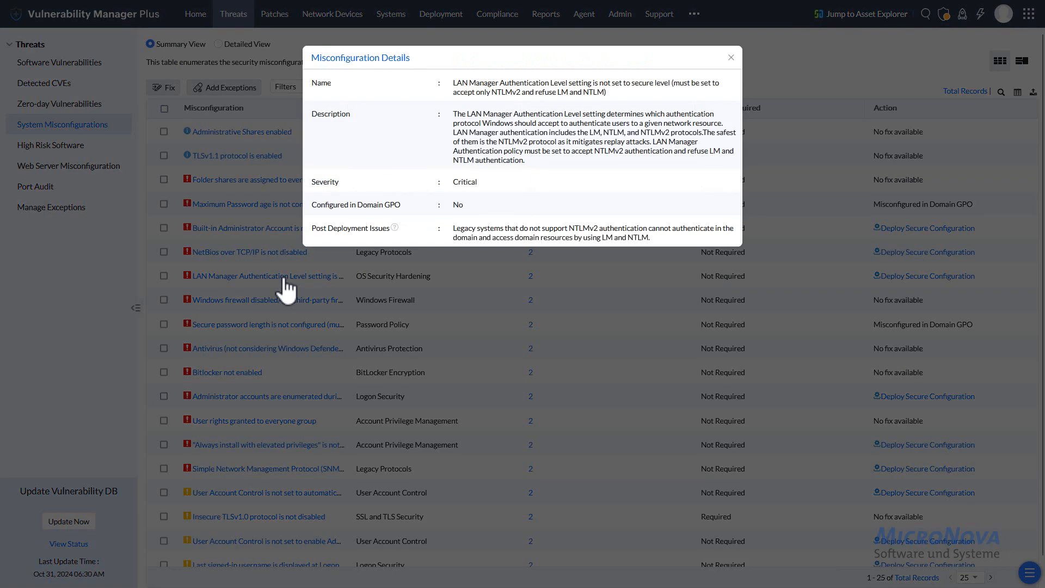
{"action": "left_click", "coordinate": [731, 58]}
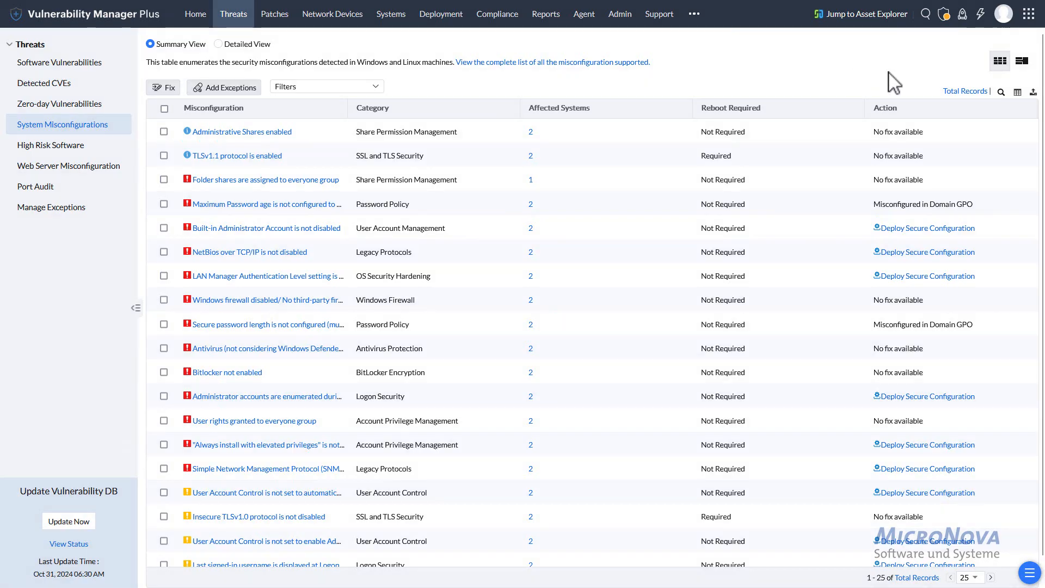
{"action": "left_click", "coordinate": [1022, 61]}
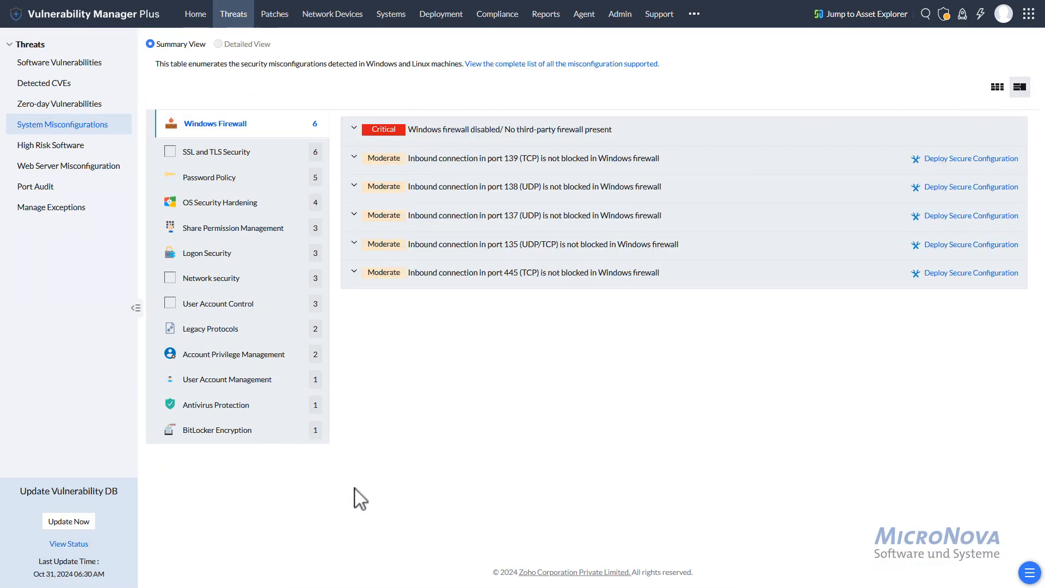
Review the high risk software for peer-to-peer and remote desktop sharing, and return to the end-of-life software.
{"action": "left_click", "coordinate": [82, 146]}
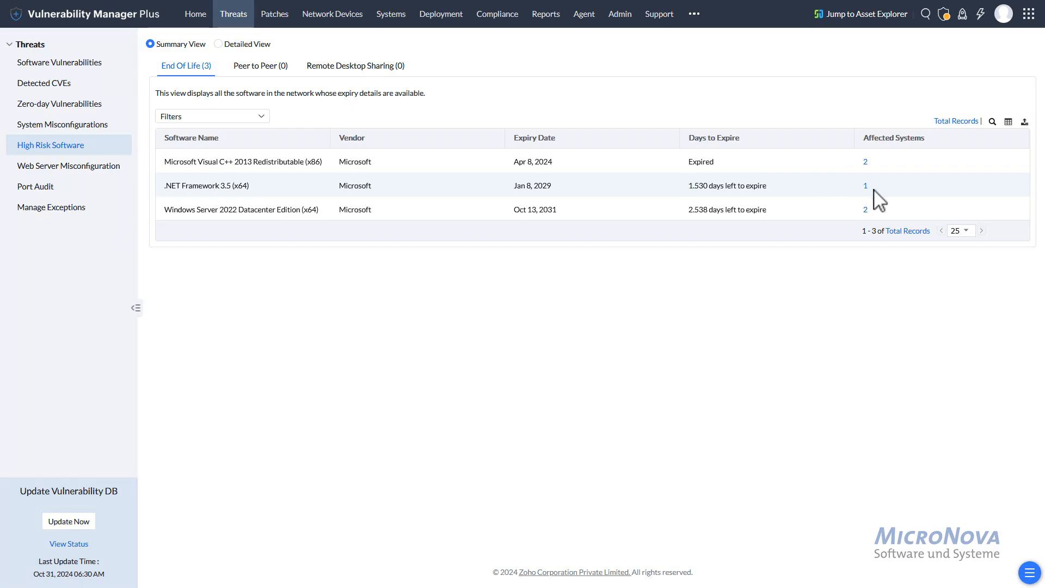
{"action": "left_click", "coordinate": [255, 74]}
{"action": "left_click", "coordinate": [355, 73]}
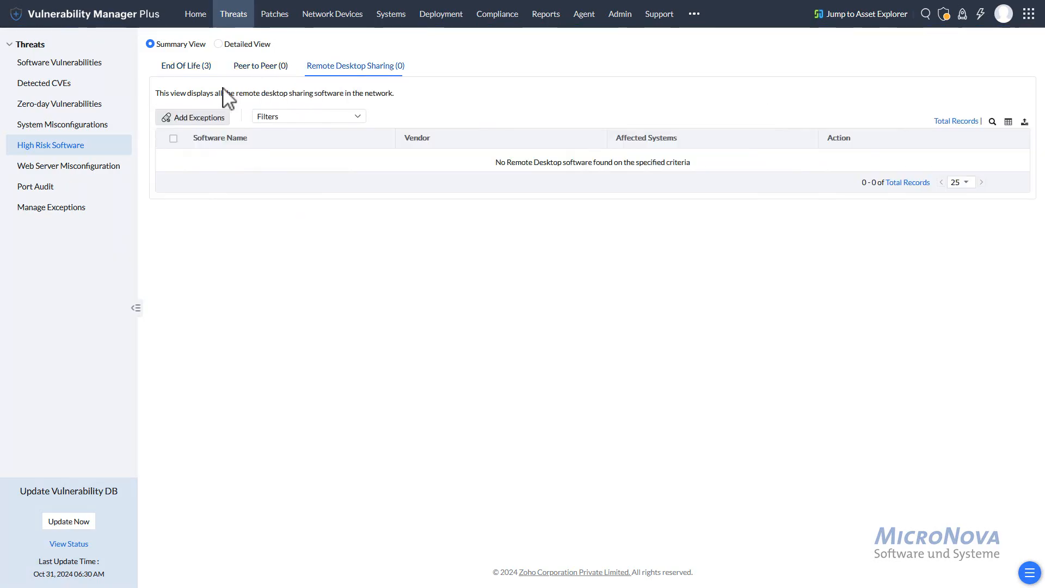
{"action": "left_click", "coordinate": [191, 68]}
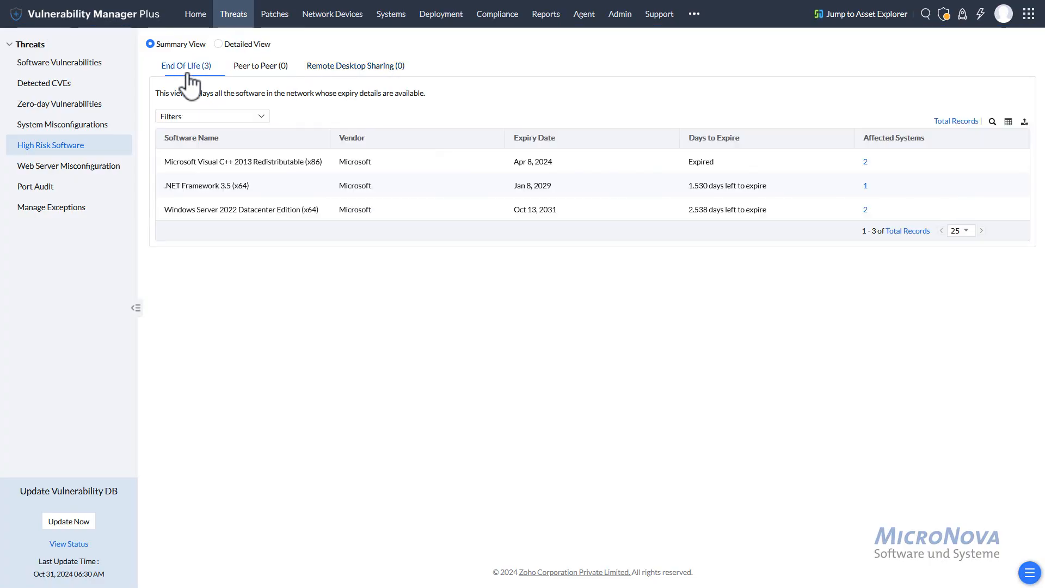
View the web server misconfigurations, read the resolution for Setup Client-cert Authentication and switch to the layout grouped by category.
{"action": "left_click", "coordinate": [57, 174]}
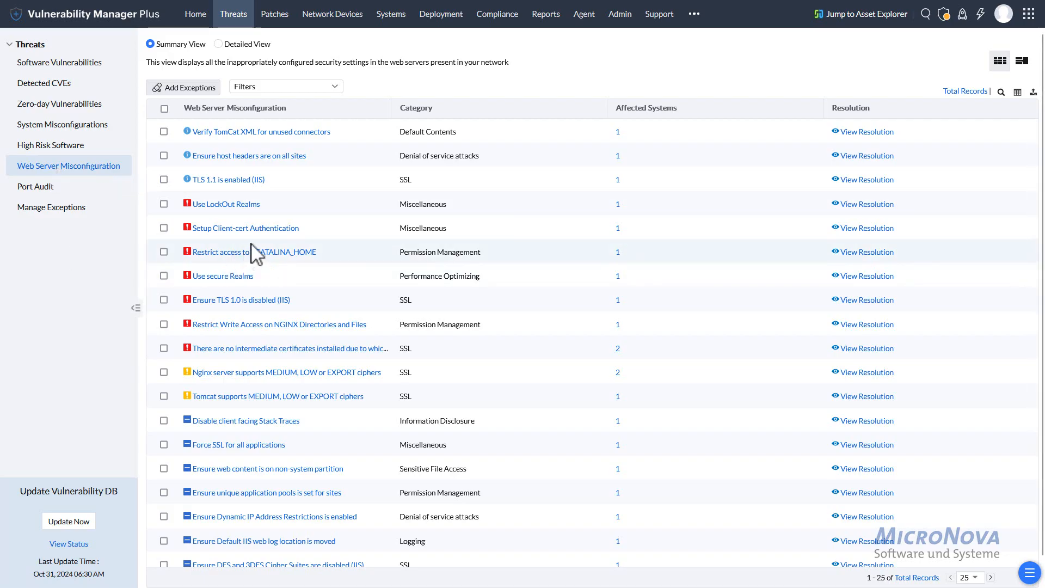
{"action": "left_click", "coordinate": [856, 229]}
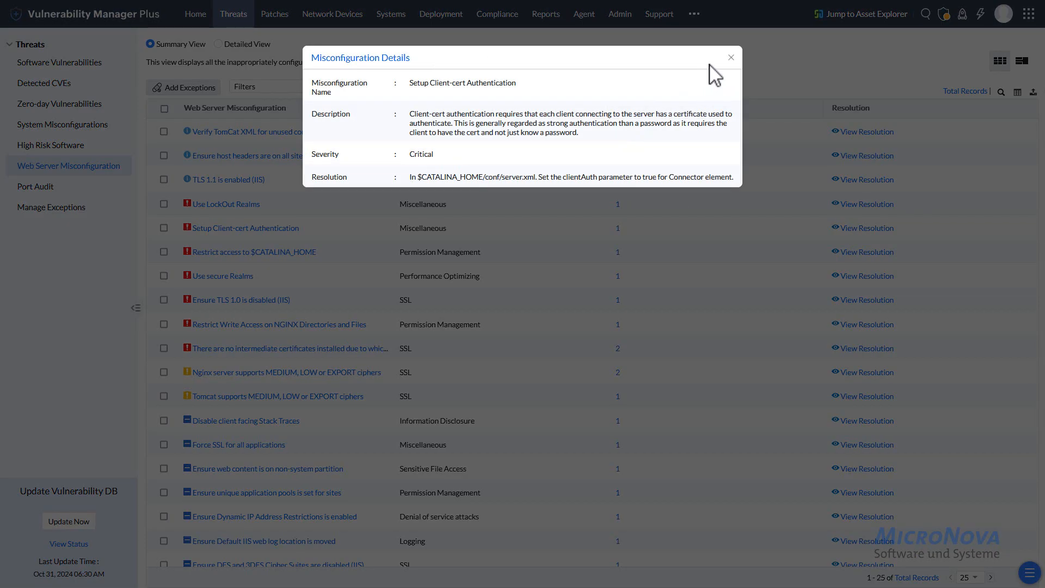
{"action": "left_click", "coordinate": [730, 58]}
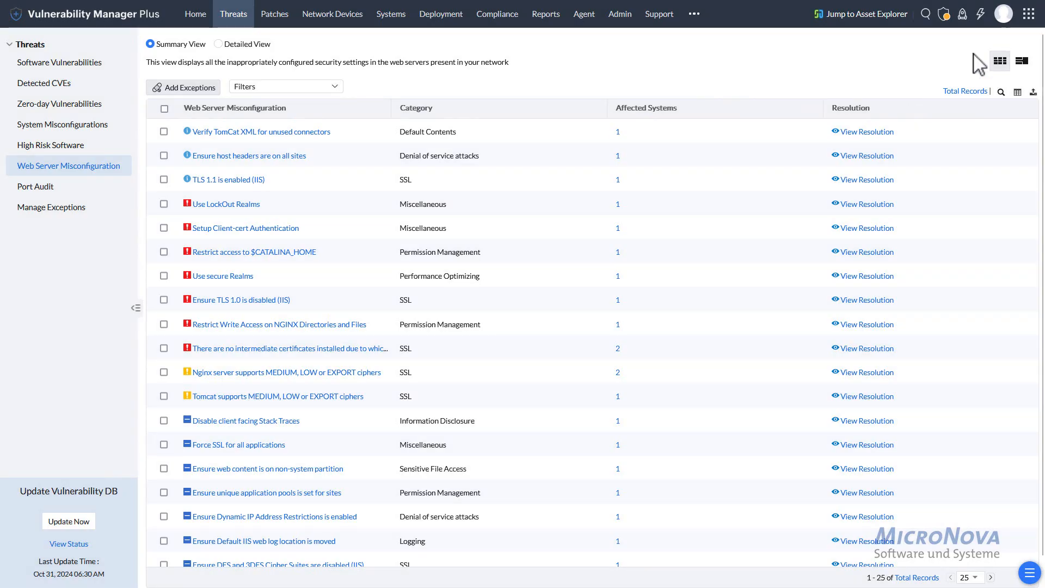
{"action": "left_click", "coordinate": [1023, 63]}
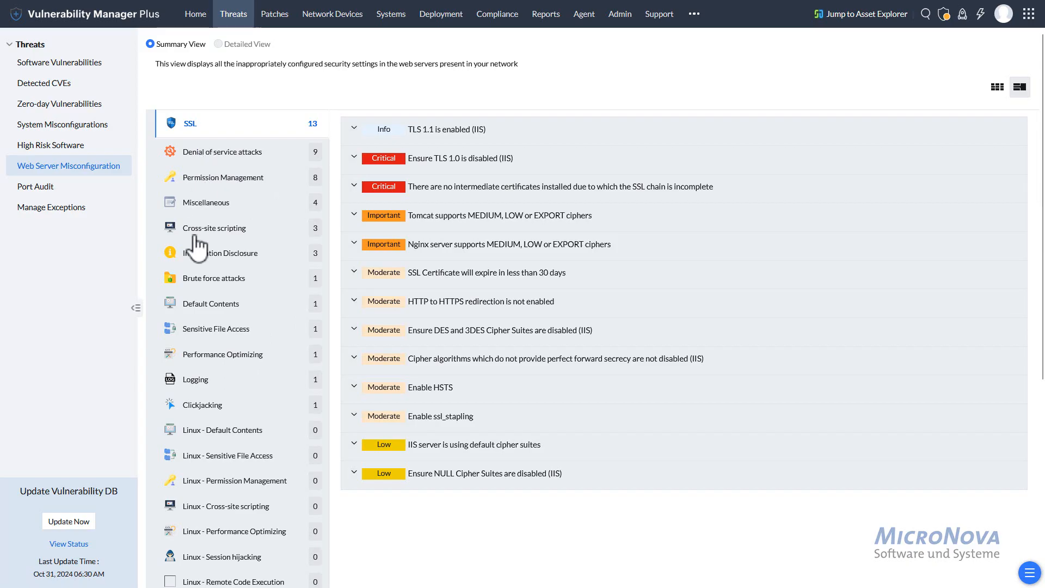
Show the port audit in the detailed view with the processes and computers behind each active port.
{"action": "left_click", "coordinate": [65, 194]}
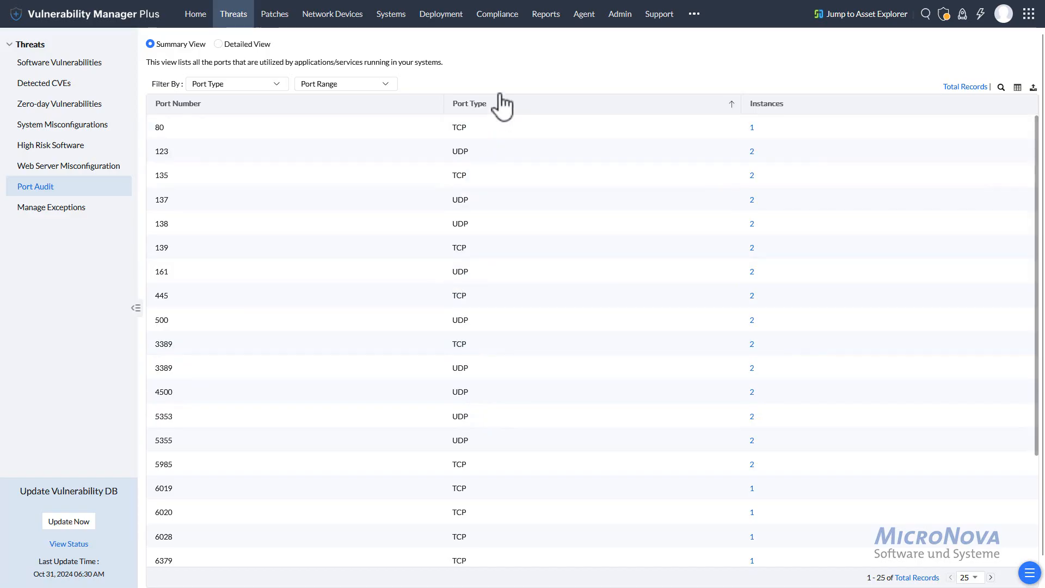
{"action": "left_click", "coordinate": [219, 46]}
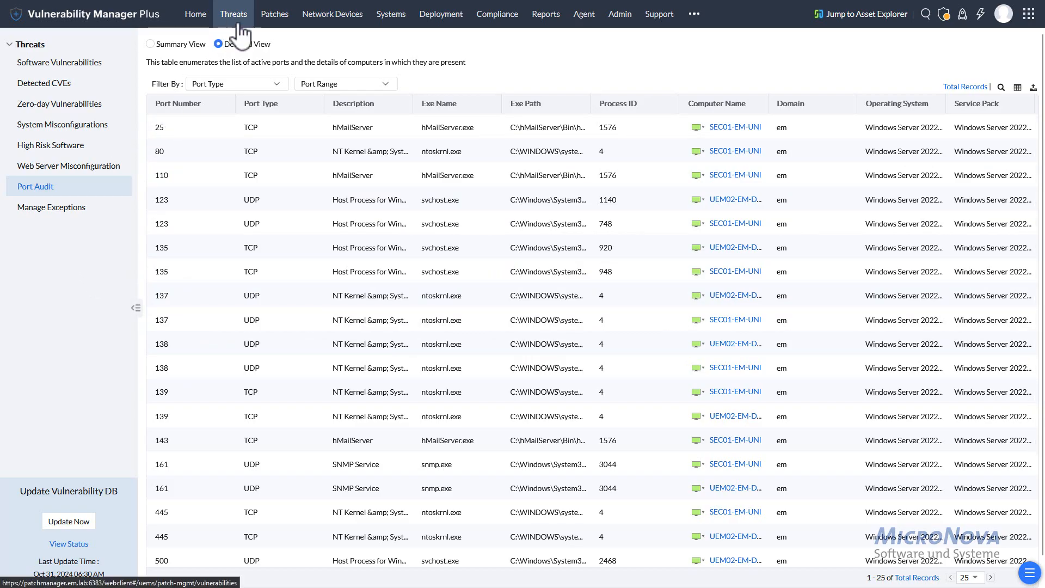
View the managed network devices, inspect and close the form for adding devices, and try mapping credentials without a device selected.
{"action": "left_click", "coordinate": [351, 27]}
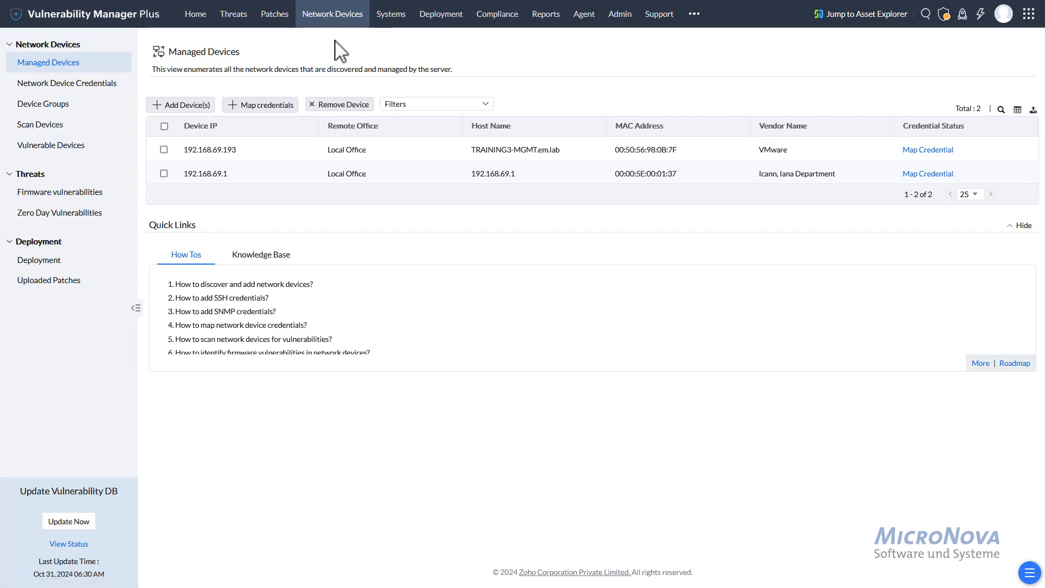
{"action": "left_click", "coordinate": [191, 109]}
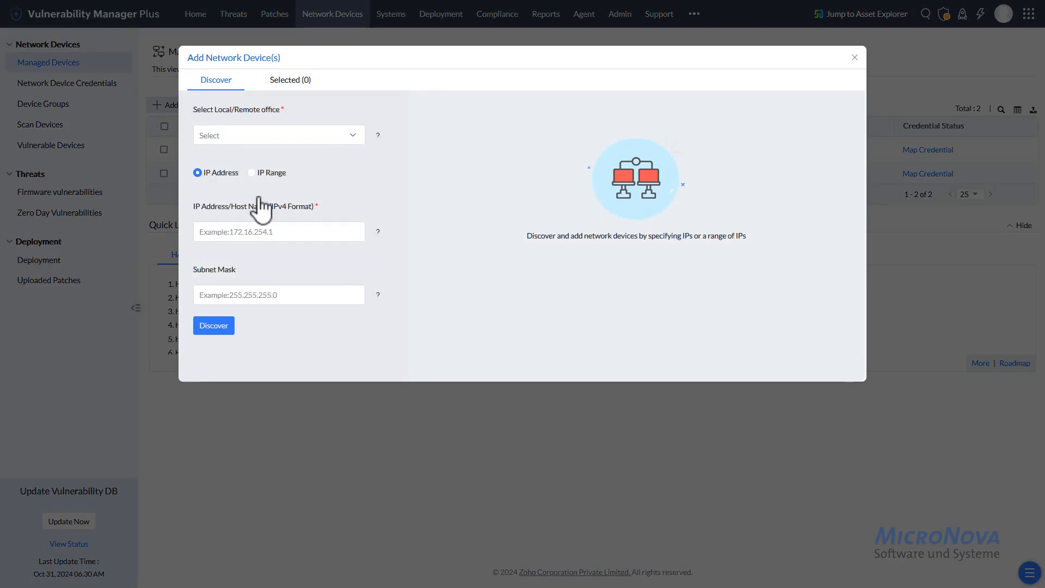
{"action": "left_click", "coordinate": [855, 58]}
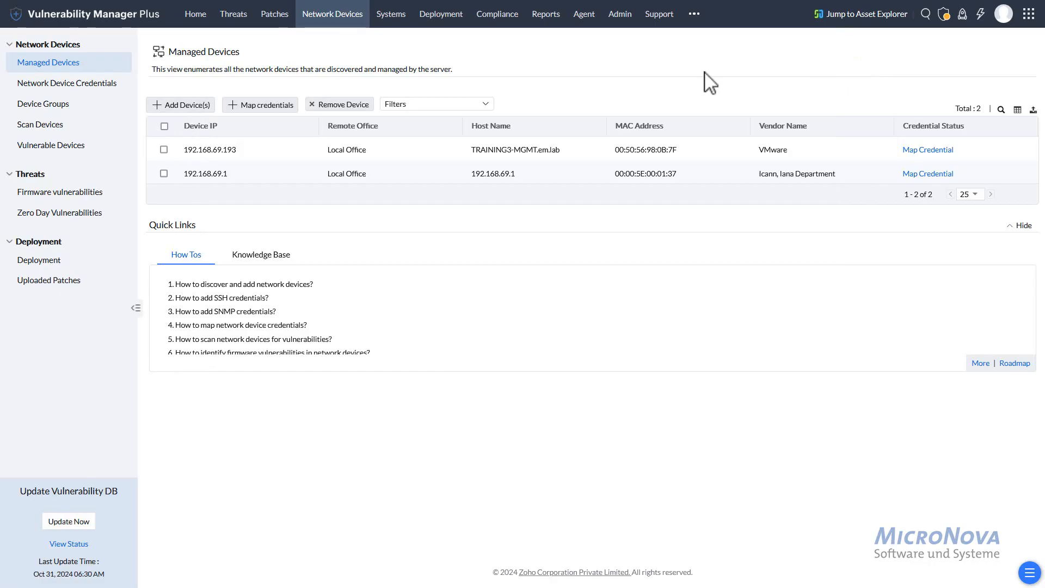
{"action": "left_click", "coordinate": [261, 108]}
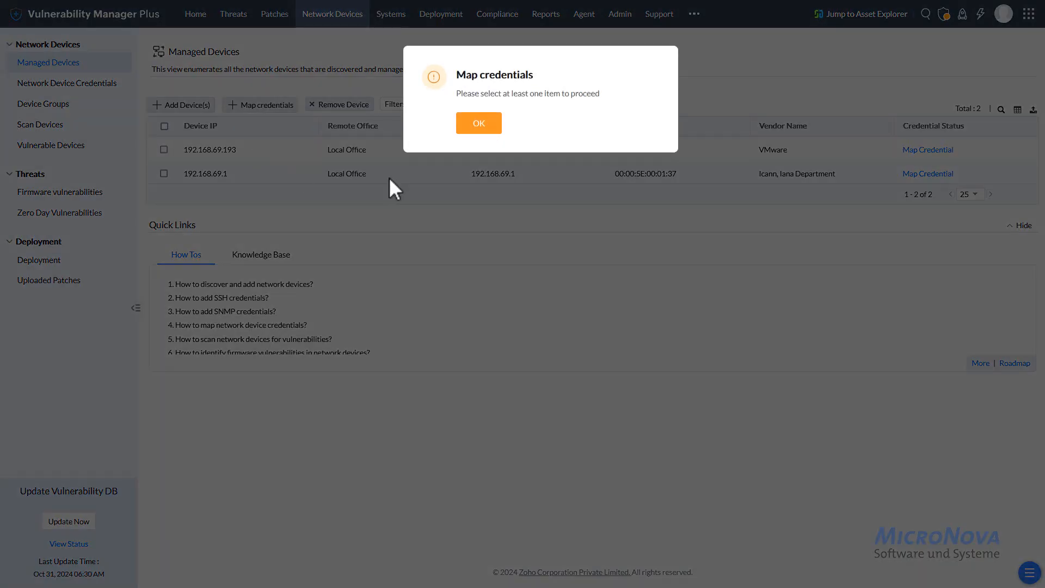
{"action": "left_click", "coordinate": [479, 123]}
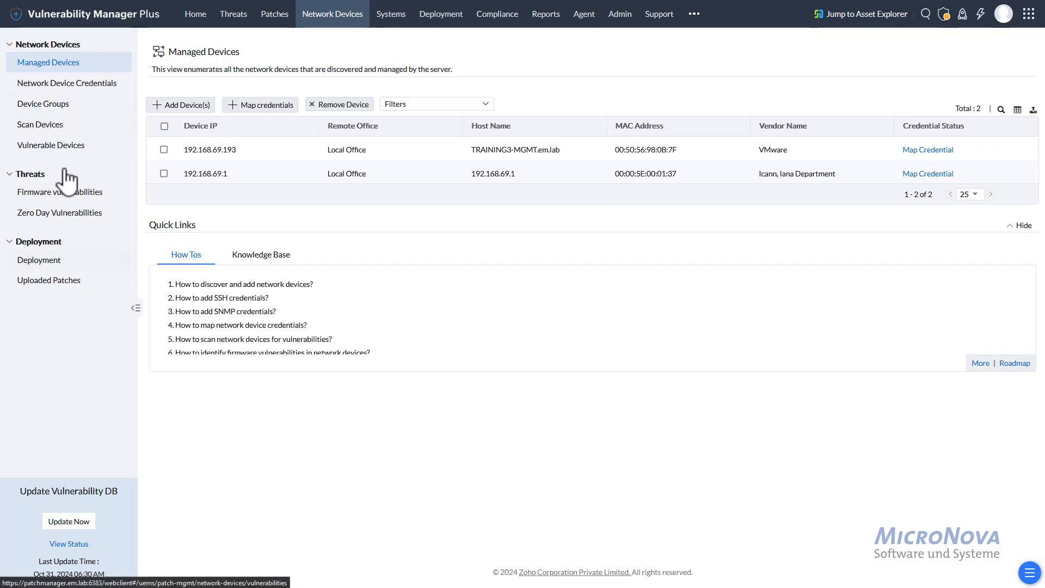
Check which credential types can be chosen for a new network device credential, and cancel the form.
{"action": "left_click", "coordinate": [81, 86]}
{"action": "left_click", "coordinate": [185, 80]}
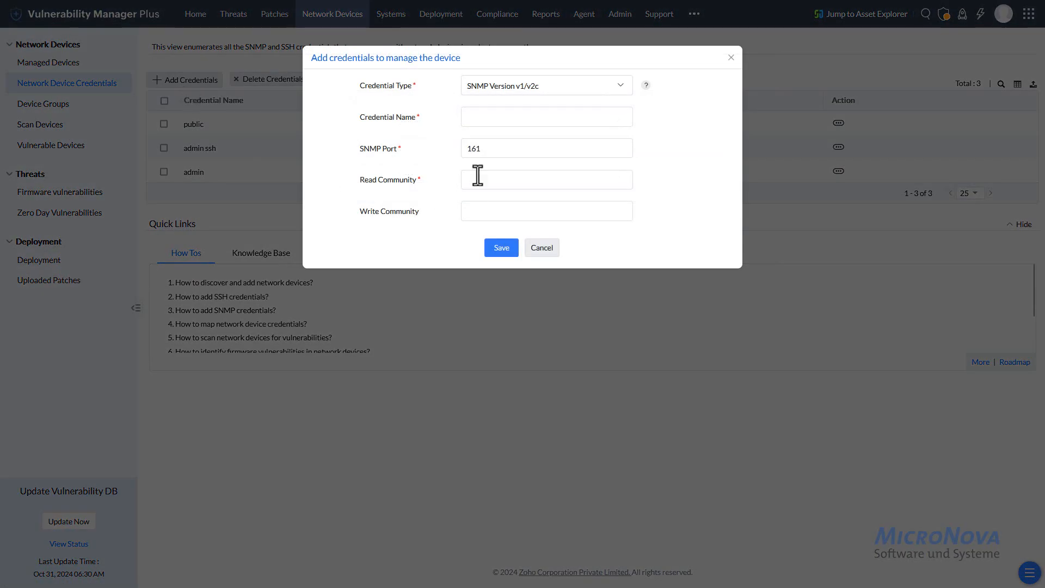
{"action": "left_click", "coordinate": [561, 92]}
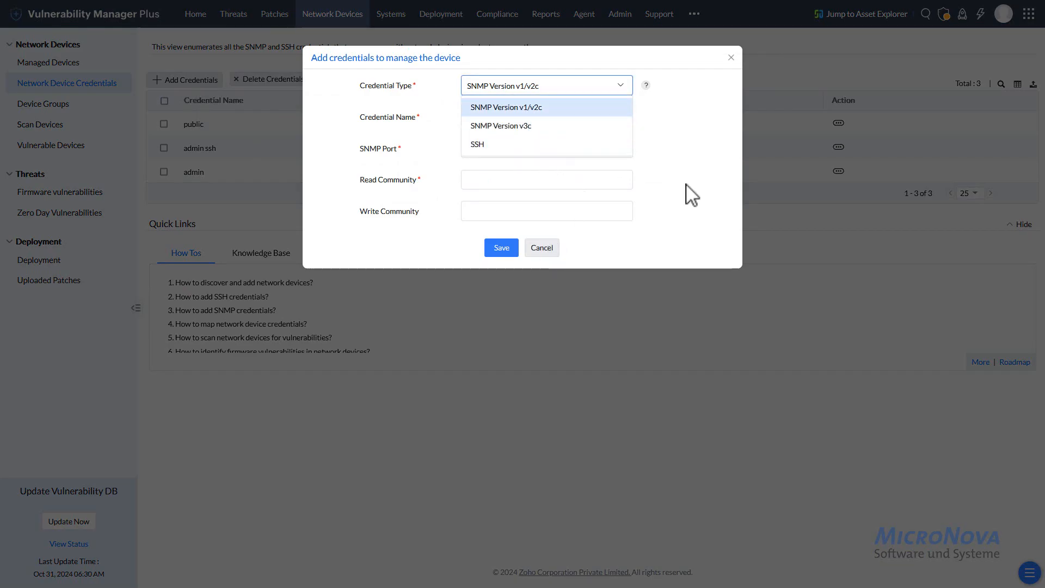
{"action": "left_click", "coordinate": [553, 254]}
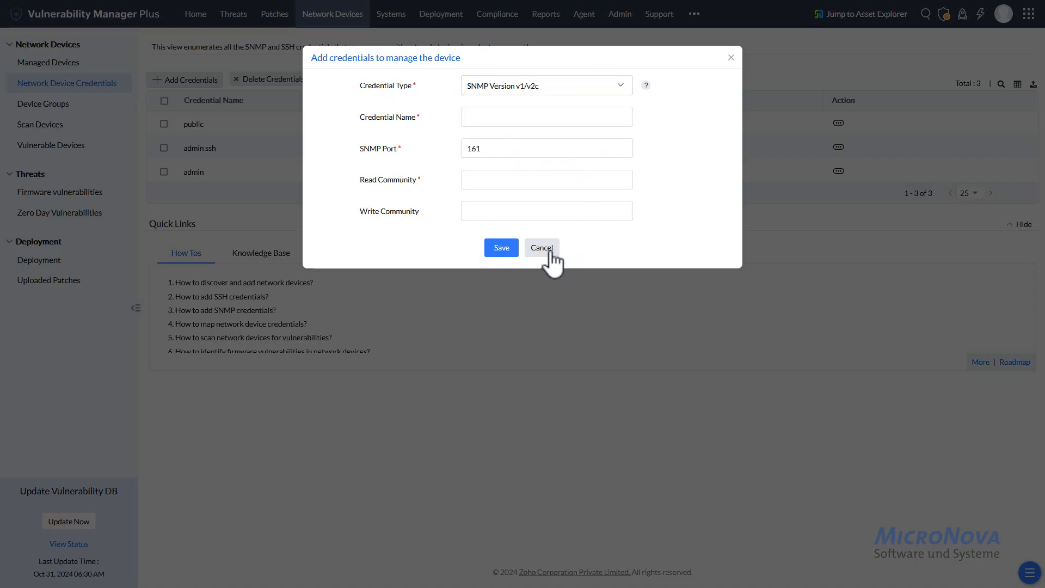
{"action": "left_click", "coordinate": [553, 255]}
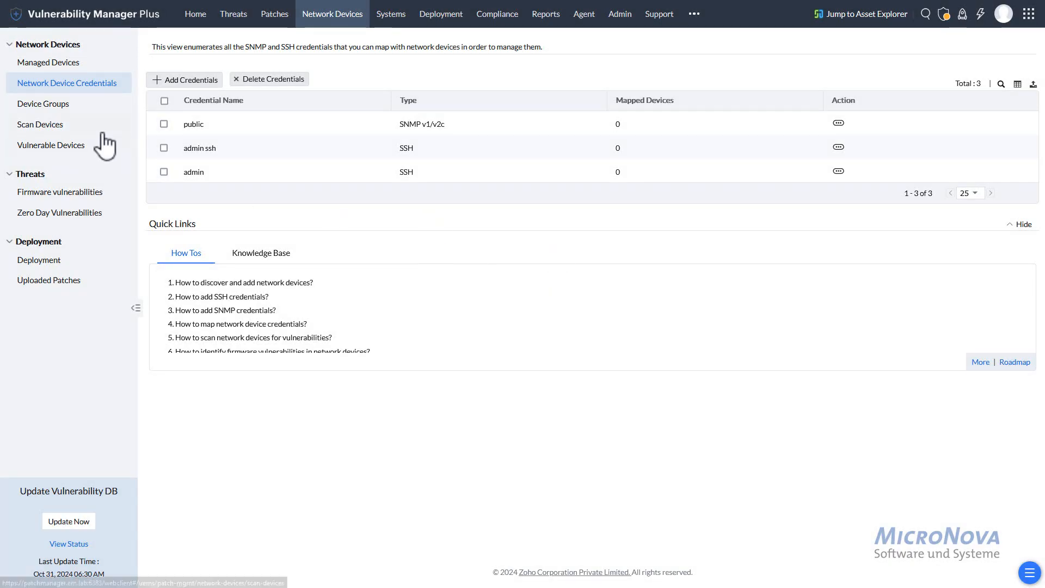
Inspect the devices in the network device group Produktvorstellung Test and cancel out of it.
{"action": "left_click", "coordinate": [56, 106]}
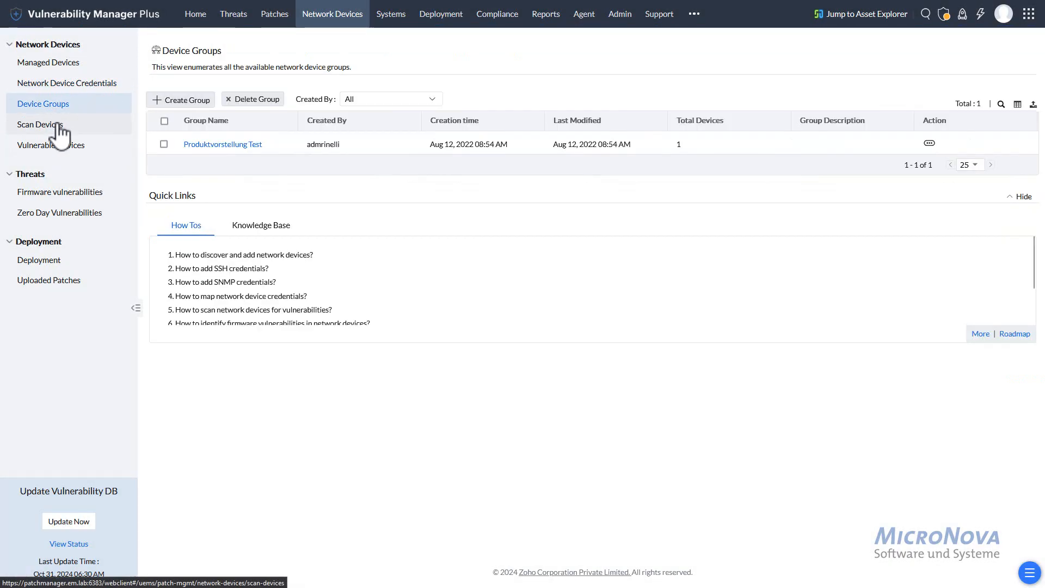
{"action": "left_click", "coordinate": [231, 147]}
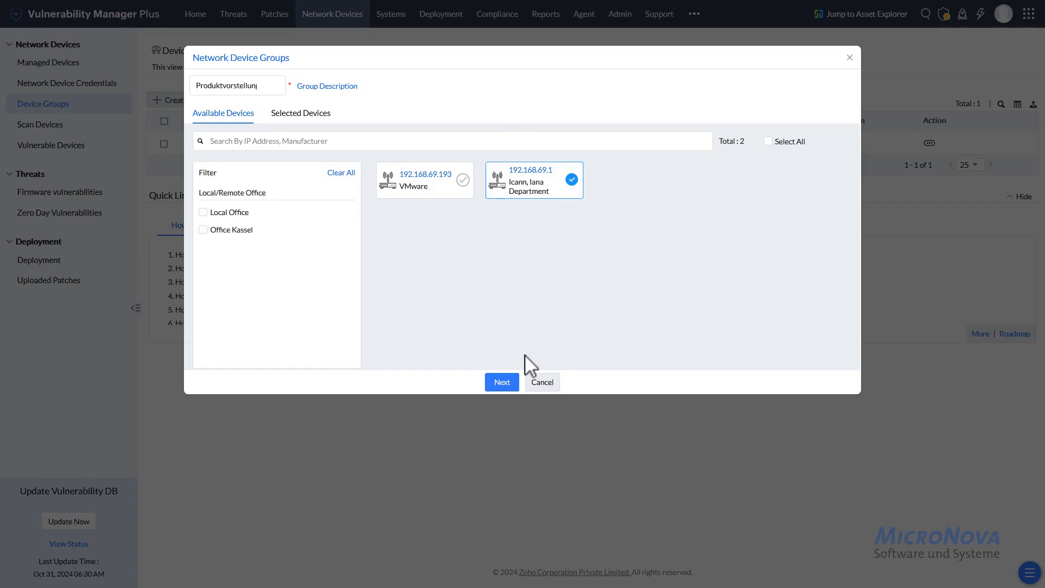
{"action": "left_click", "coordinate": [542, 382]}
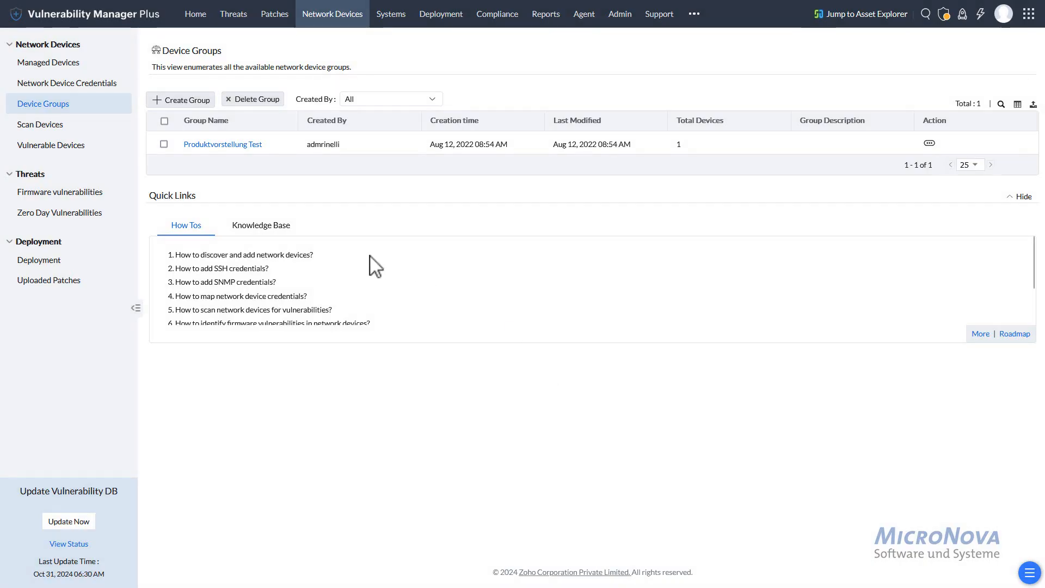
View the vulnerable network devices and the firmware vulnerabilities found in network devices.
{"action": "left_click", "coordinate": [53, 152]}
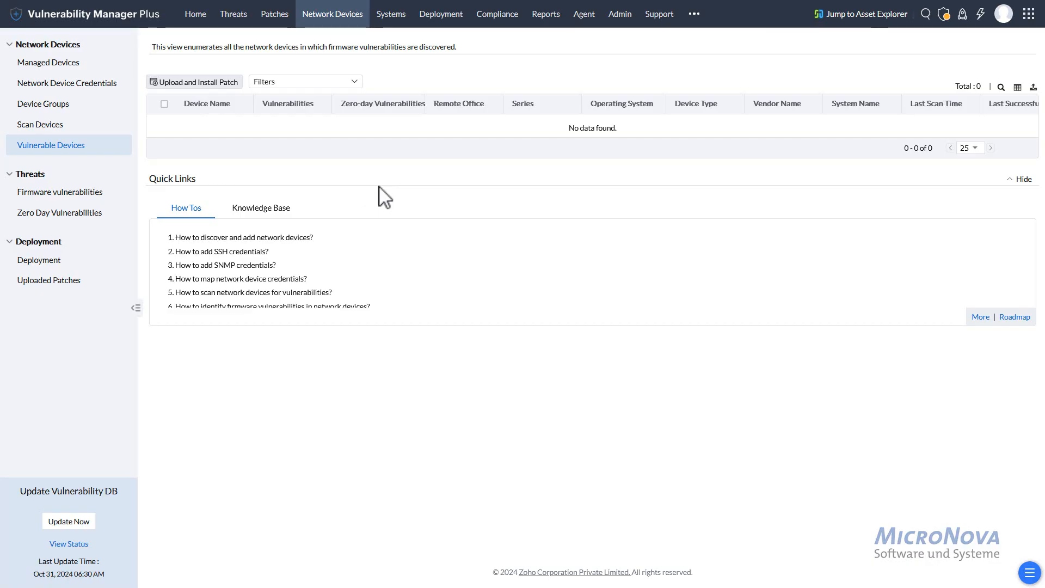
{"action": "left_click", "coordinate": [75, 193]}
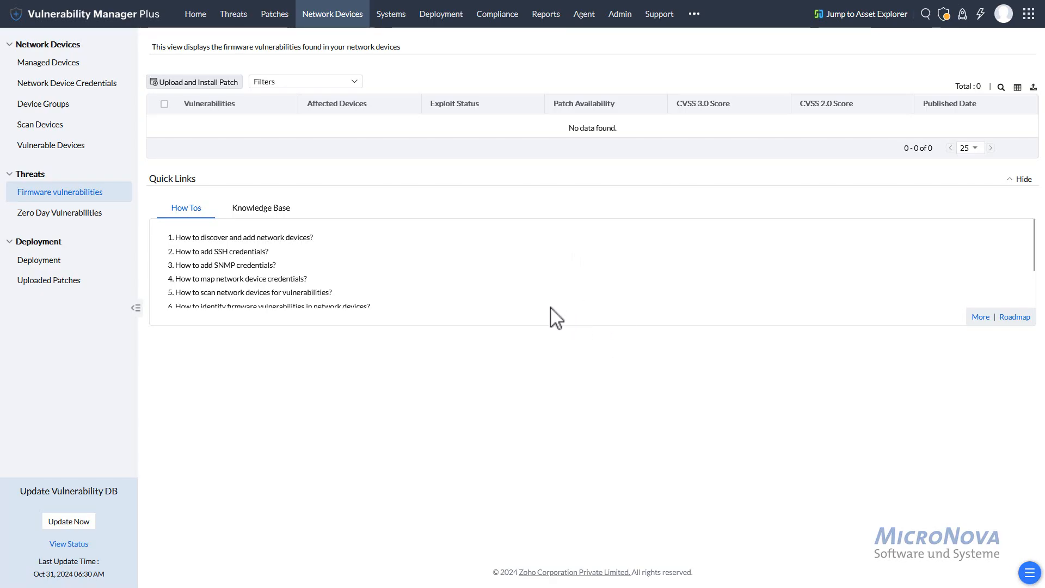
Browse the built-in policy group templates under Compliance, from the Linux profiles to the Windows Server 2022 profiles.
{"action": "left_click", "coordinate": [509, 22]}
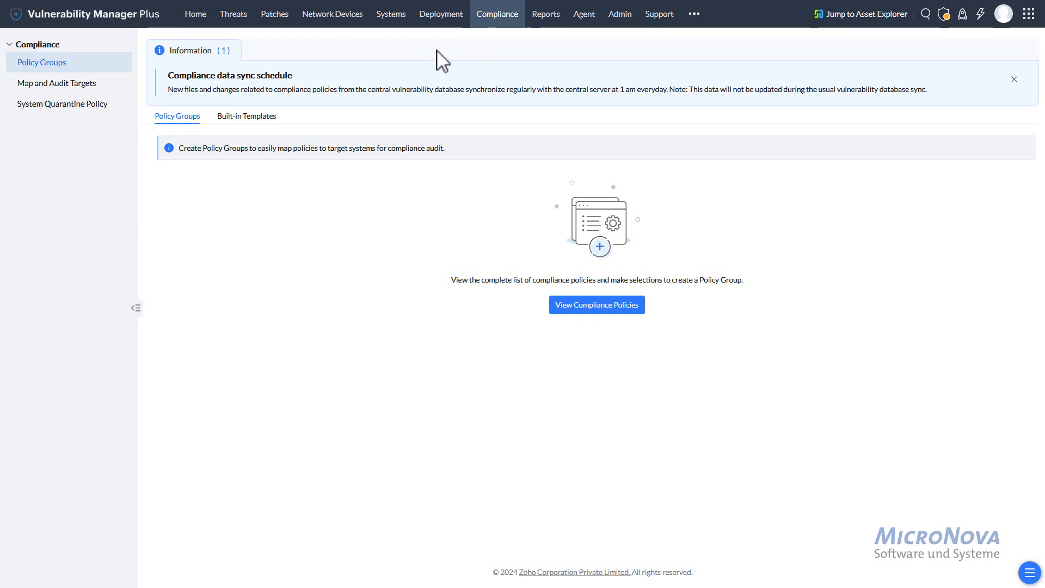
{"action": "left_click", "coordinate": [248, 121]}
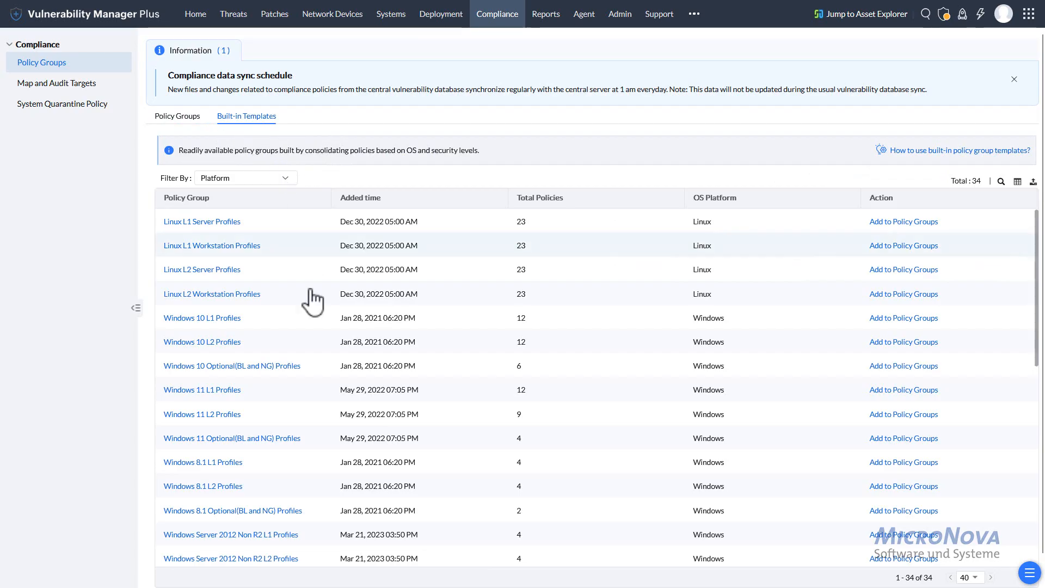
{"action": "scroll", "coordinate": [302, 352], "scroll_direction": "down", "scroll_amount": 1}
{"action": "scroll", "coordinate": [298, 360], "scroll_direction": "down", "scroll_amount": 7}
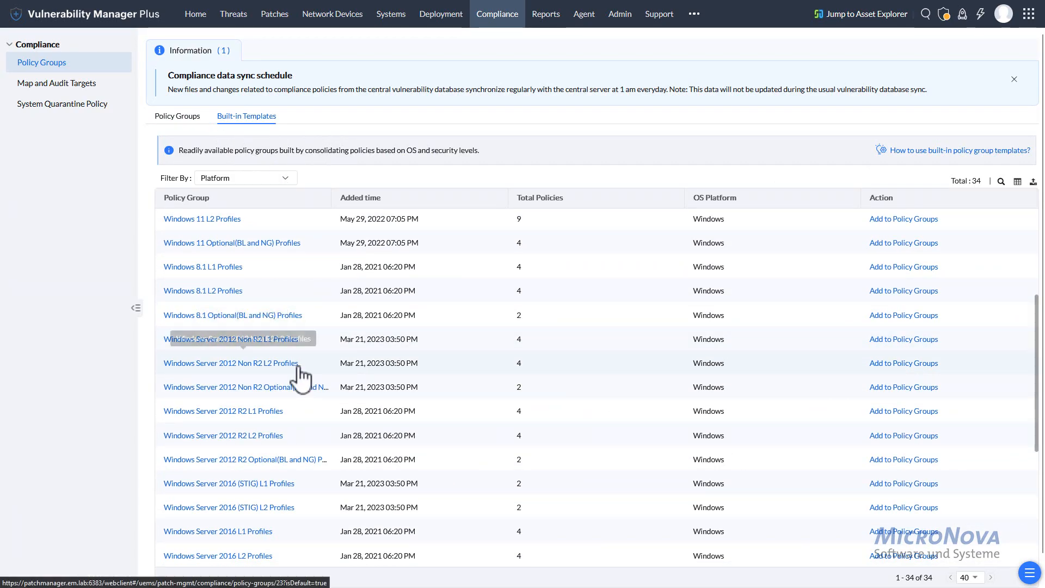
{"action": "scroll", "coordinate": [298, 378], "scroll_direction": "down", "scroll_amount": 2}
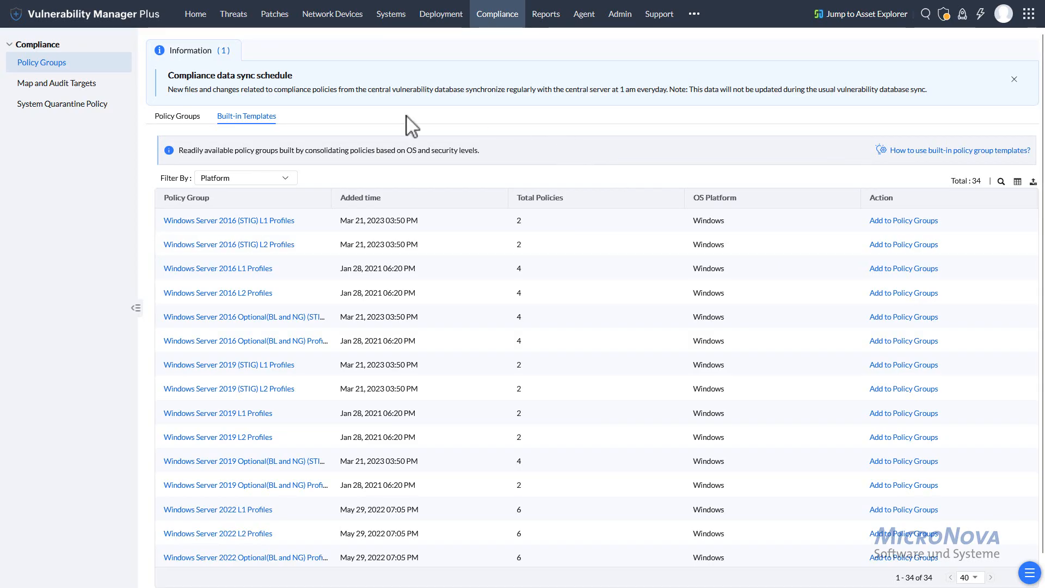
Examine the compliance audit of the windows target group and the policy results for computer dcvmp-w16.
{"action": "left_click", "coordinate": [60, 84]}
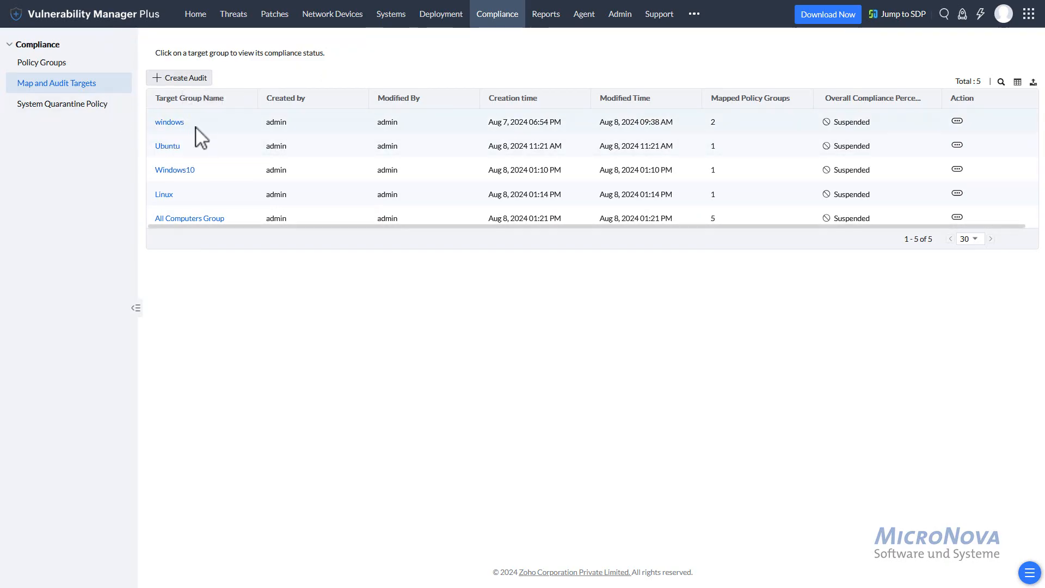
{"action": "left_click", "coordinate": [180, 127]}
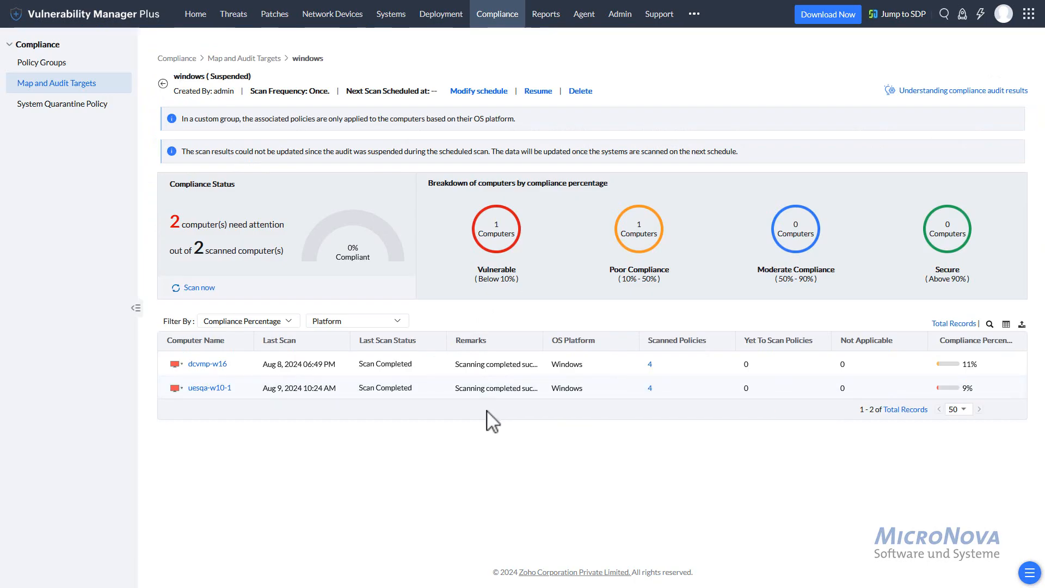
{"action": "left_click", "coordinate": [218, 365]}
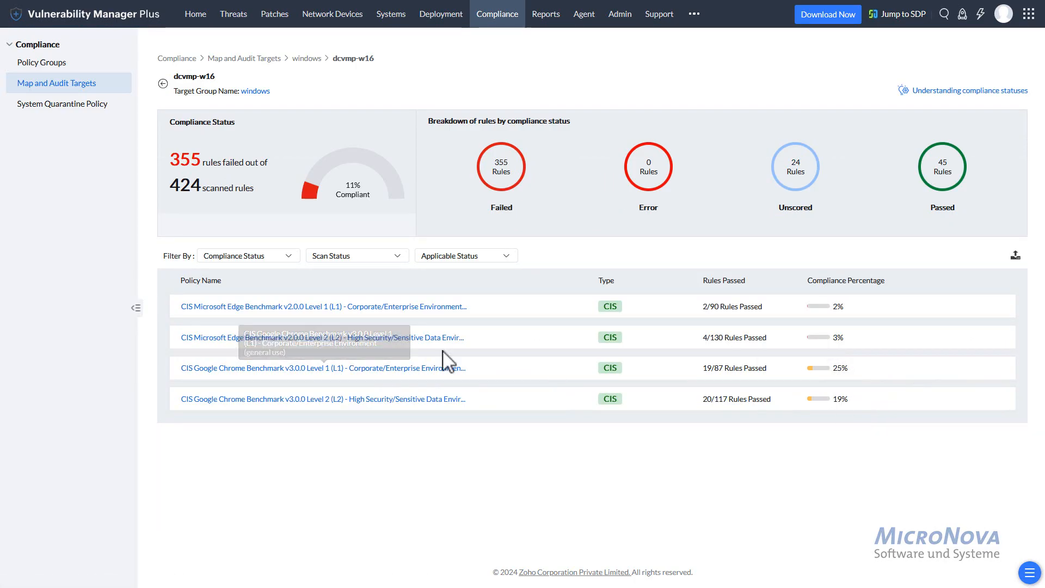
Review the CIS Google Chrome Benchmark v3.0.0 Level 1 results and read the rationale and fix for the Google Cast rule 1.3.
{"action": "left_click", "coordinate": [321, 370]}
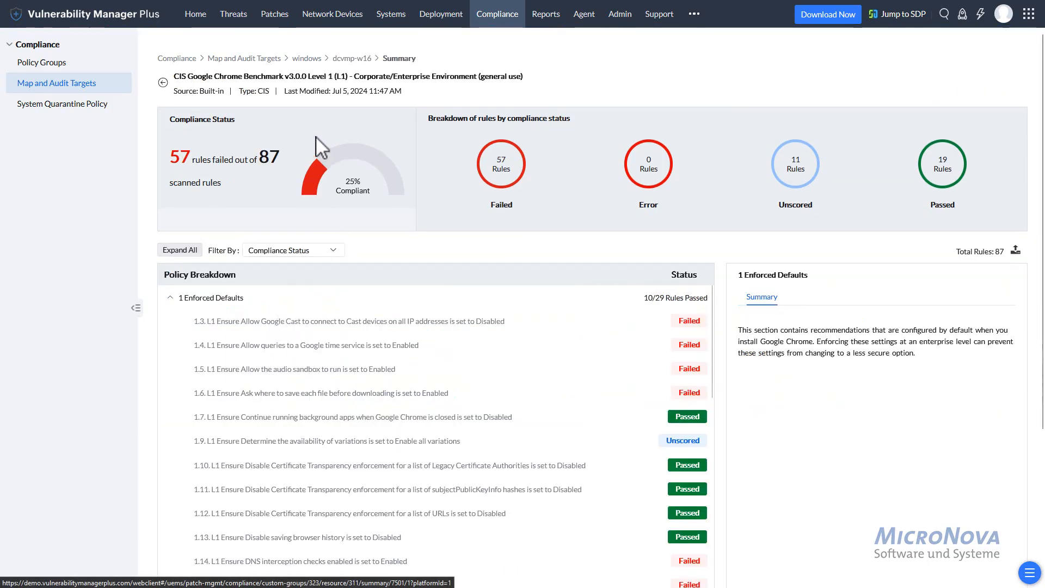
{"action": "left_click", "coordinate": [319, 323]}
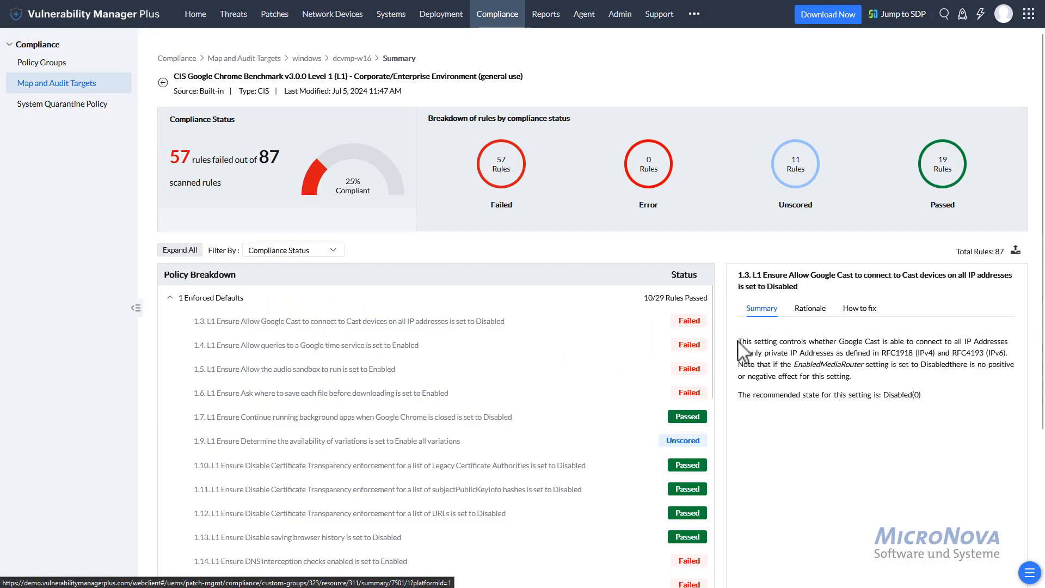
{"action": "left_click", "coordinate": [802, 315]}
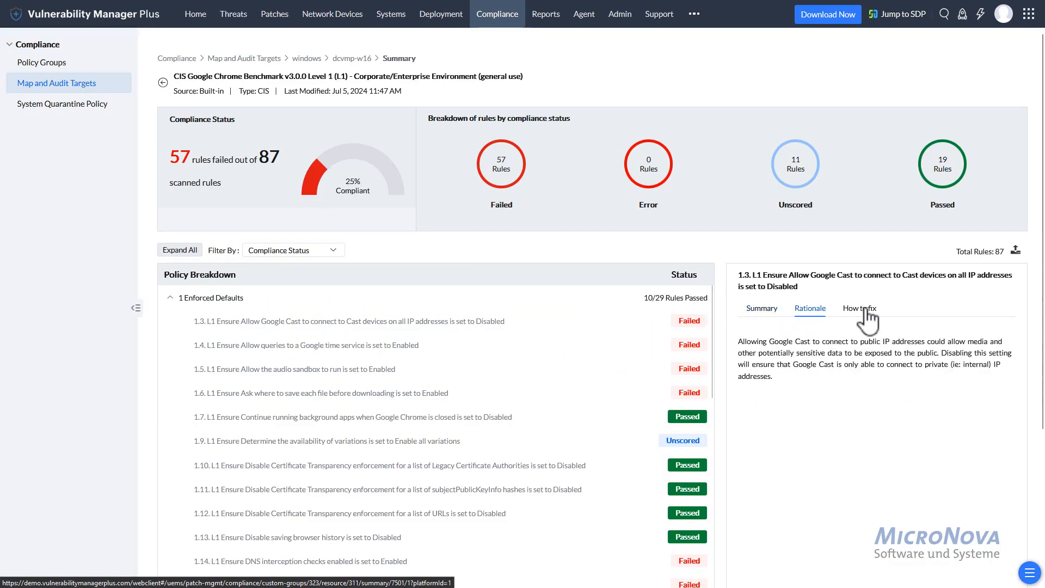
{"action": "left_click", "coordinate": [862, 311]}
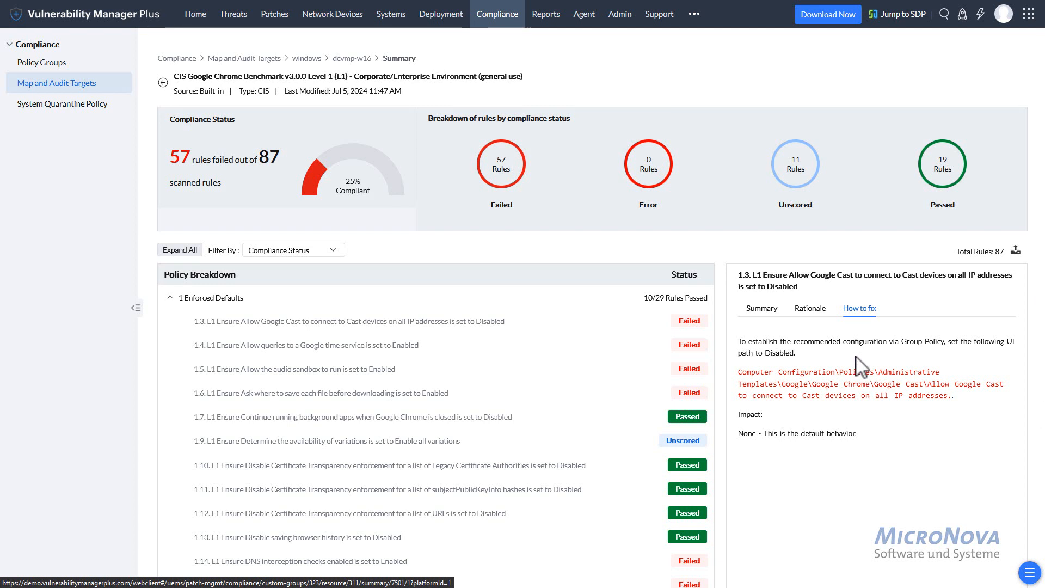
{"action": "left_click", "coordinate": [818, 314]}
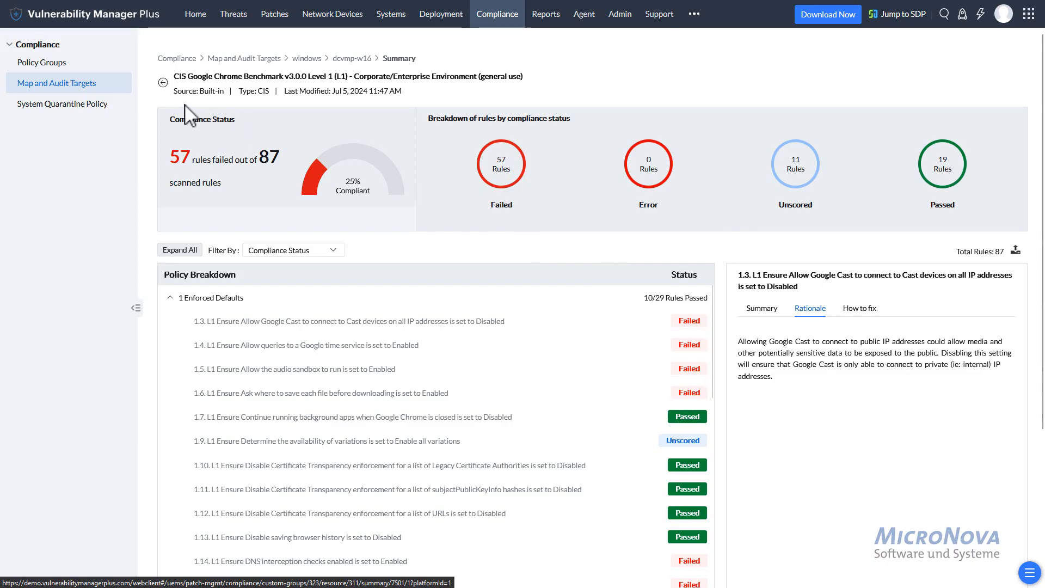
Go back to the audit targets and view the CIS Oracle Linux 8 Benchmark results for computer dc-oracle8 in the Linux group.
{"action": "left_click", "coordinate": [163, 82]}
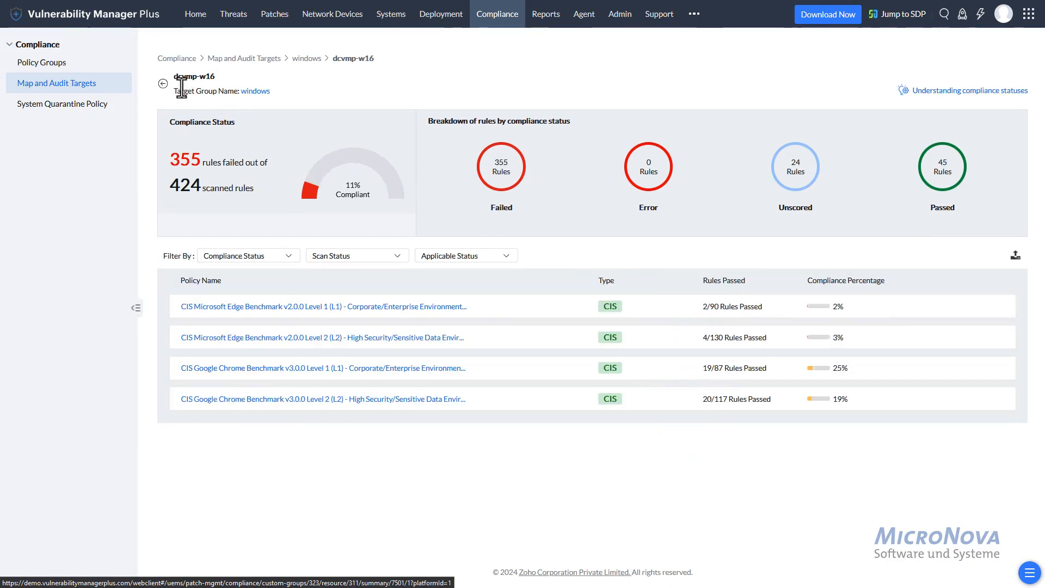
{"action": "left_click", "coordinate": [163, 83]}
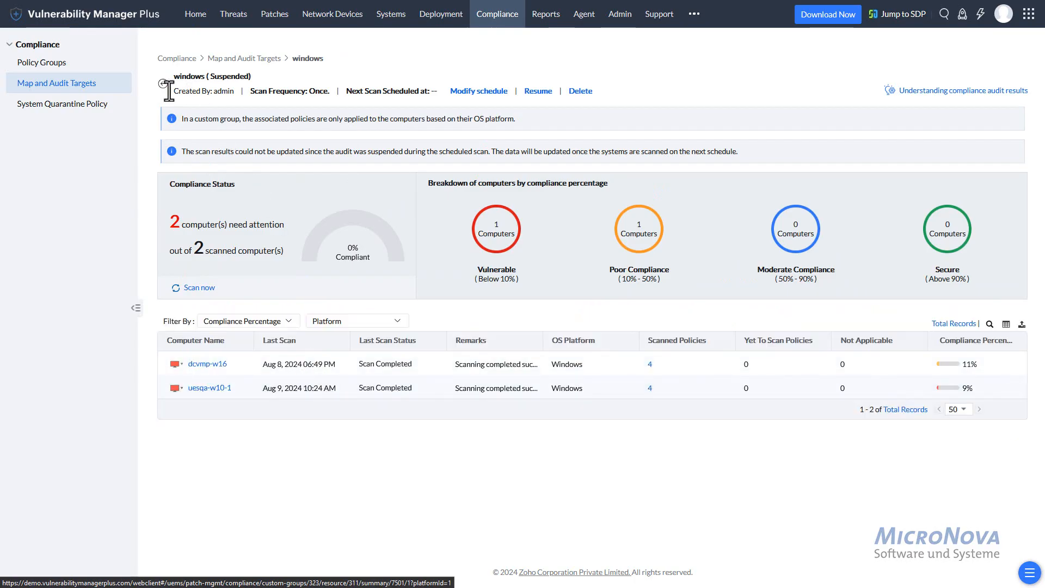
{"action": "left_click", "coordinate": [163, 83]}
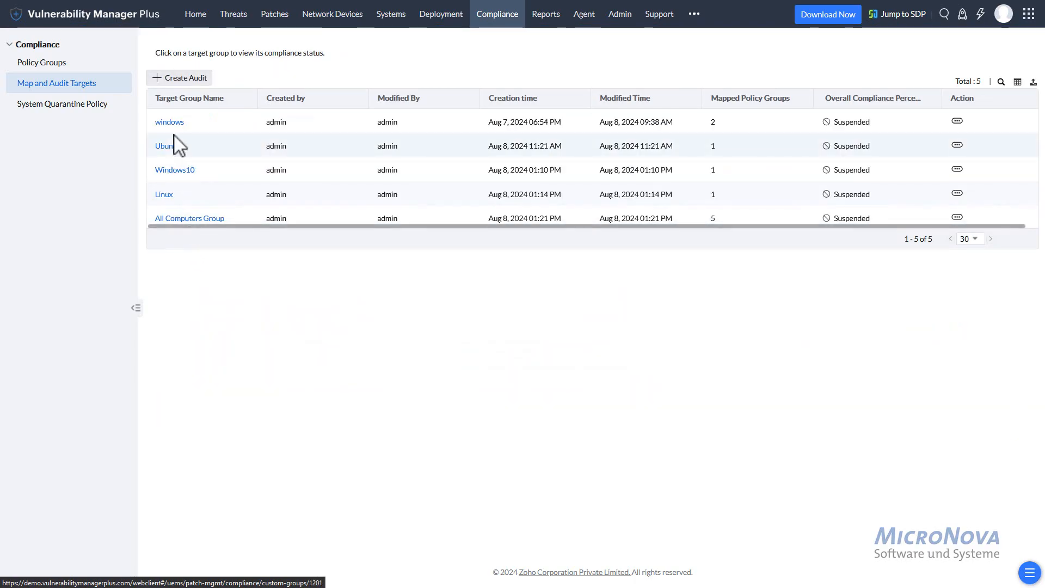
{"action": "left_click", "coordinate": [164, 195]}
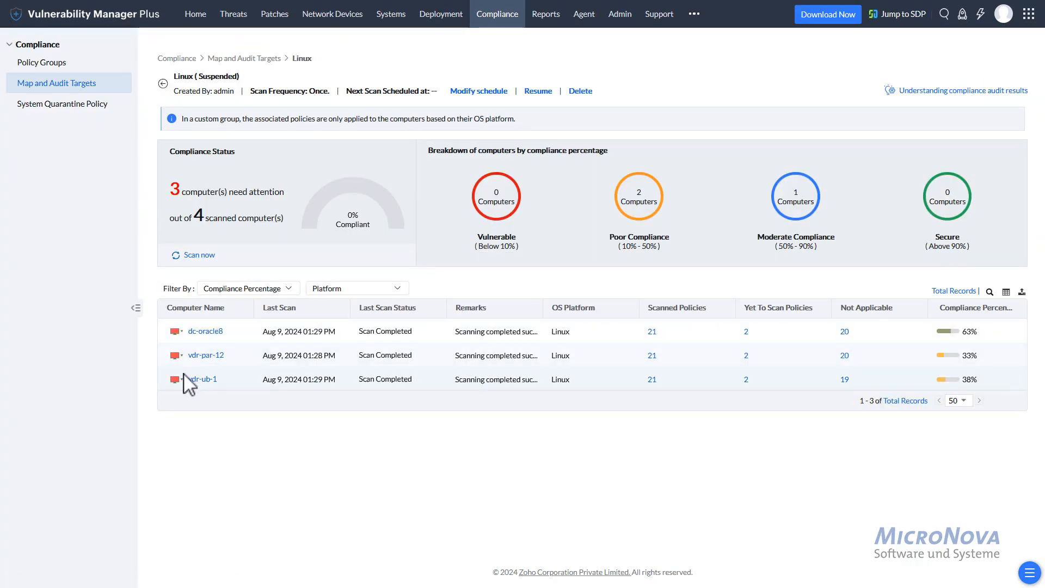
{"action": "left_click", "coordinate": [207, 333]}
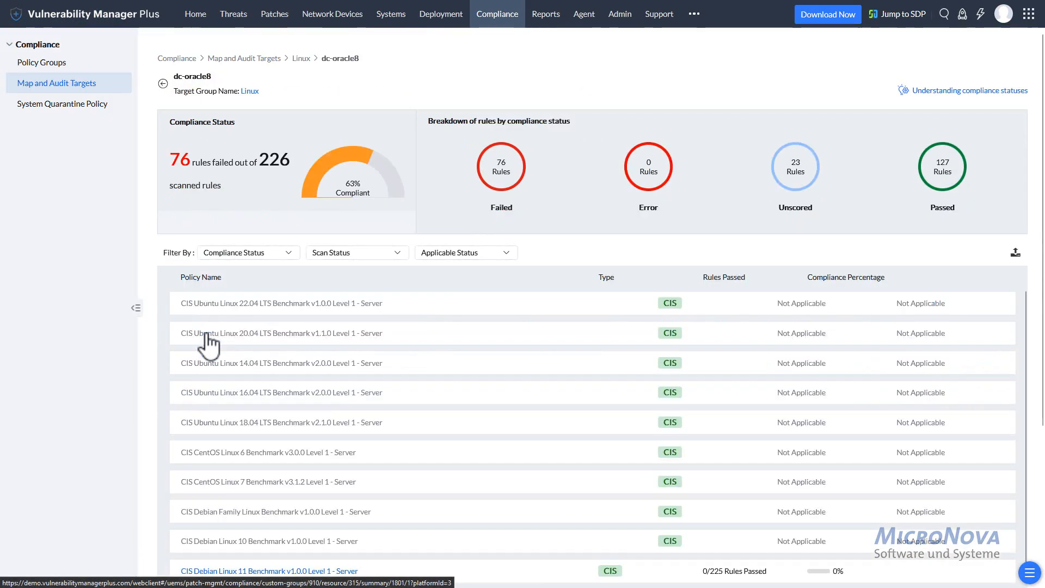
{"action": "scroll", "coordinate": [463, 395], "scroll_direction": "down", "scroll_amount": 4}
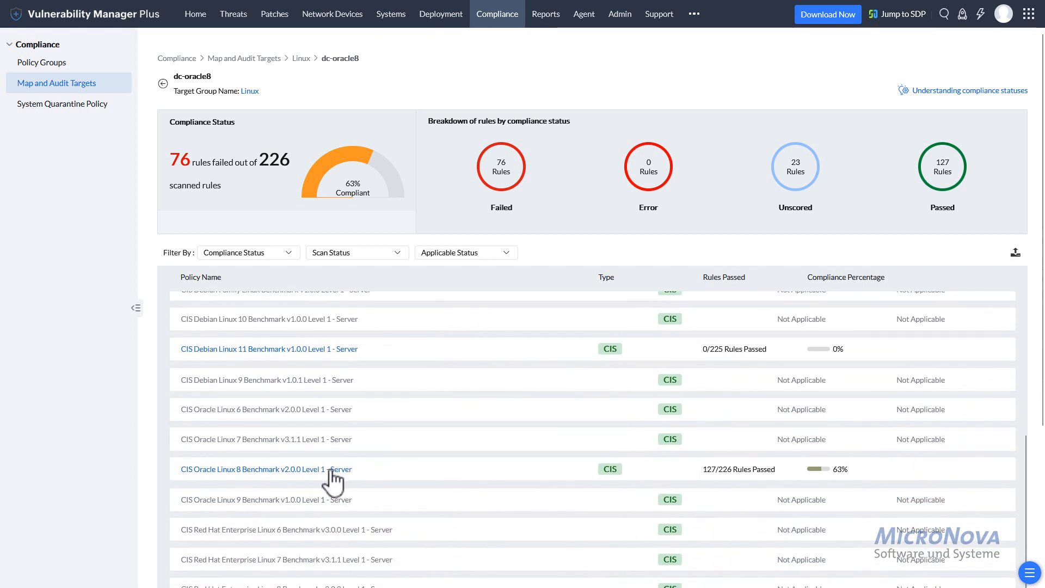
{"action": "left_click", "coordinate": [330, 469]}
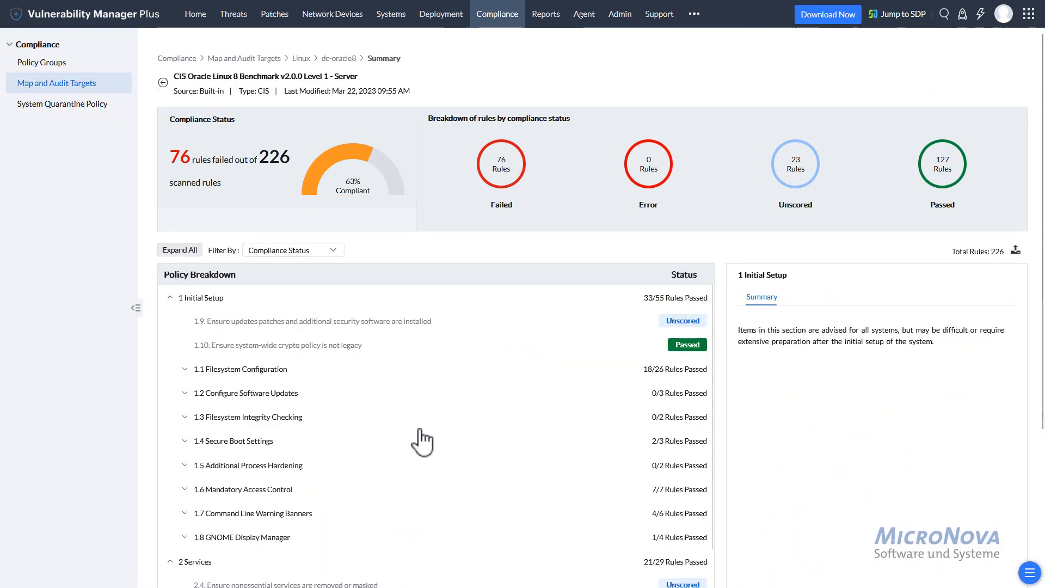
Read the rationale and fix for rule 1.1.10 Disable USB Storage, and check the report export options without exporting.
{"action": "left_click", "coordinate": [197, 365]}
{"action": "left_click", "coordinate": [277, 391]}
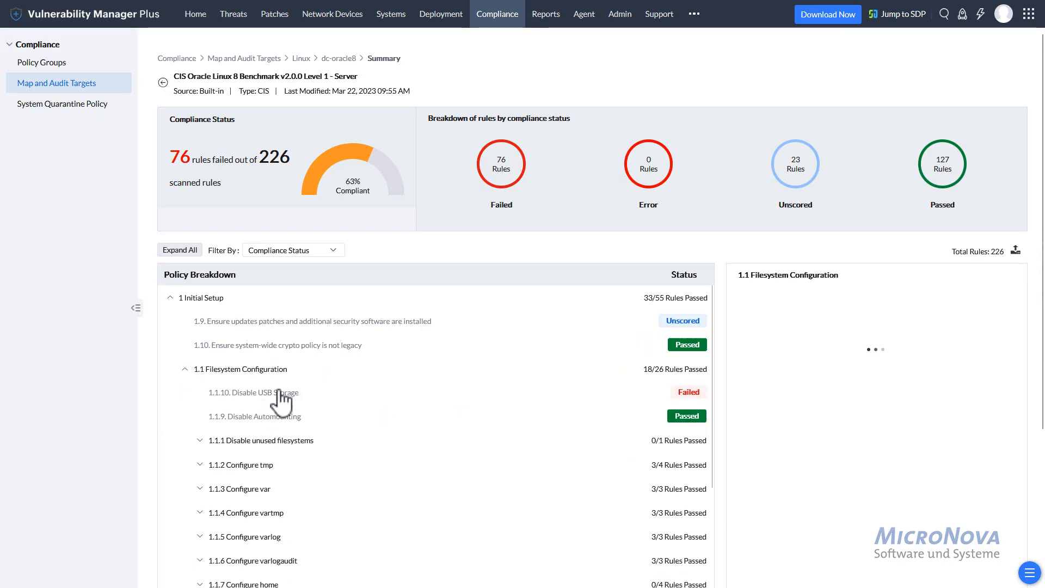
{"action": "left_click", "coordinate": [810, 299]}
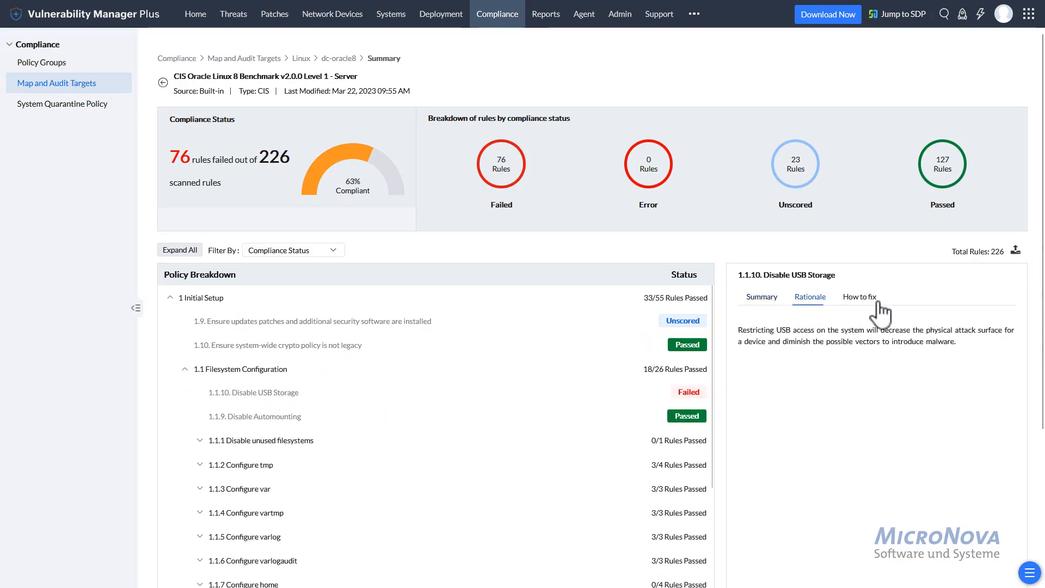
{"action": "left_click", "coordinate": [862, 298]}
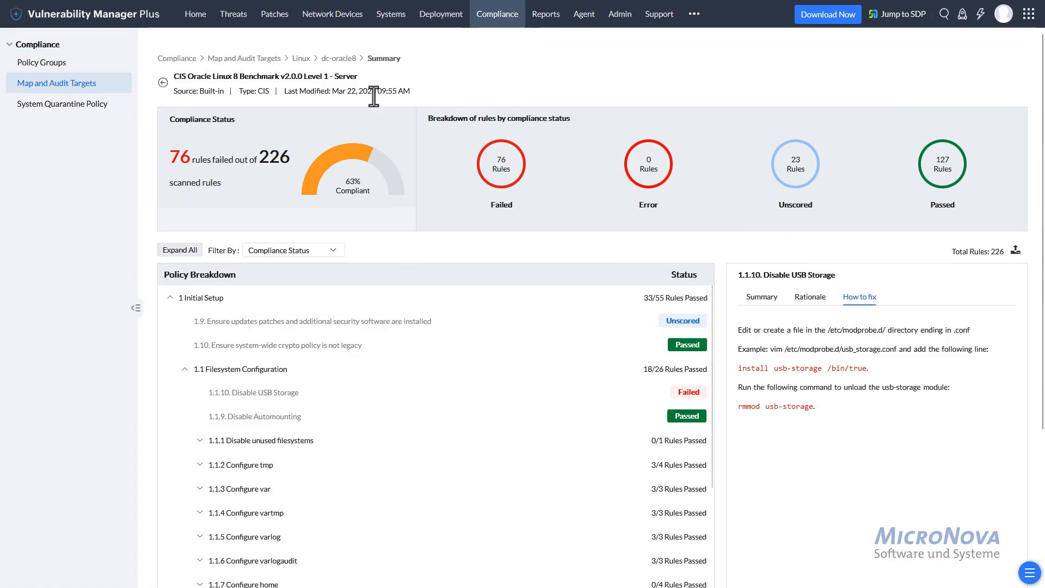
{"action": "left_click", "coordinate": [1015, 252]}
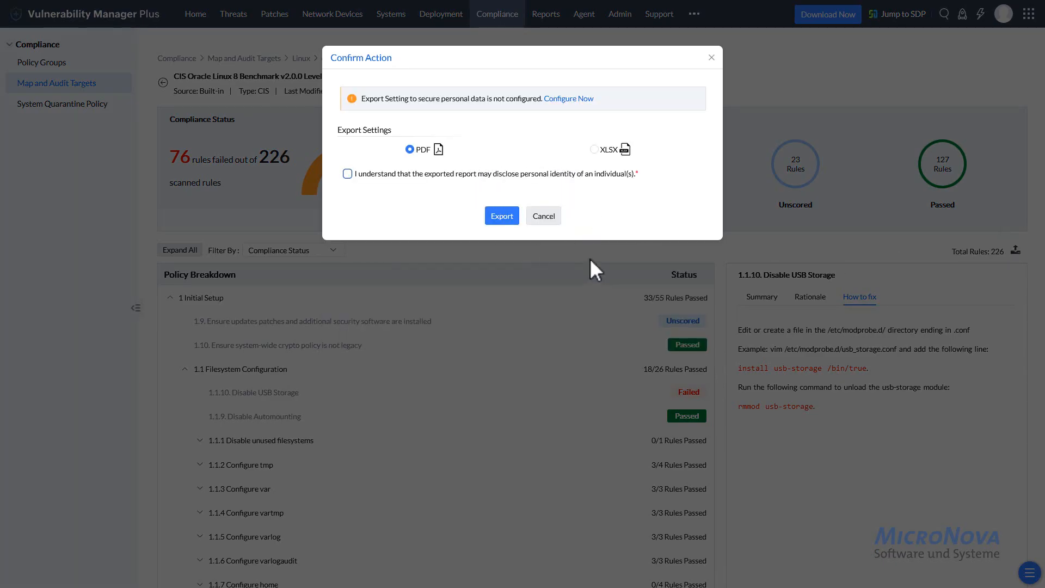
{"action": "left_click", "coordinate": [545, 218]}
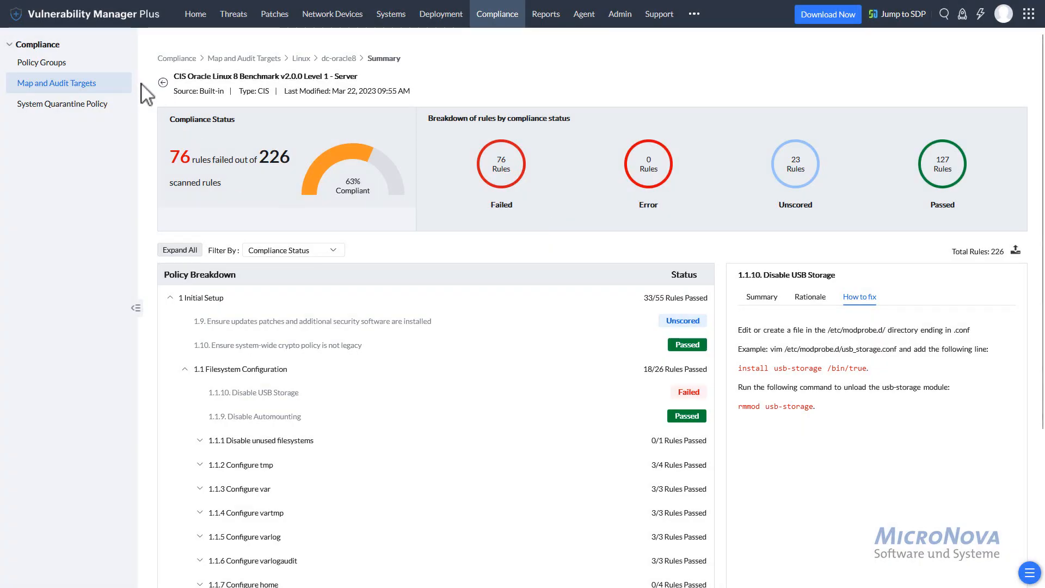
View the Windows 10 Enterprise Benchmark Level 1 + BitLocker (BL) results for computer vdr-w10-19 in the Windows10 target group.
{"action": "left_click", "coordinate": [103, 87]}
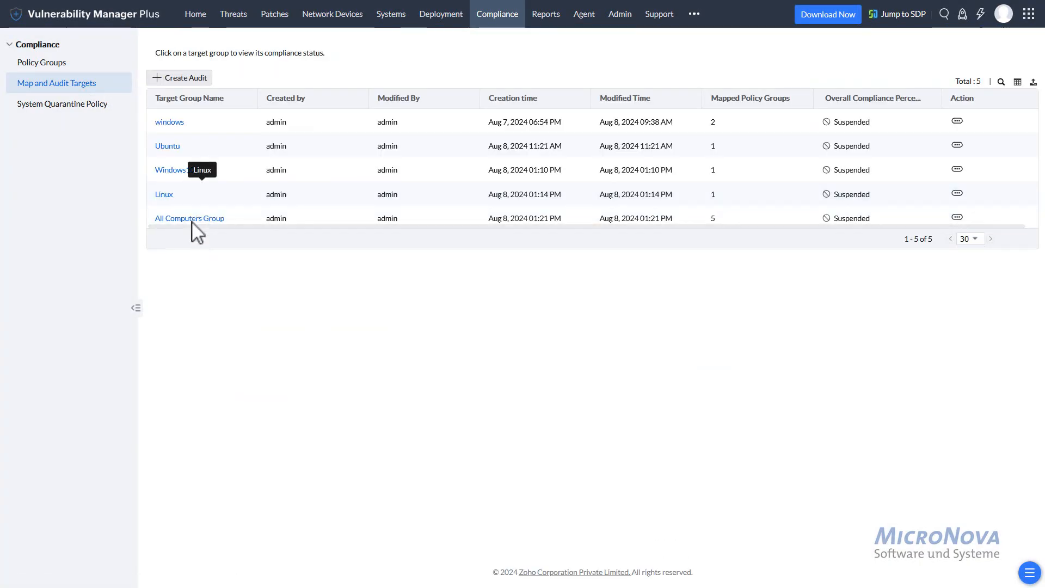
{"action": "left_click", "coordinate": [182, 173]}
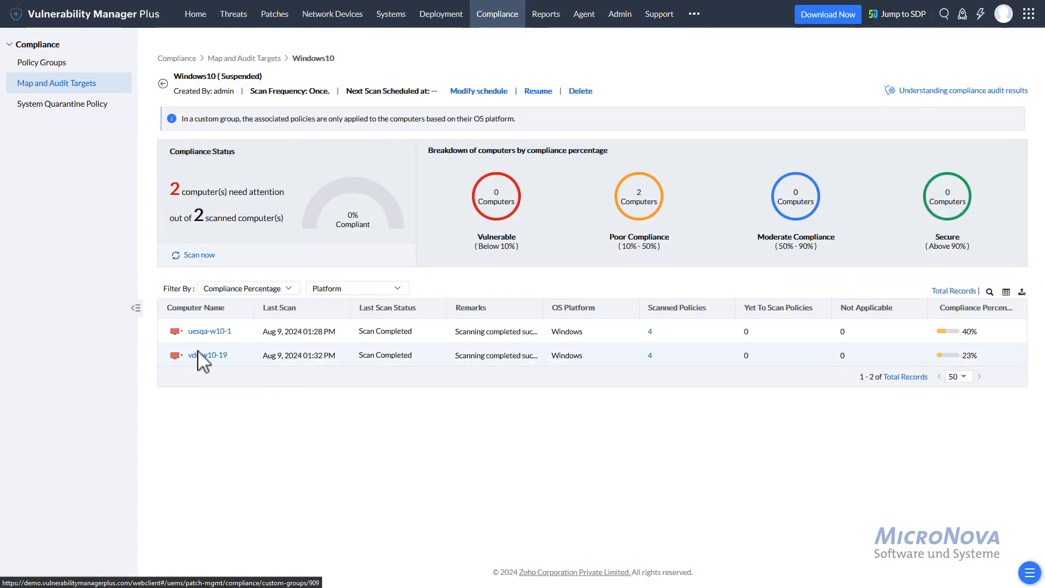
{"action": "left_click", "coordinate": [207, 356]}
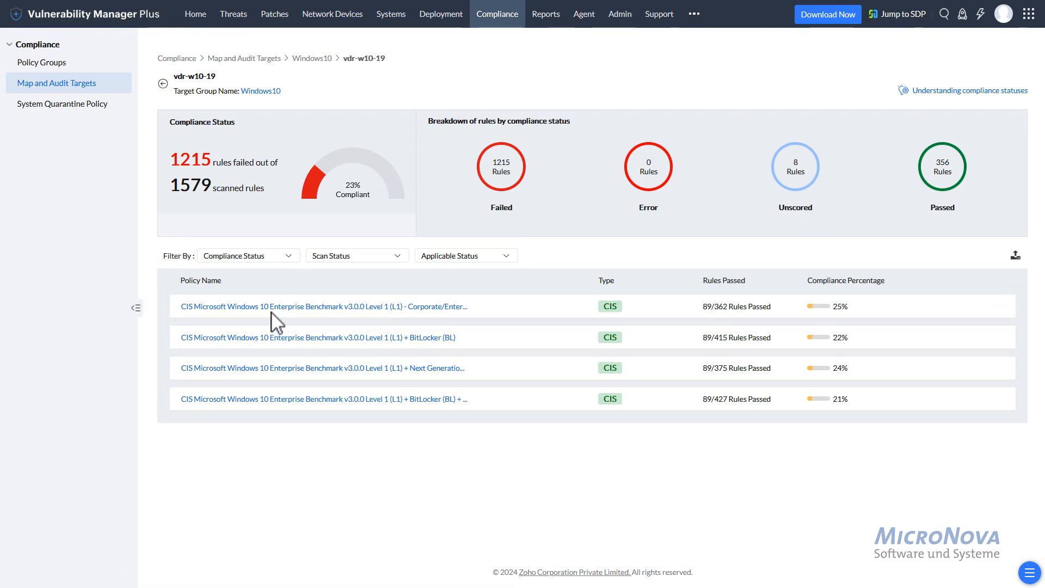
{"action": "left_click", "coordinate": [270, 343]}
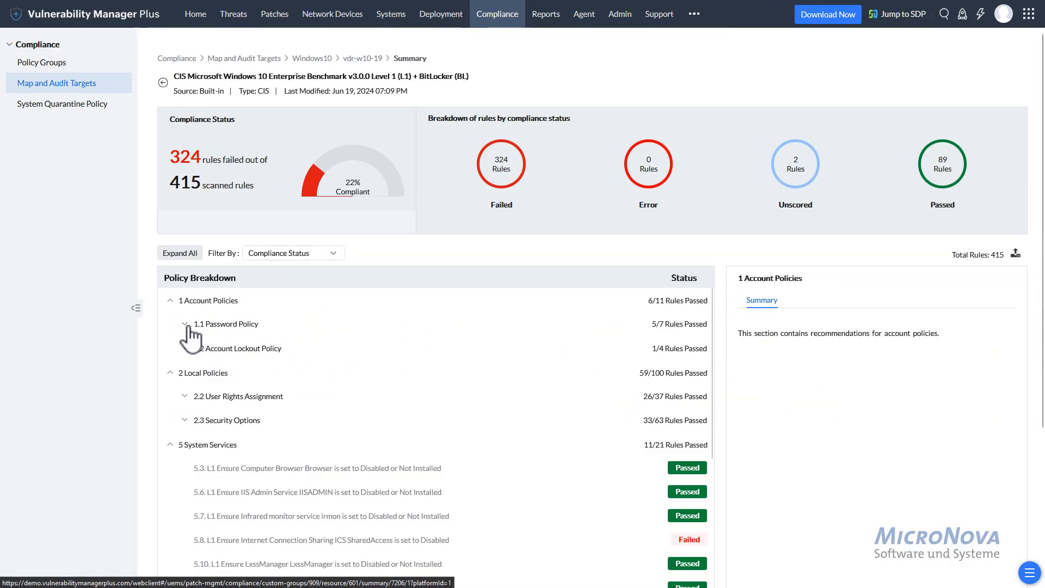
Read the rationale and fix for minimum password length rule 1.1.4 under Password Policy, and return to the audit target list.
{"action": "left_click", "coordinate": [185, 327]}
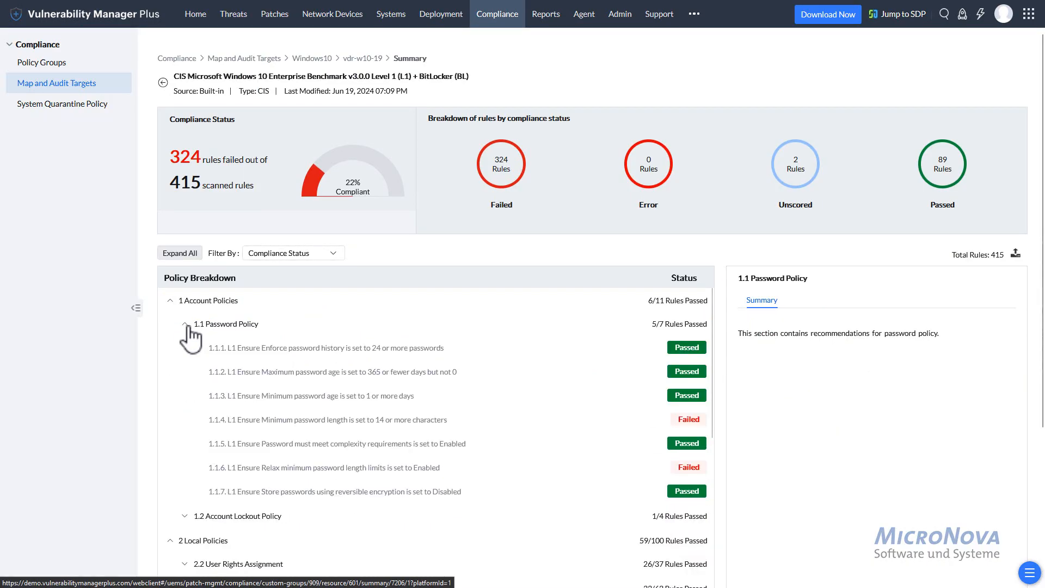
{"action": "left_click", "coordinate": [344, 425]}
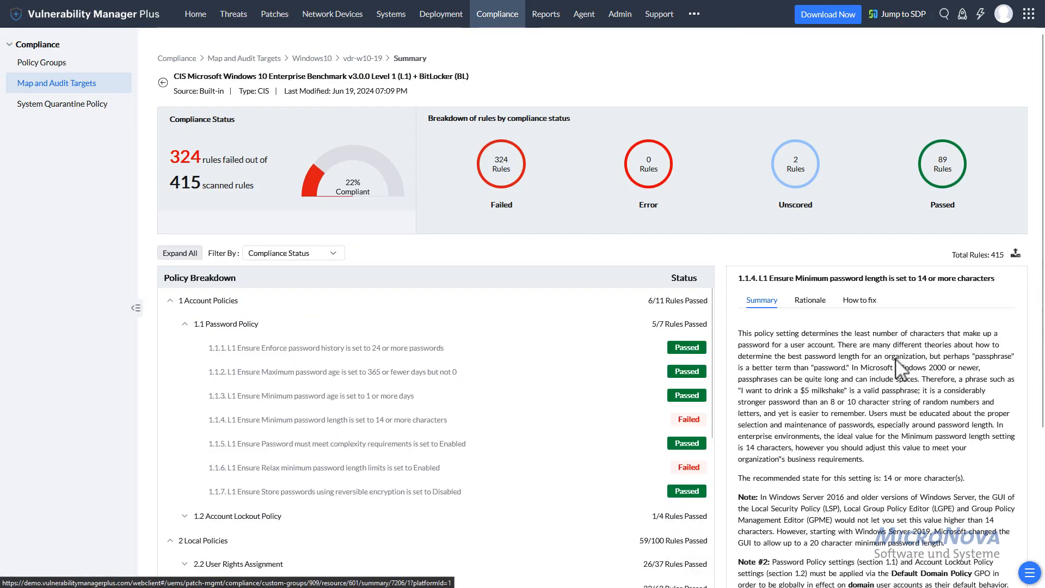
{"action": "left_click", "coordinate": [811, 304]}
{"action": "left_click", "coordinate": [860, 300]}
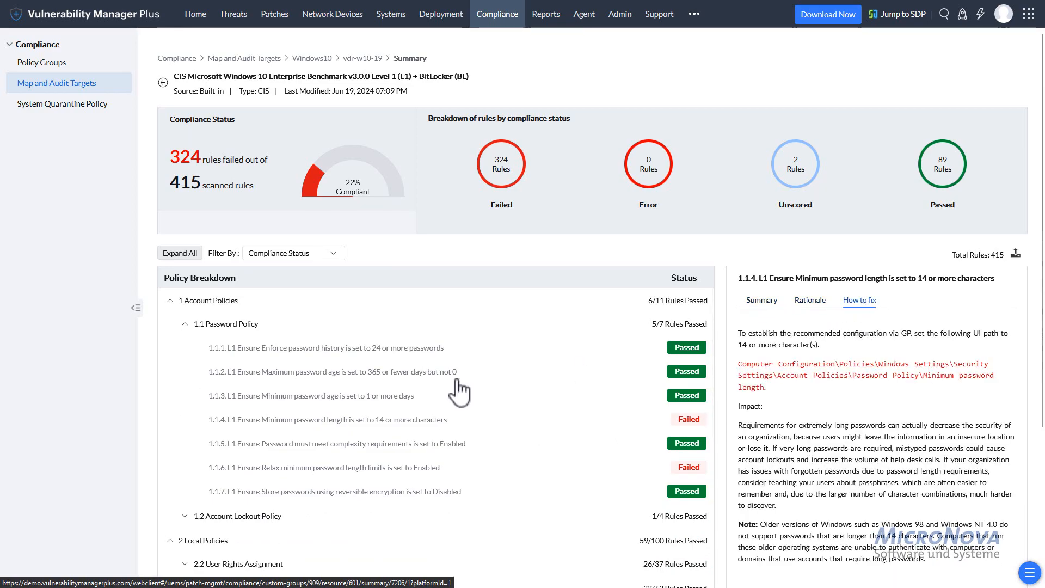
{"action": "left_click", "coordinate": [163, 83]}
{"action": "left_click", "coordinate": [163, 83]}
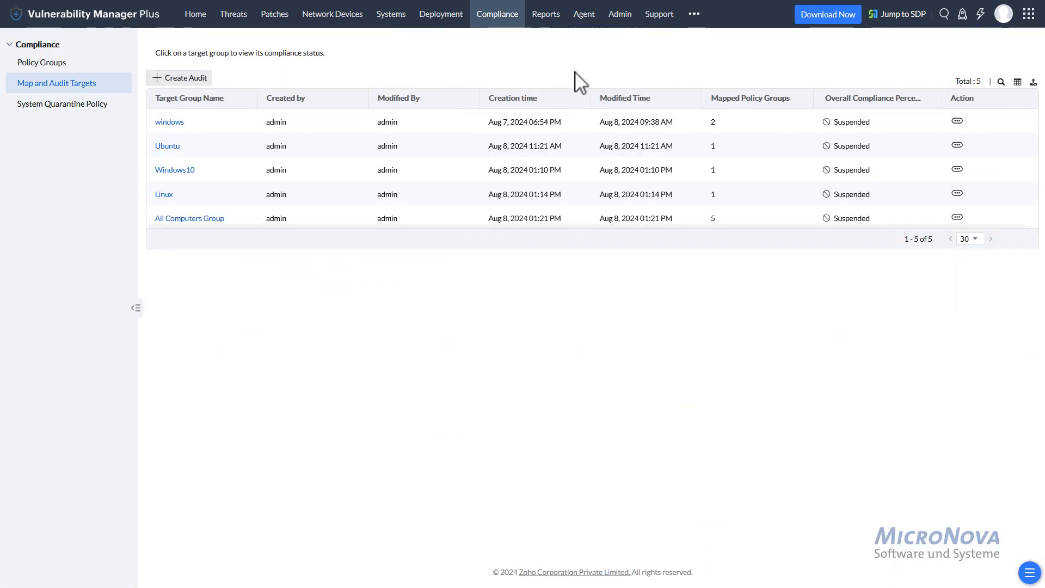
Start a new system quarantine policy with a Vulnerability condition that marks systems non-compliant when the CVSS value is above 8.
{"action": "left_click", "coordinate": [78, 104]}
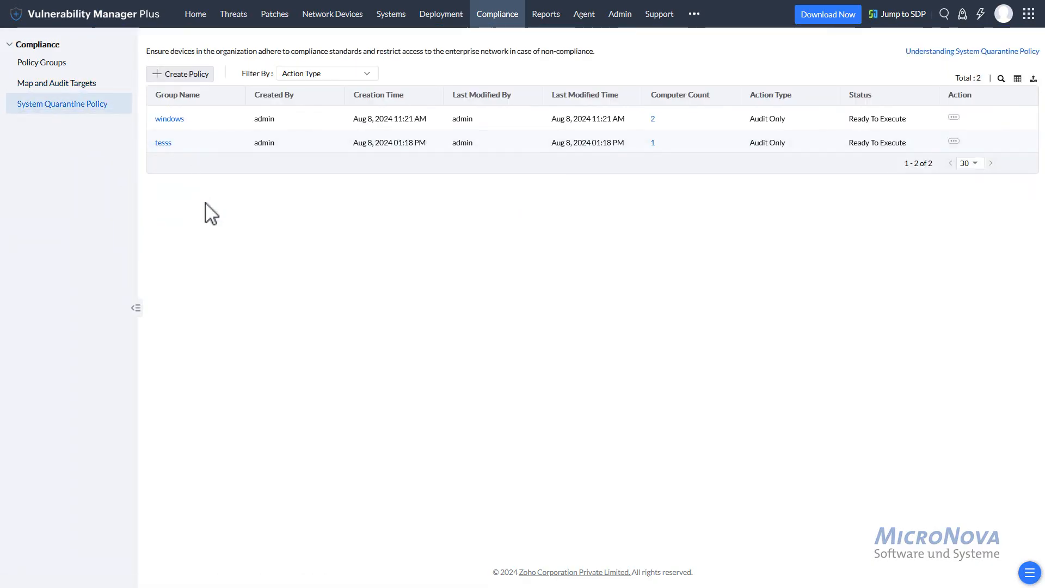
{"action": "left_click", "coordinate": [186, 75]}
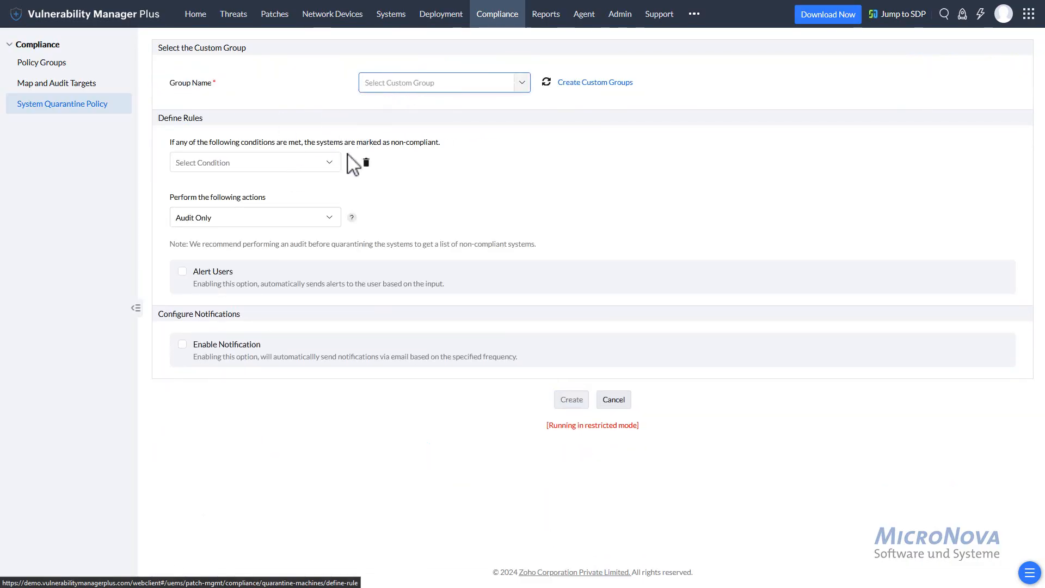
{"action": "left_click", "coordinate": [338, 165]}
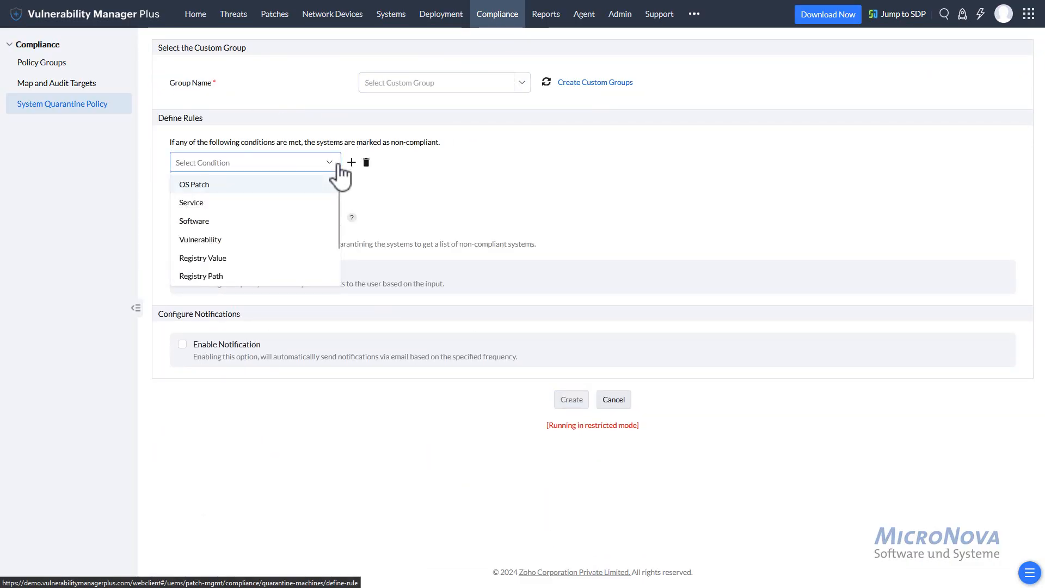
{"action": "left_click", "coordinate": [234, 240]}
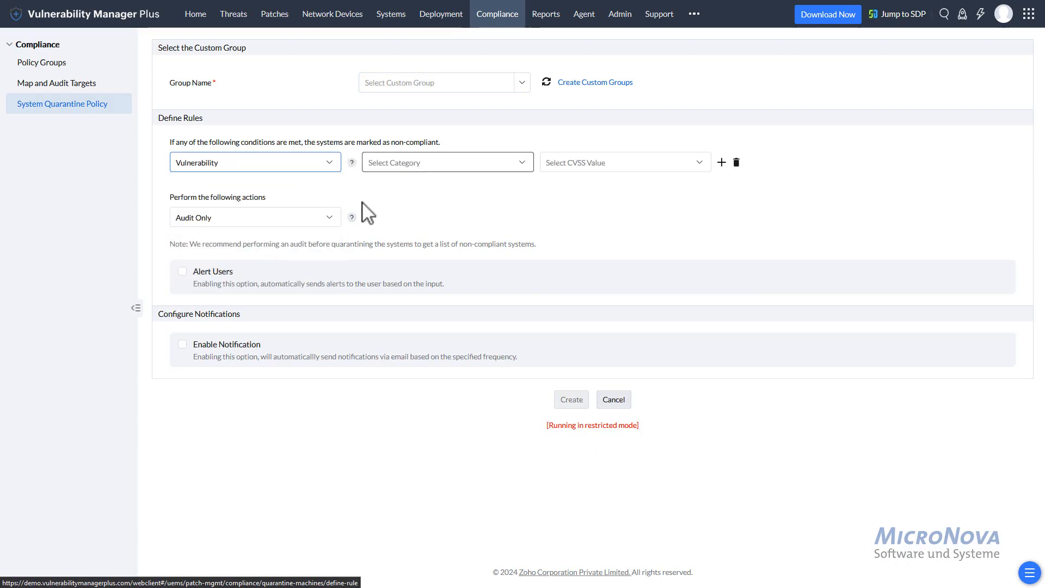
{"action": "left_click", "coordinate": [466, 169]}
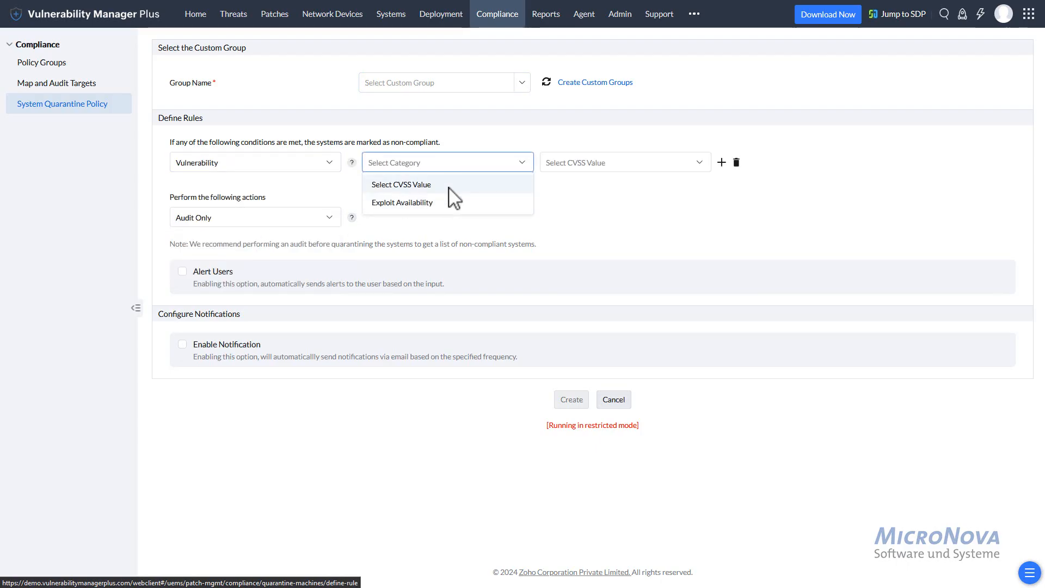
{"action": "left_click", "coordinate": [450, 186]}
{"action": "left_click", "coordinate": [633, 163]}
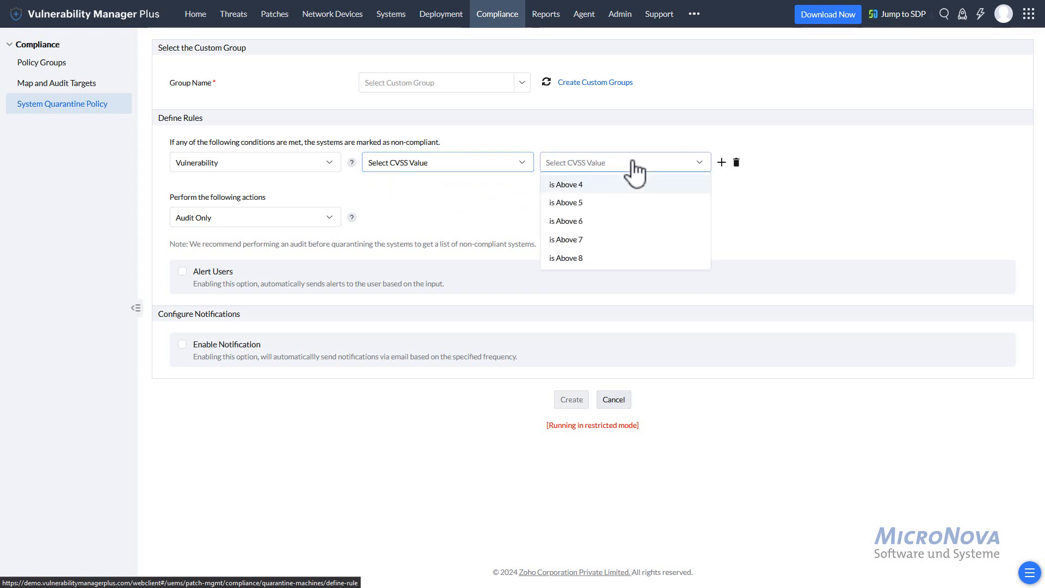
{"action": "left_click", "coordinate": [599, 259]}
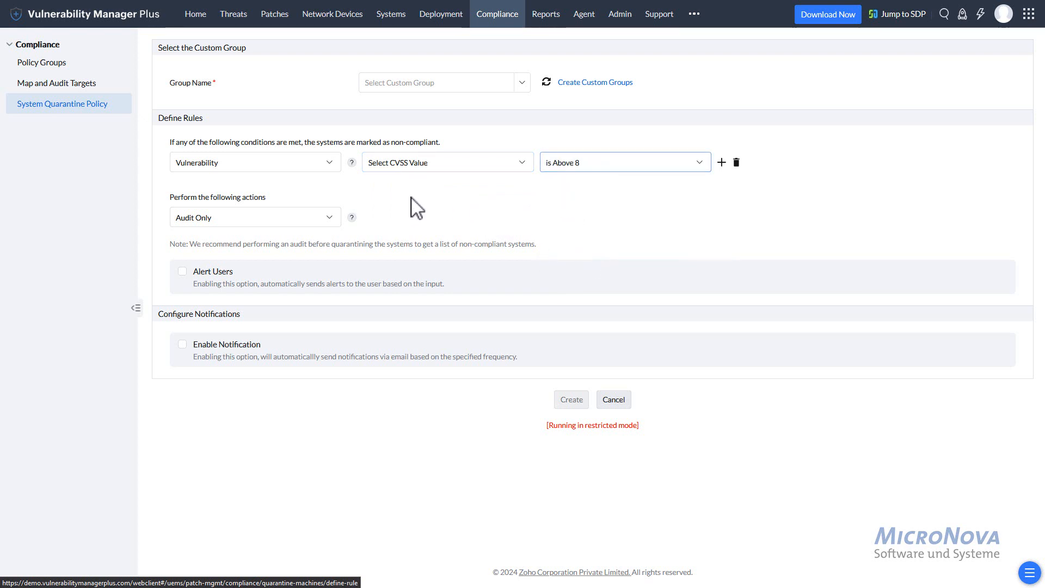
Set the policy's action to Quarantine with Block All Network Access and review the alternative blocking options and user alert message.
{"action": "left_click", "coordinate": [329, 219]}
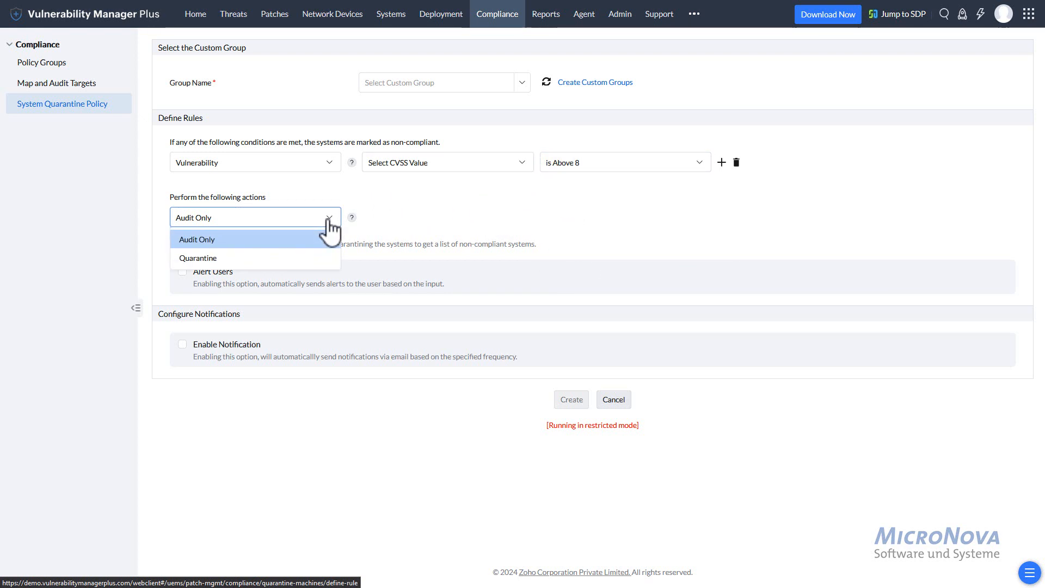
{"action": "left_click", "coordinate": [273, 258]}
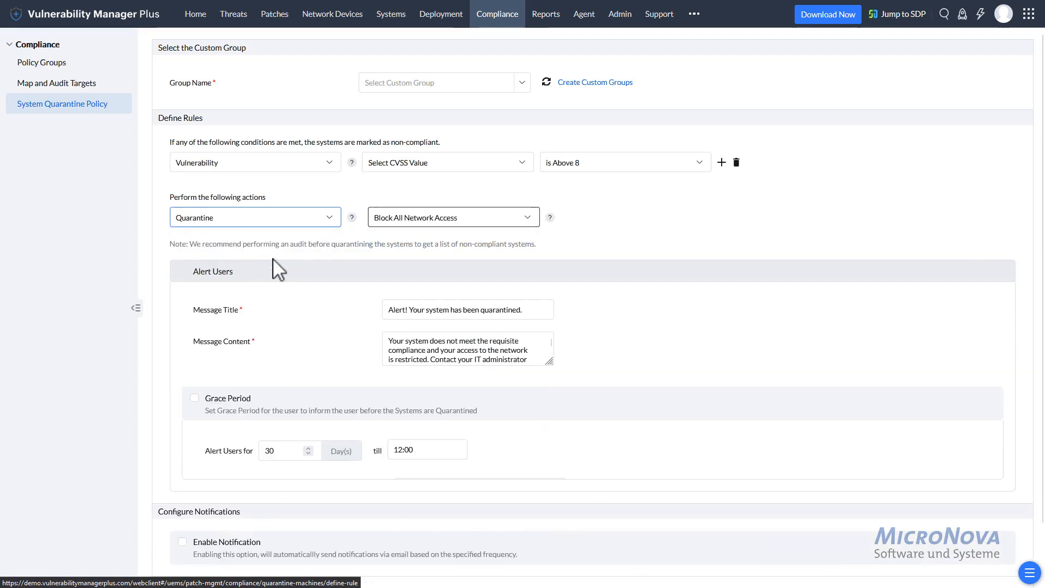
{"action": "left_click", "coordinate": [508, 222]}
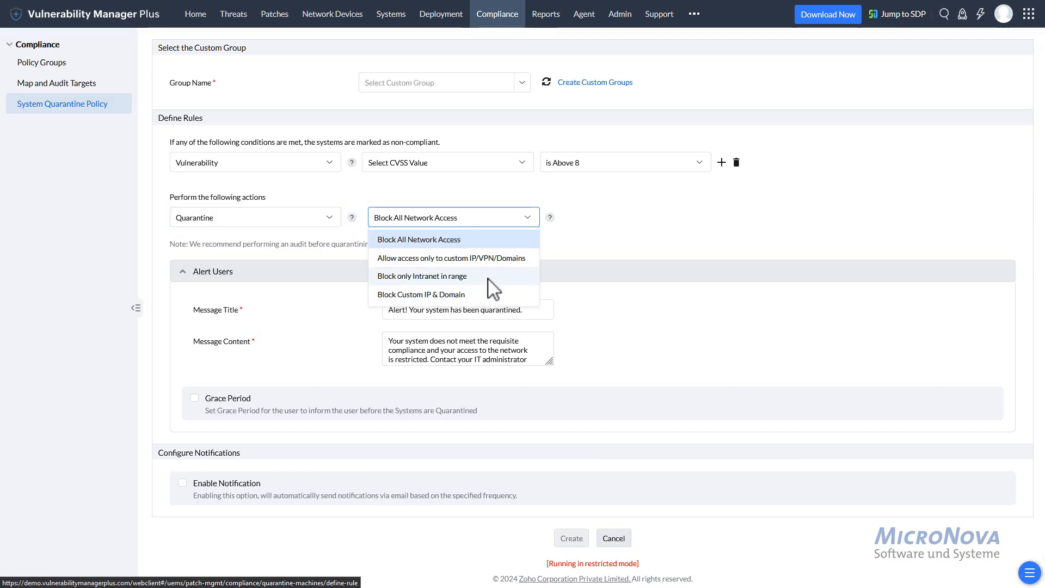
{"action": "left_click", "coordinate": [700, 240]}
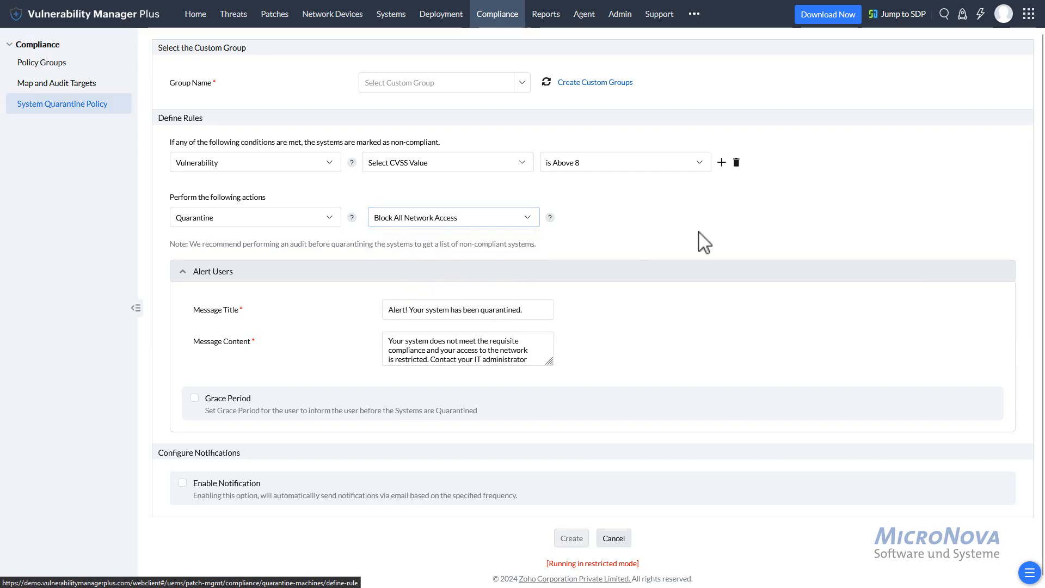
{"action": "scroll", "coordinate": [517, 348], "scroll_direction": "down", "scroll_amount": 1}
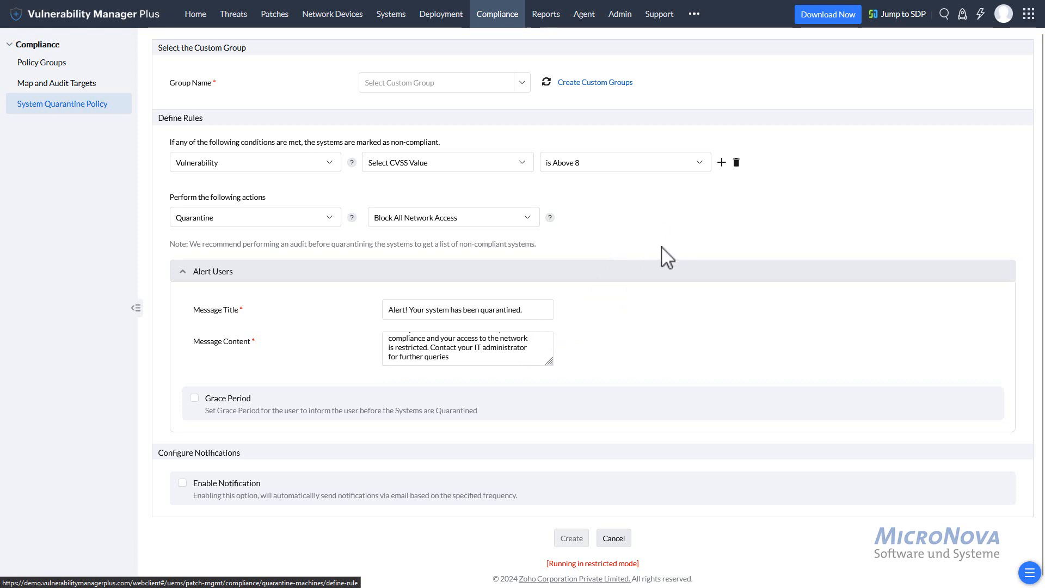
View the available executive reports and the predefined report categories.
{"action": "left_click", "coordinate": [547, 21]}
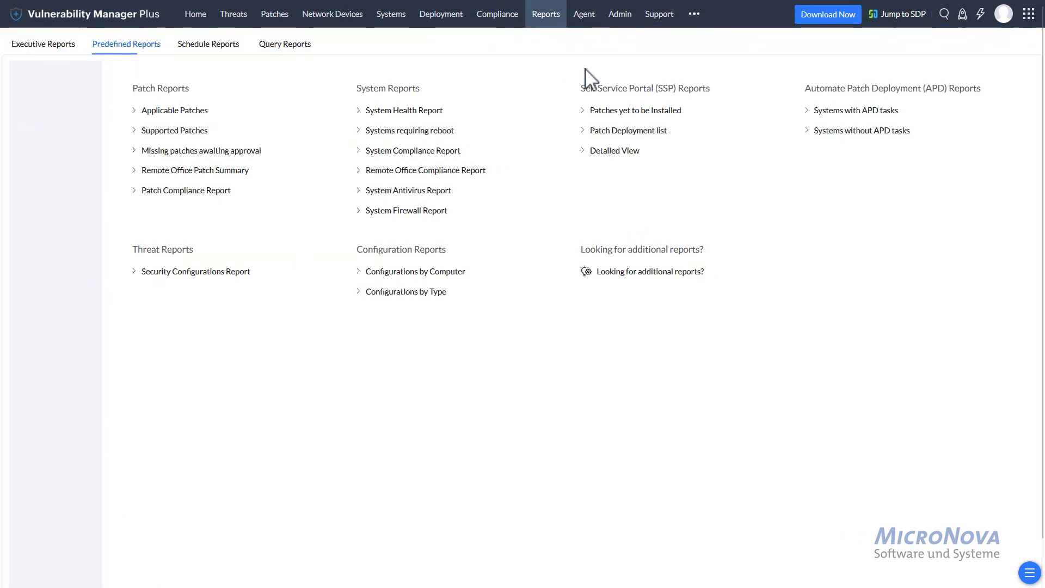
{"action": "left_click", "coordinate": [54, 53]}
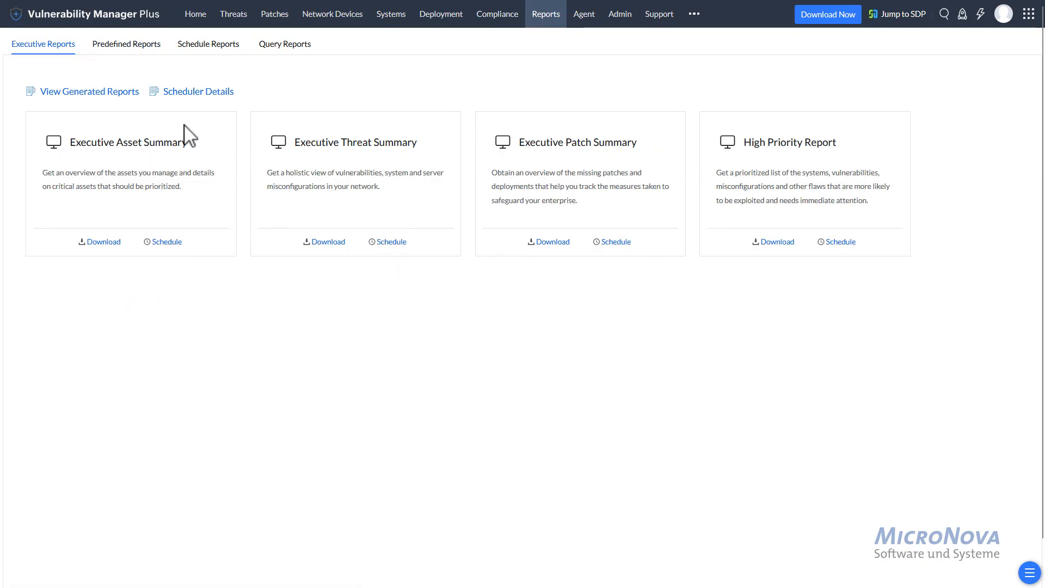
{"action": "left_click", "coordinate": [127, 49]}
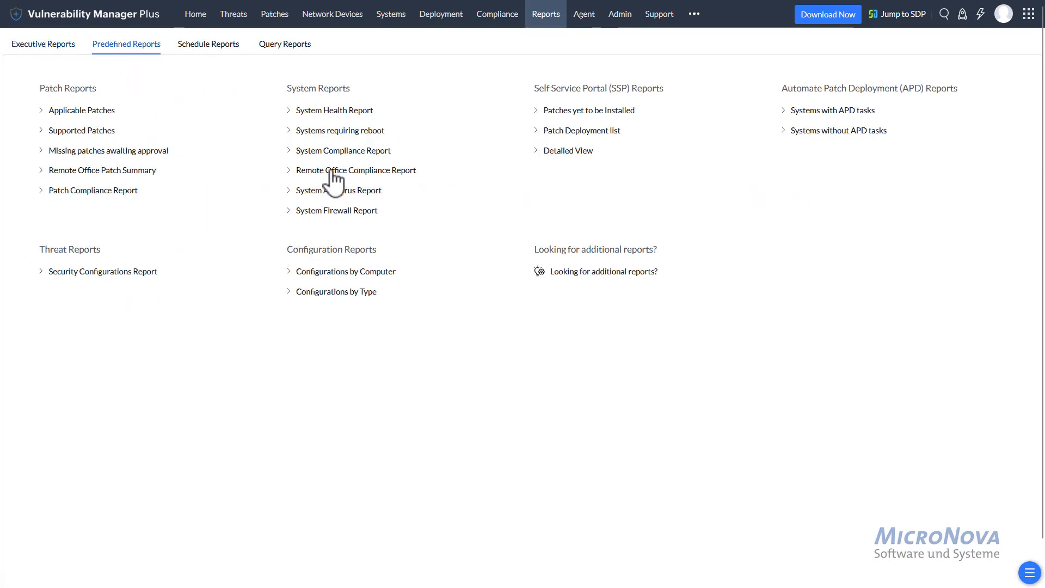
Open the Supported Patches report, check its filter and column options, and return to the predefined reports.
{"action": "left_click", "coordinate": [76, 133]}
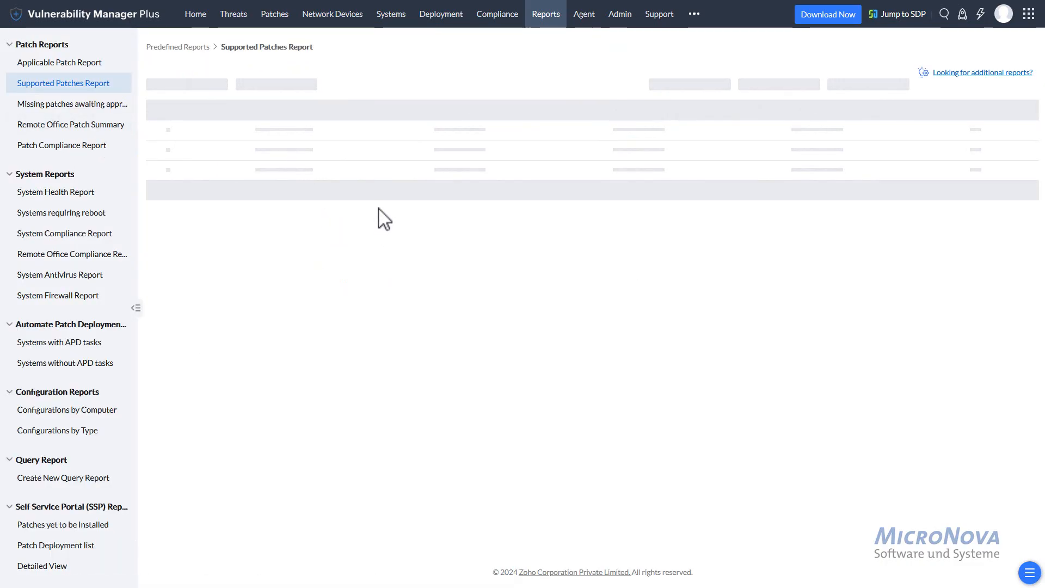
{"action": "left_click", "coordinate": [254, 99]}
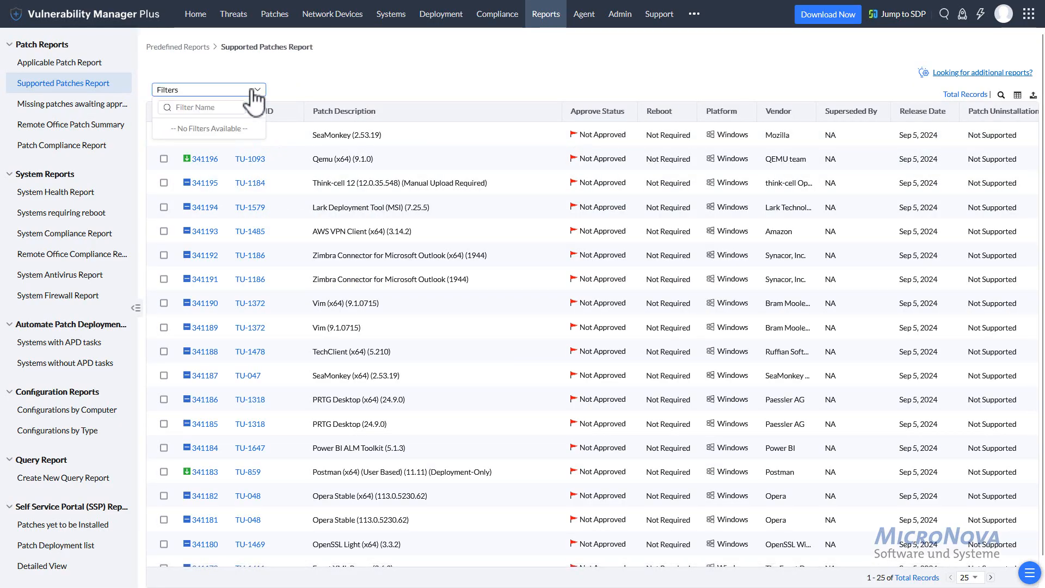
{"action": "left_click", "coordinate": [1019, 97]}
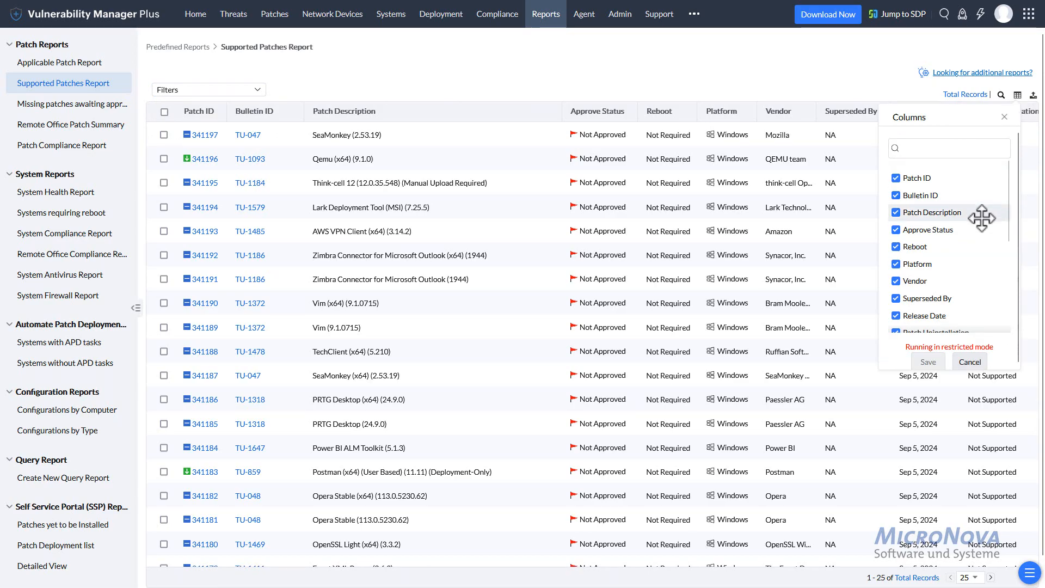
{"action": "scroll", "coordinate": [978, 255], "scroll_direction": "down", "scroll_amount": 3}
{"action": "scroll", "coordinate": [957, 215], "scroll_direction": "up", "scroll_amount": 3}
{"action": "left_click", "coordinate": [1005, 117]}
{"action": "left_click", "coordinate": [546, 14]}
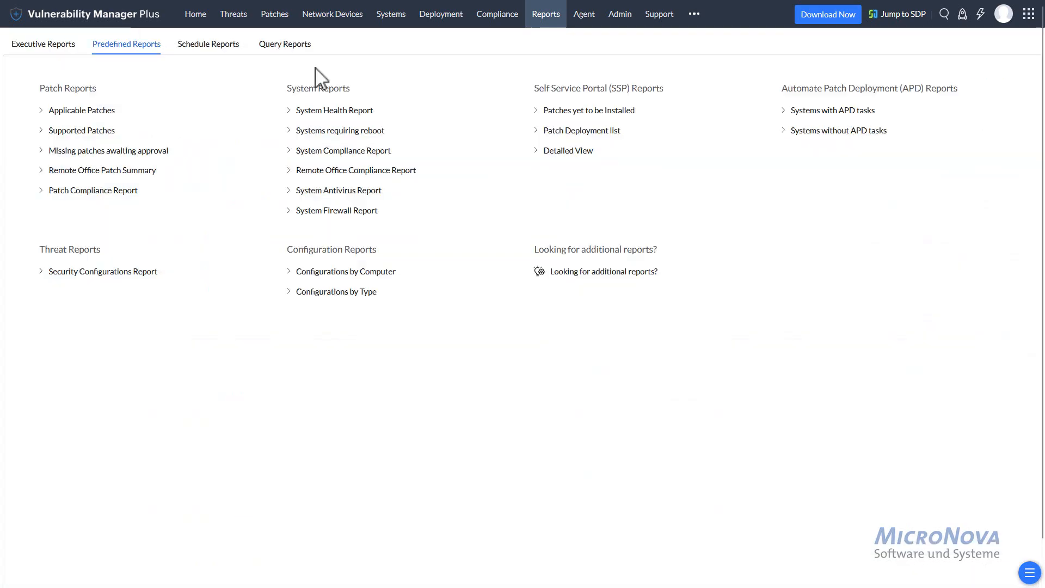
Start a new scheduled report and review the criteria columns available for Installed Patches under Patch Reports, without adding a criterion.
{"action": "left_click", "coordinate": [188, 47]}
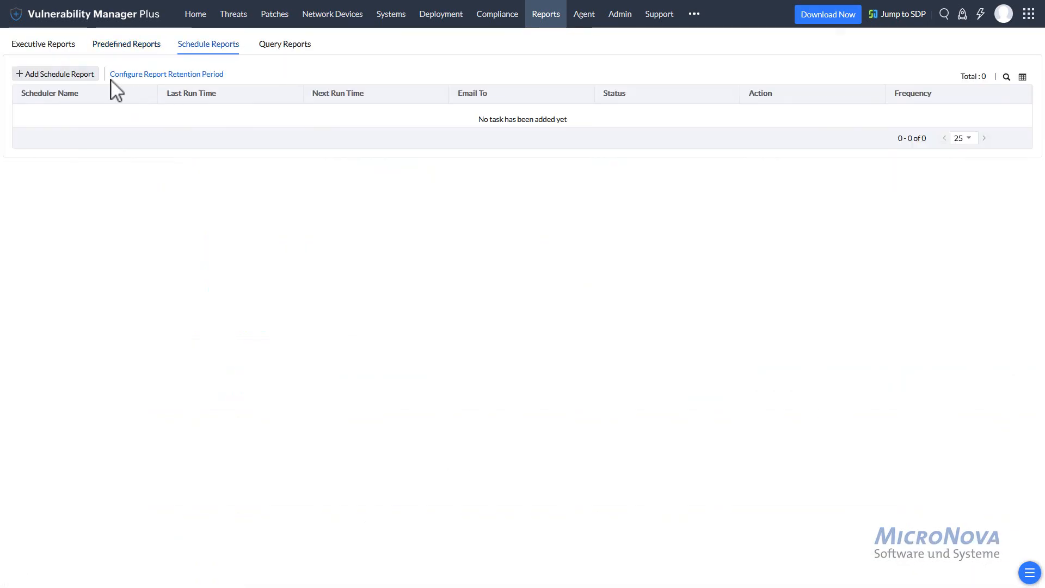
{"action": "left_click", "coordinate": [81, 76]}
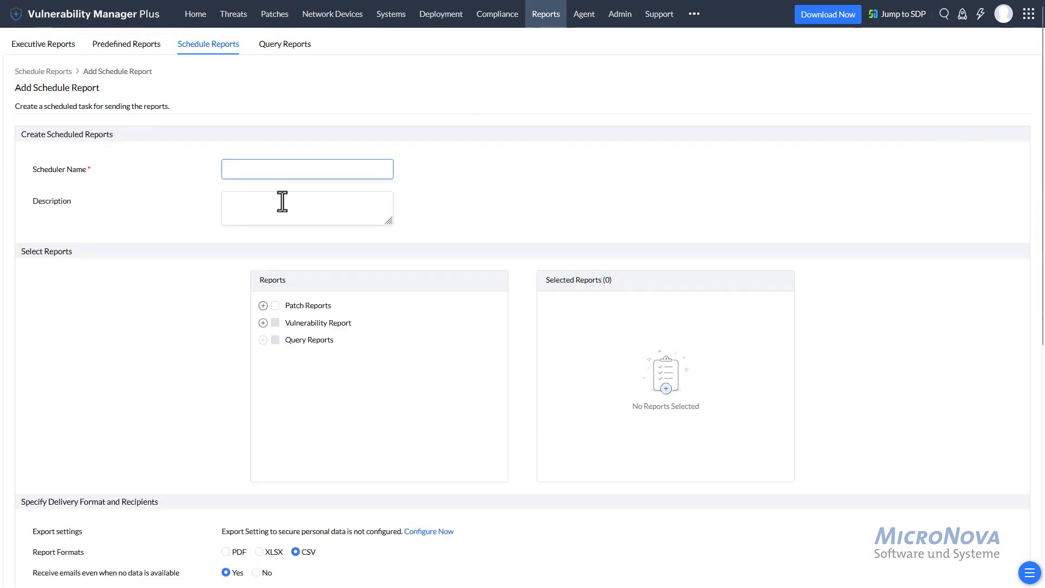
{"action": "left_click", "coordinate": [264, 306]}
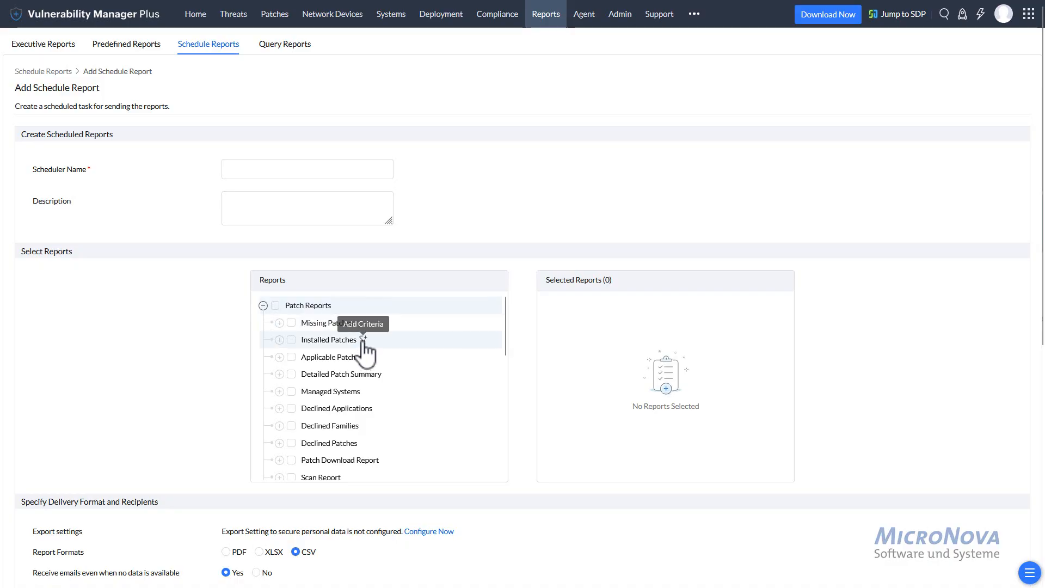
{"action": "left_click", "coordinate": [363, 340]}
{"action": "left_click", "coordinate": [415, 163]}
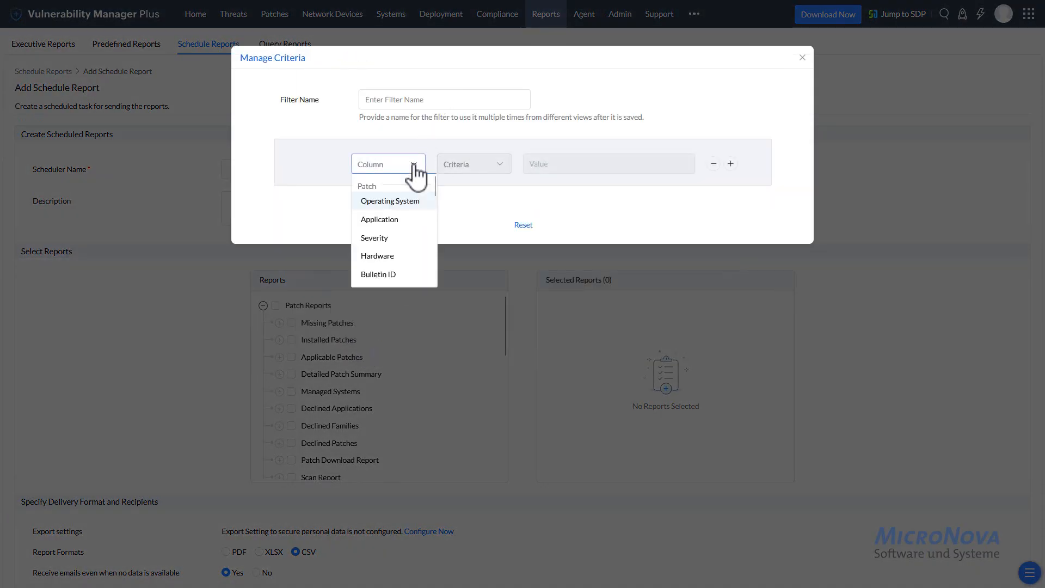
{"action": "scroll", "coordinate": [408, 245], "scroll_direction": "down", "scroll_amount": 2}
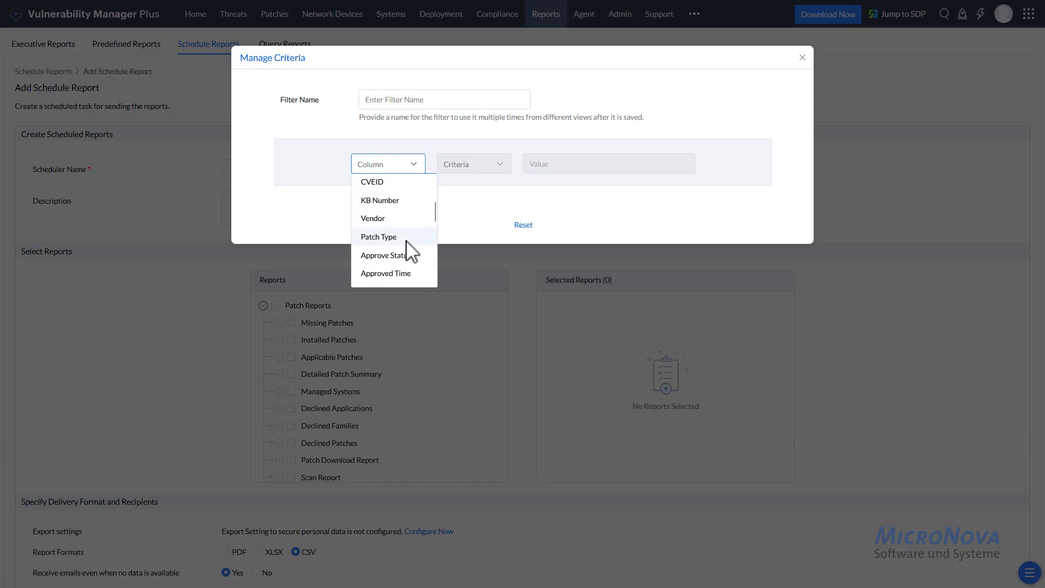
{"action": "scroll", "coordinate": [408, 245], "scroll_direction": "up", "scroll_amount": 3}
{"action": "left_click", "coordinate": [690, 102]}
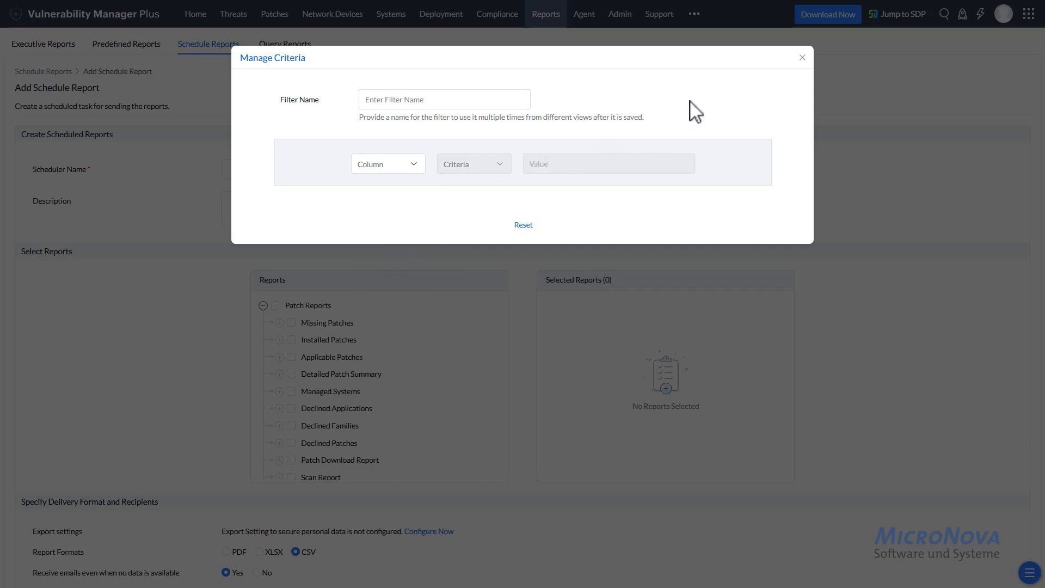
{"action": "left_click", "coordinate": [801, 58]}
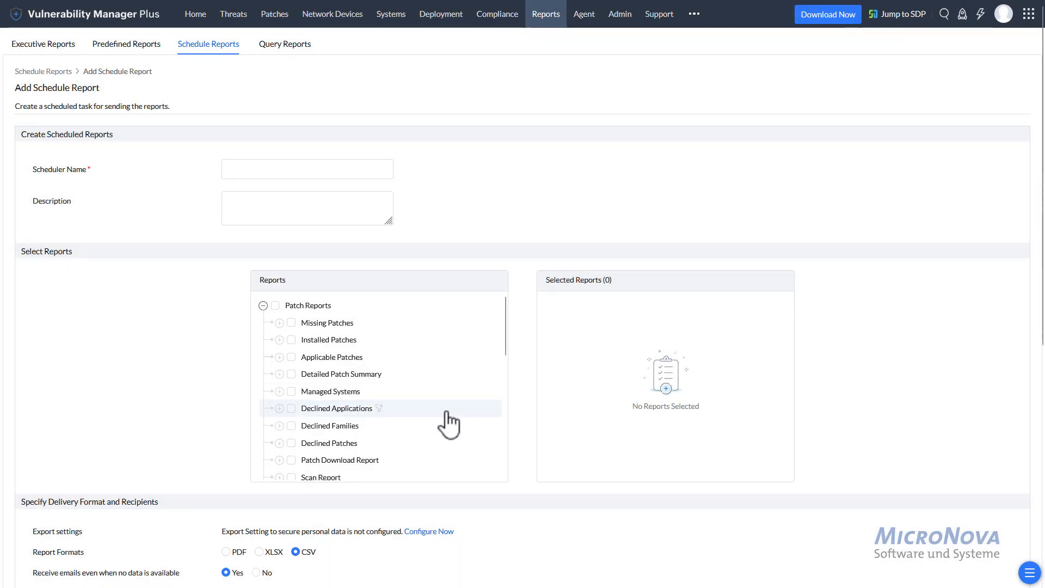
Choose PDF as the scheduled report's format, check the scheduler's frequency options, and discard the scheduled report.
{"action": "scroll", "coordinate": [442, 425], "scroll_direction": "down", "scroll_amount": 5}
{"action": "scroll", "coordinate": [82, 409], "scroll_direction": "down", "scroll_amount": 5}
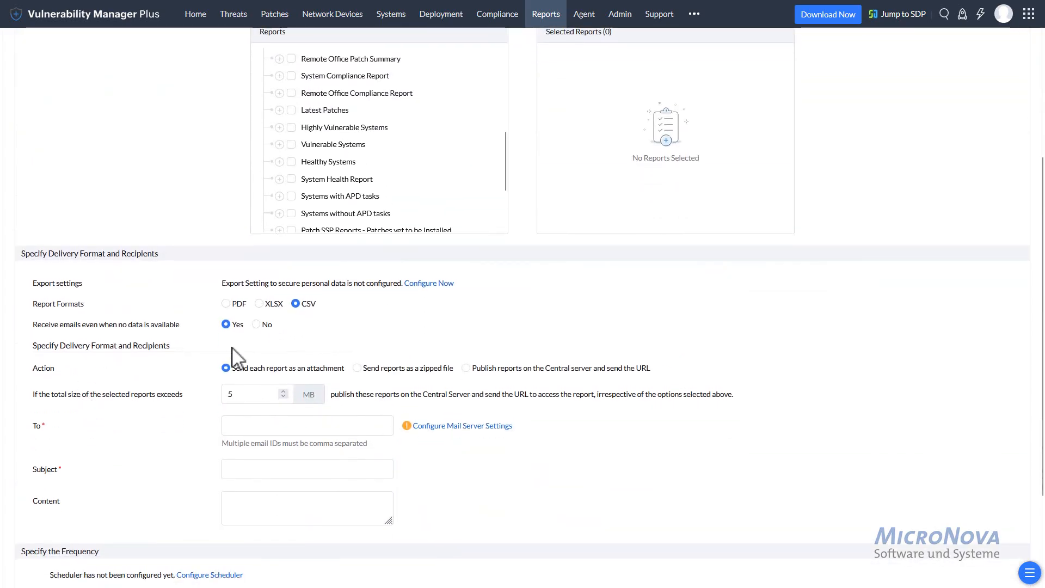
{"action": "left_click", "coordinate": [227, 305]}
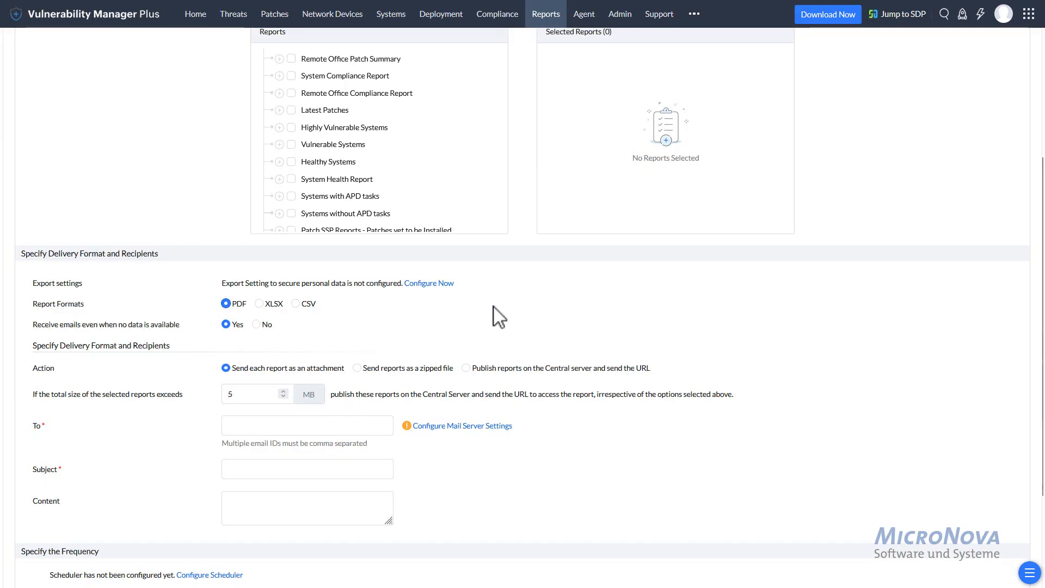
{"action": "scroll", "coordinate": [504, 359], "scroll_direction": "down", "scroll_amount": 3}
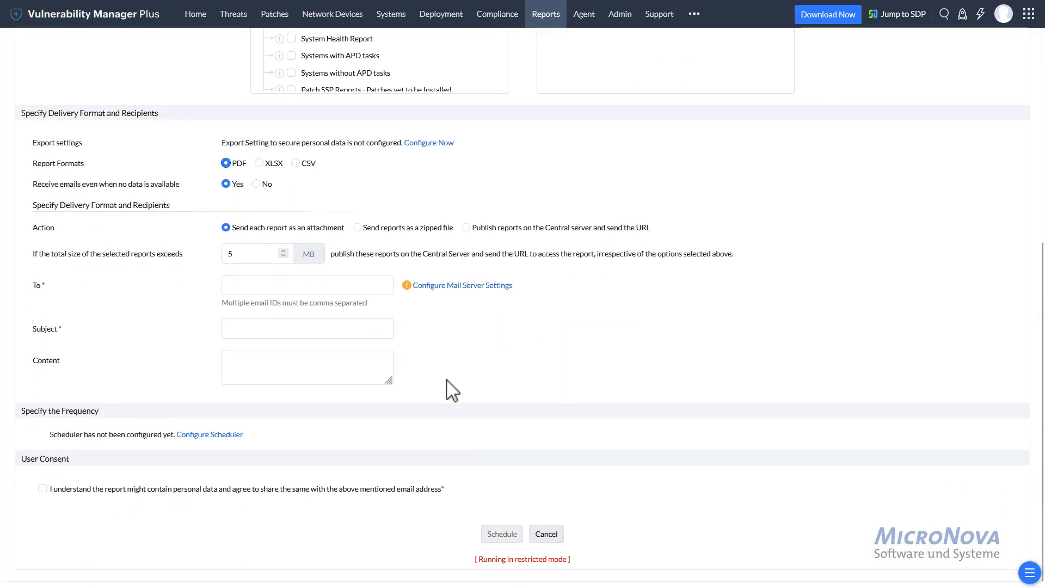
{"action": "left_click", "coordinate": [209, 435]}
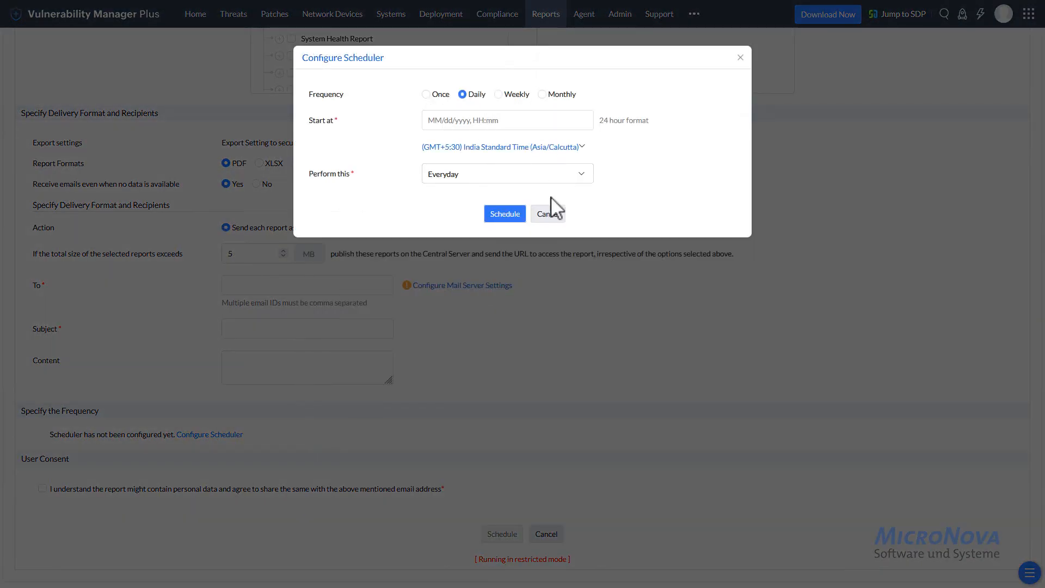
{"action": "left_click", "coordinate": [555, 215]}
{"action": "left_click", "coordinate": [547, 536]}
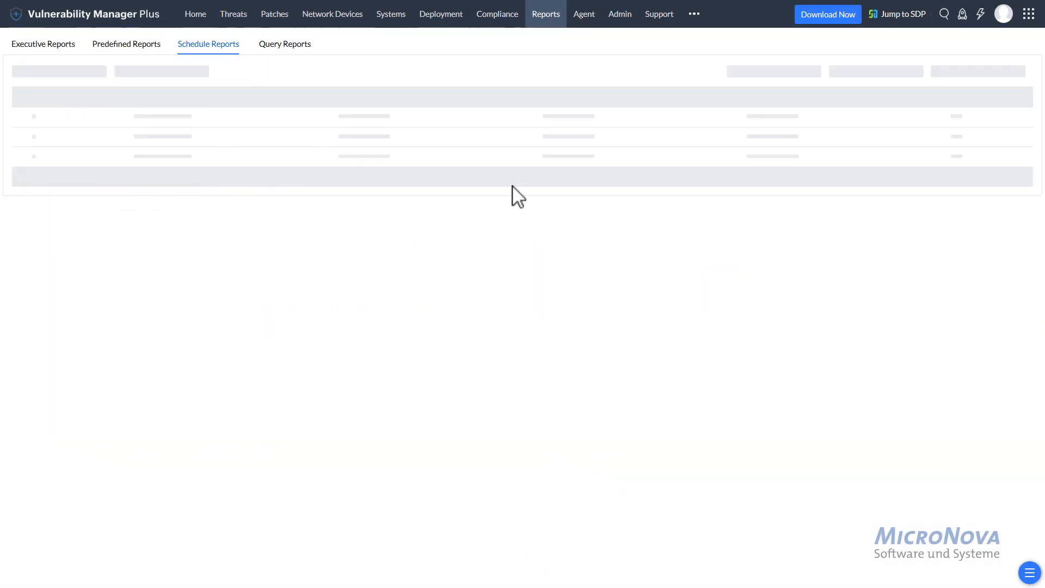
Open a blank new query report and examine its report name and query fields.
{"action": "left_click", "coordinate": [284, 52]}
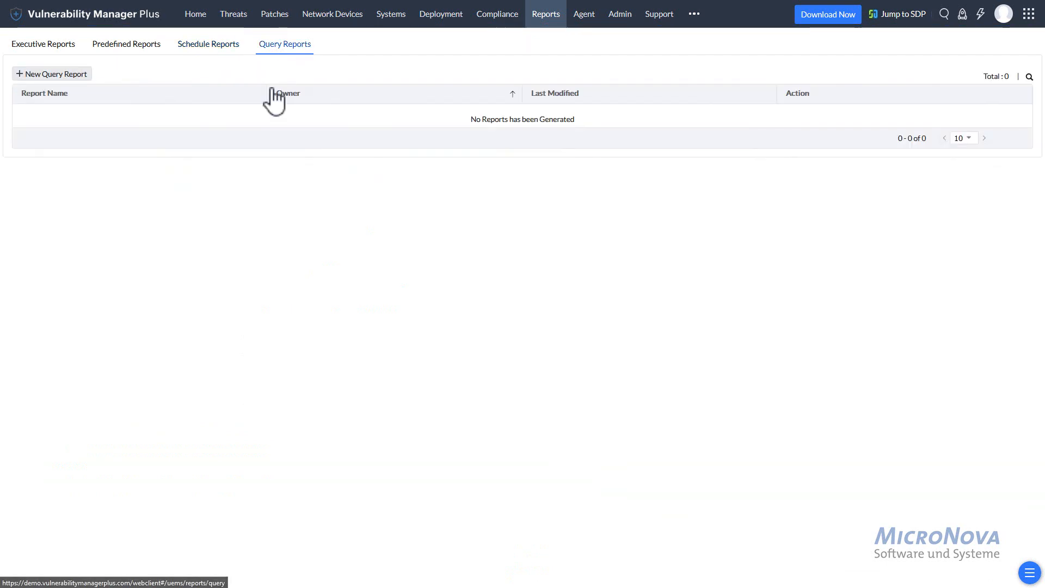
{"action": "left_click", "coordinate": [48, 74]}
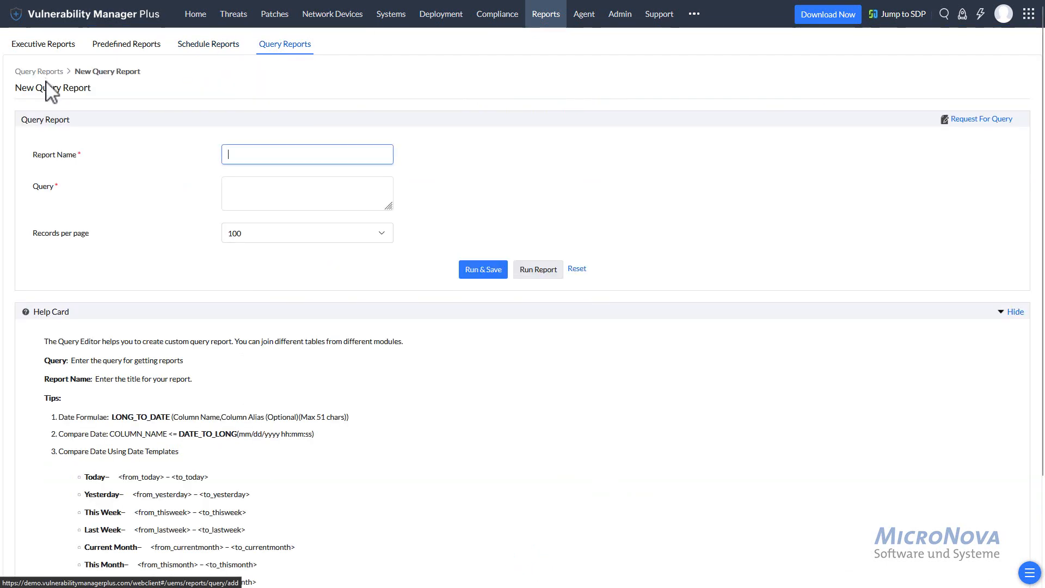
{"action": "left_click", "coordinate": [281, 191]}
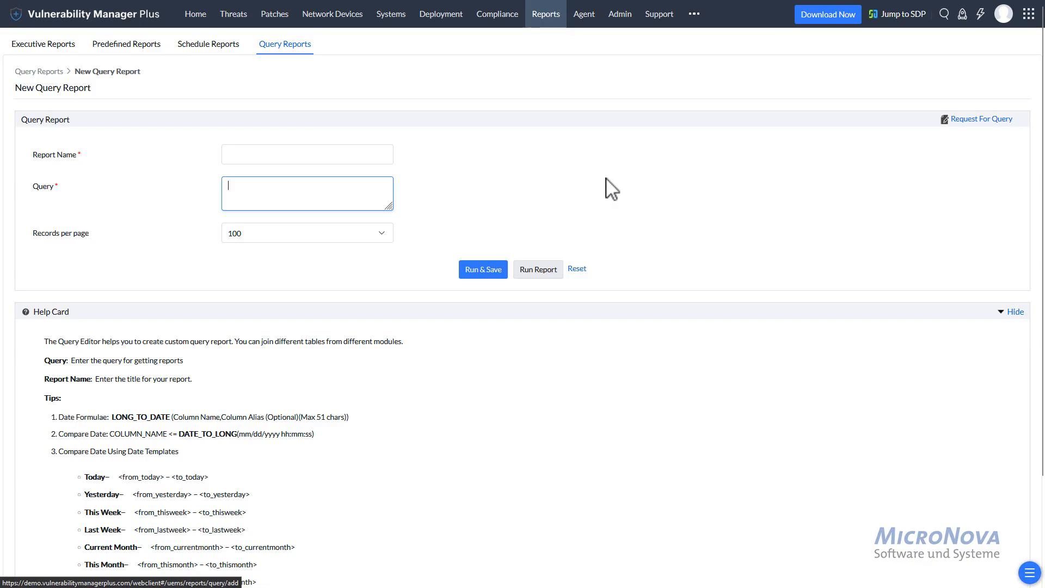
View the list of missing patches, and open the Getting Started guide and close it after viewing.
{"action": "left_click", "coordinate": [274, 14]}
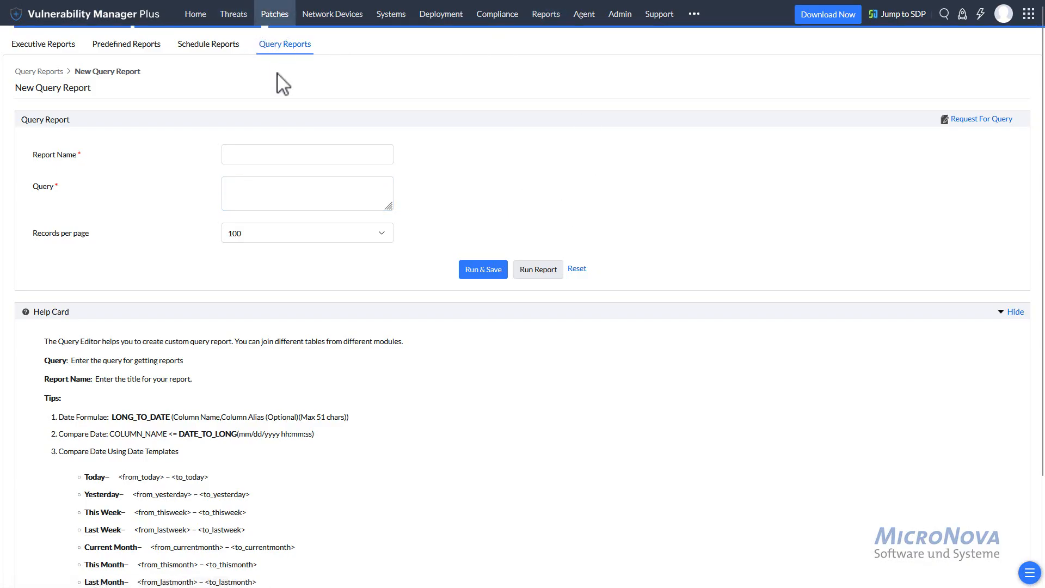
{"action": "mouse_move", "coordinate": [485, 4]}
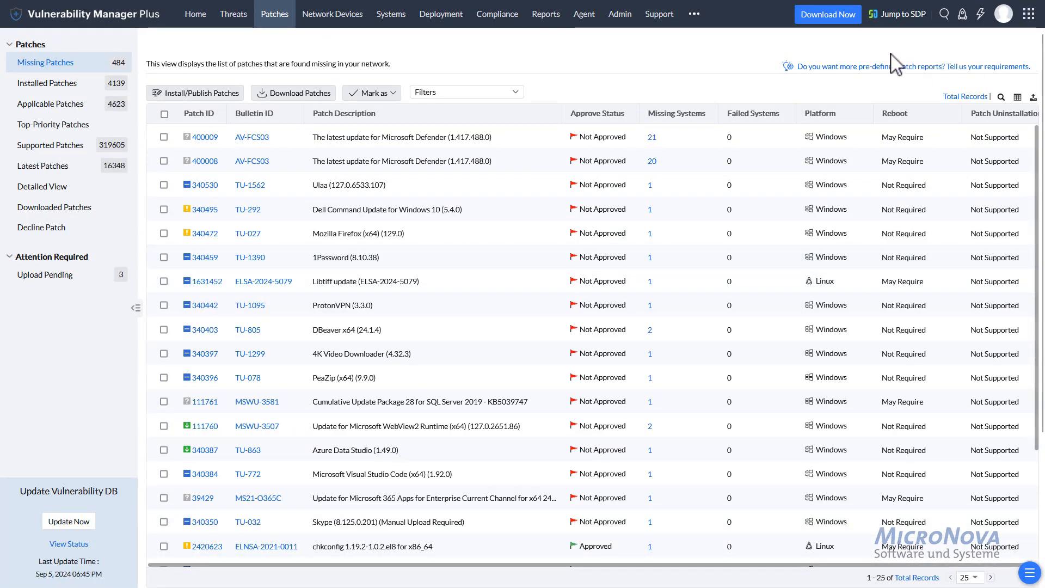
{"action": "left_click", "coordinate": [967, 26]}
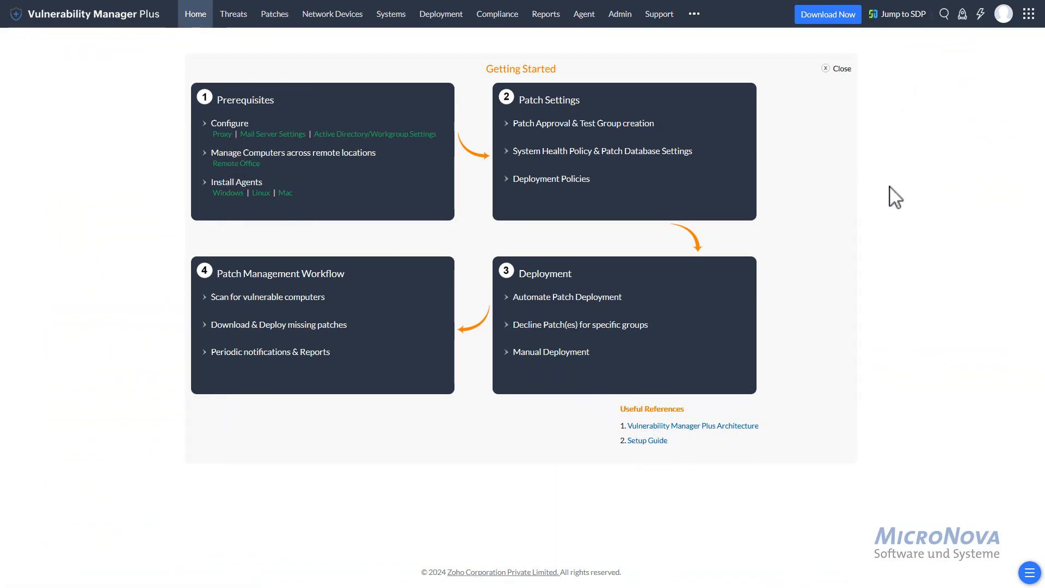
{"action": "left_click", "coordinate": [839, 70]}
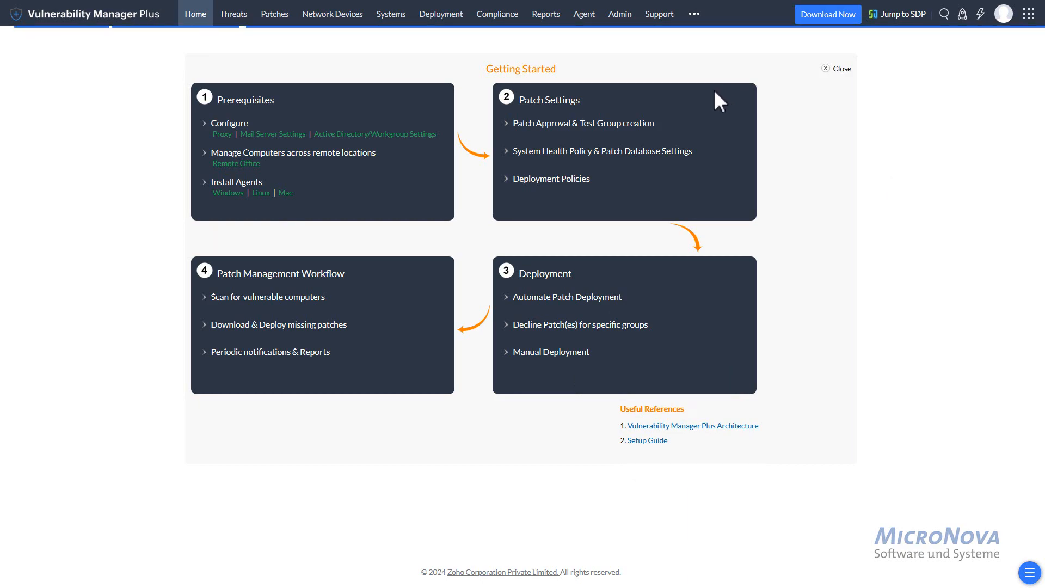